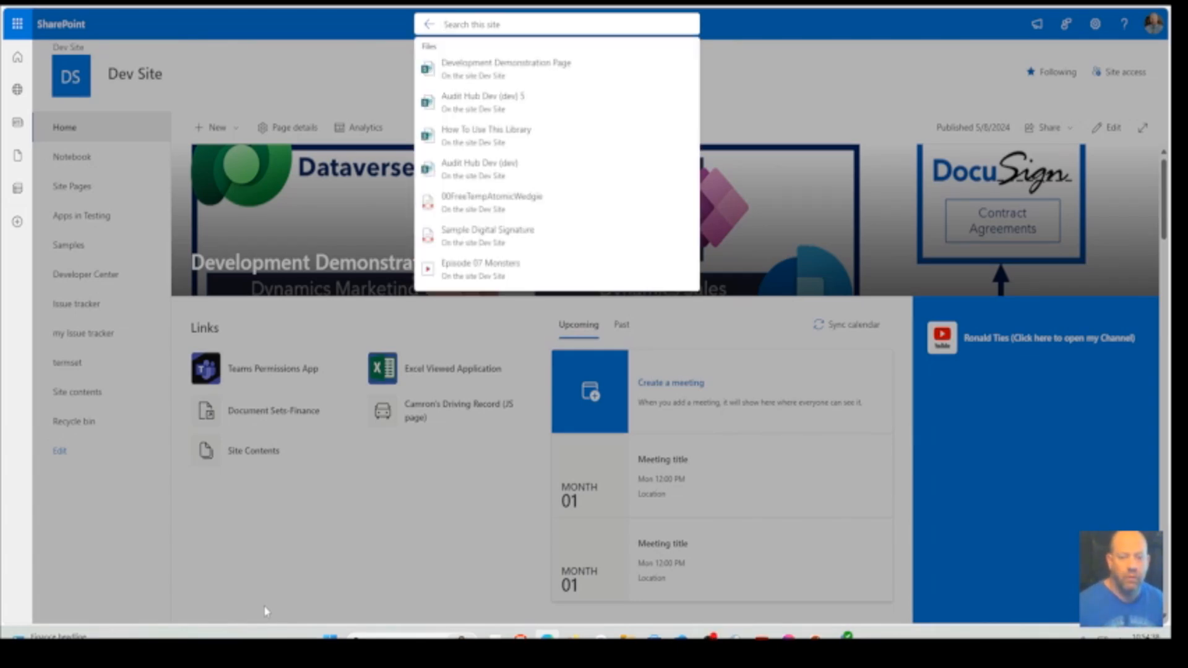
Switch to the Create DS- Ticket Tracker flow in Power Automate and close the details of the open action
{"action": "left_click", "coordinate": [771, 75]}
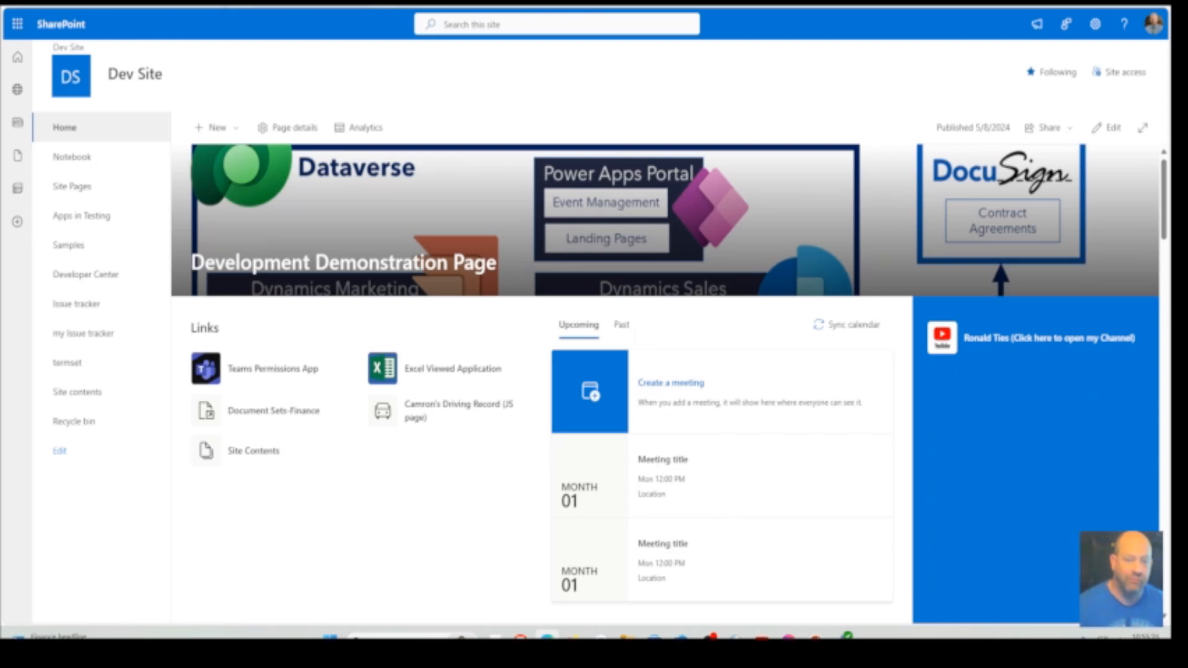
{"action": "left_click", "coordinate": [426, 2]}
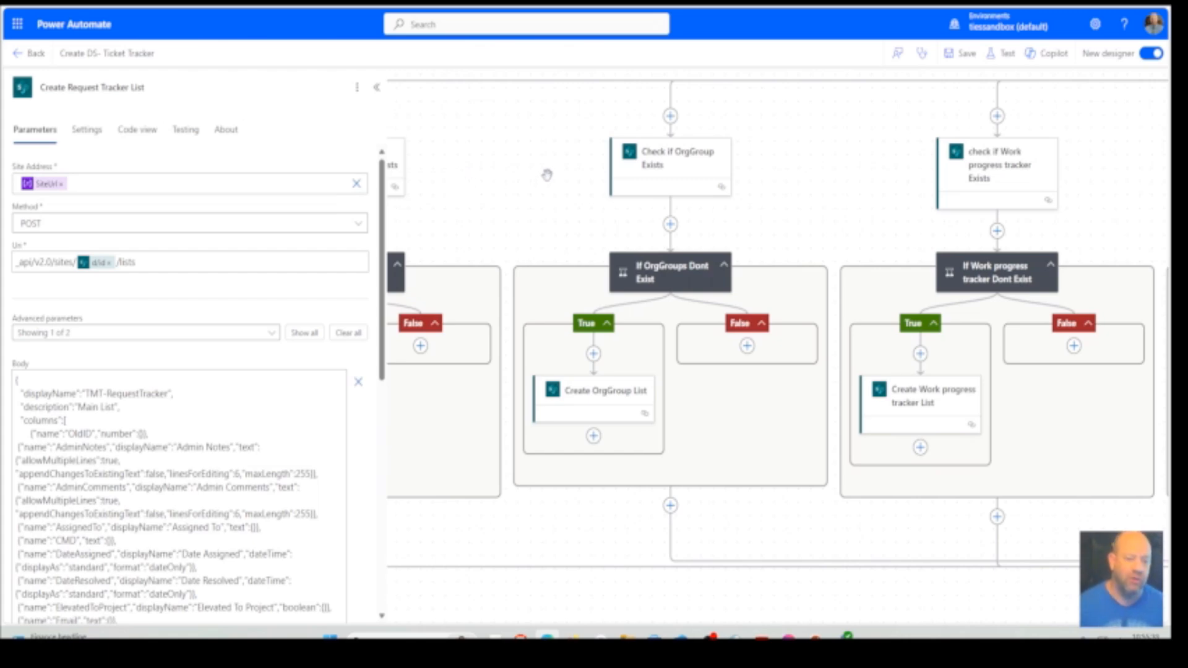
{"action": "left_click", "coordinate": [478, 216]}
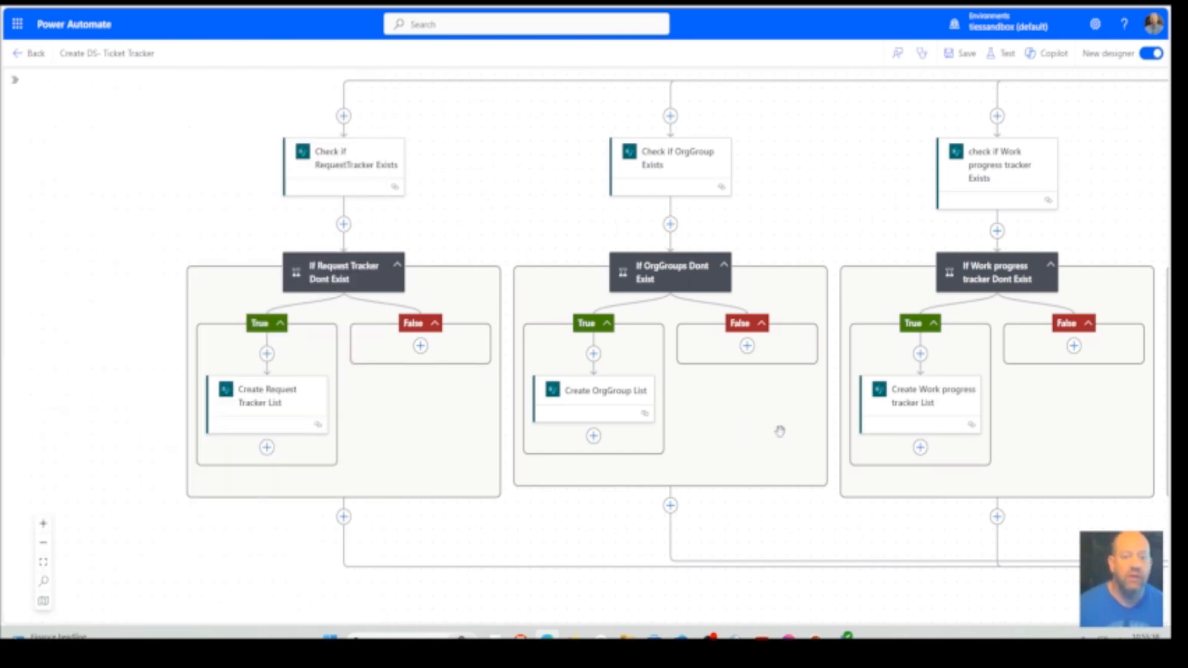
Open the manual trigger at the start of the flow to review its input parameters
{"action": "scroll", "coordinate": [786, 429], "scroll_direction": "up", "scroll_amount": 2}
{"action": "scroll", "coordinate": [798, 429], "scroll_direction": "up", "scroll_amount": 2}
{"action": "left_click_drag", "start_coordinate": [990, 241], "coordinate": [336, 240]}
{"action": "left_click_drag", "start_coordinate": [755, 203], "coordinate": [350, 163]}
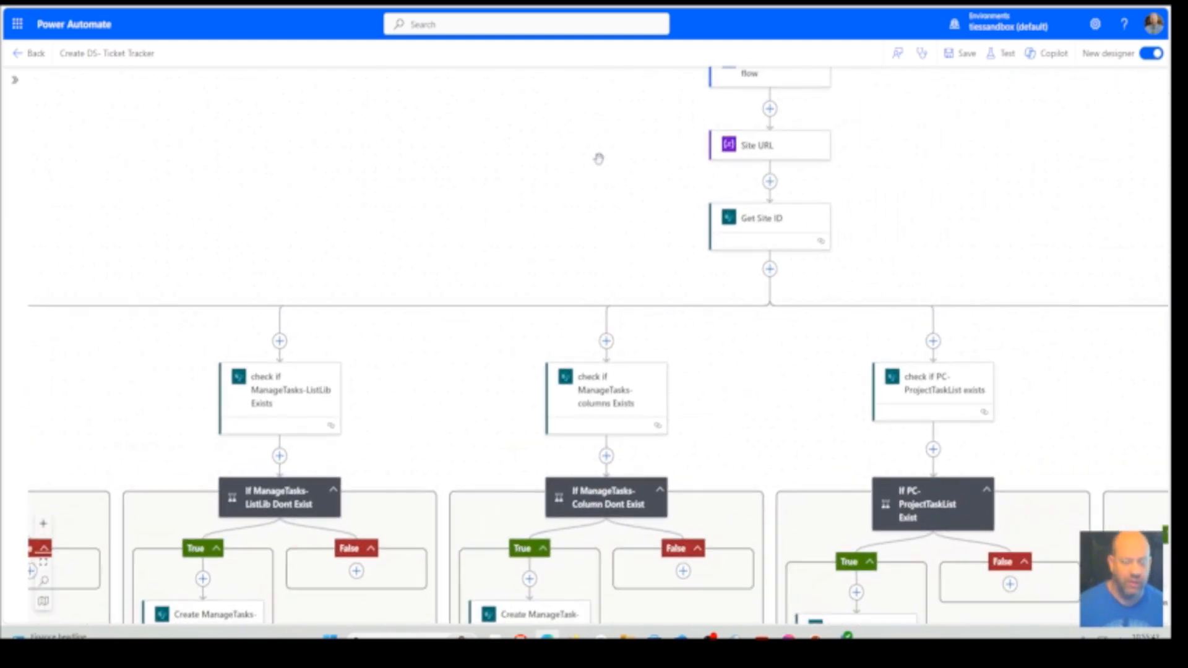
{"action": "left_click_drag", "start_coordinate": [623, 133], "coordinate": [485, 257]}
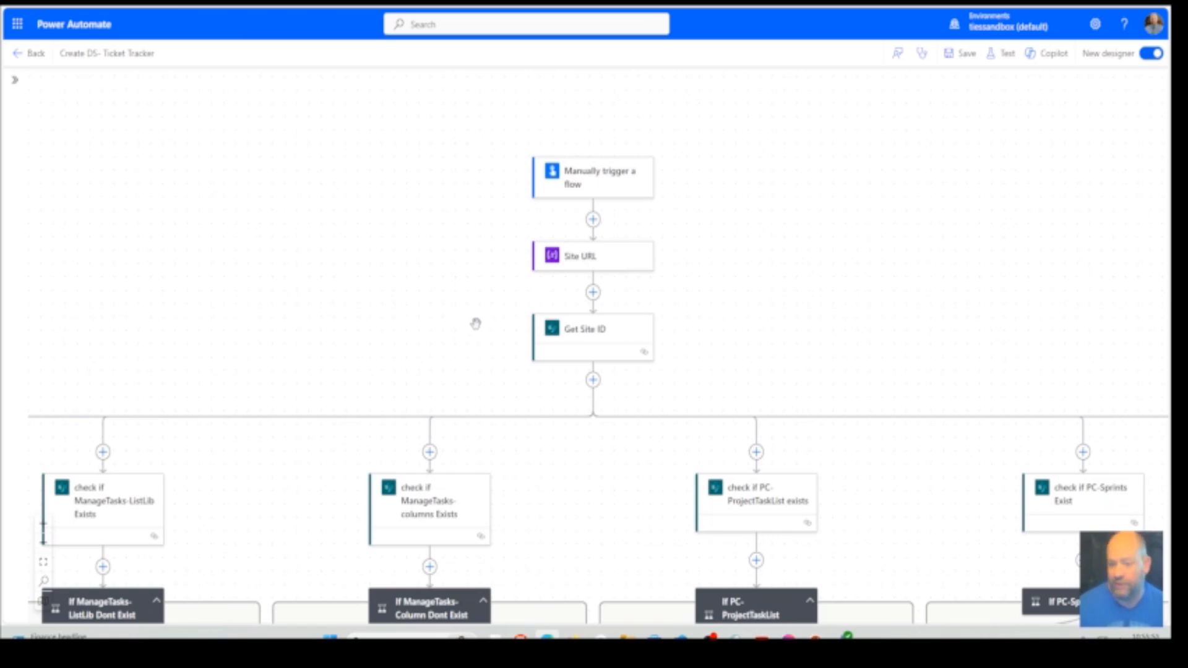
{"action": "left_click", "coordinate": [610, 191]}
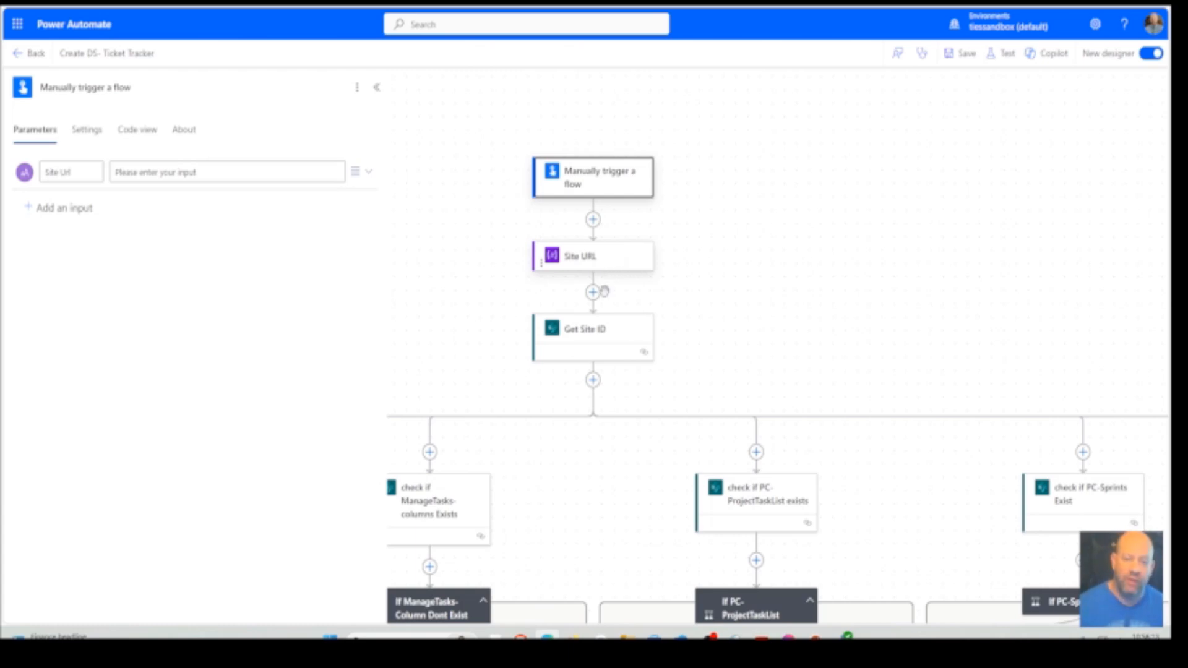
Review the parameters of the Site URL variable and the Get Site ID request below the trigger
{"action": "left_click", "coordinate": [634, 254]}
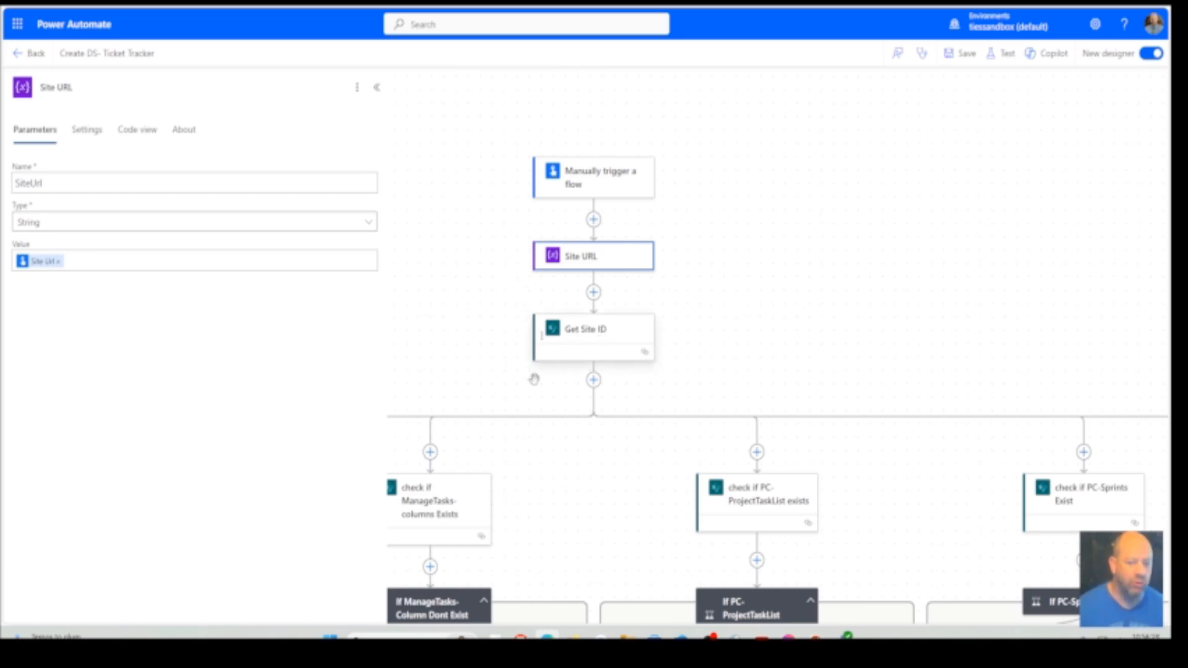
{"action": "left_click", "coordinate": [590, 338]}
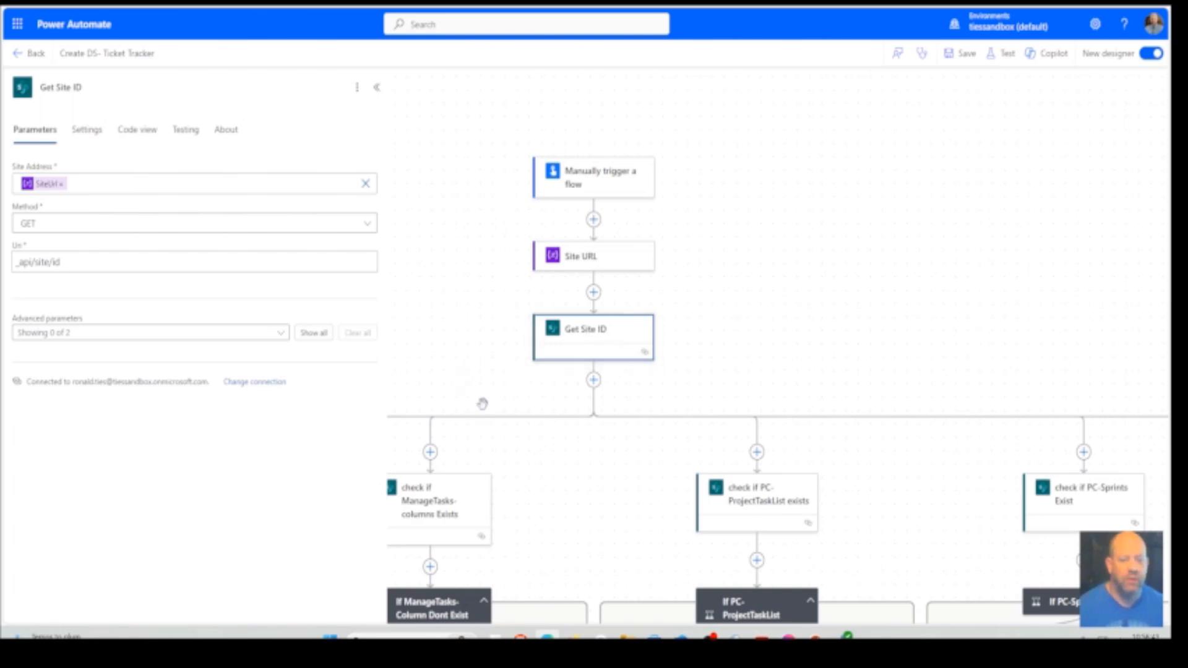
Examine the Uri query of the Check if RequestTracker Exists action and the expression of the If Request Tracker Dont Exist condition
{"action": "left_click_drag", "start_coordinate": [480, 390], "coordinate": [1153, 310]}
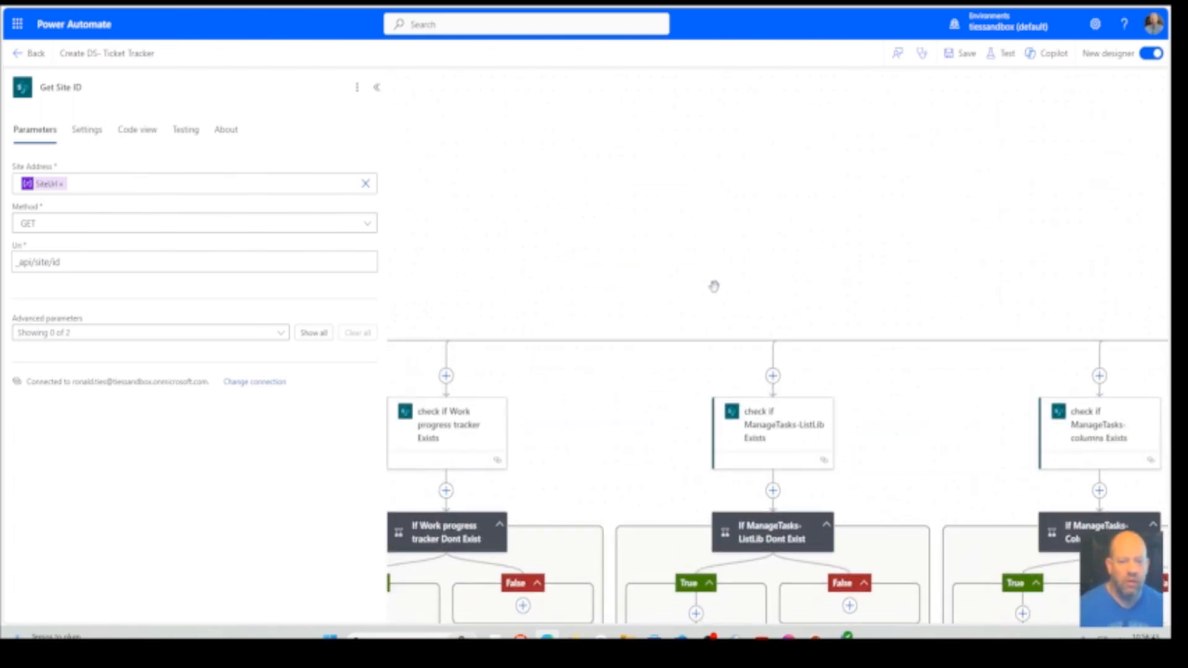
{"action": "left_click_drag", "start_coordinate": [712, 285], "coordinate": [1146, 250]}
{"action": "left_click_drag", "start_coordinate": [558, 233], "coordinate": [920, 50]}
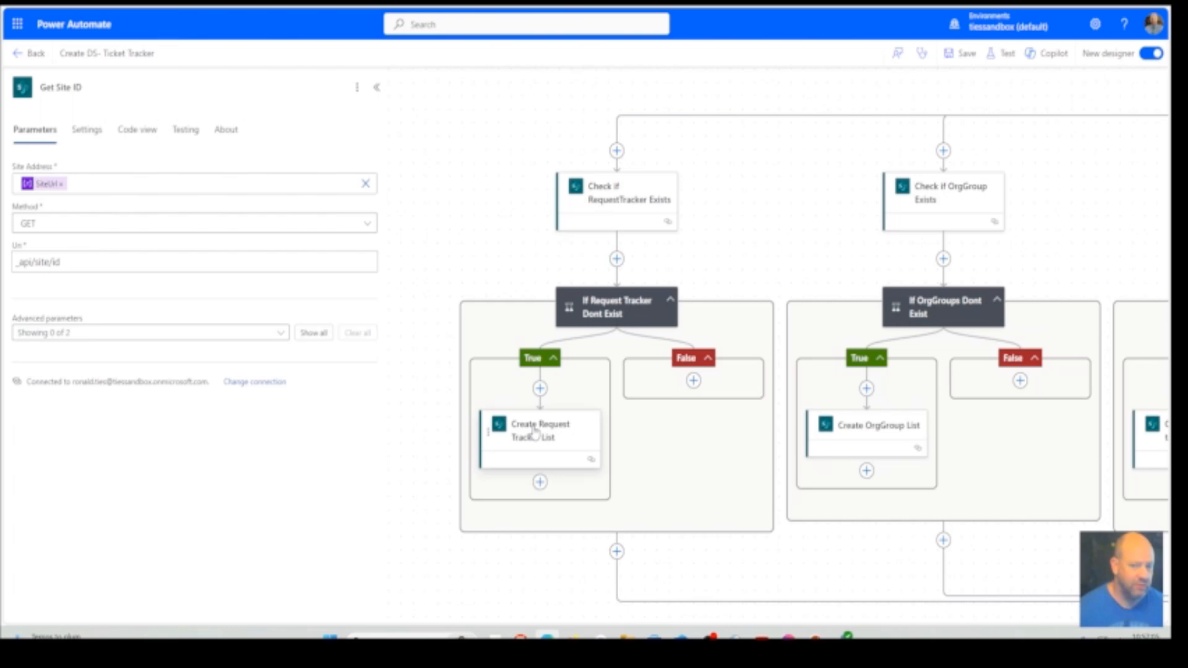
{"action": "left_click", "coordinate": [620, 197]}
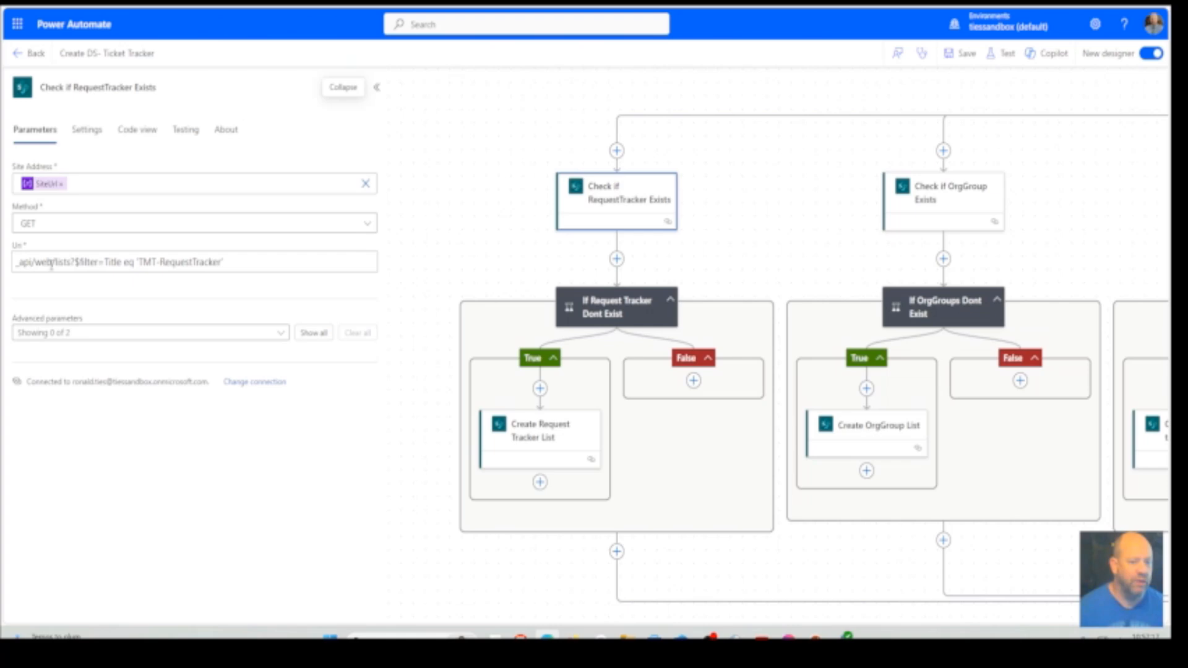
{"action": "left_click", "coordinate": [71, 261]}
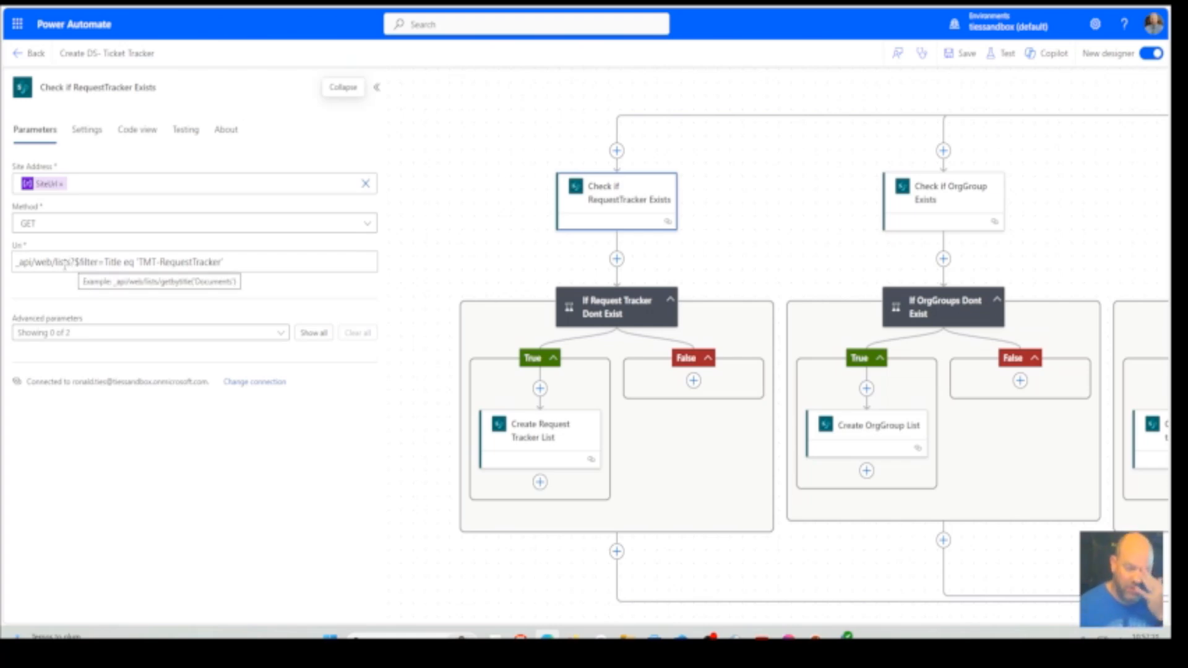
{"action": "left_click", "coordinate": [74, 289]}
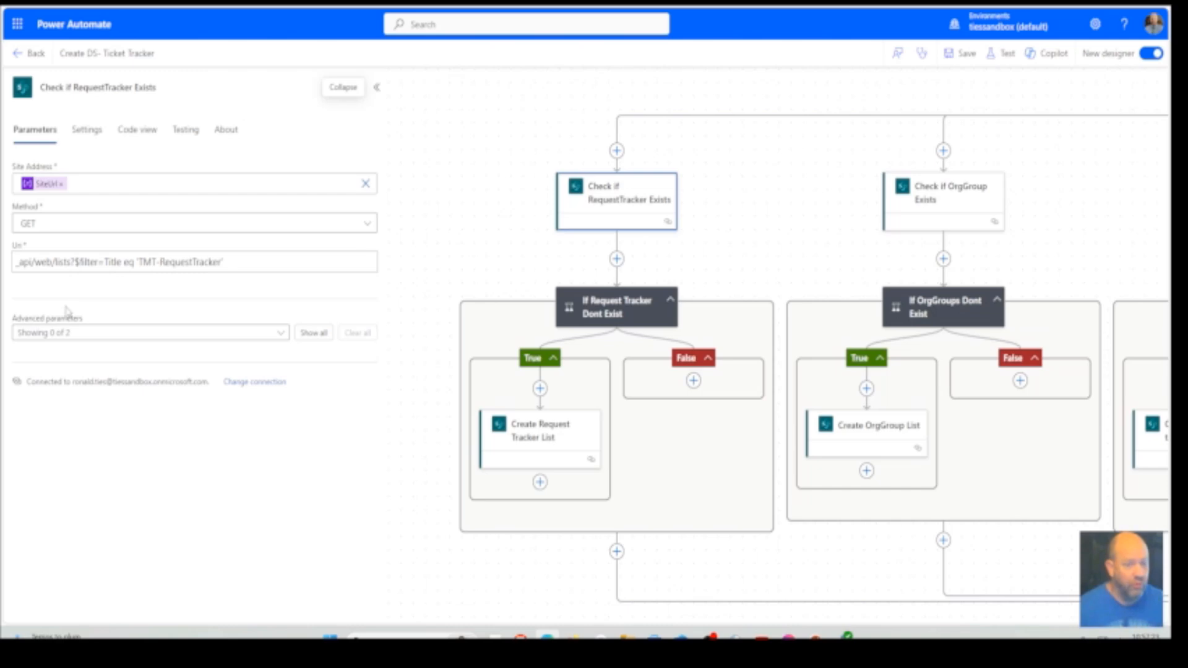
{"action": "left_click", "coordinate": [78, 262]}
{"action": "left_click", "coordinate": [96, 278]}
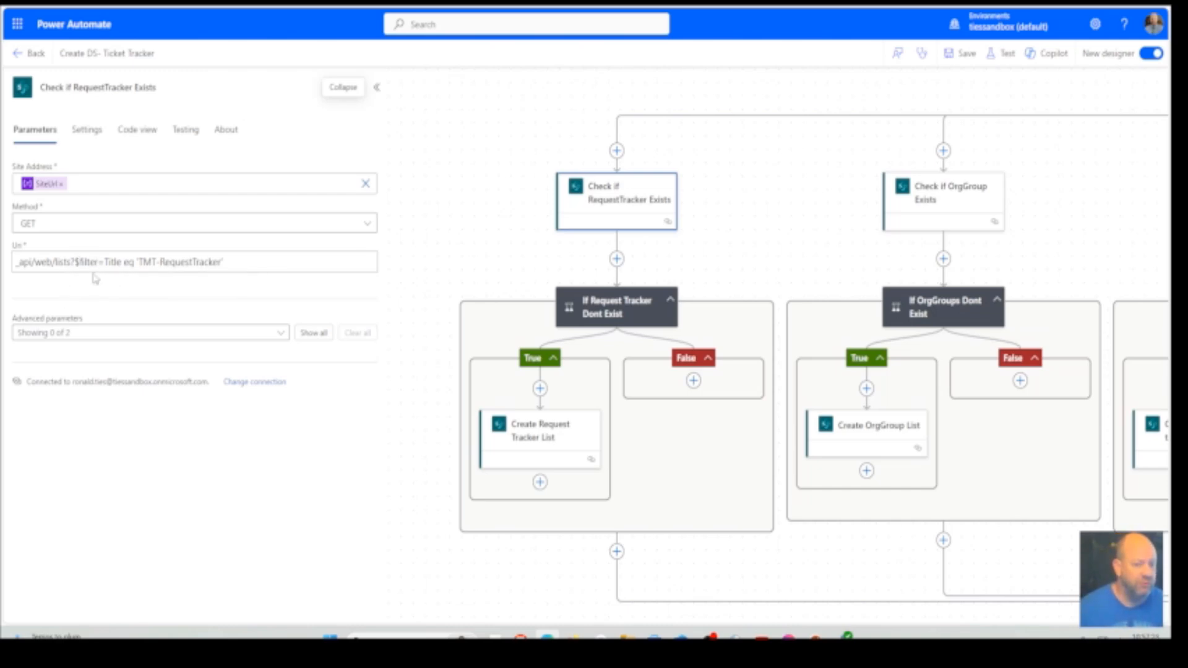
{"action": "left_click", "coordinate": [109, 260]}
{"action": "left_click", "coordinate": [132, 273]}
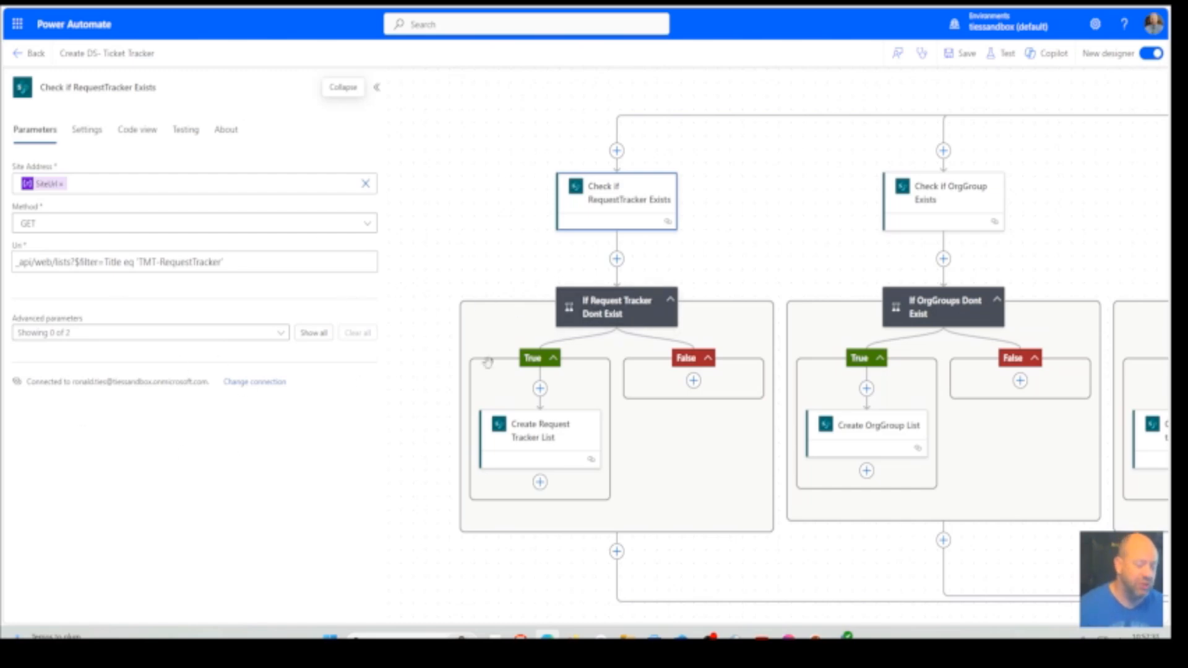
{"action": "left_click", "coordinate": [620, 318]}
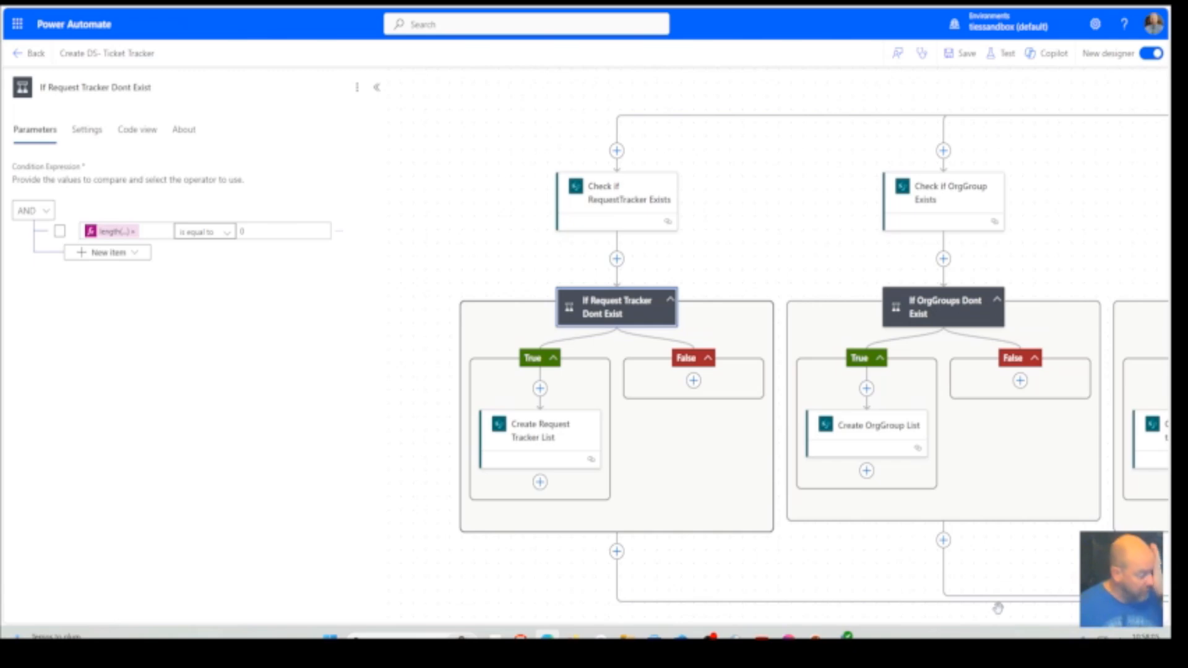
Examine the Uri and the JSON body with the column definitions in the Create Request Tracker List action
{"action": "left_click", "coordinate": [578, 452]}
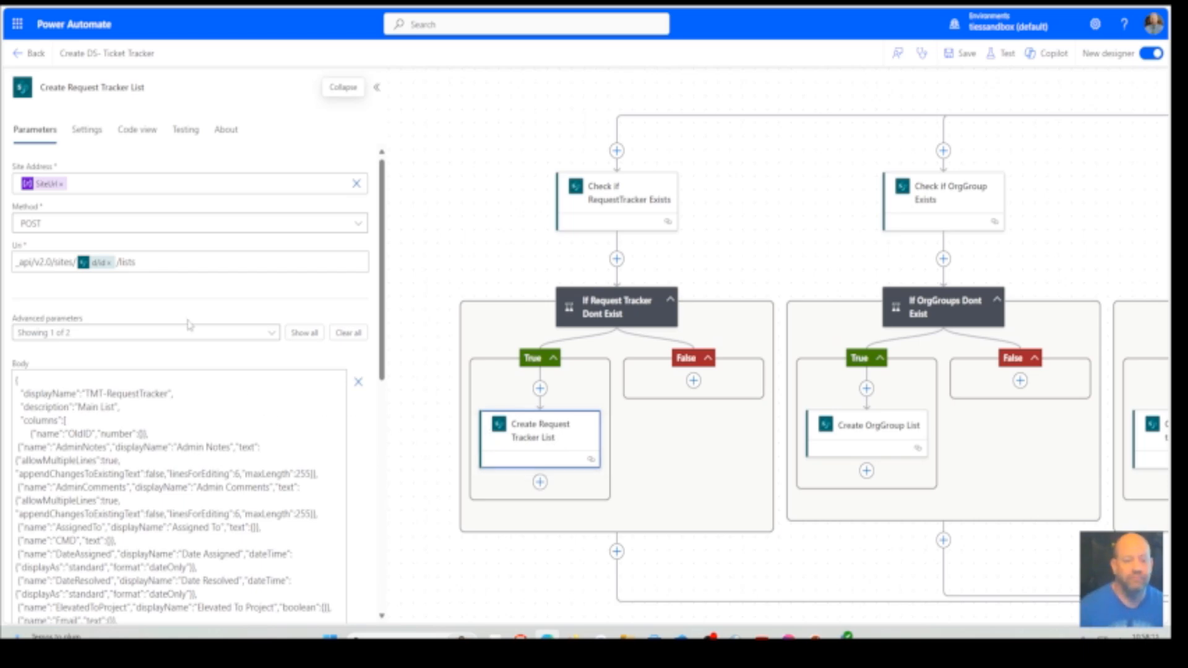
{"action": "scroll", "coordinate": [176, 314], "scroll_direction": "down", "scroll_amount": 1}
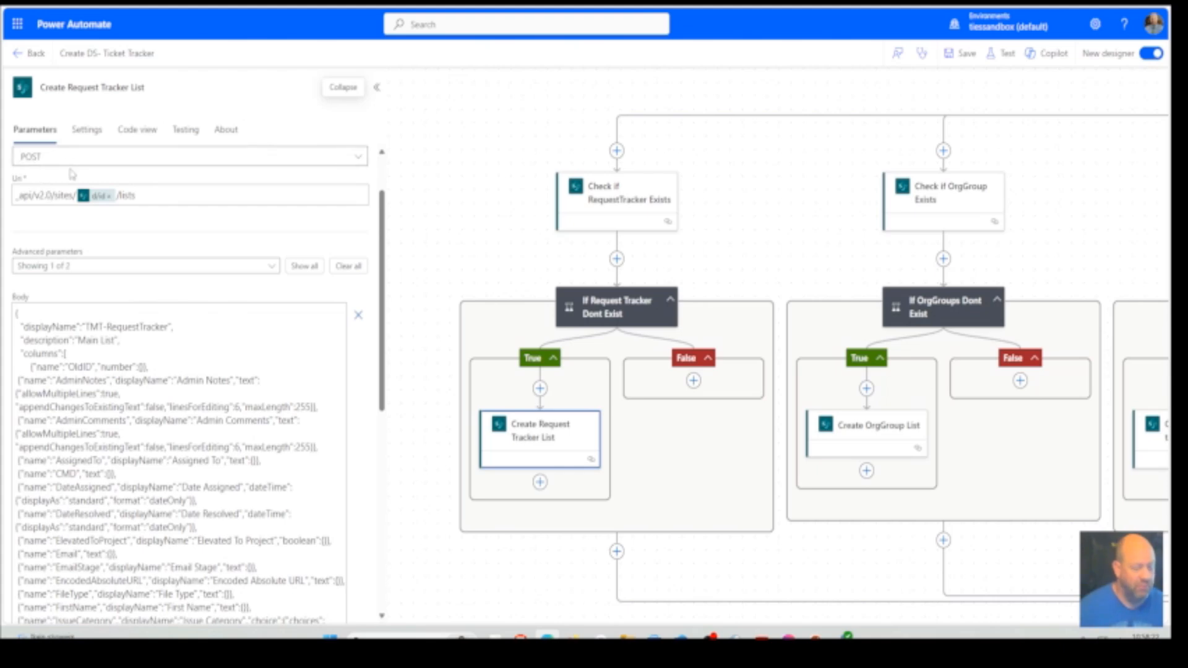
{"action": "scroll", "coordinate": [74, 174], "scroll_direction": "up", "scroll_amount": 2}
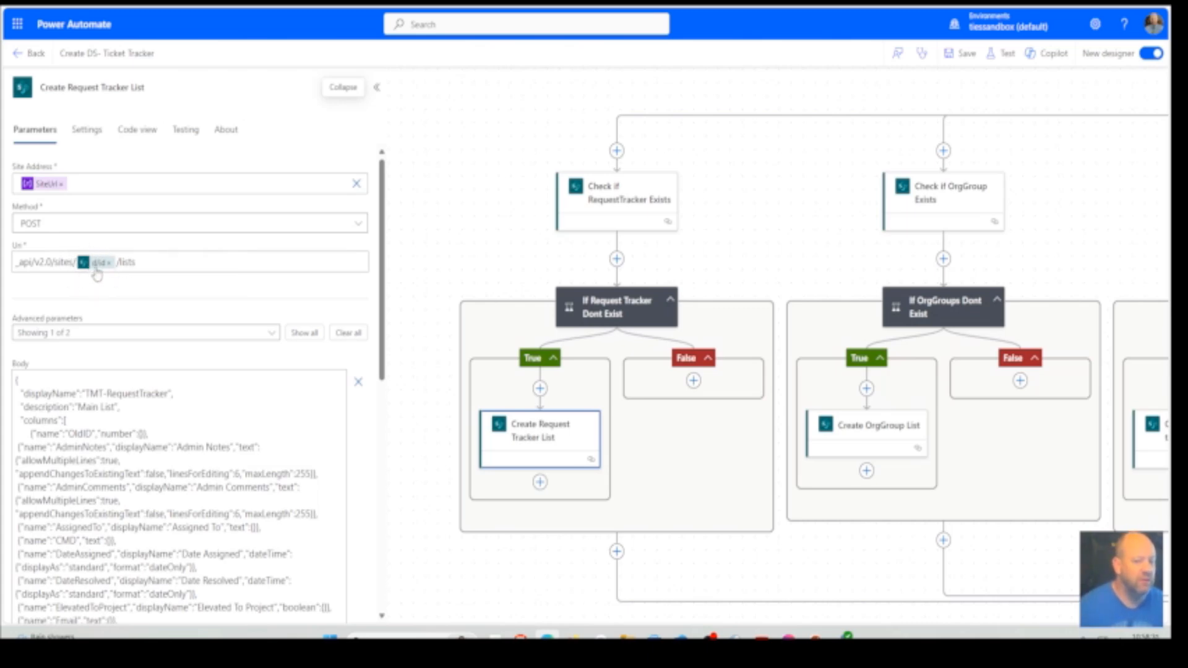
{"action": "mouse_move", "coordinate": [97, 272]}
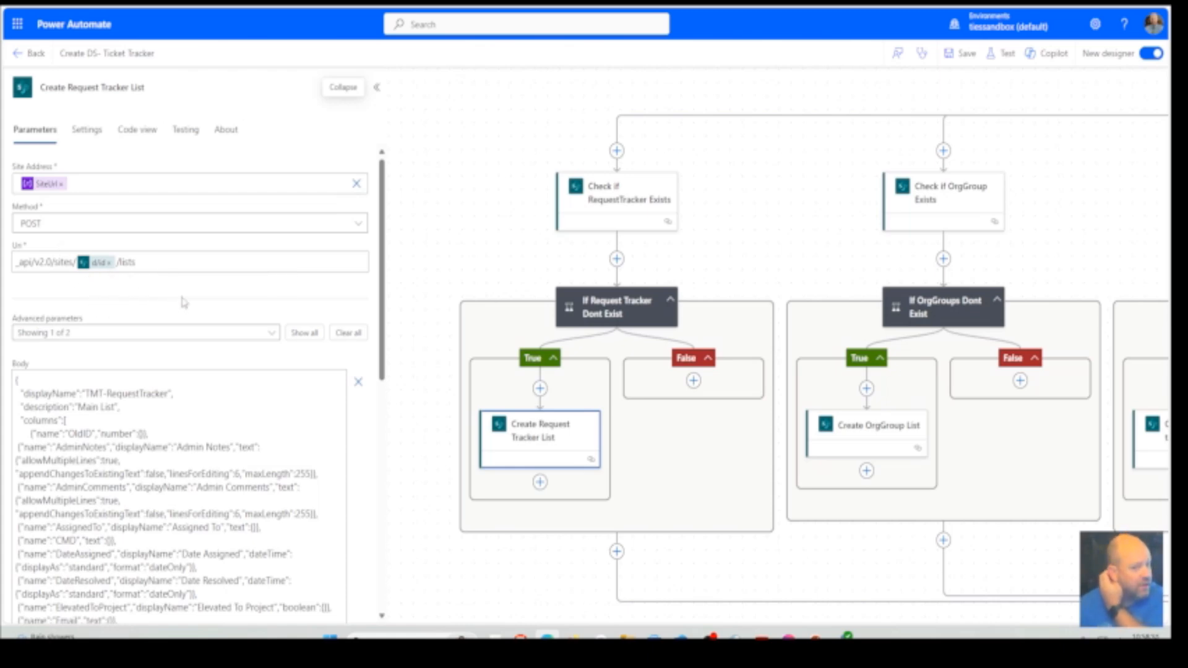
{"action": "scroll", "coordinate": [252, 318], "scroll_direction": "down", "scroll_amount": 1}
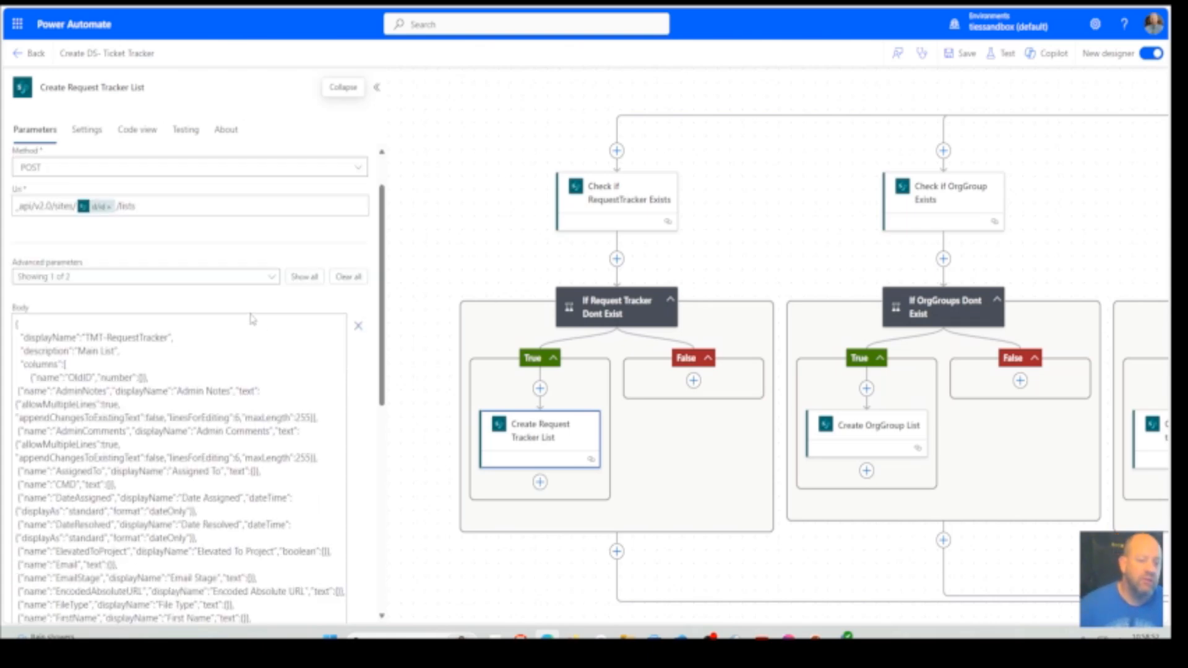
{"action": "scroll", "coordinate": [252, 318], "scroll_direction": "down", "scroll_amount": 3}
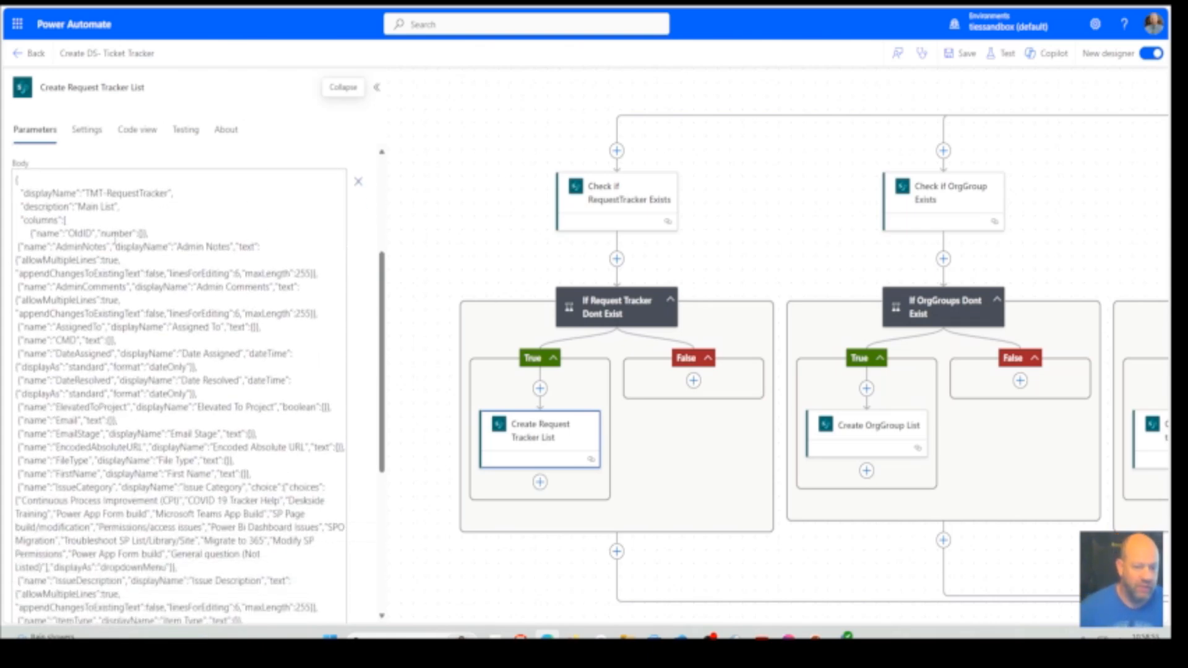
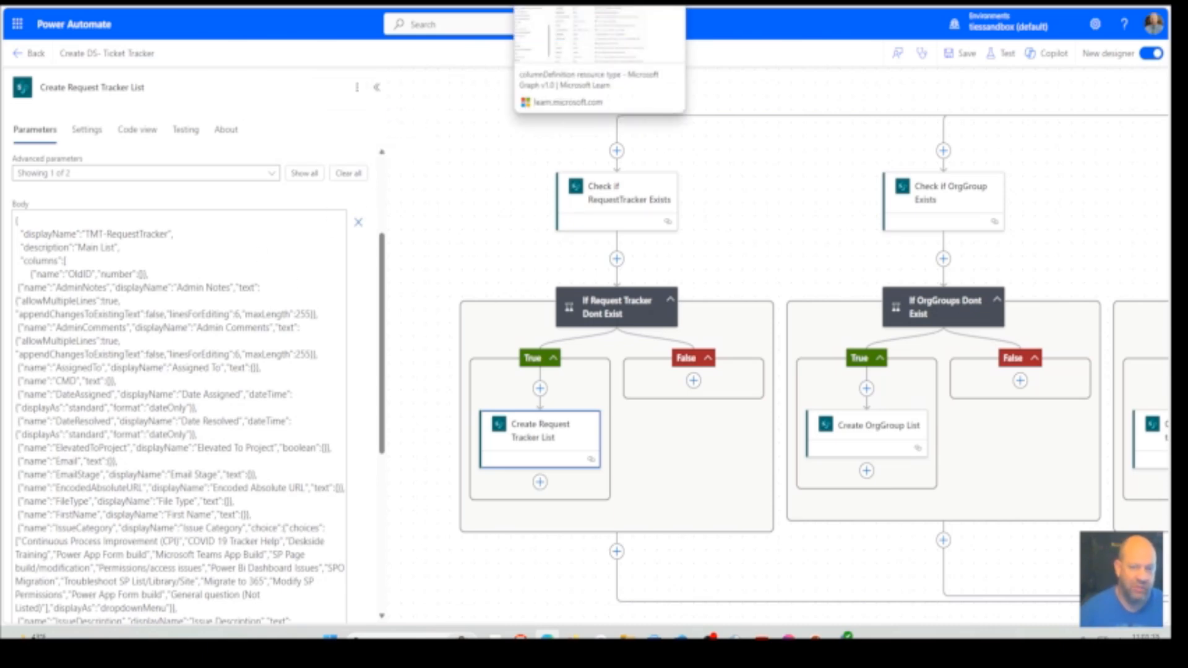
Switch to the columnDefinition resource type page on Microsoft Learn and review its methods and column properties tables
{"action": "left_click", "coordinate": [560, 3]}
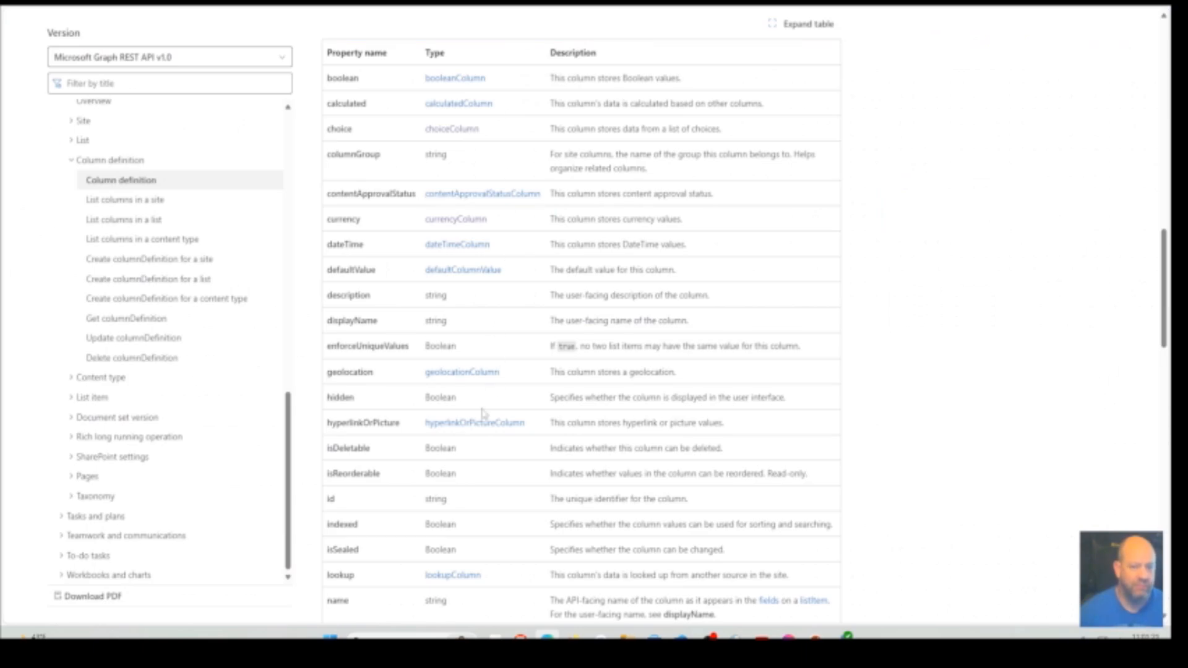
{"action": "scroll", "coordinate": [483, 413], "scroll_direction": "up", "scroll_amount": 6}
{"action": "scroll", "coordinate": [483, 413], "scroll_direction": "up", "scroll_amount": 10}
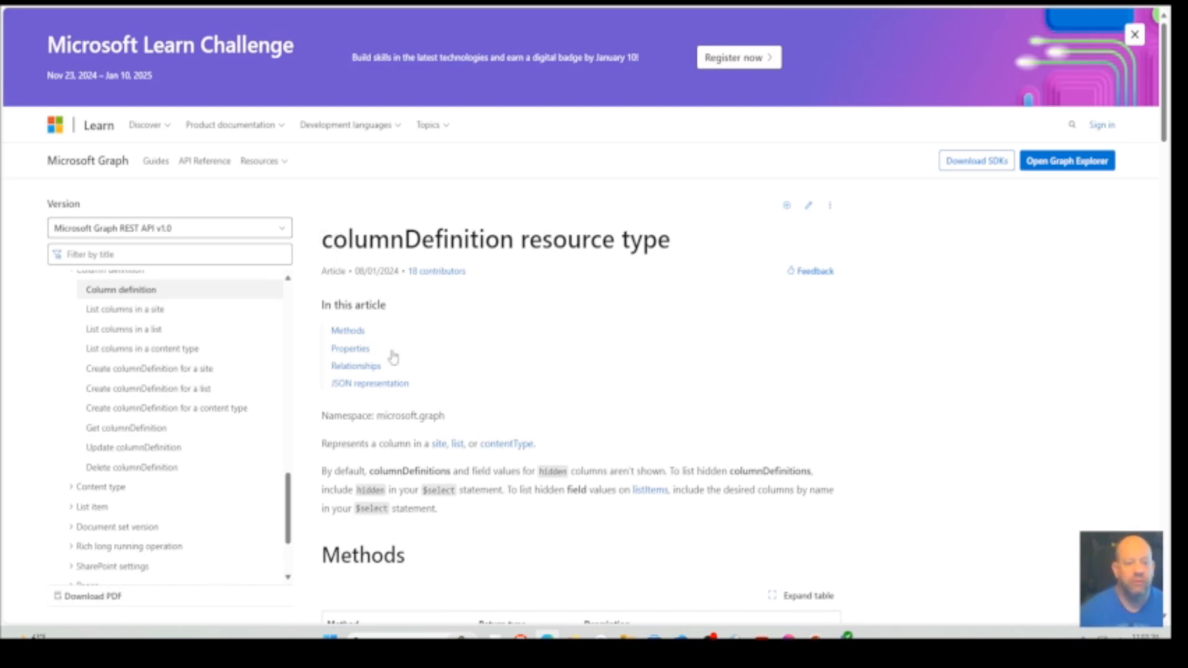
{"action": "scroll", "coordinate": [450, 364], "scroll_direction": "down", "scroll_amount": 4}
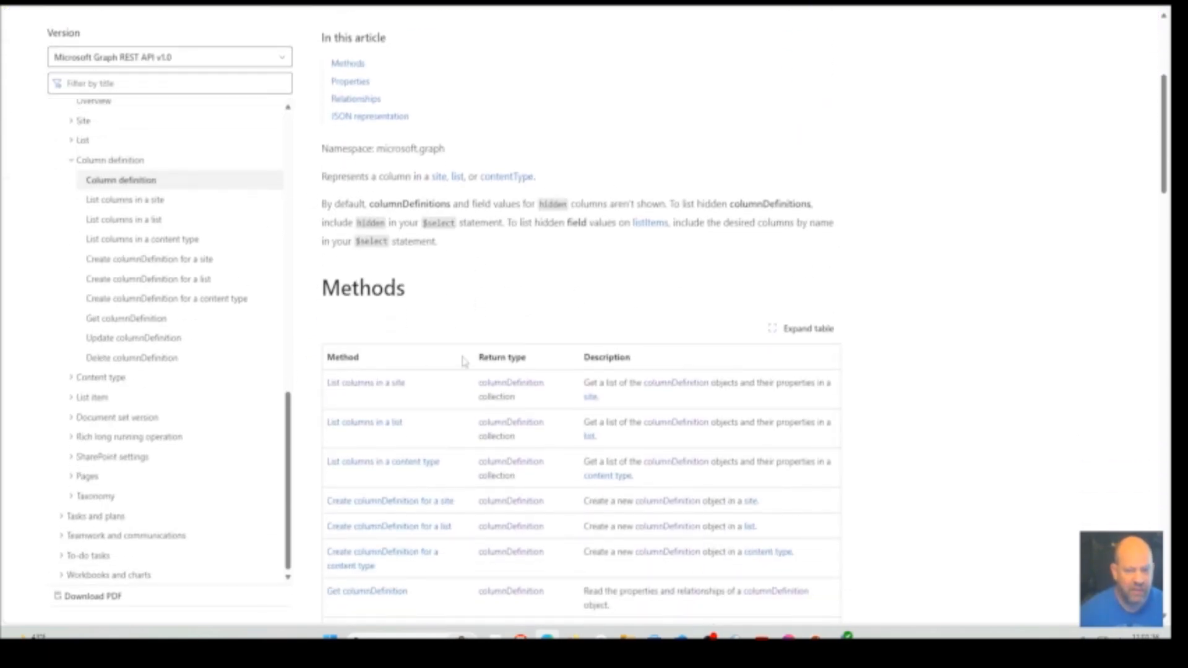
{"action": "scroll", "coordinate": [540, 421], "scroll_direction": "down", "scroll_amount": 3}
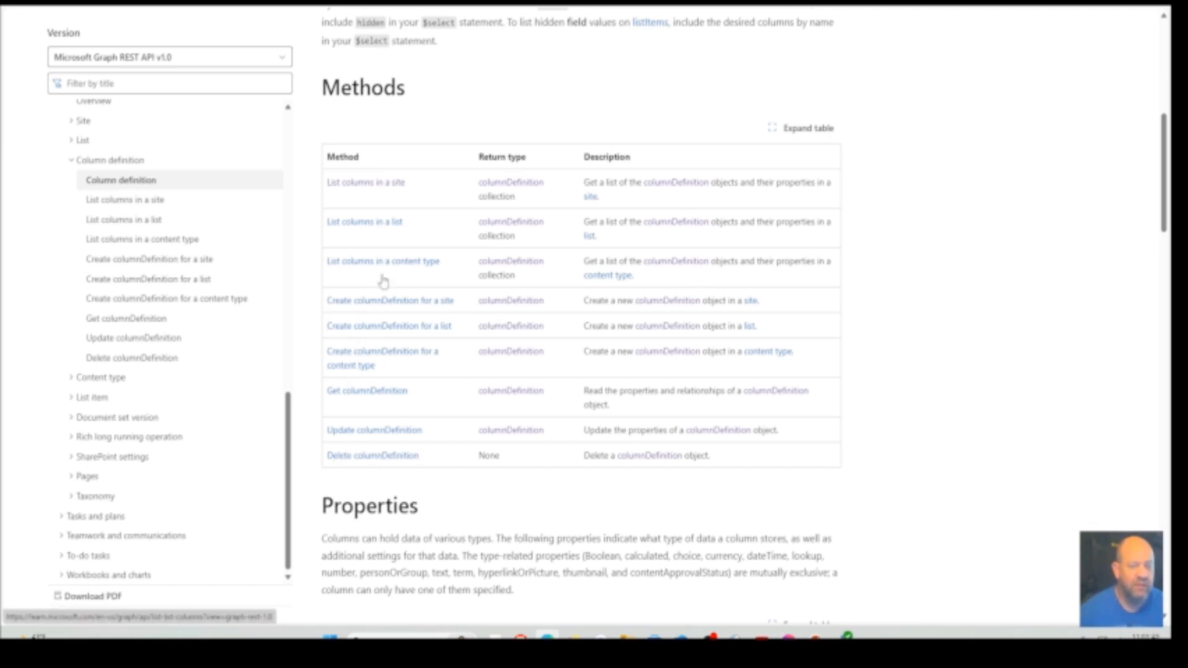
{"action": "scroll", "coordinate": [503, 489], "scroll_direction": "down", "scroll_amount": 9}
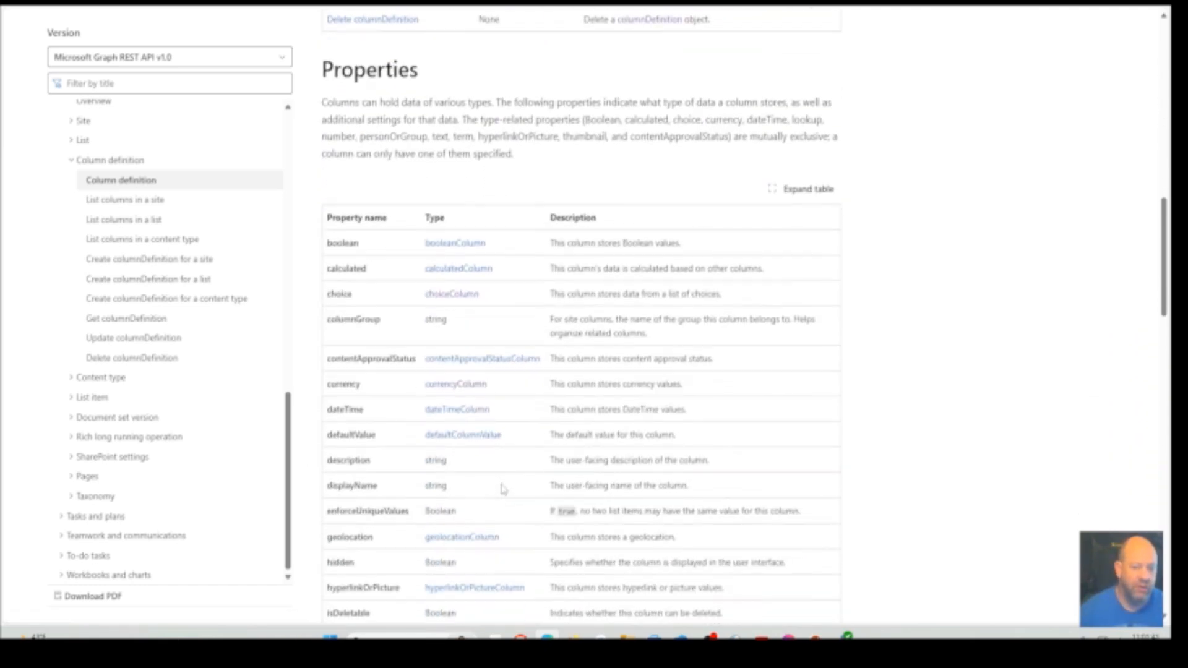
{"action": "scroll", "coordinate": [503, 489], "scroll_direction": "down", "scroll_amount": 1}
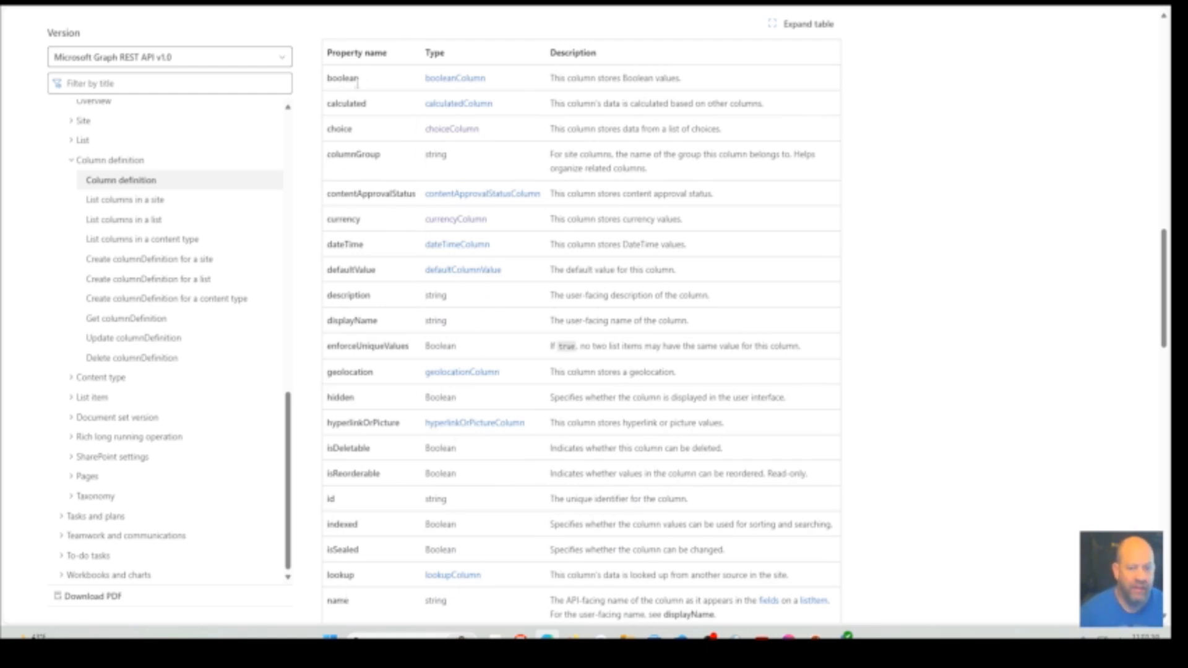
Look up the choiceColumn resource type's JSON representation and properties, and return to the columnDefinition page
{"action": "left_click", "coordinate": [456, 132]}
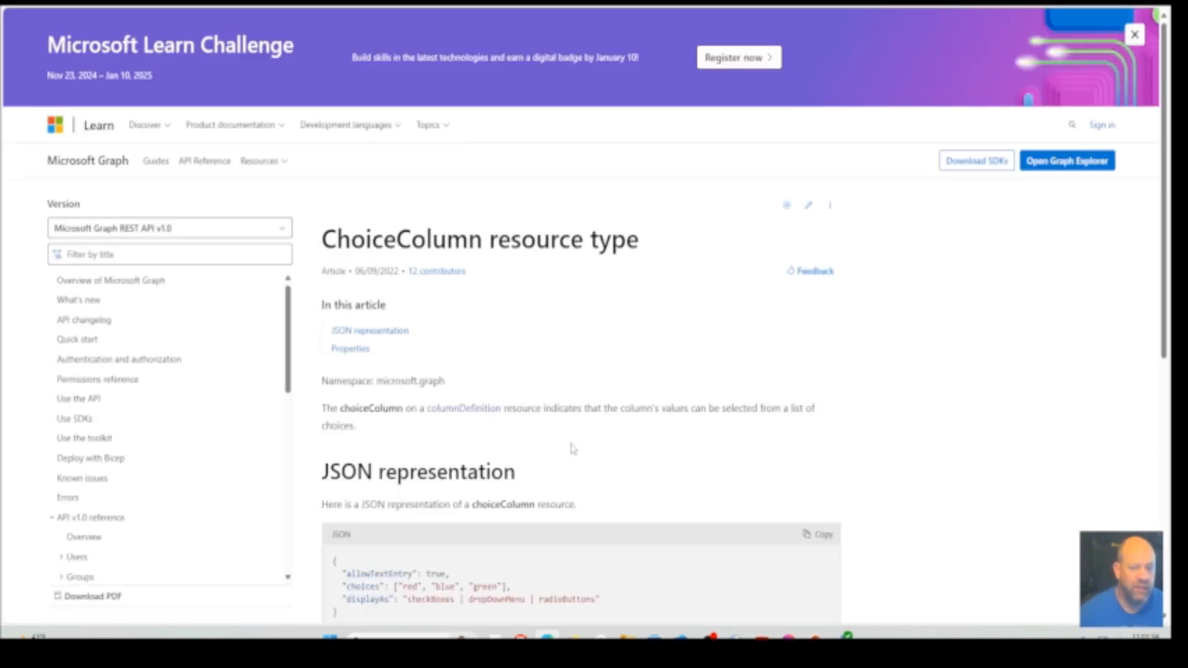
{"action": "scroll", "coordinate": [572, 449], "scroll_direction": "down", "scroll_amount": 5}
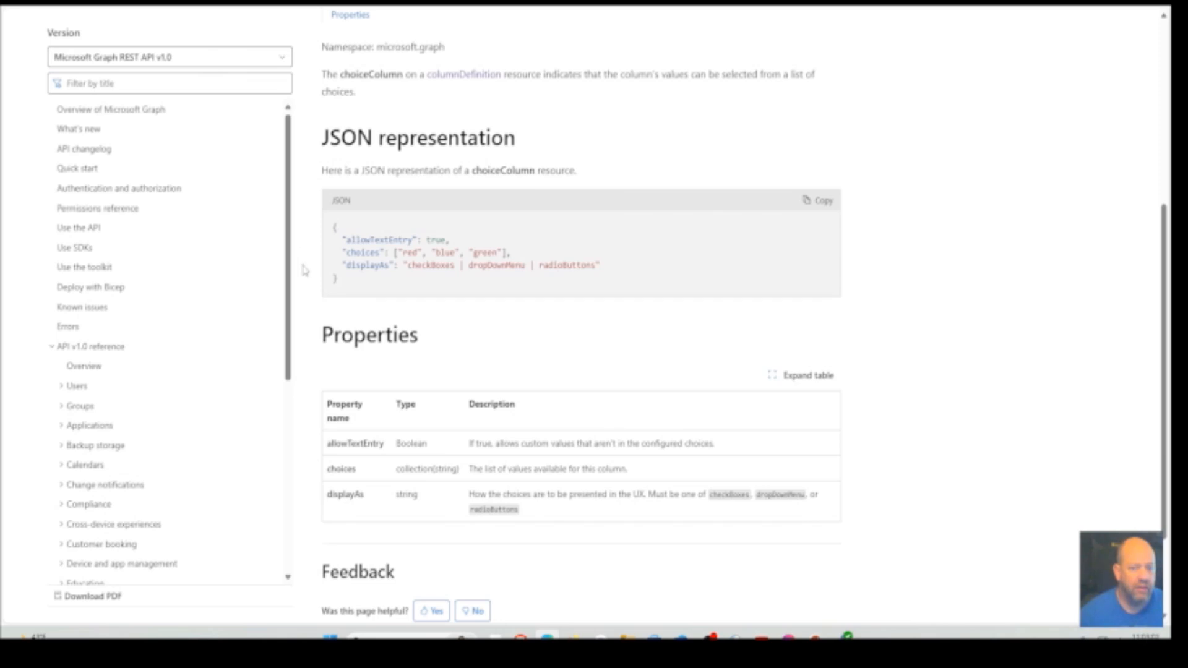
{"action": "key", "text": "alt+Left"}
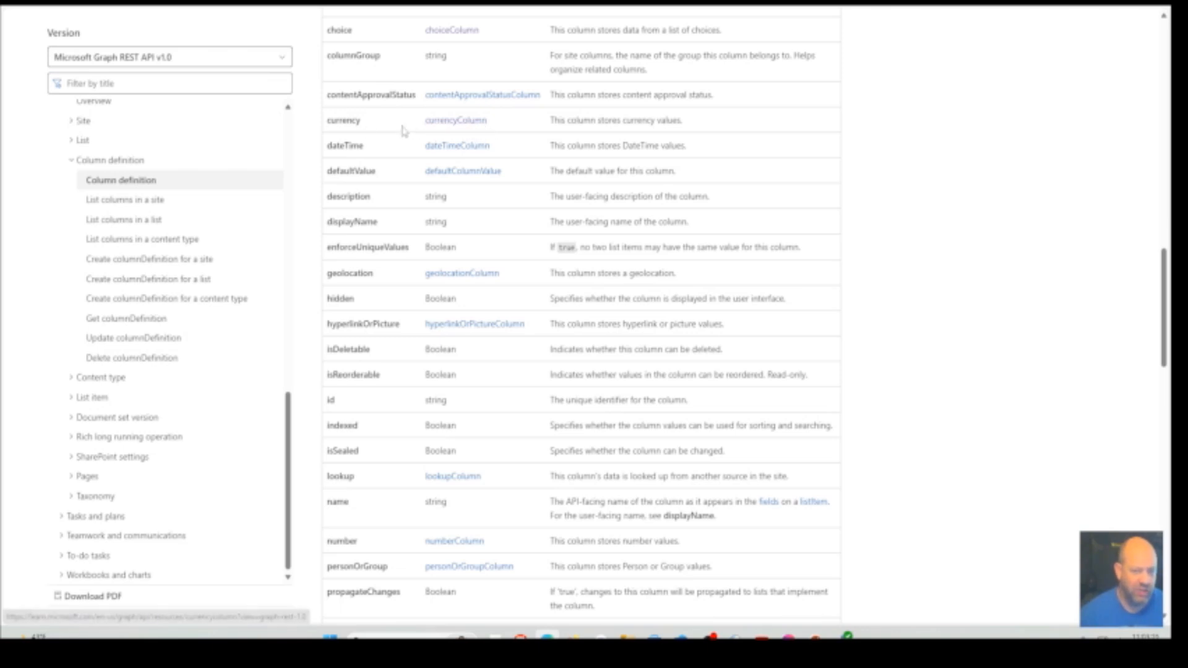
Look up the dateTimeColumn resource type's displayAs and format options, and return to the columnDefinition page
{"action": "left_click", "coordinate": [456, 149]}
{"action": "scroll", "coordinate": [644, 461], "scroll_direction": "down", "scroll_amount": 3}
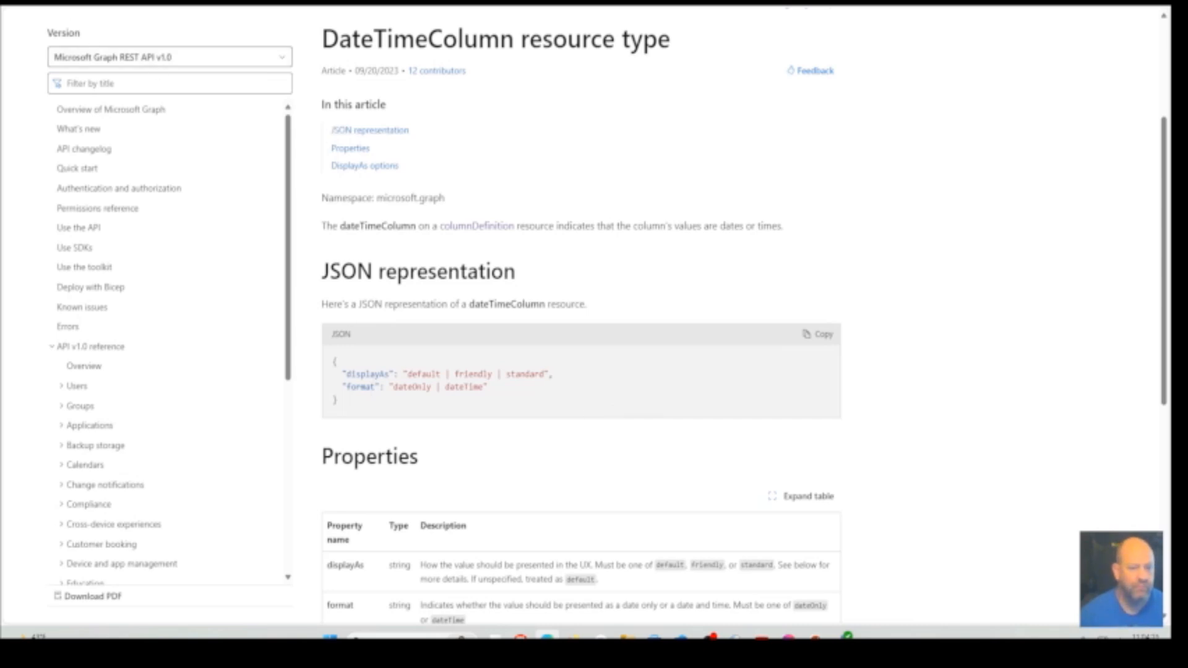
{"action": "key", "text": "alt+Left"}
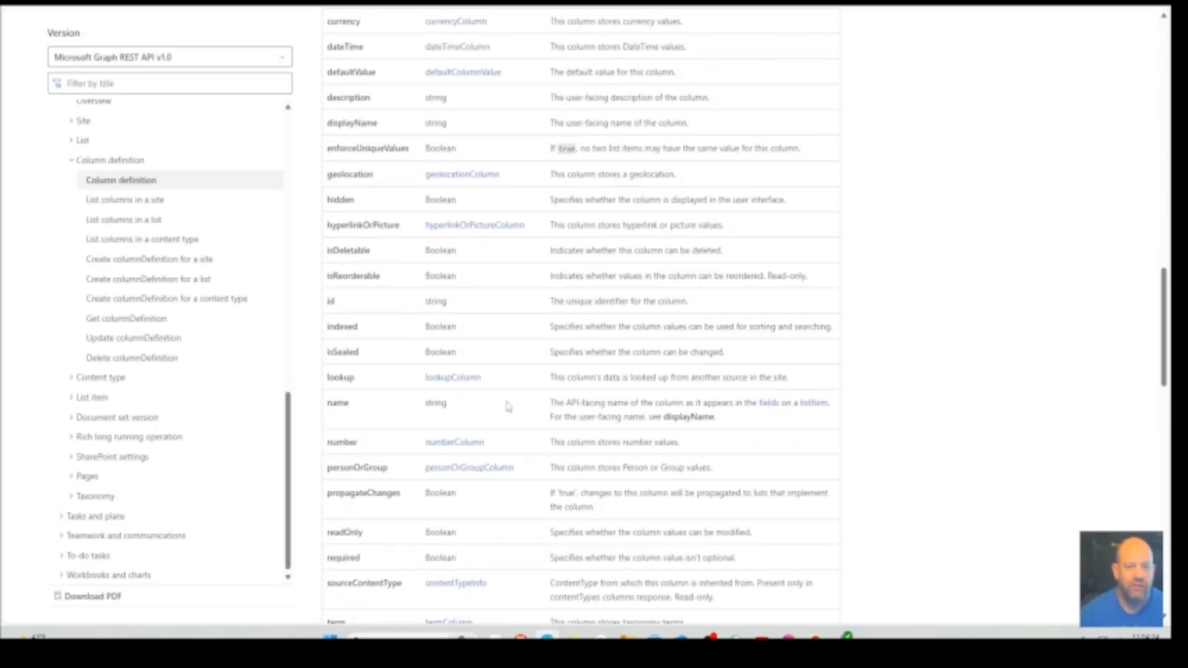
Find the text property in the columnDefinition table, read the textColumn JSON representation and properties, and return to the table
{"action": "scroll", "coordinate": [508, 407], "scroll_direction": "up", "scroll_amount": 3}
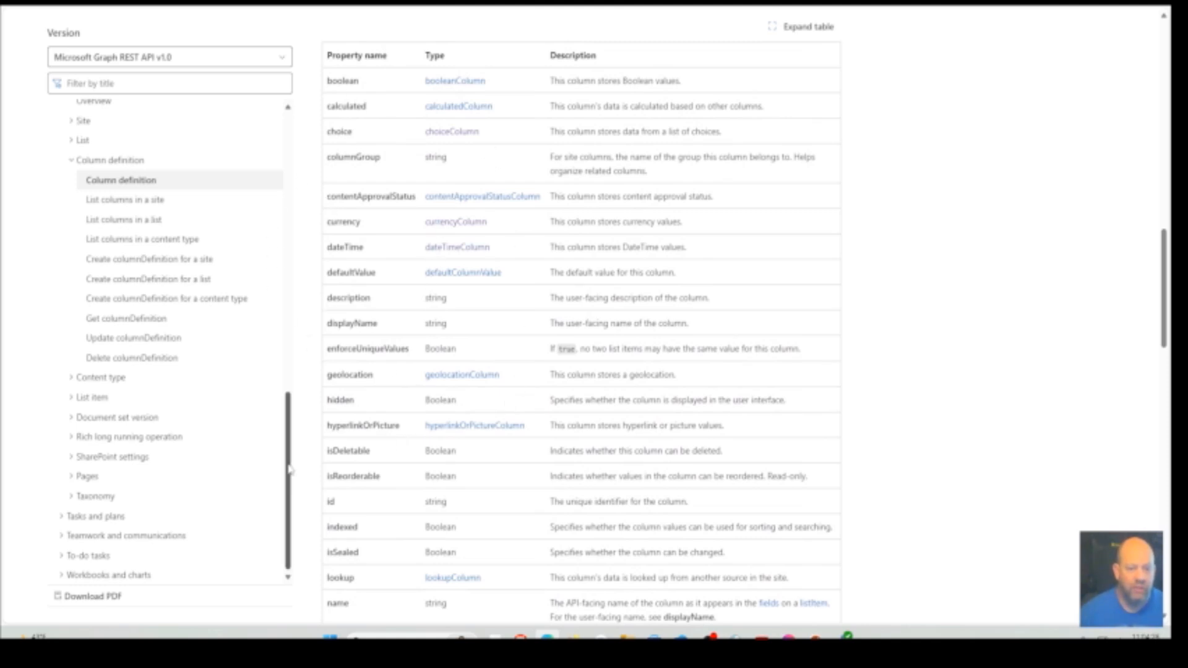
{"action": "scroll", "coordinate": [421, 519], "scroll_direction": "down", "scroll_amount": 3}
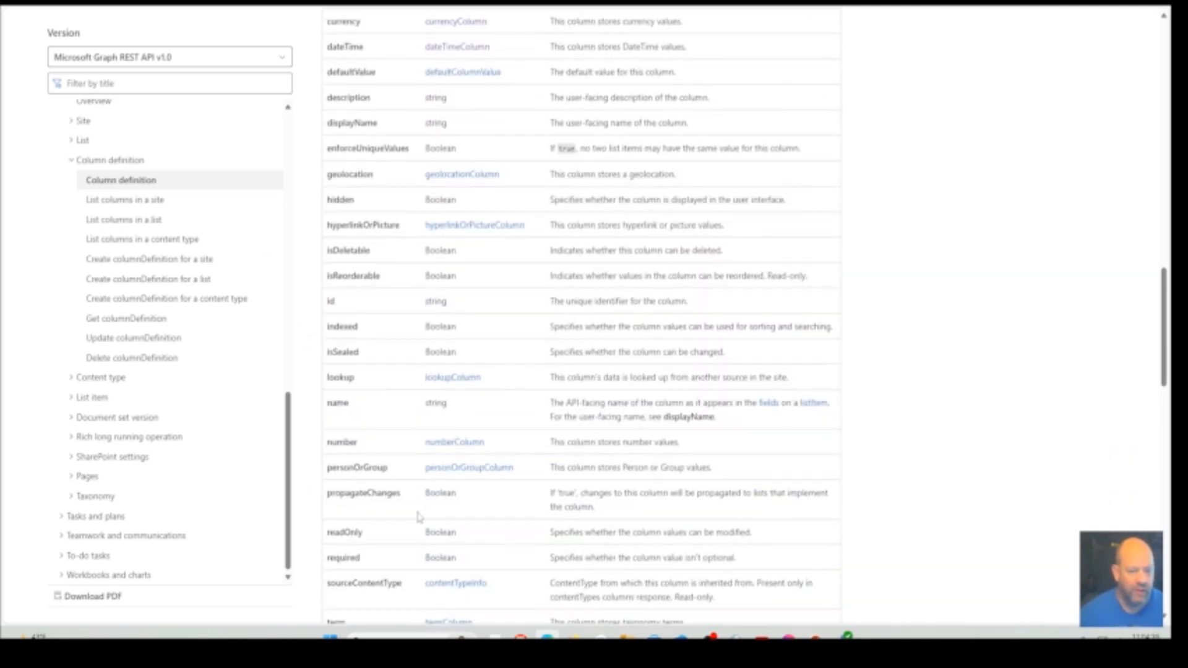
{"action": "scroll", "coordinate": [418, 517], "scroll_direction": "down", "scroll_amount": 2}
{"action": "scroll", "coordinate": [417, 518], "scroll_direction": "down", "scroll_amount": 2}
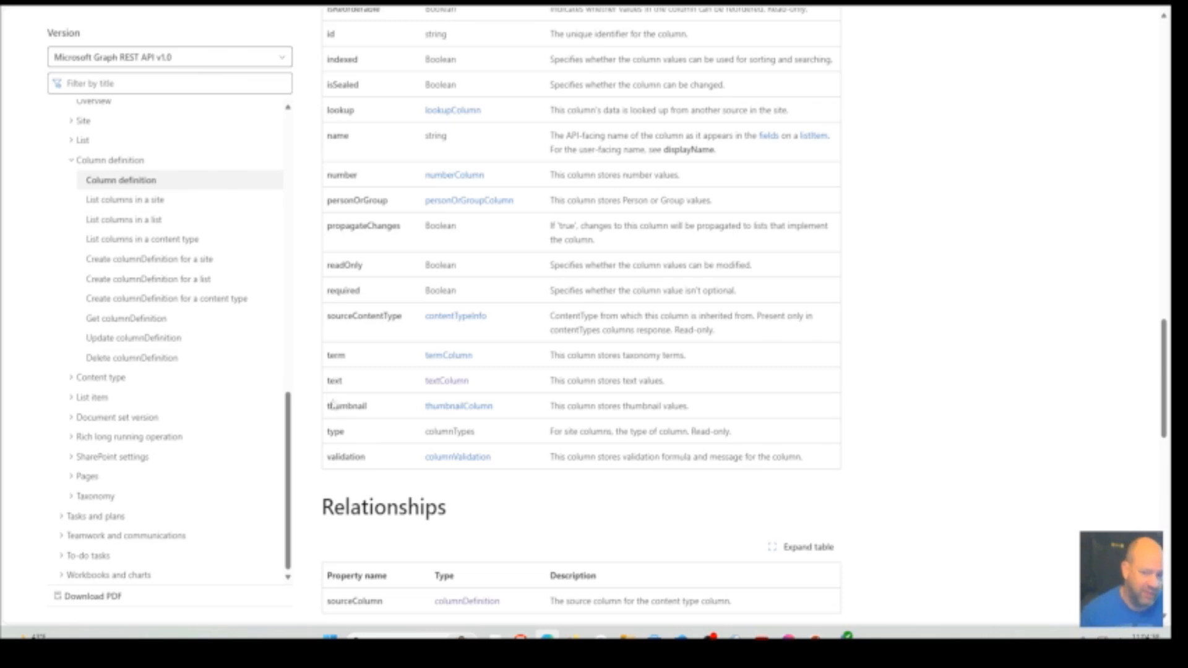
{"action": "left_click", "coordinate": [452, 383]}
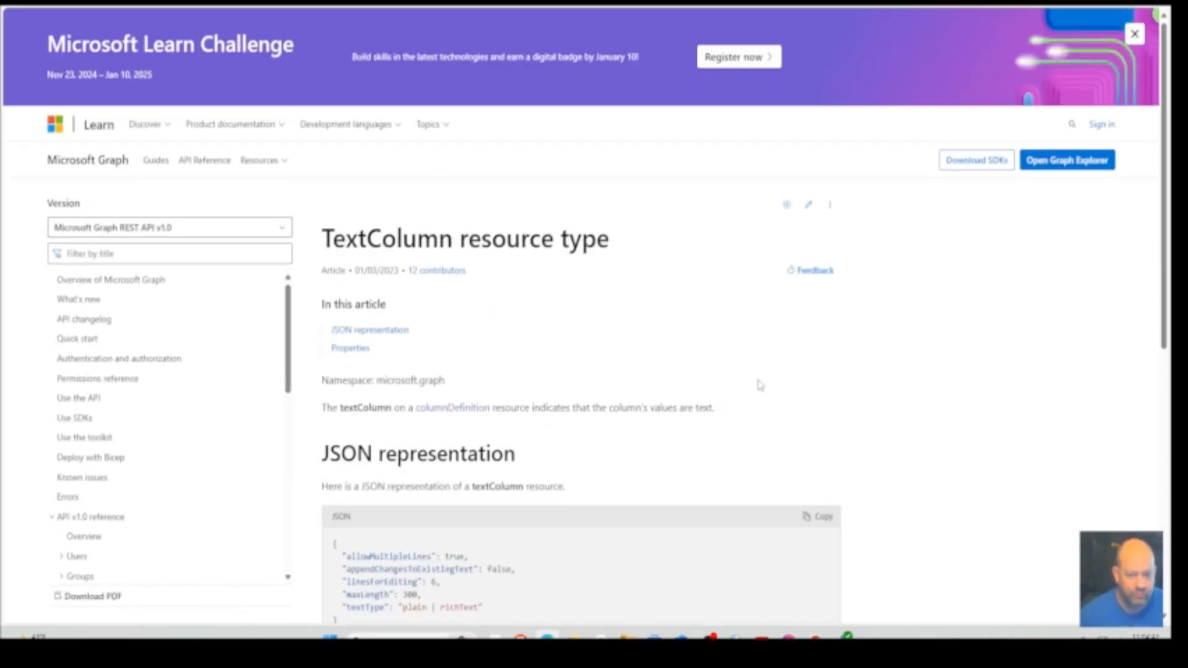
{"action": "scroll", "coordinate": [760, 385], "scroll_direction": "down", "scroll_amount": 5}
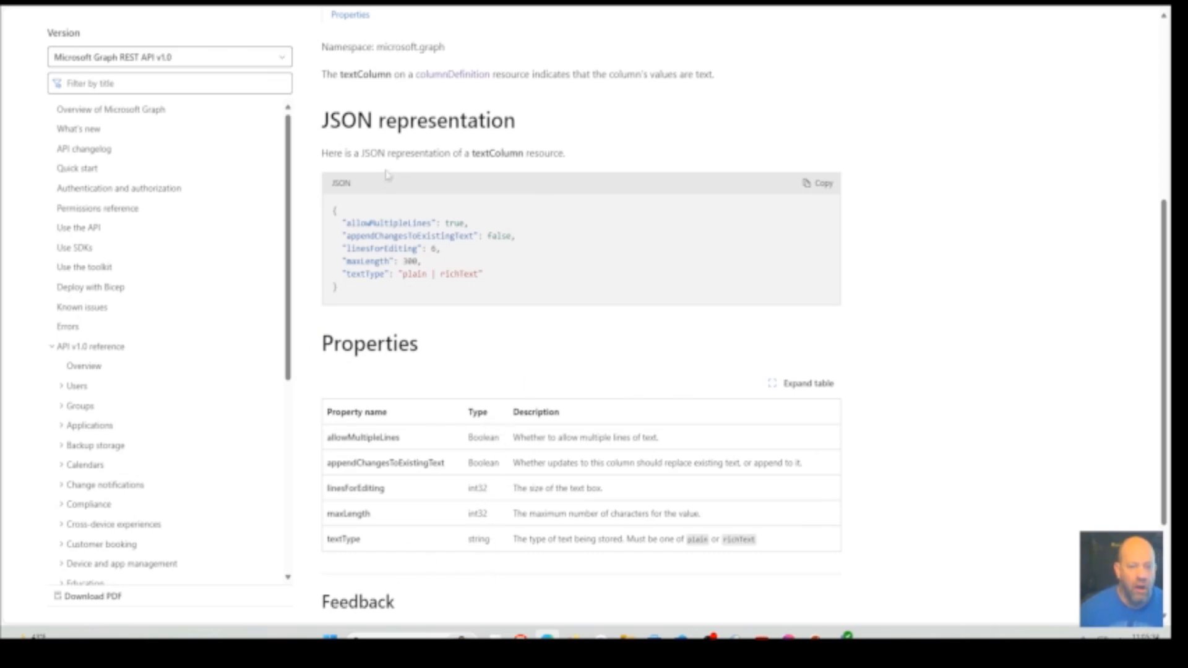
{"action": "key", "text": "alt+Left"}
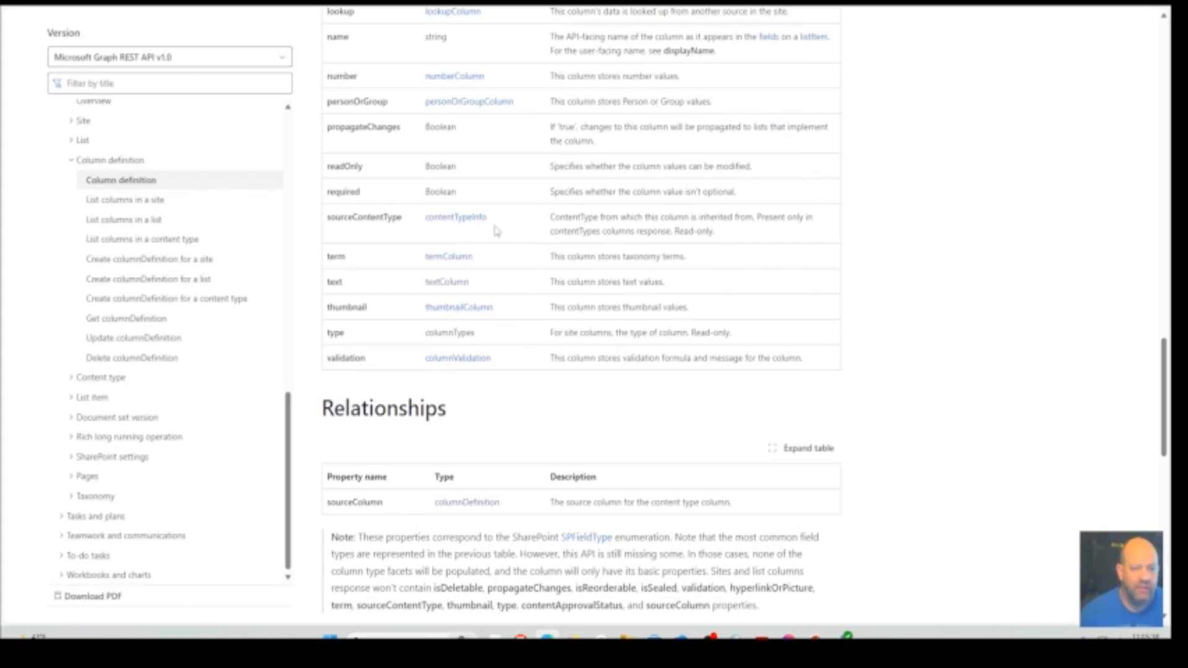
Switch back to the Power Automate flow and examine all column definitions in the Create Request Tracker List action's JSON body
{"action": "scroll", "coordinate": [495, 237], "scroll_direction": "up", "scroll_amount": 7}
{"action": "scroll", "coordinate": [494, 237], "scroll_direction": "up", "scroll_amount": 1}
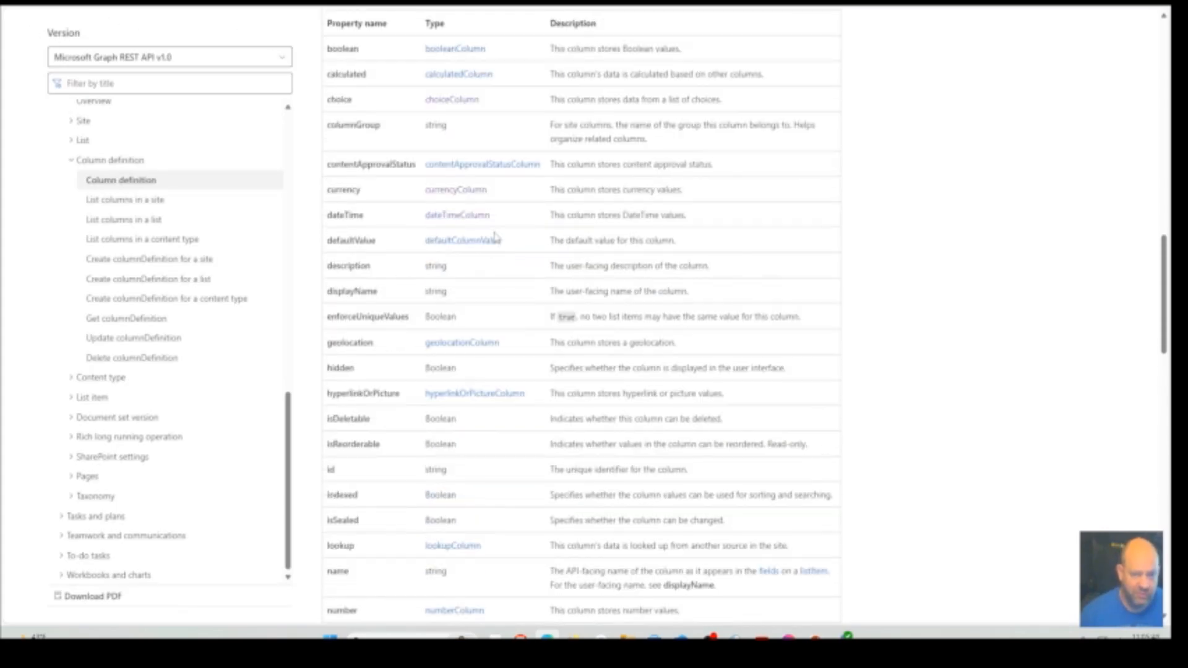
{"action": "key", "text": "ctrl+Tab"}
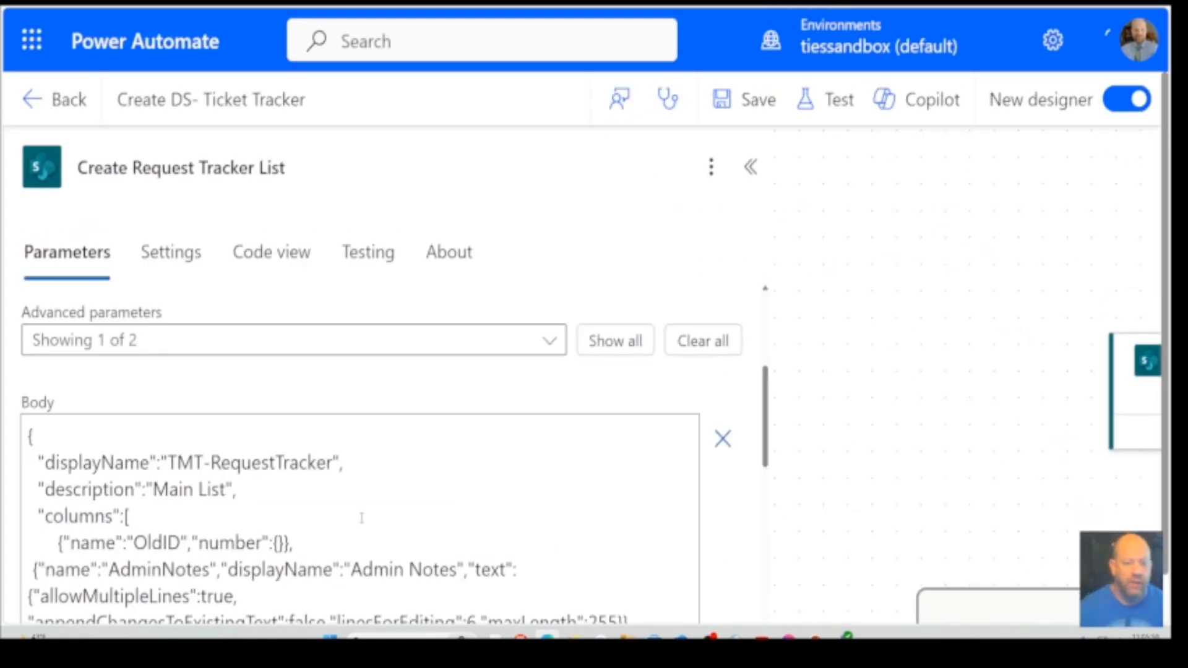
{"action": "scroll", "coordinate": [361, 518], "scroll_direction": "down", "scroll_amount": 3}
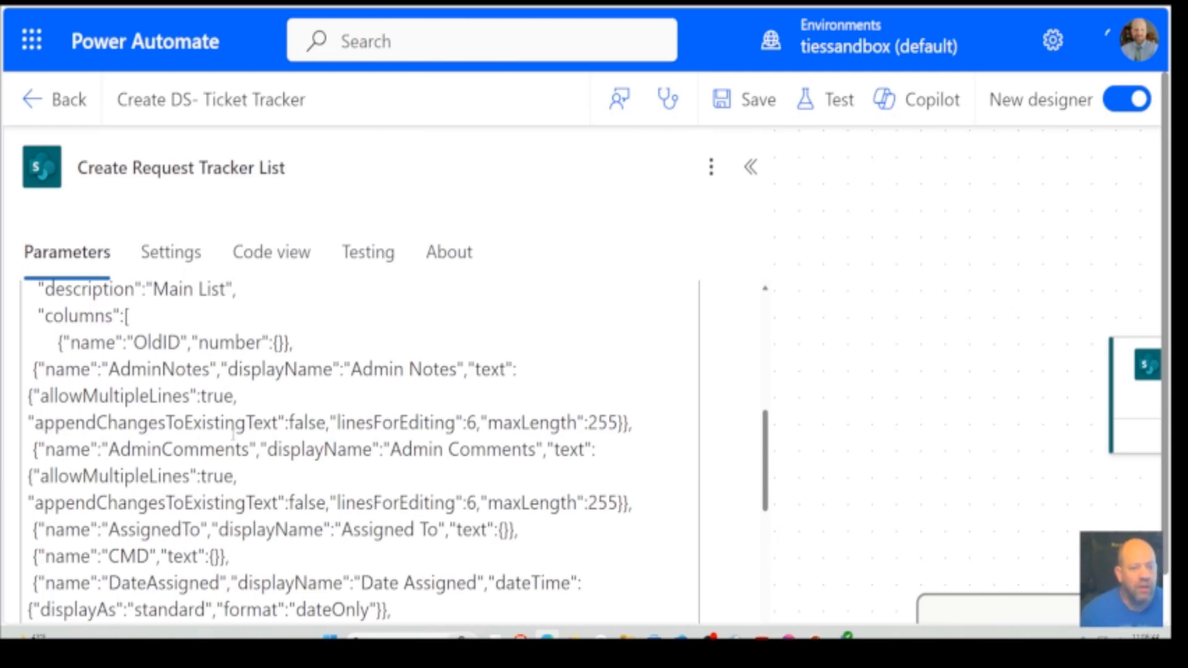
{"action": "scroll", "coordinate": [233, 435], "scroll_direction": "down", "scroll_amount": 9}
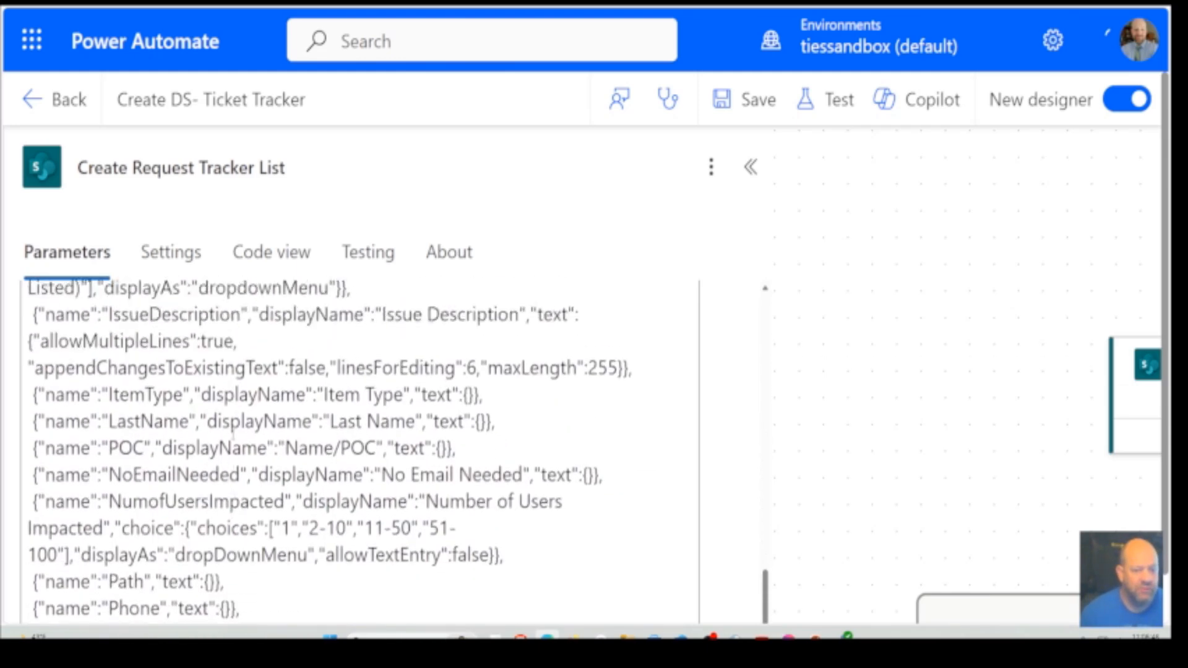
{"action": "scroll", "coordinate": [233, 435], "scroll_direction": "up", "scroll_amount": 4}
{"action": "scroll", "coordinate": [233, 435], "scroll_direction": "down", "scroll_amount": 1}
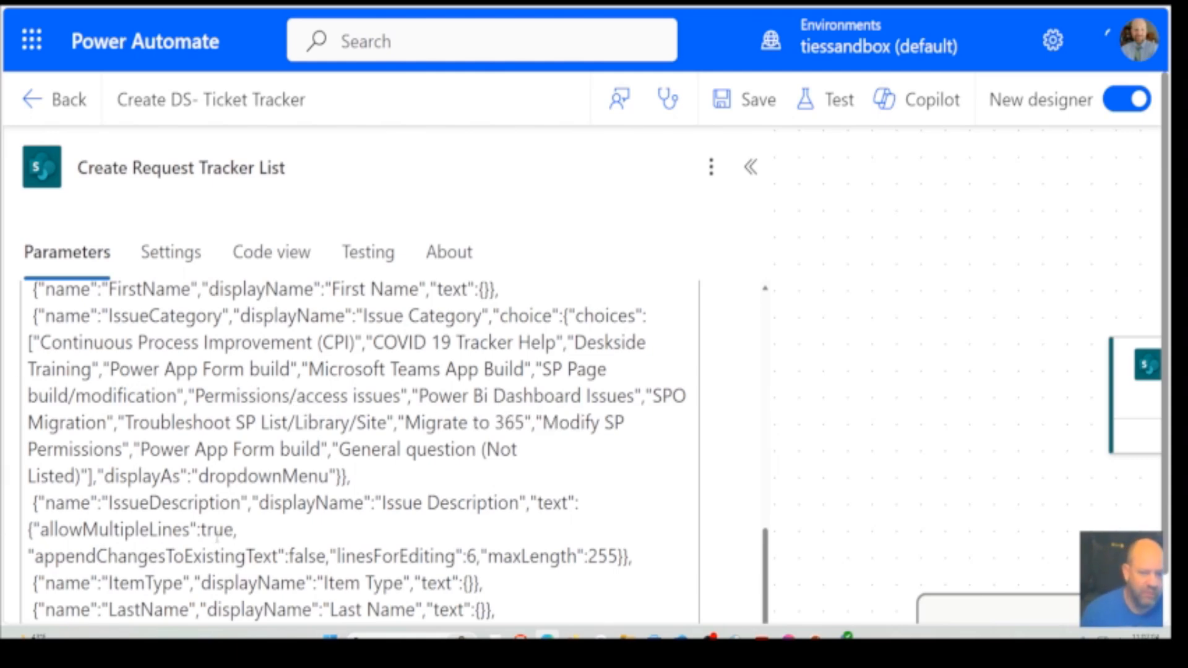
{"action": "scroll", "coordinate": [271, 472], "scroll_direction": "down", "scroll_amount": 5}
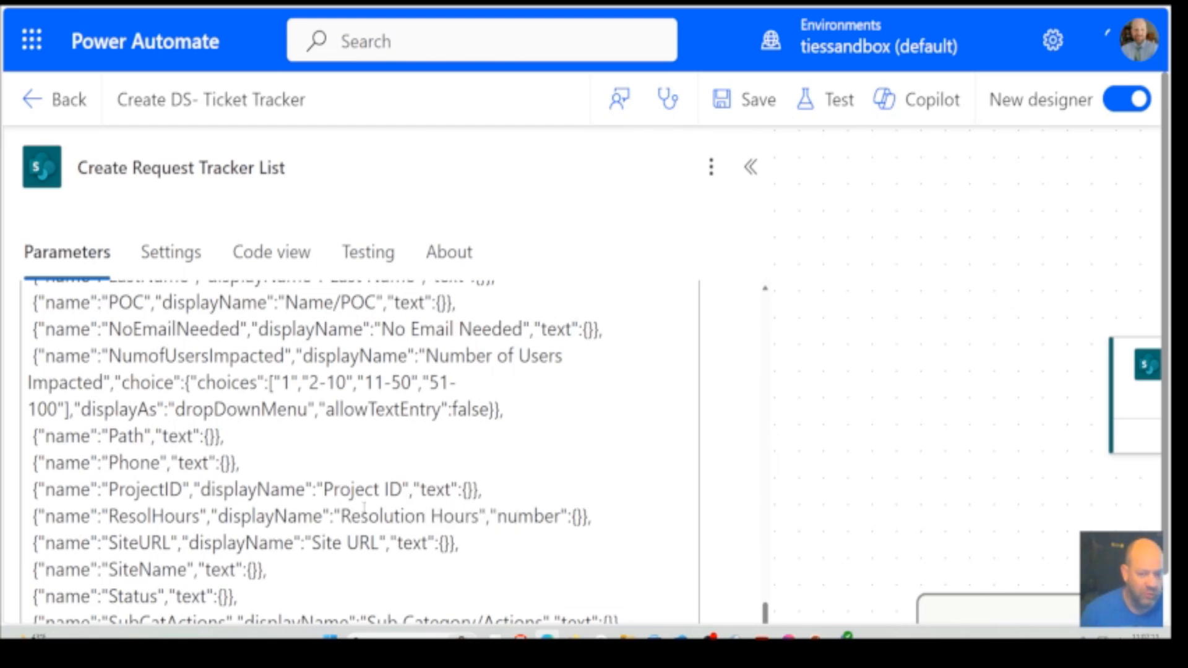
{"action": "scroll", "coordinate": [277, 475], "scroll_direction": "down", "scroll_amount": 2}
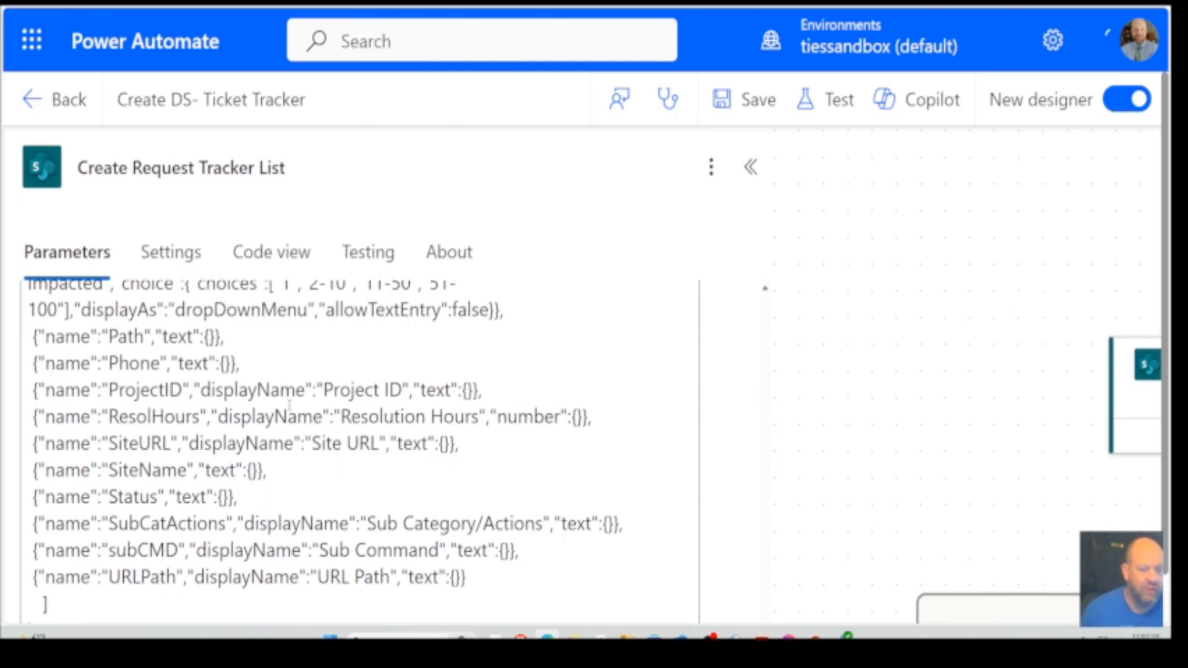
{"action": "scroll", "coordinate": [288, 406], "scroll_direction": "down", "scroll_amount": 1}
{"action": "scroll", "coordinate": [288, 405], "scroll_direction": "up", "scroll_amount": 1}
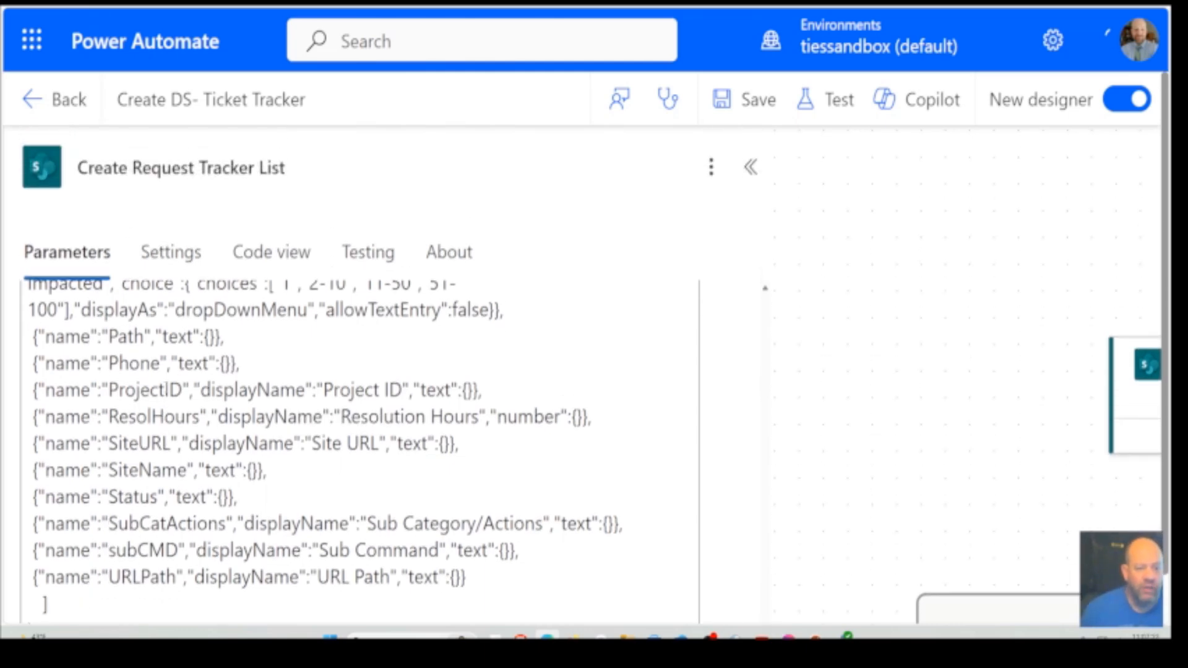
{"action": "scroll", "coordinate": [288, 405], "scroll_direction": "down", "scroll_amount": 1}
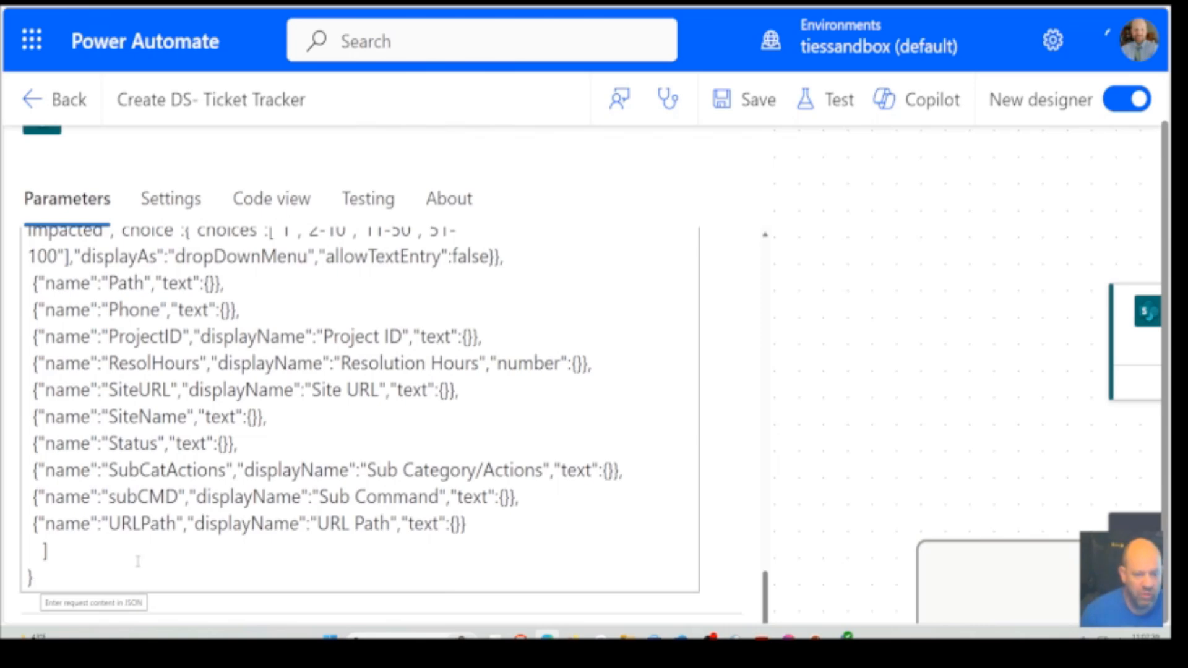
Recheck the Uri of Create Request Tracker List and where the columns array opens and closes in its JSON body
{"action": "scroll", "coordinate": [137, 561], "scroll_direction": "up", "scroll_amount": 15}
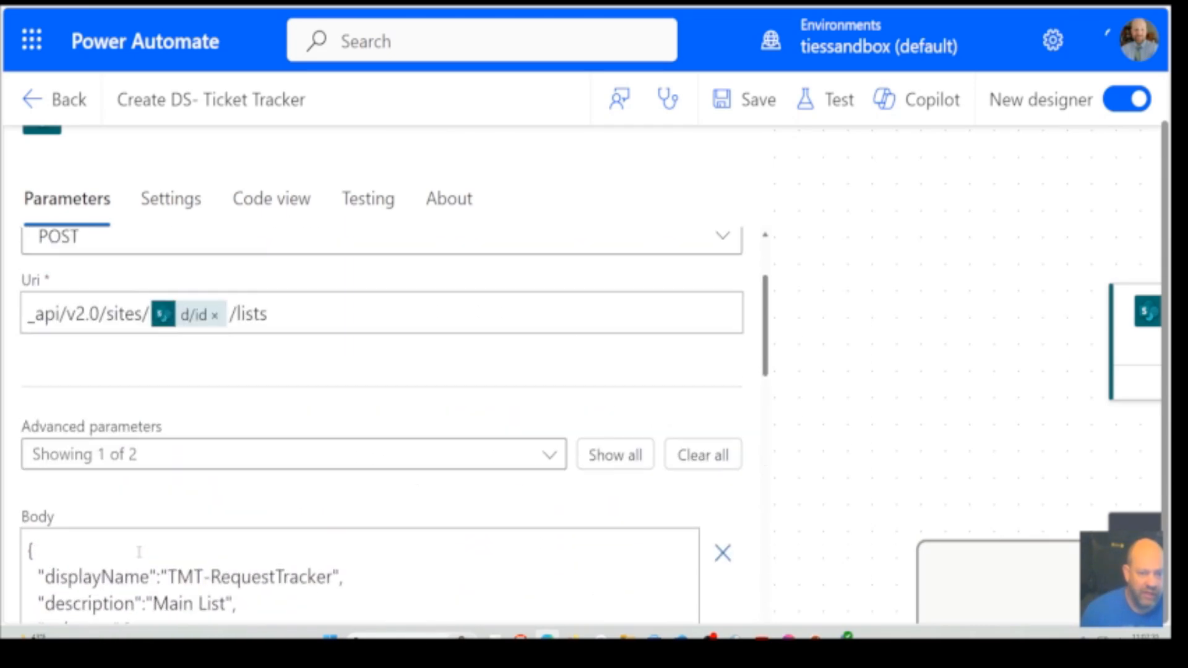
{"action": "scroll", "coordinate": [138, 552], "scroll_direction": "down", "scroll_amount": 3}
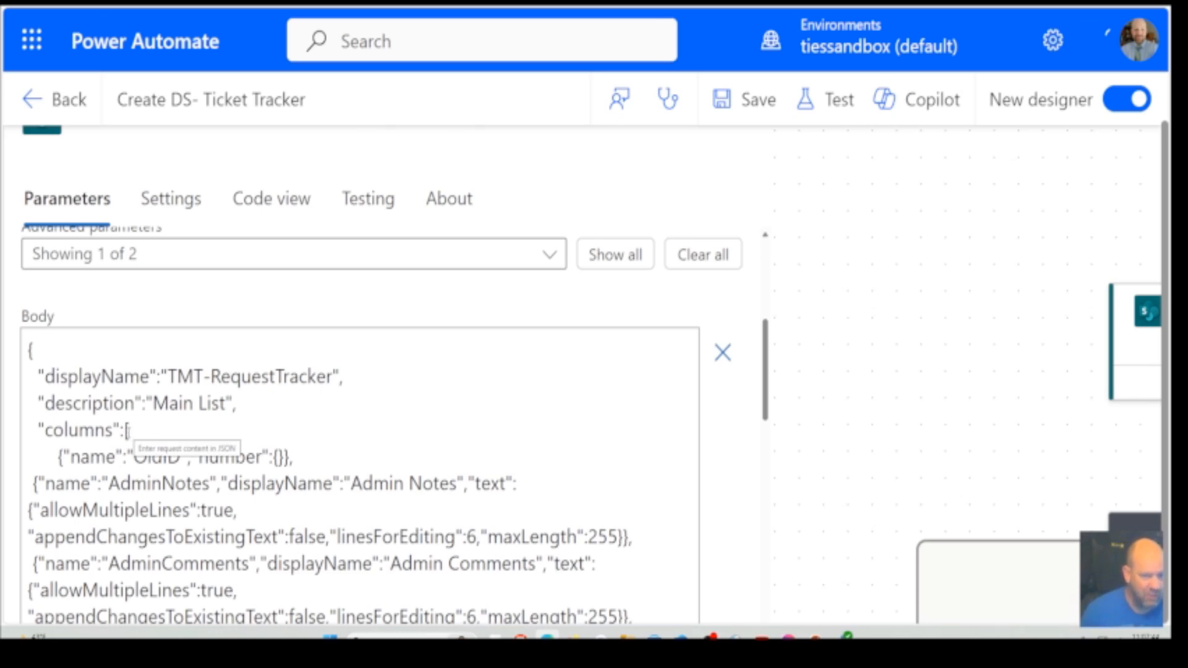
{"action": "scroll", "coordinate": [125, 438], "scroll_direction": "down", "scroll_amount": 15}
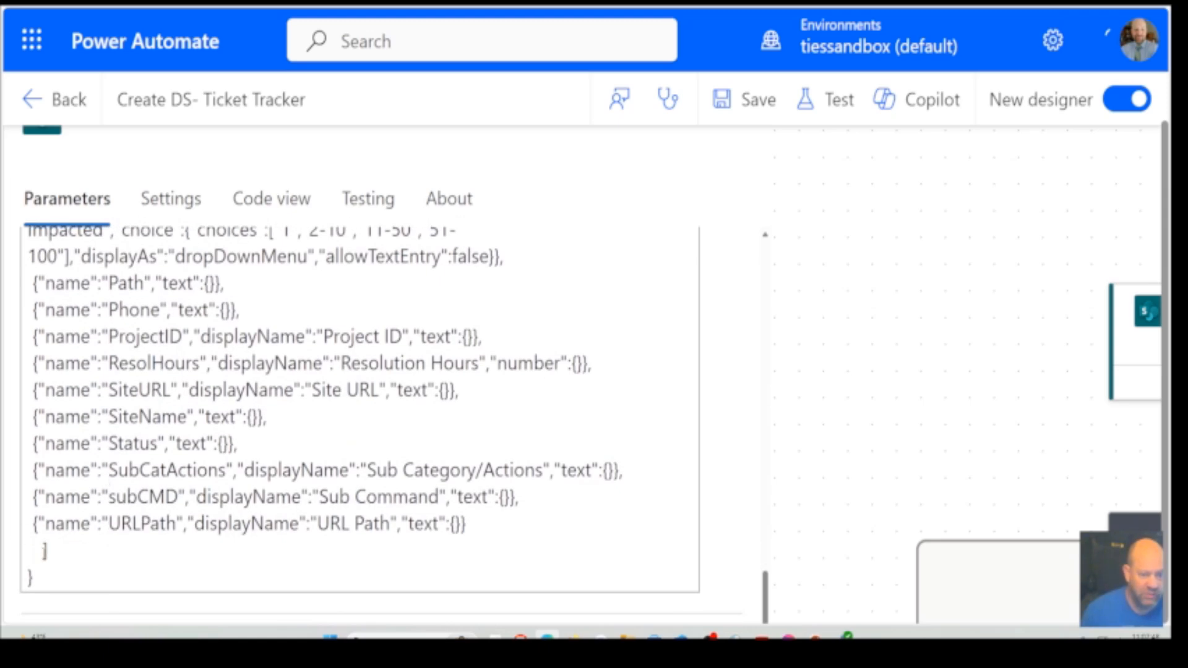
{"action": "scroll", "coordinate": [122, 426], "scroll_direction": "up", "scroll_amount": 1}
{"action": "scroll", "coordinate": [122, 425], "scroll_direction": "up", "scroll_amount": 15}
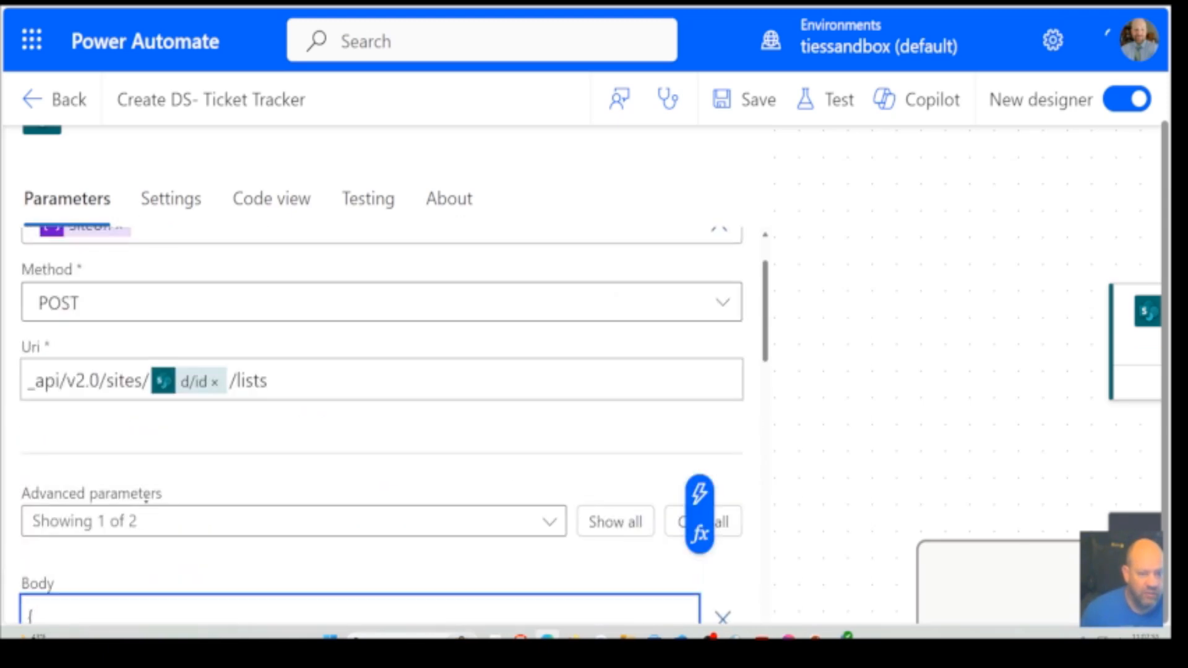
{"action": "scroll", "coordinate": [194, 519], "scroll_direction": "down", "scroll_amount": 5}
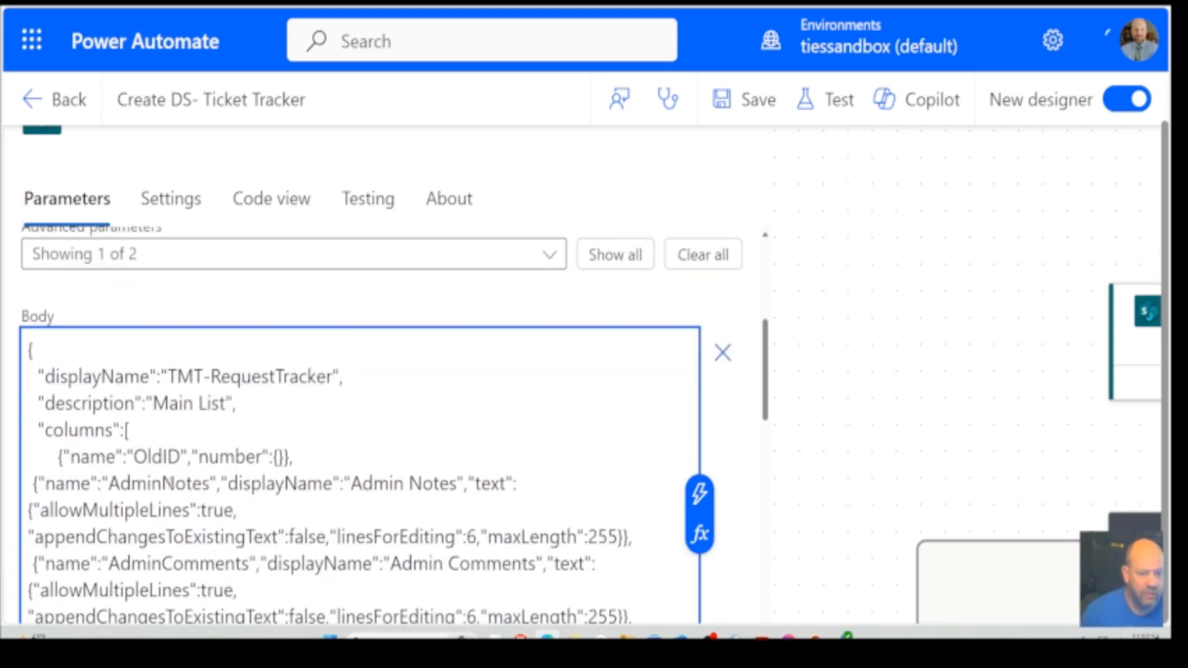
{"action": "scroll", "coordinate": [124, 402], "scroll_direction": "down", "scroll_amount": 10}
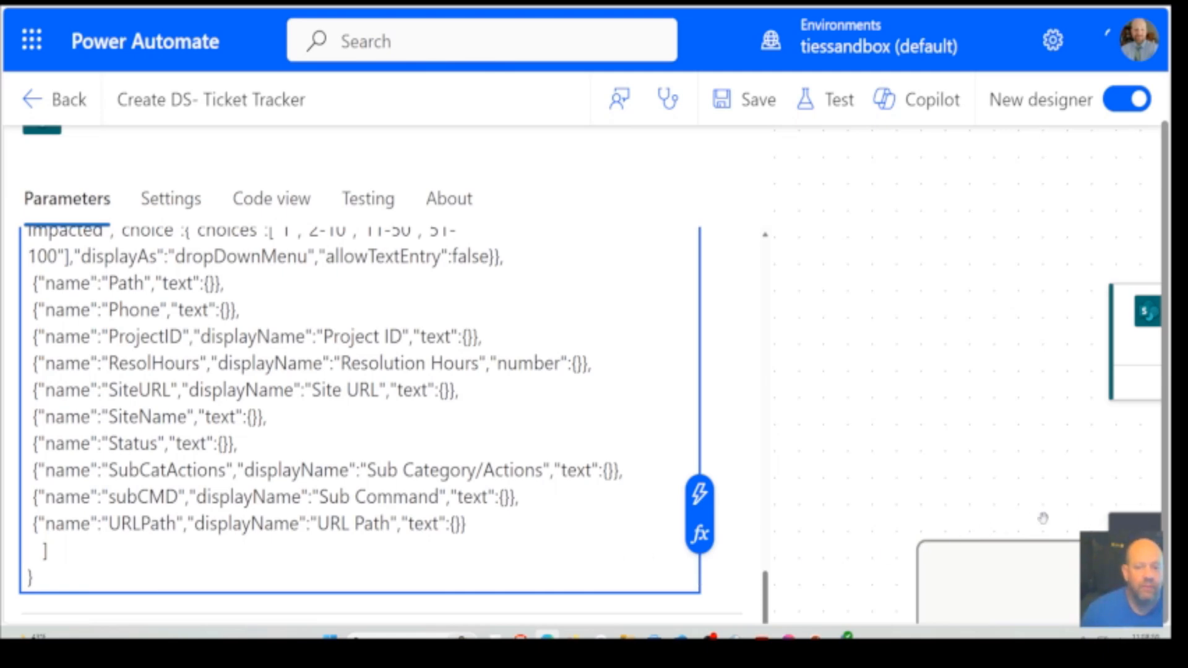
Close the Create Request Tracker List details and view the If Request Tracker Dont Exist condition with its True and False branches
{"action": "scroll", "coordinate": [814, 423], "scroll_direction": "down", "scroll_amount": 5}
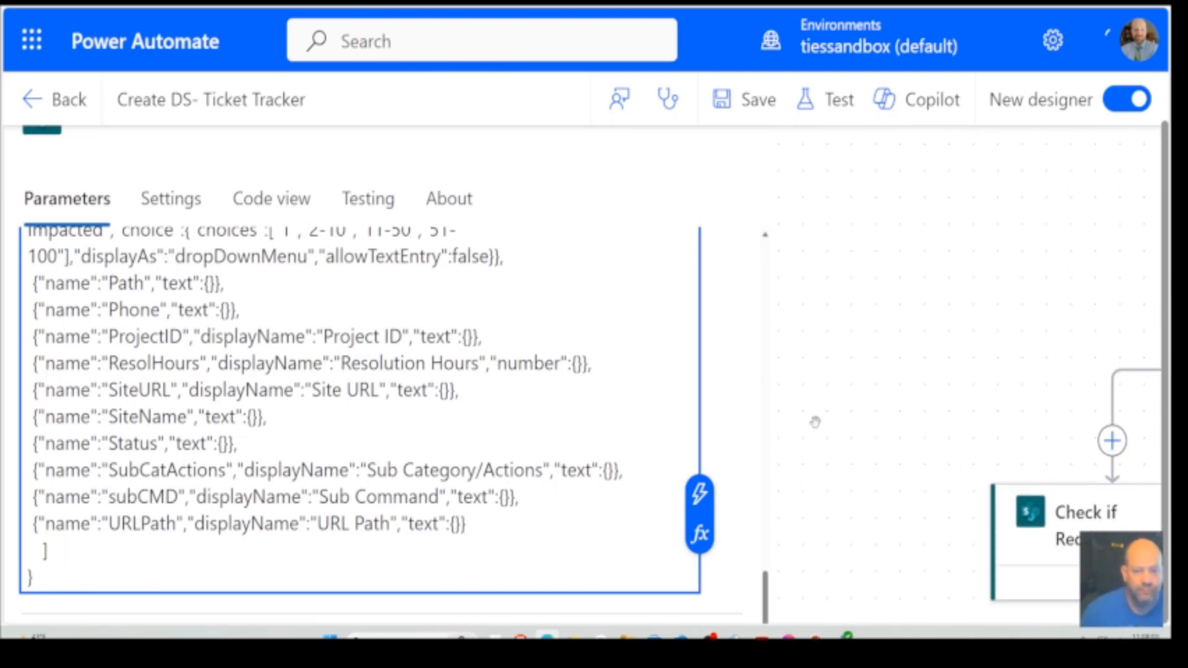
{"action": "left_click", "coordinate": [881, 343]}
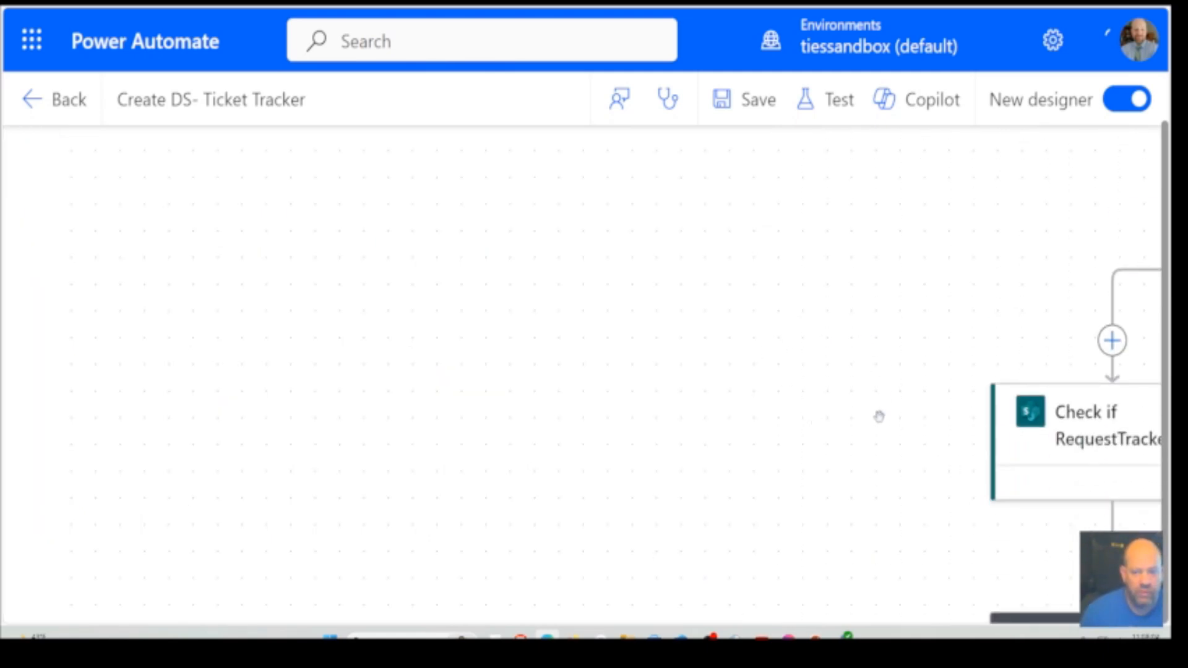
{"action": "left_click_drag", "start_coordinate": [793, 466], "coordinate": [214, 125]}
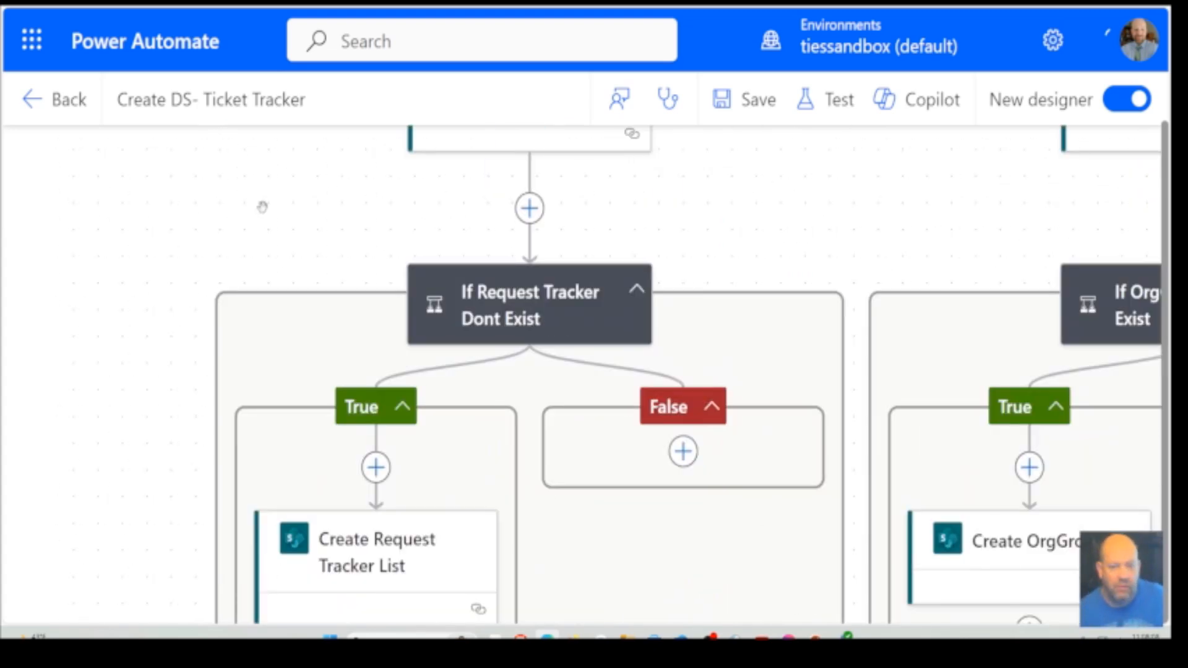
Survey the parallel list-creation branches from If Request Tracker Dont Exist across to the Check if Admin Group Exists action and its condition
{"action": "scroll", "coordinate": [263, 206], "scroll_direction": "up", "scroll_amount": 2}
{"action": "scroll", "coordinate": [262, 206], "scroll_direction": "down", "scroll_amount": 5}
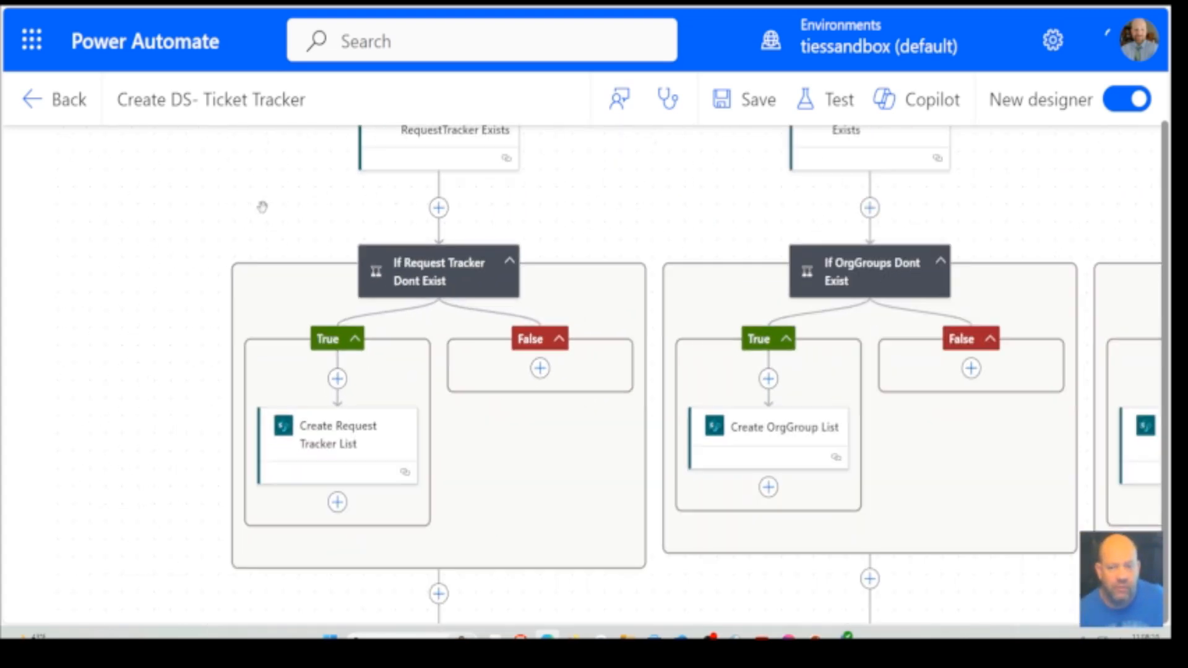
{"action": "scroll", "coordinate": [262, 206], "scroll_direction": "down", "scroll_amount": 1}
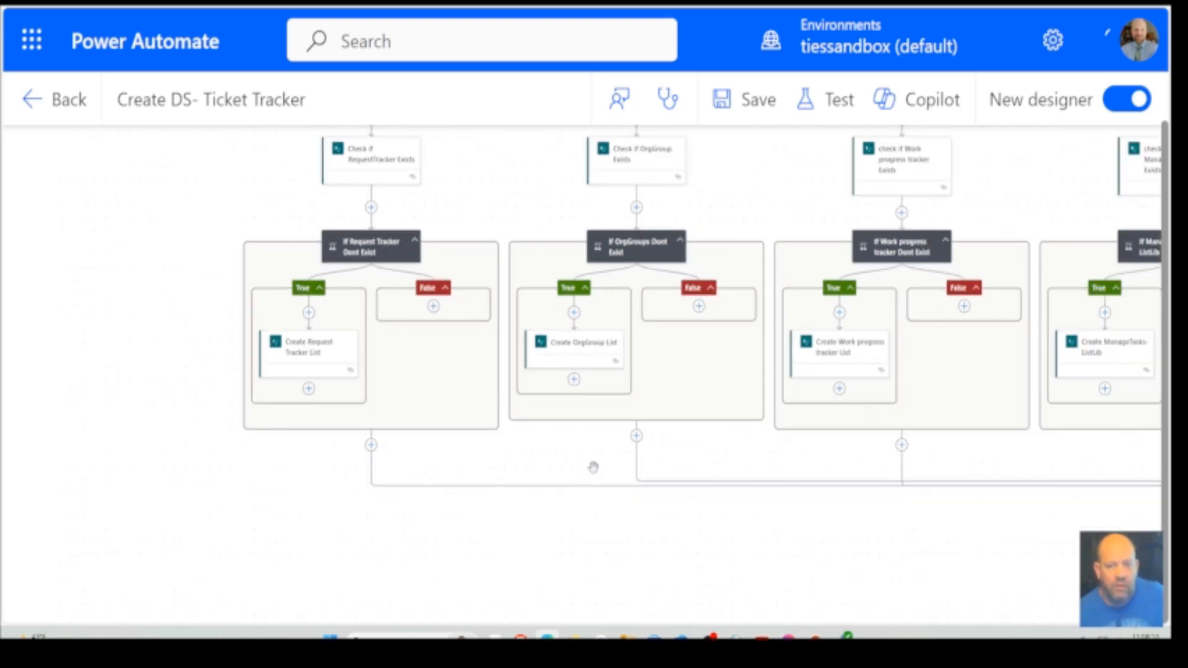
{"action": "left_click_drag", "start_coordinate": [957, 543], "coordinate": [316, 494]}
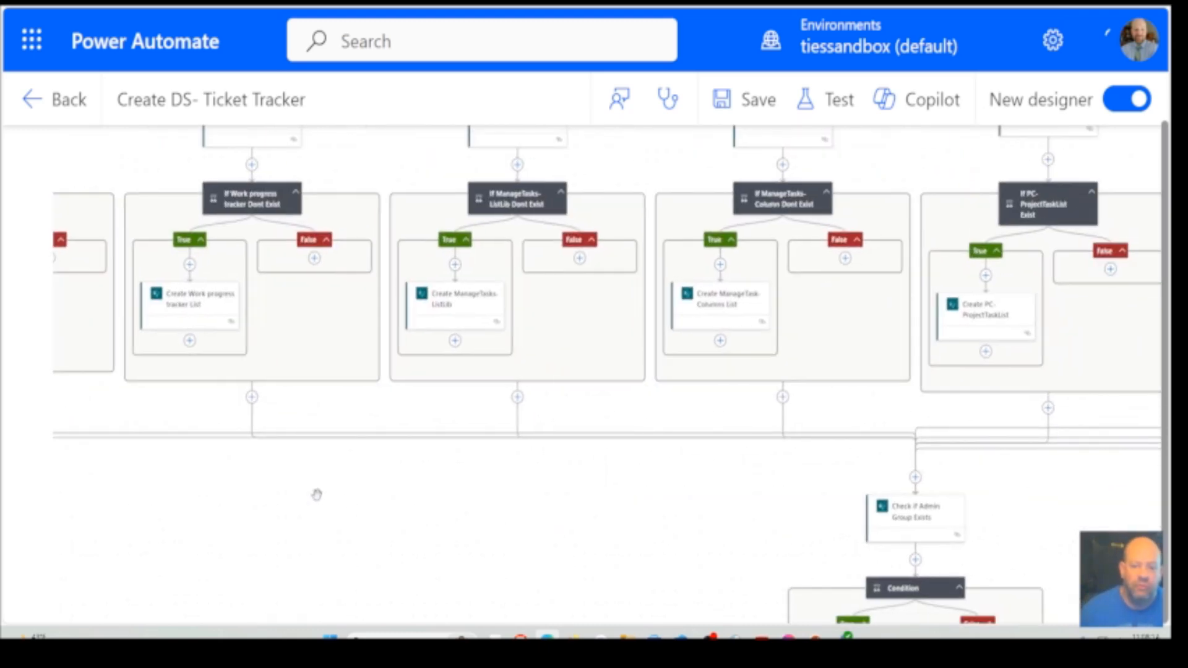
{"action": "left_click_drag", "start_coordinate": [866, 590], "coordinate": [2, 519]}
{"action": "left_click_drag", "start_coordinate": [704, 479], "coordinate": [1045, 492]}
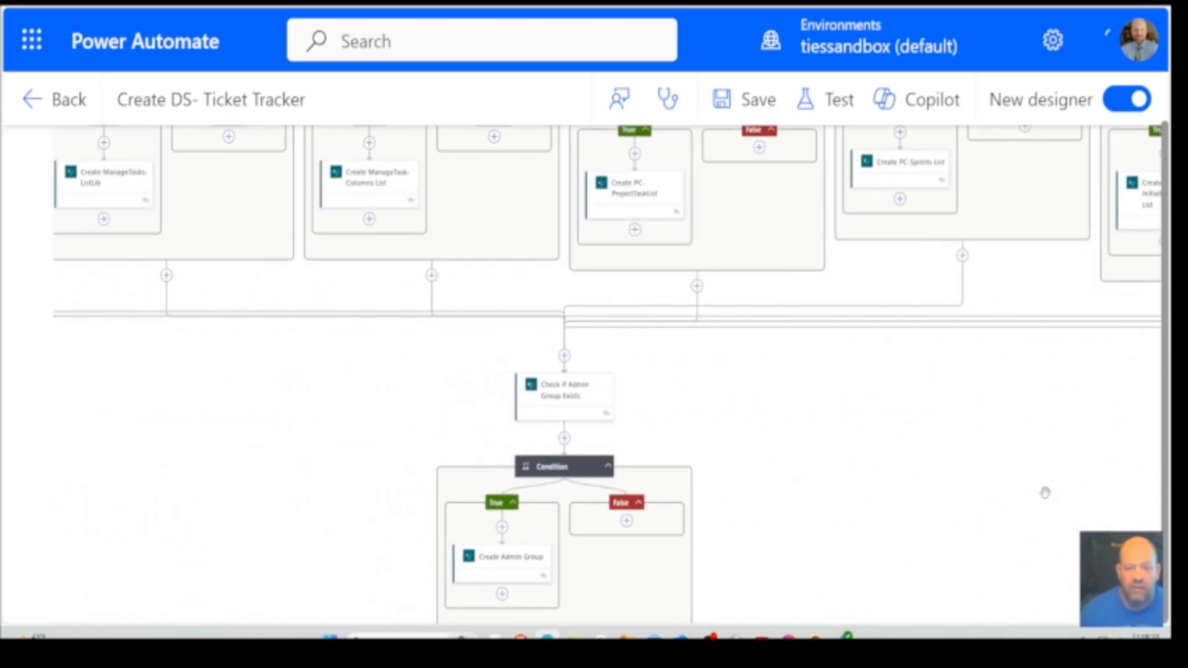
{"action": "left_click_drag", "start_coordinate": [800, 433], "coordinate": [838, 310]}
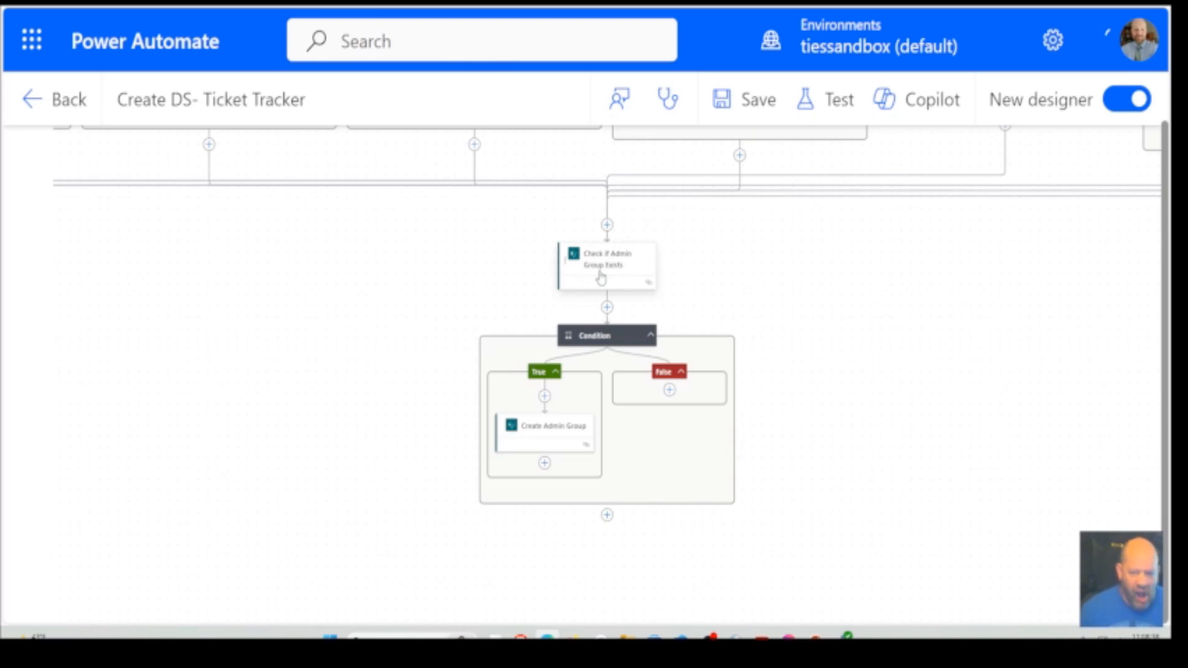
Examine the site address, method and Uri filter of the Check if Admin Group Exists action, and close its details
{"action": "left_click", "coordinate": [634, 266]}
{"action": "scroll", "coordinate": [321, 373], "scroll_direction": "down", "scroll_amount": 1}
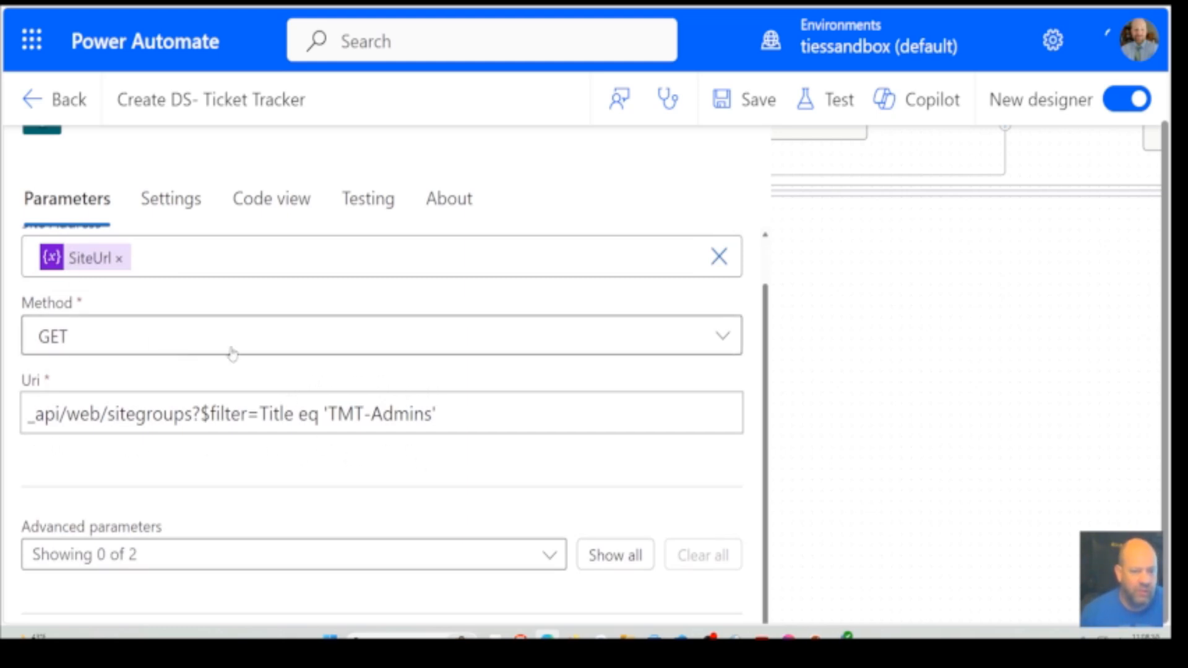
{"action": "scroll", "coordinate": [231, 350], "scroll_direction": "up", "scroll_amount": 1}
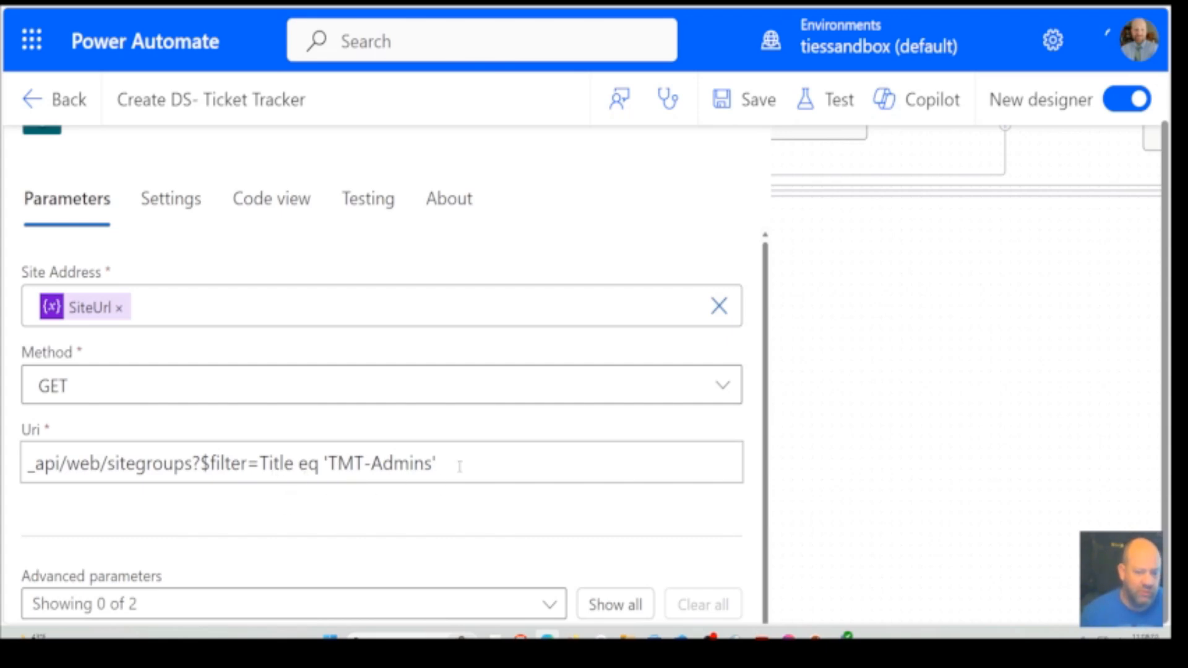
{"action": "scroll", "coordinate": [487, 481], "scroll_direction": "down", "scroll_amount": 1}
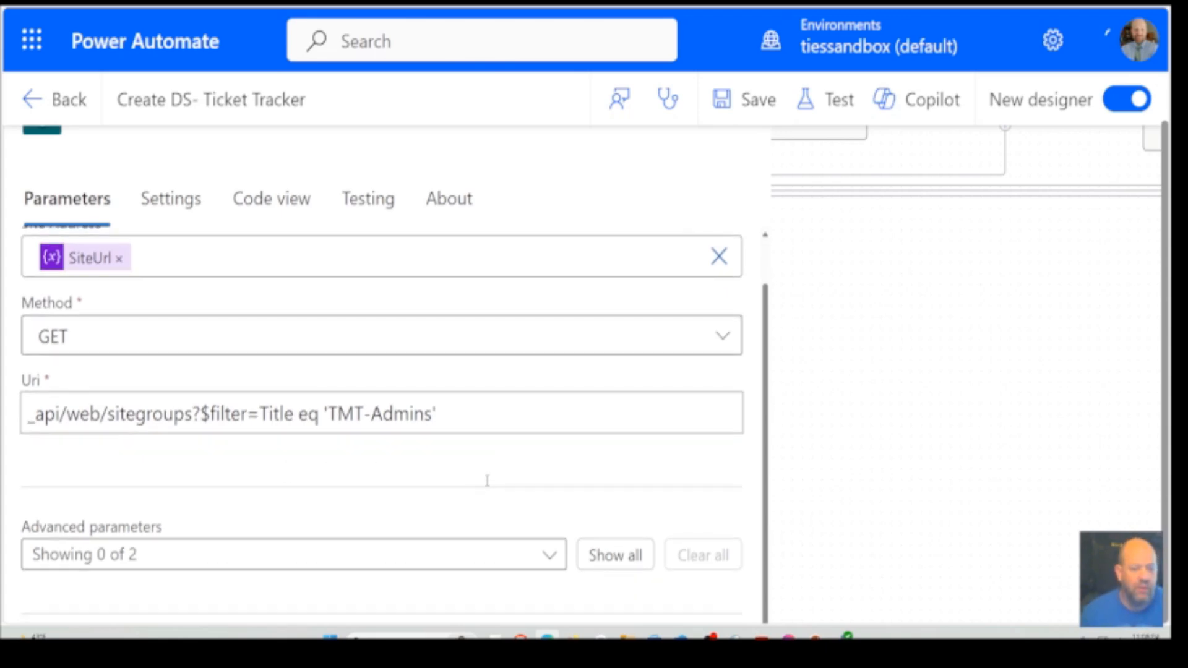
{"action": "left_click", "coordinate": [960, 357]}
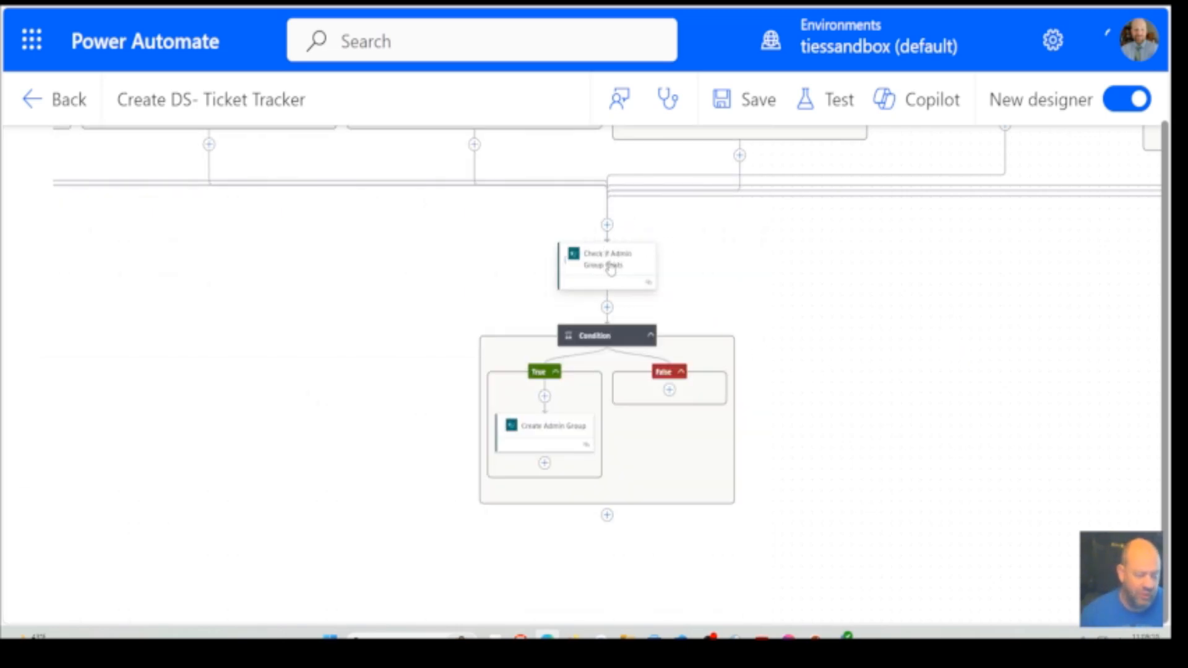
Review the admin group Condition's expression and the Create Admin Group action's method, Uri, headers and JSON body, closing each one's details
{"action": "left_click", "coordinate": [608, 339]}
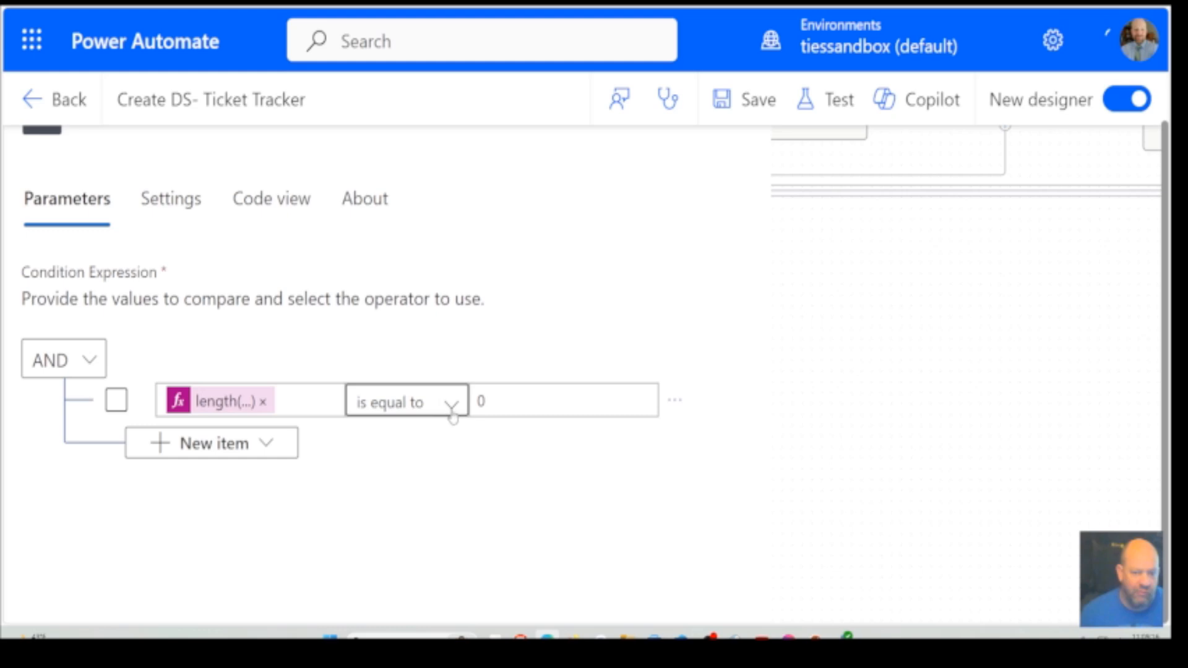
{"action": "left_click", "coordinate": [985, 366]}
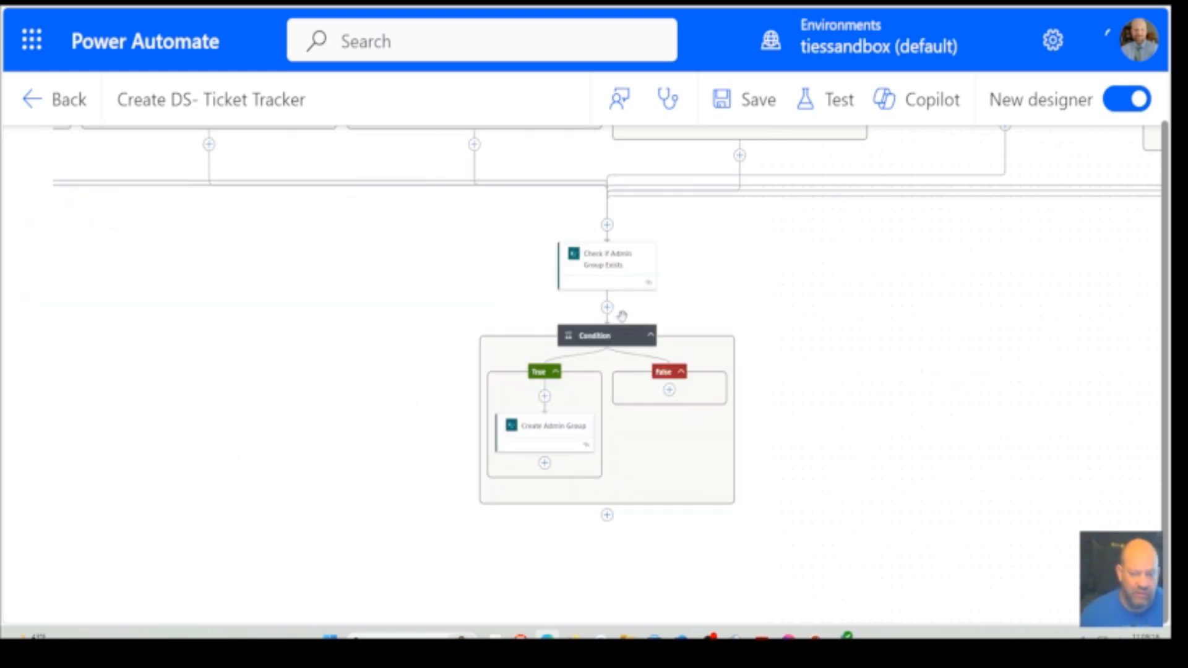
{"action": "left_click", "coordinate": [548, 436]}
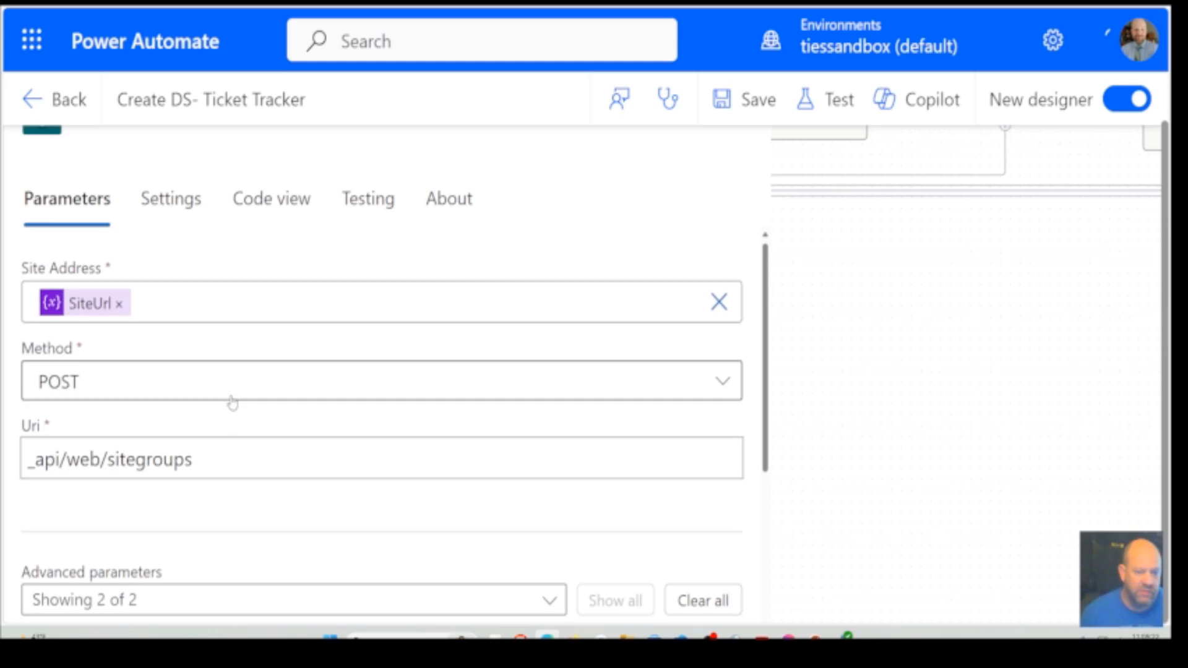
{"action": "scroll", "coordinate": [230, 402], "scroll_direction": "down", "scroll_amount": 5}
{"action": "scroll", "coordinate": [232, 401], "scroll_direction": "down", "scroll_amount": 1}
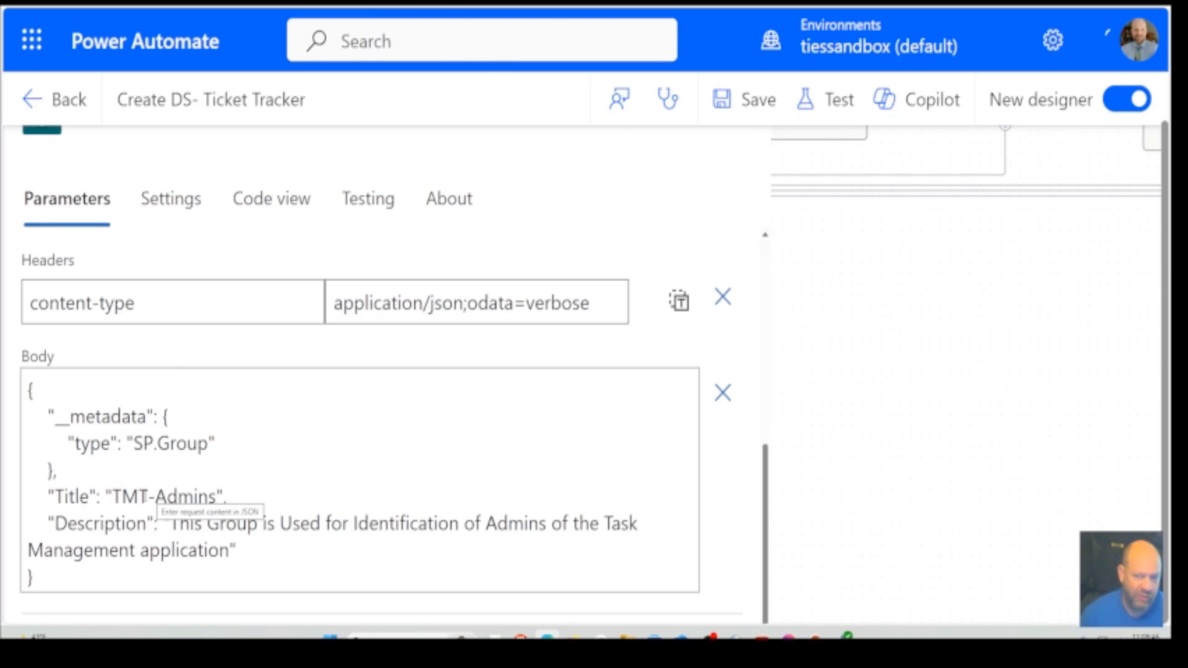
{"action": "left_click", "coordinate": [1007, 446]}
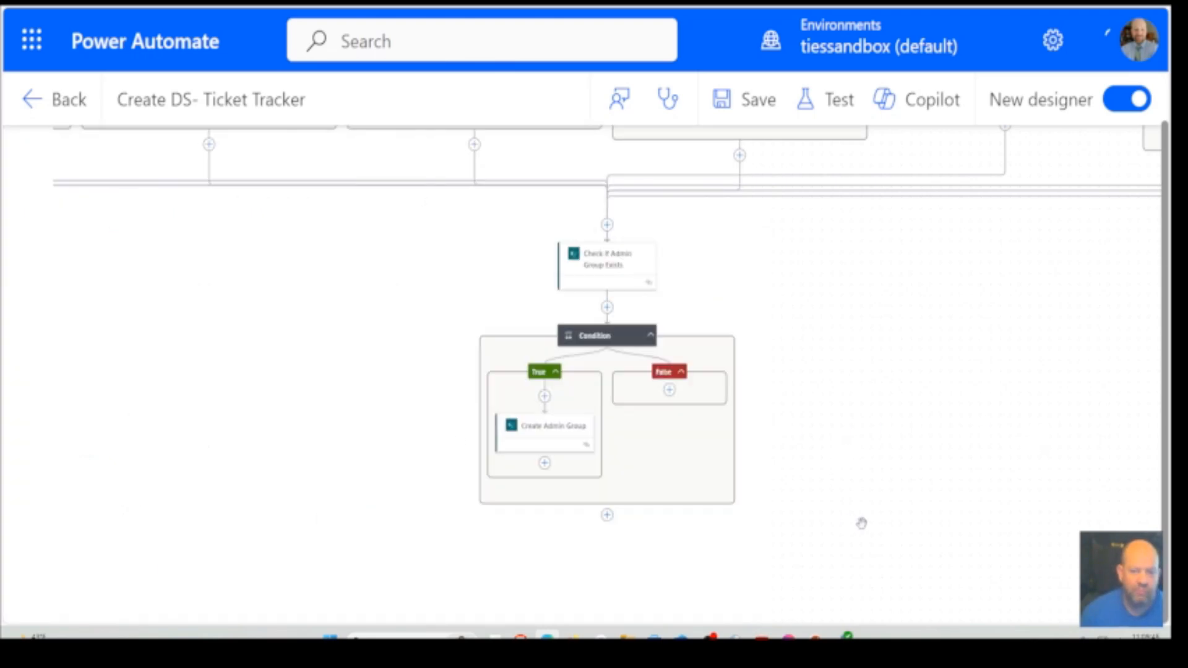
Look over the flow from the admin group condition up to the manual trigger and across to the Work progress tracker branch
{"action": "scroll", "coordinate": [862, 523], "scroll_direction": "up", "scroll_amount": 5}
{"action": "scroll", "coordinate": [861, 524], "scroll_direction": "down", "scroll_amount": 4}
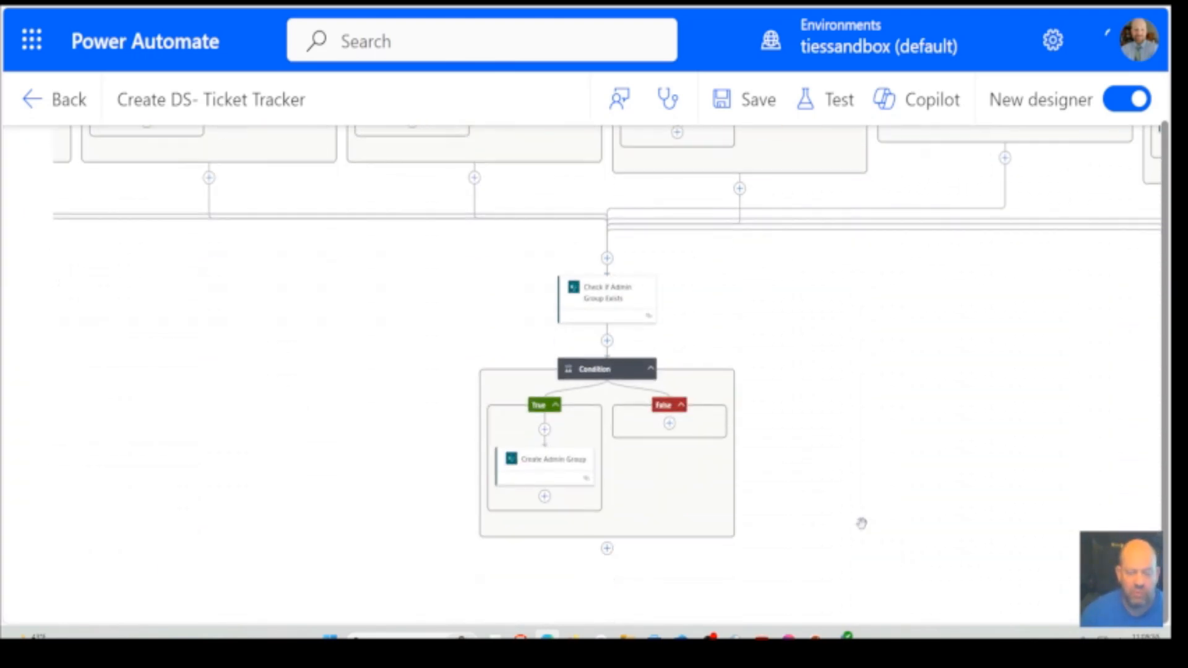
{"action": "scroll", "coordinate": [862, 523], "scroll_direction": "down", "scroll_amount": 2}
{"action": "scroll", "coordinate": [862, 524], "scroll_direction": "up", "scroll_amount": 10}
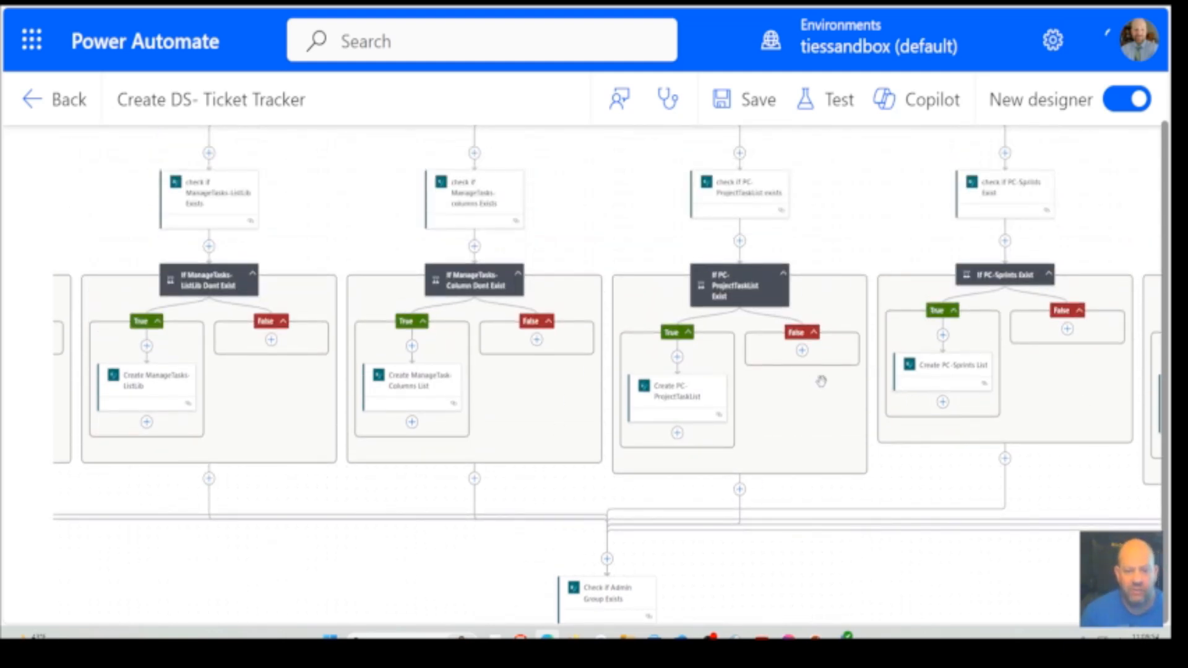
{"action": "scroll", "coordinate": [844, 433], "scroll_direction": "down", "scroll_amount": 5}
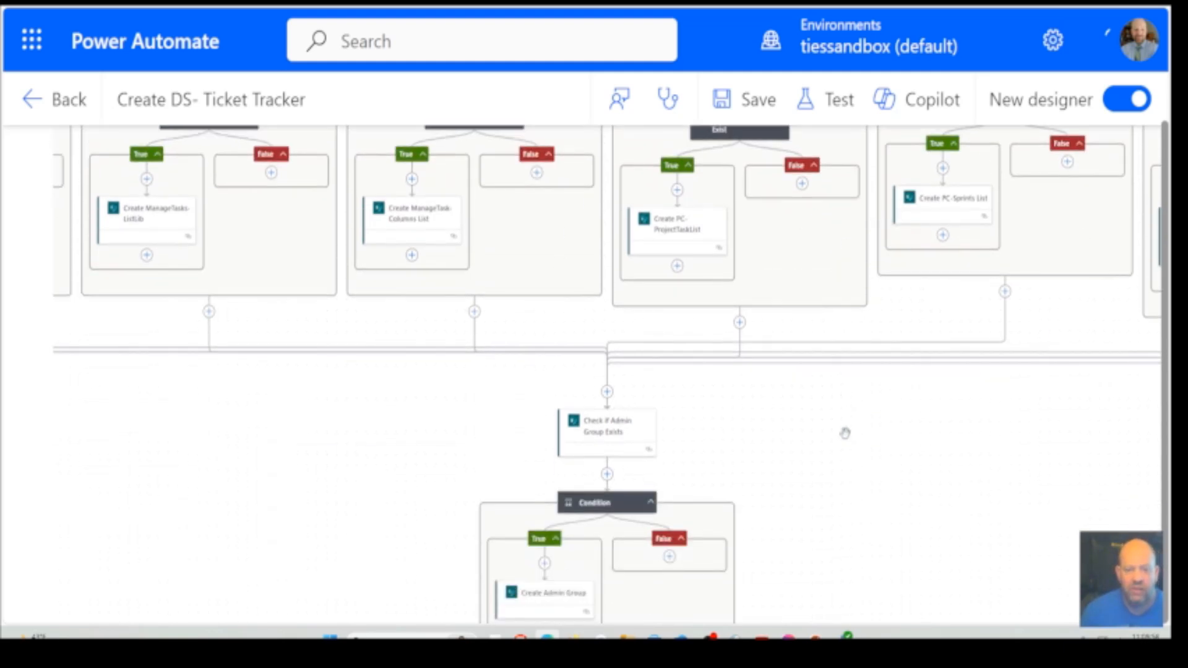
{"action": "scroll", "coordinate": [844, 433], "scroll_direction": "down", "scroll_amount": 4}
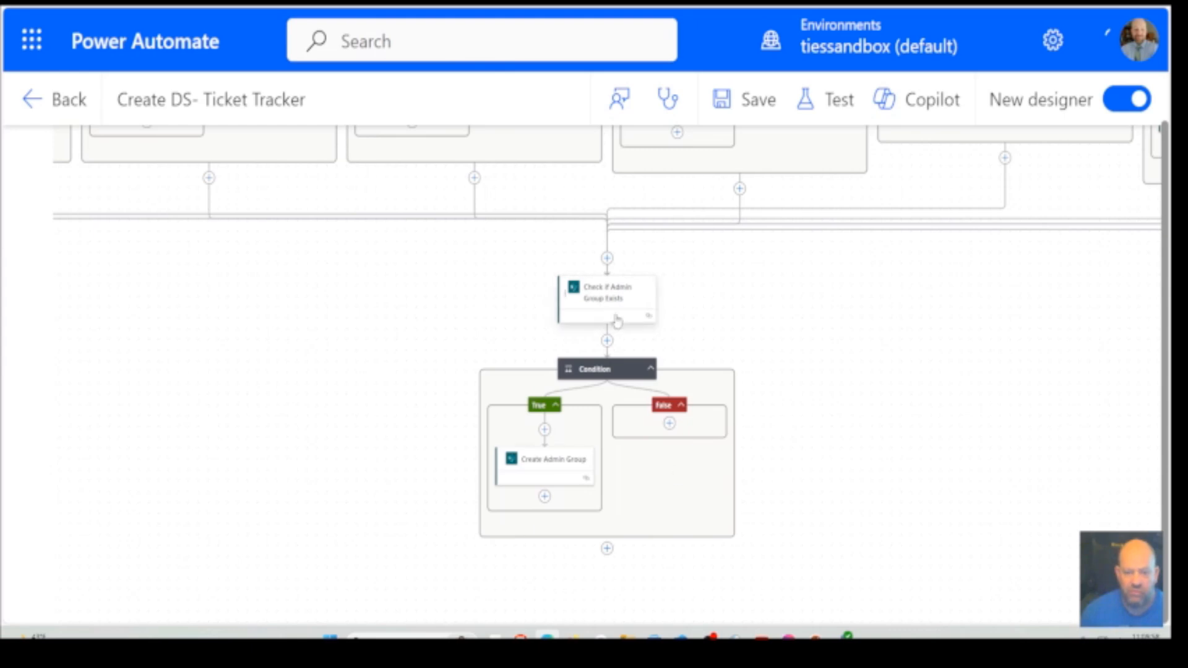
{"action": "scroll", "coordinate": [670, 506], "scroll_direction": "up", "scroll_amount": 15}
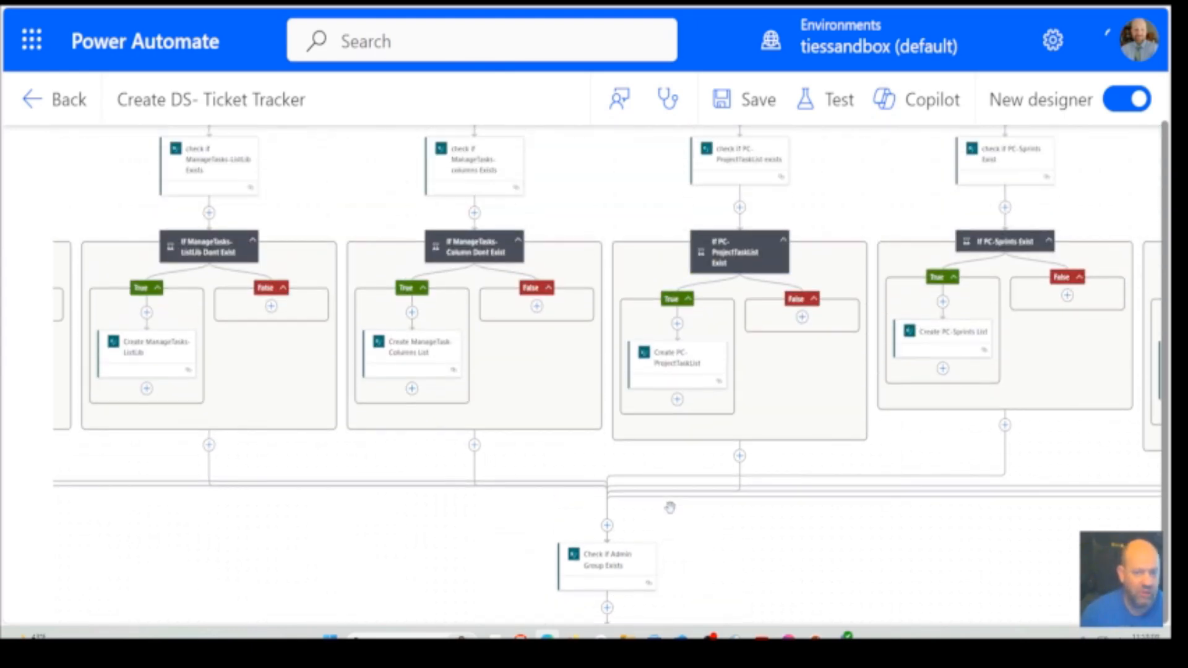
{"action": "scroll", "coordinate": [670, 506], "scroll_direction": "up", "scroll_amount": 3}
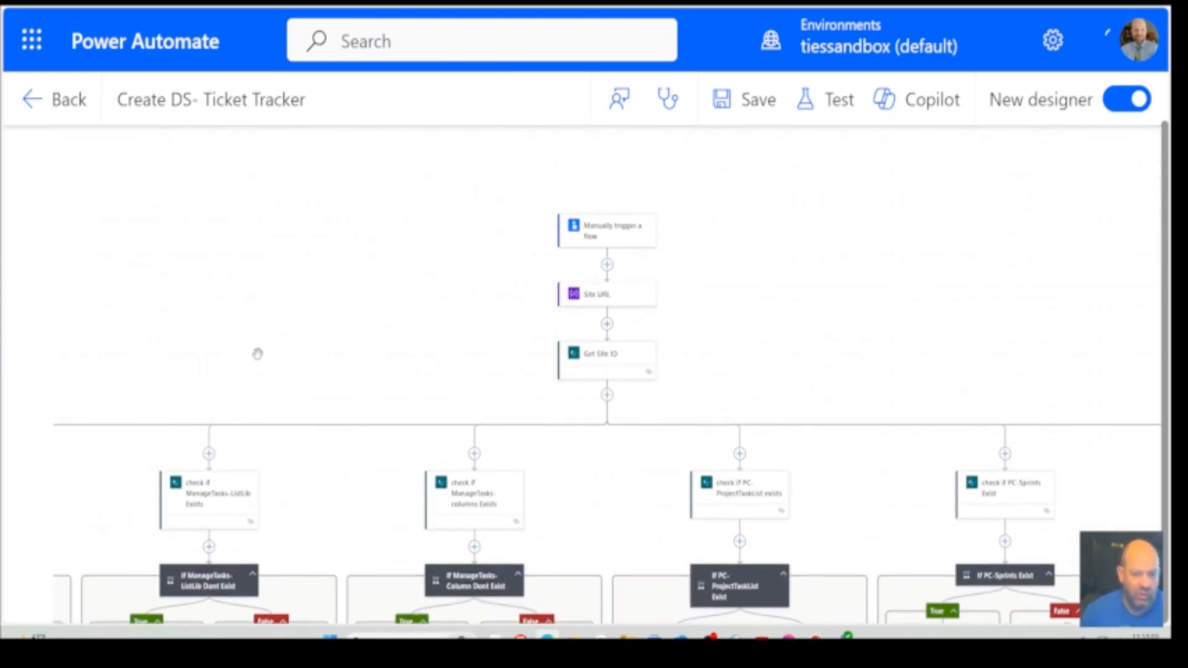
{"action": "left_click_drag", "start_coordinate": [257, 353], "coordinate": [866, 356]}
{"action": "scroll", "coordinate": [798, 365], "scroll_direction": "left", "scroll_amount": 2}
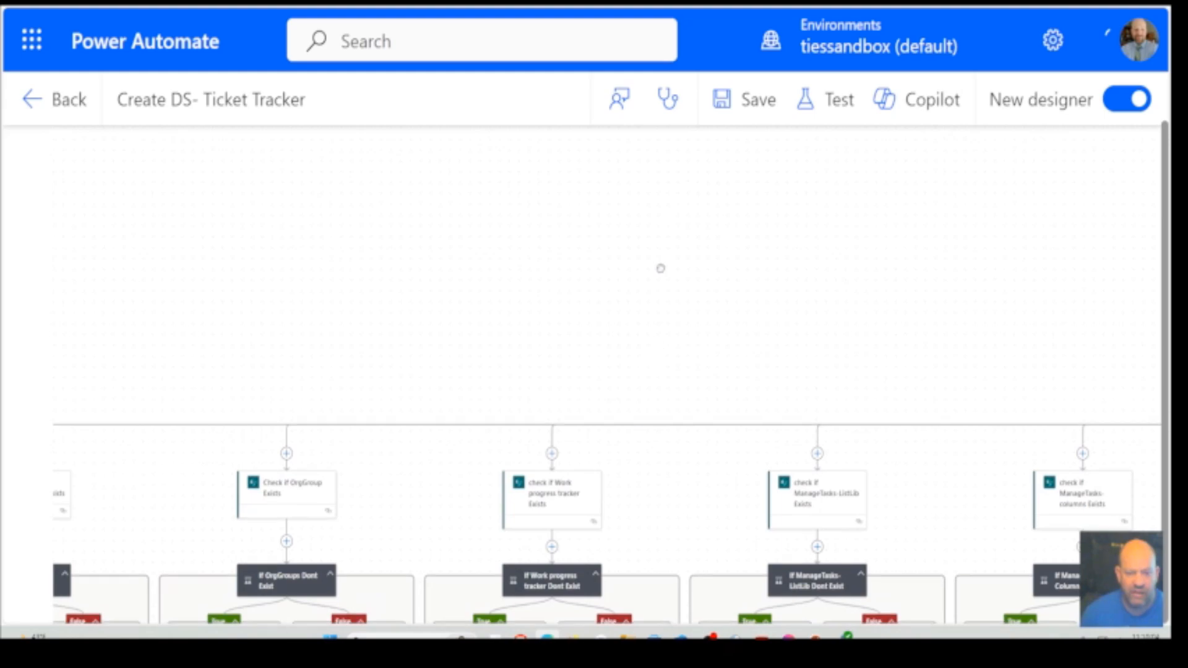
{"action": "scroll", "coordinate": [662, 260], "scroll_direction": "down", "scroll_amount": 4}
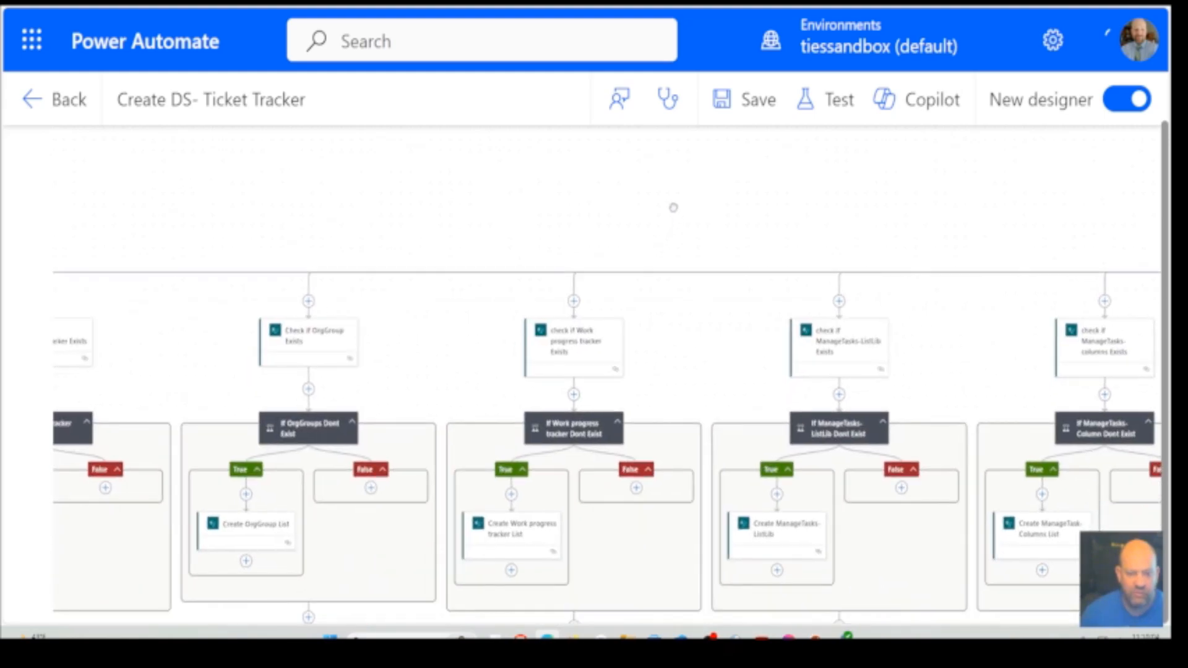
Read through the column definitions in the Create Work progress tracker List action's JSON body, and close its details
{"action": "left_click", "coordinate": [525, 533]}
{"action": "scroll", "coordinate": [331, 505], "scroll_direction": "down", "scroll_amount": 10}
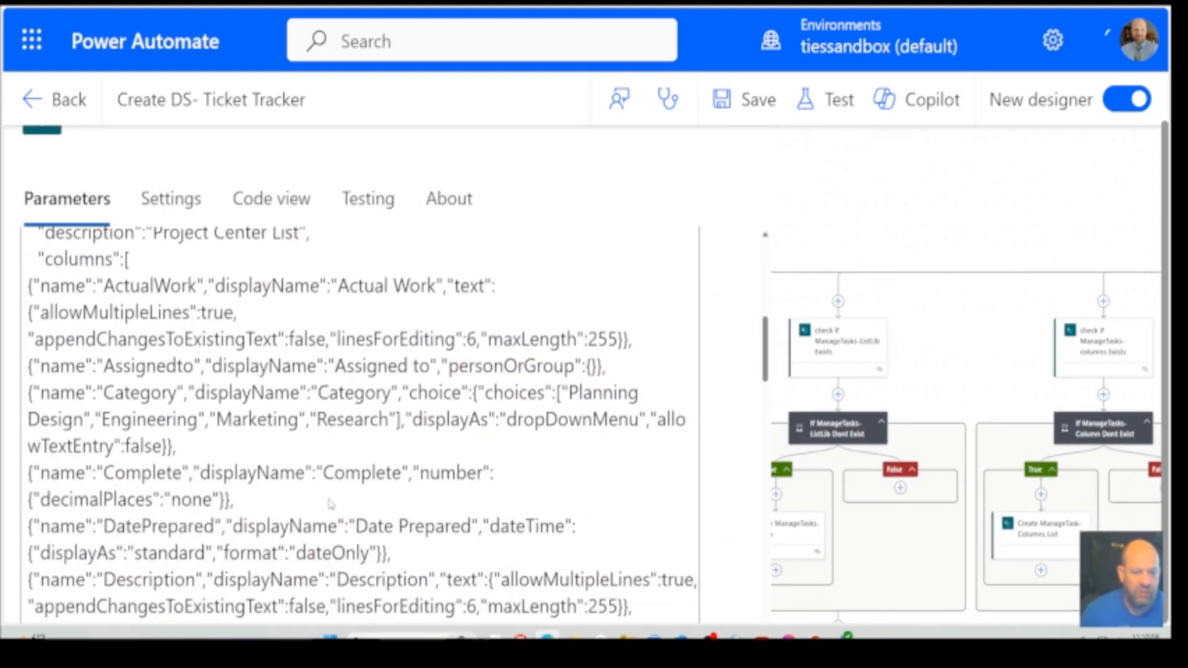
{"action": "scroll", "coordinate": [331, 505], "scroll_direction": "down", "scroll_amount": 3}
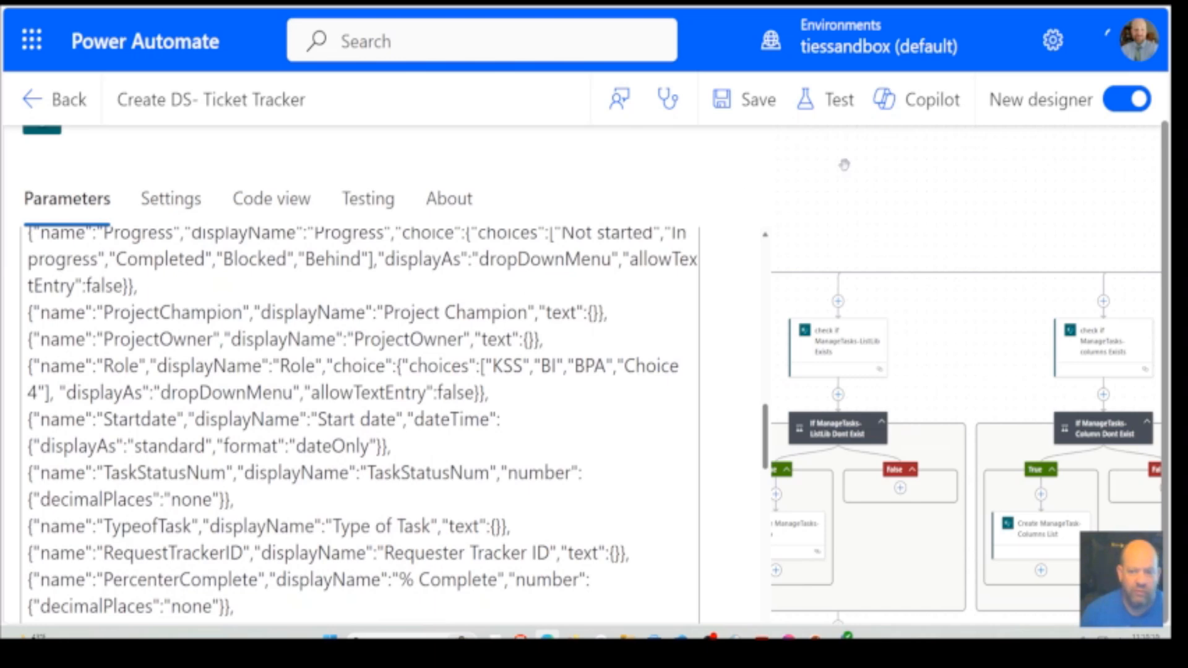
{"action": "left_click", "coordinate": [865, 243]}
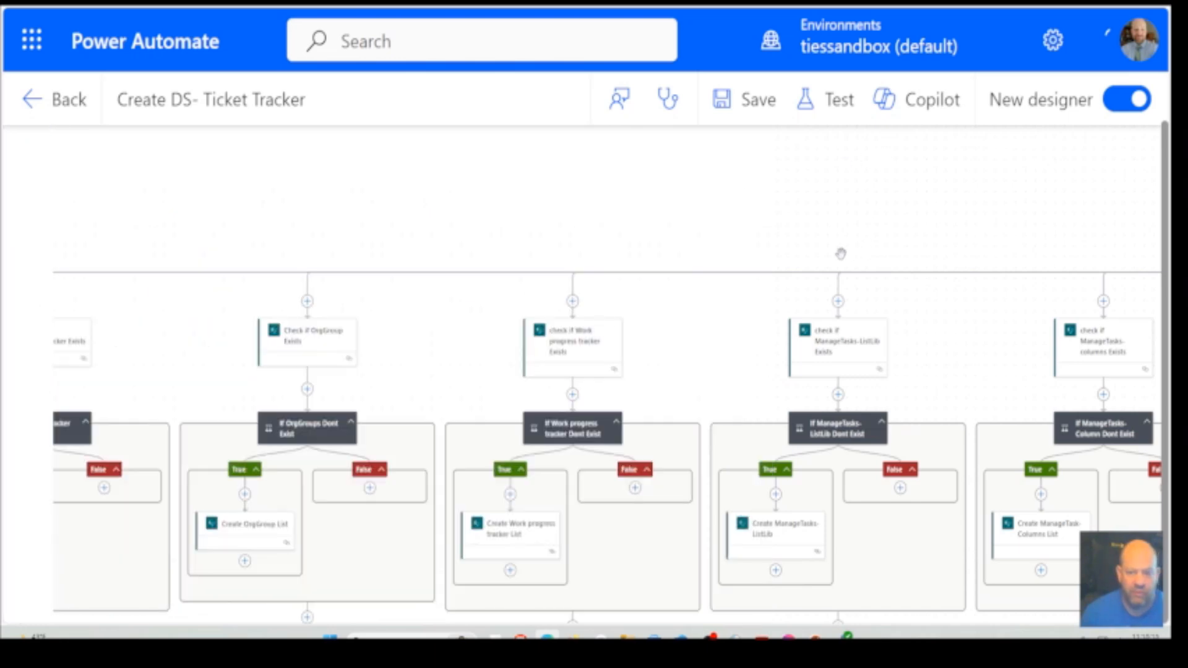
Examine the display name, description and columns in the Create ManageTasks-ListLib action's JSON body, and close its details
{"action": "left_click", "coordinate": [799, 539]}
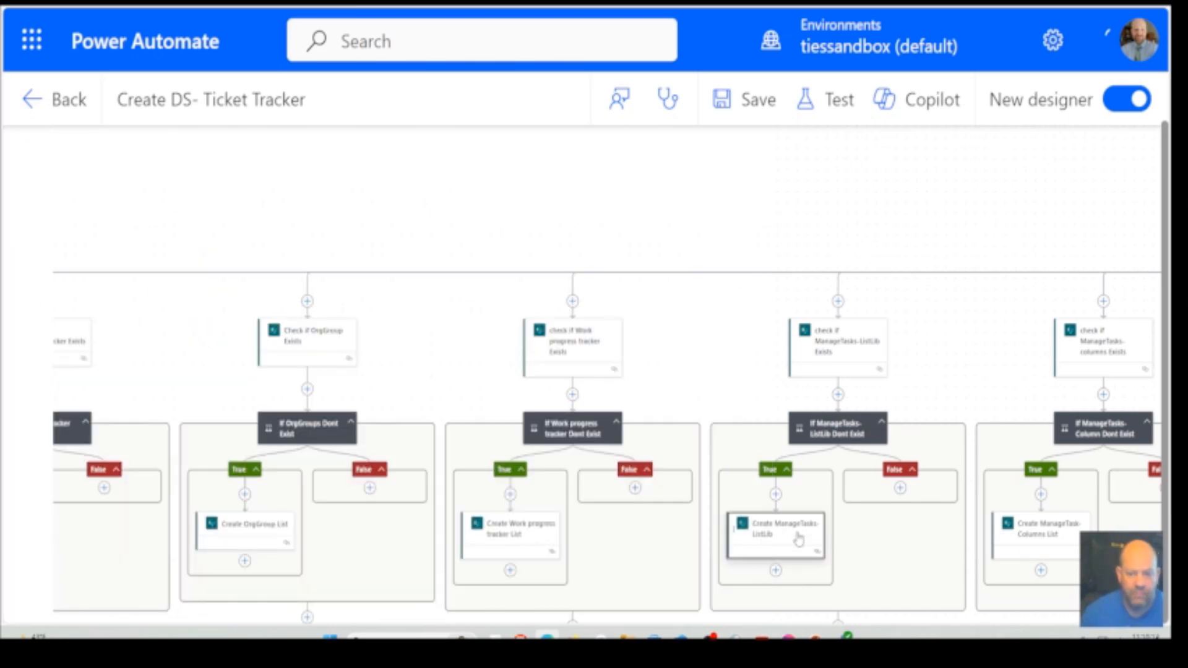
{"action": "scroll", "coordinate": [514, 458], "scroll_direction": "down", "scroll_amount": 2}
{"action": "scroll", "coordinate": [513, 458], "scroll_direction": "down", "scroll_amount": 5}
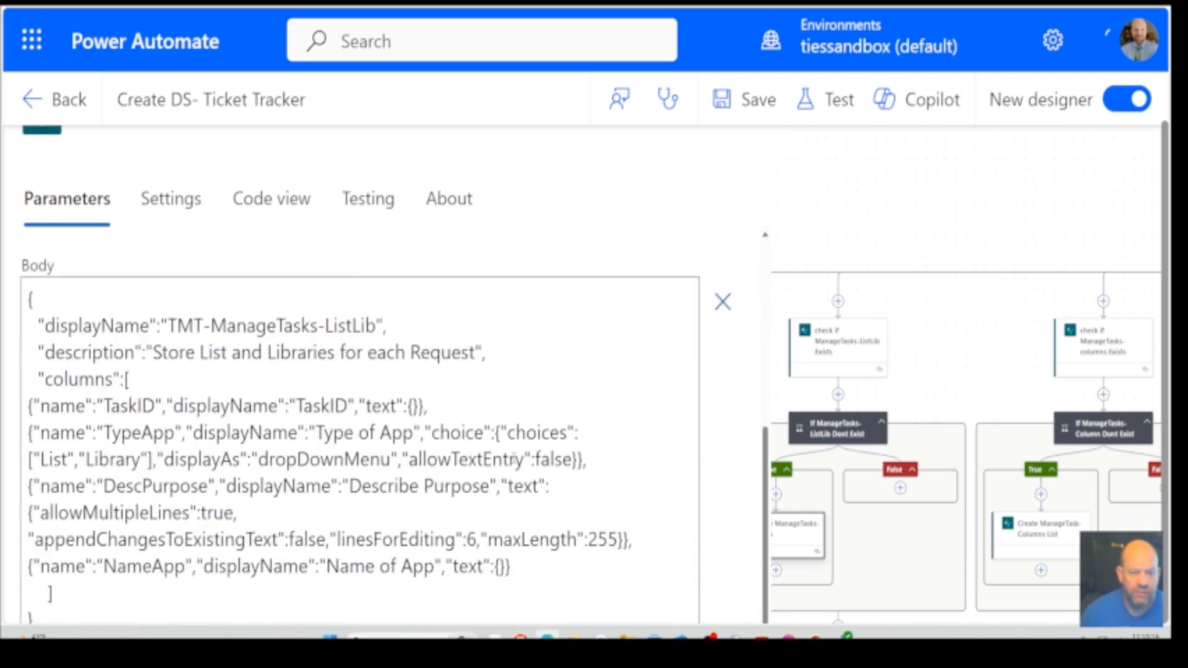
{"action": "scroll", "coordinate": [513, 458], "scroll_direction": "up", "scroll_amount": 2}
{"action": "scroll", "coordinate": [514, 457], "scroll_direction": "up", "scroll_amount": 2}
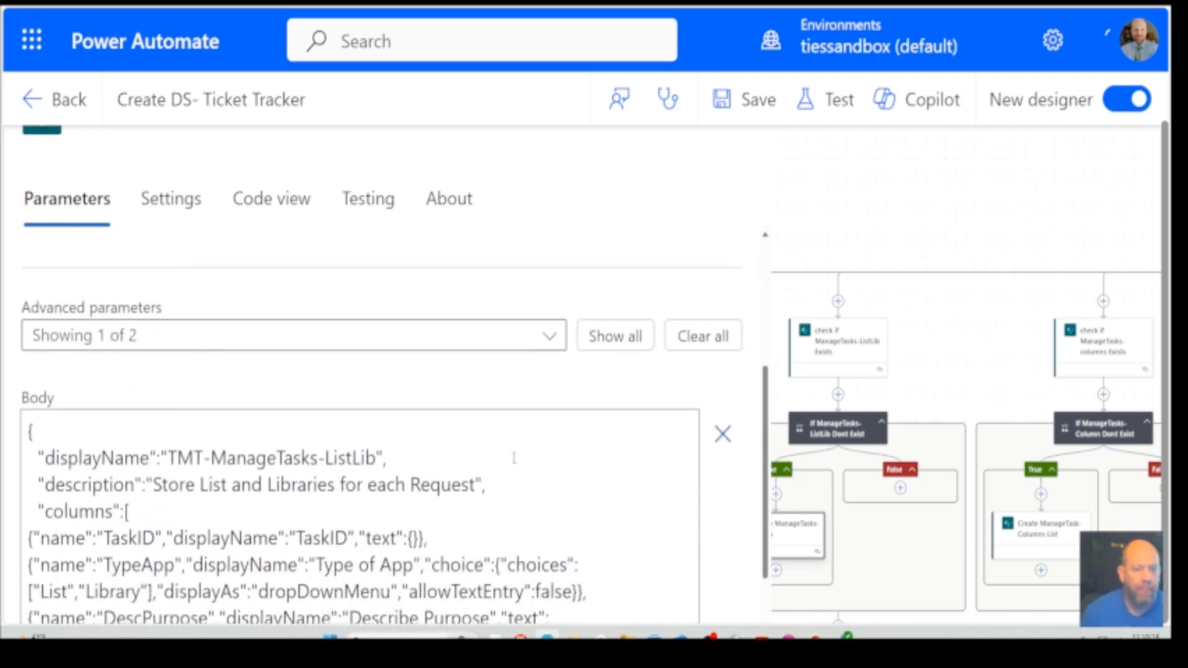
{"action": "scroll", "coordinate": [514, 457], "scroll_direction": "down", "scroll_amount": 3}
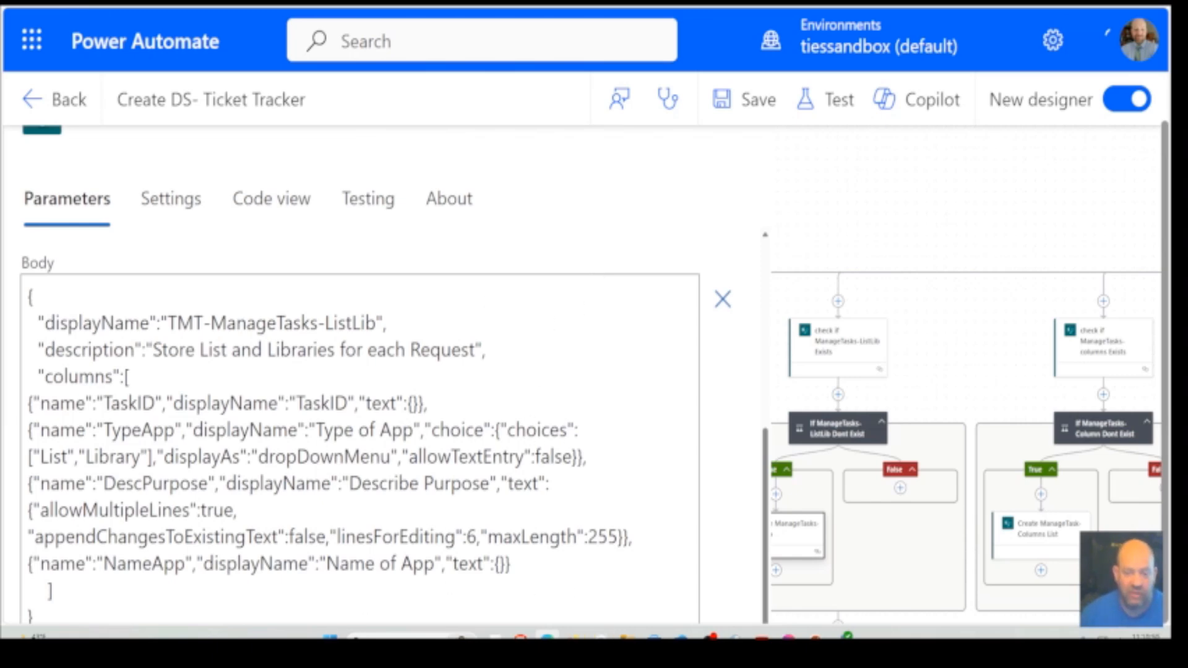
{"action": "left_click", "coordinate": [957, 365]}
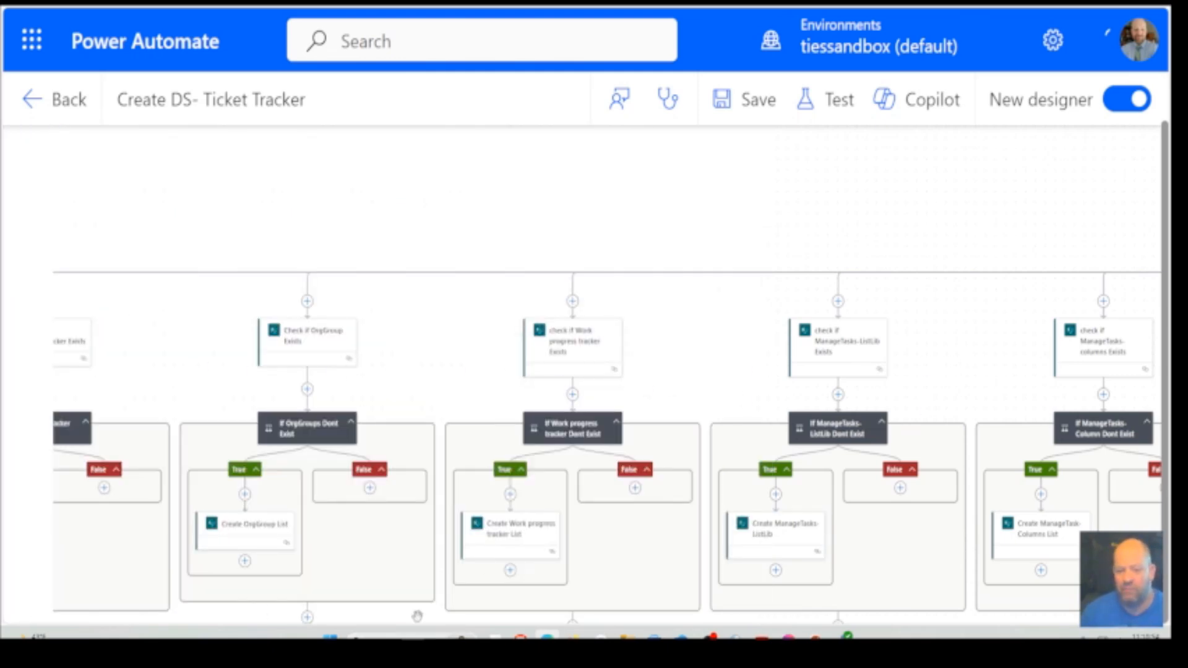
{"action": "scroll", "coordinate": [591, 492], "scroll_direction": "down", "scroll_amount": 5}
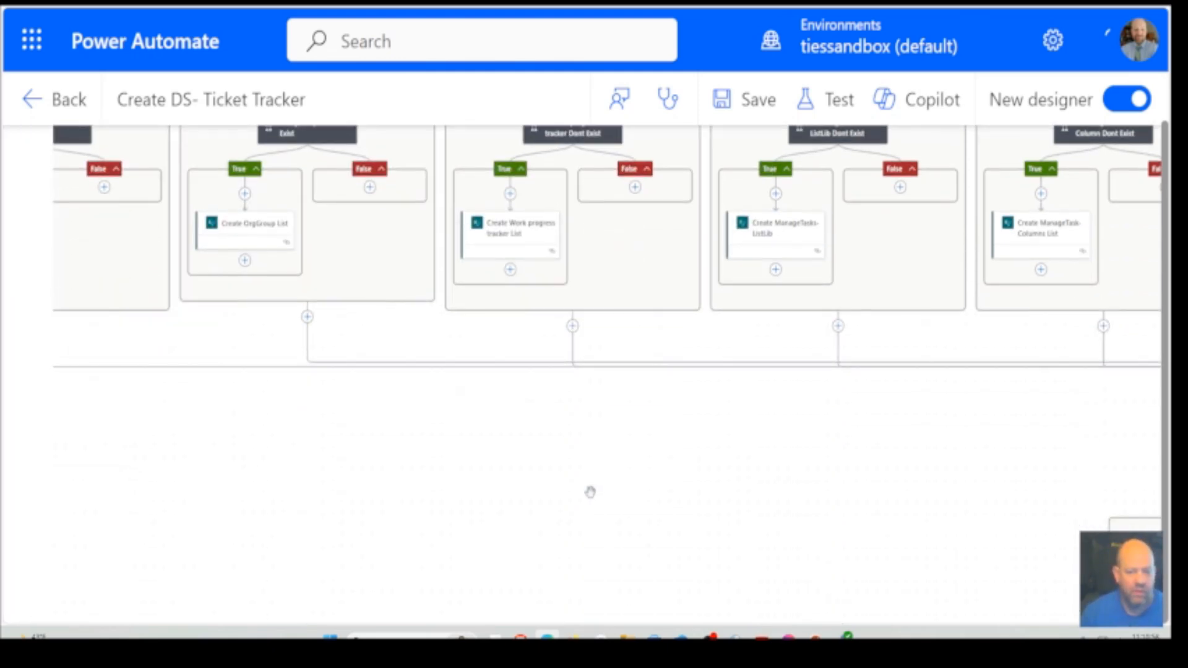
{"action": "scroll", "coordinate": [716, 597], "scroll_direction": "up", "scroll_amount": 4}
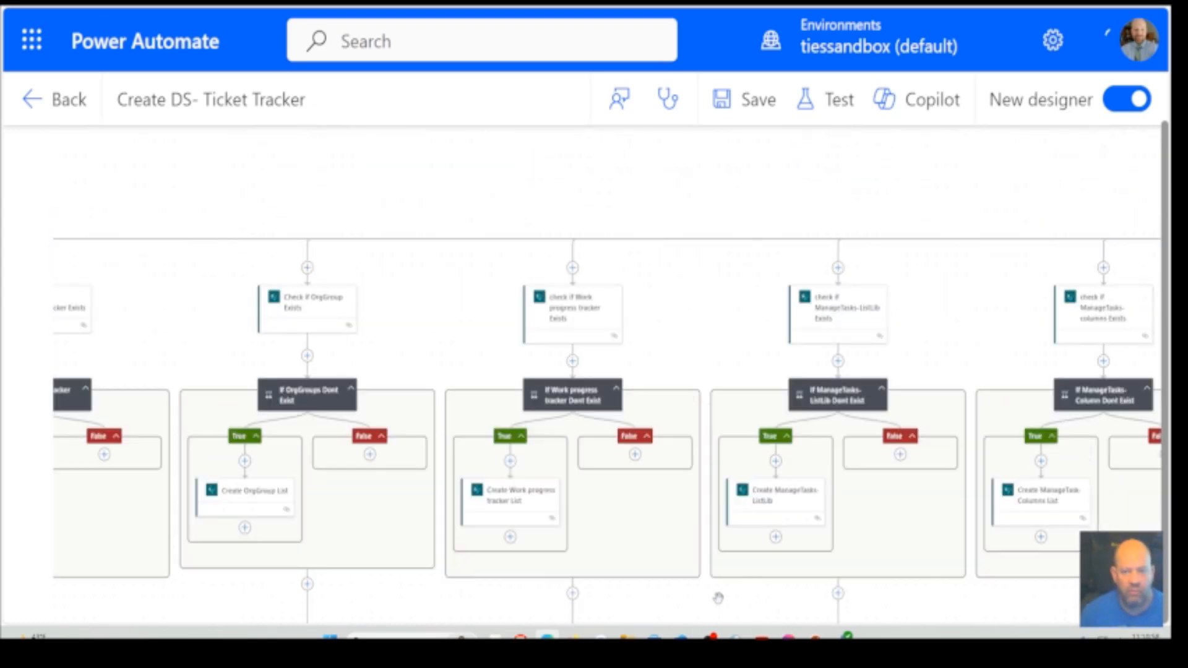
{"action": "scroll", "coordinate": [716, 598], "scroll_direction": "down", "scroll_amount": 5}
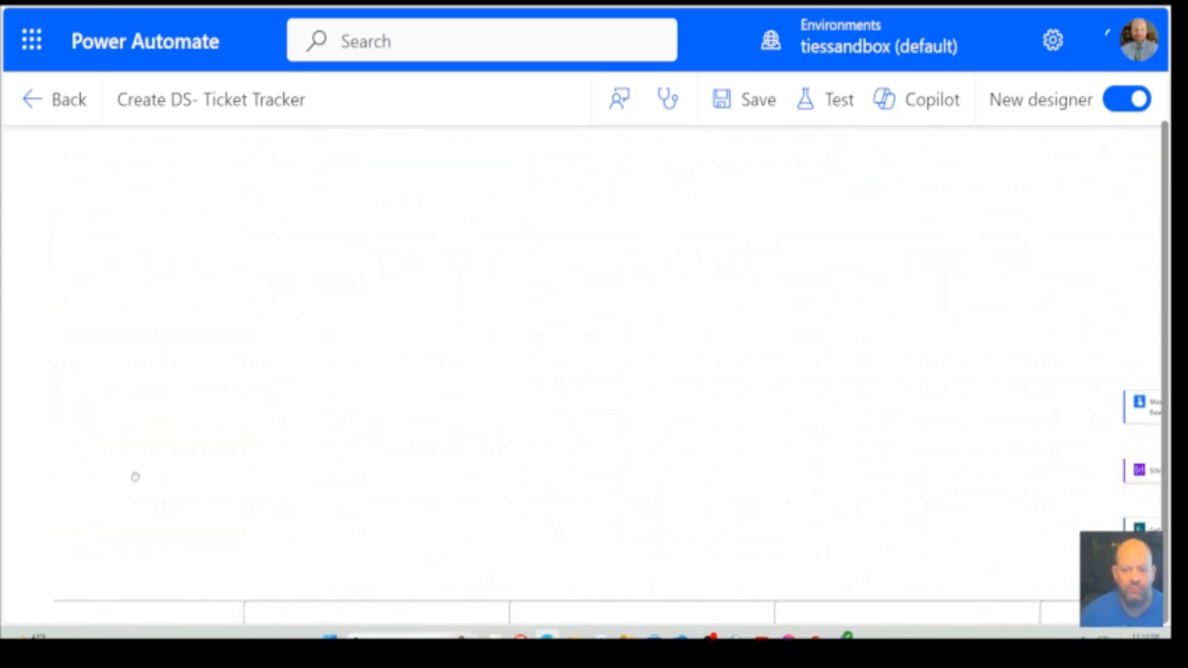
{"action": "scroll", "coordinate": [135, 476], "scroll_direction": "right", "scroll_amount": 10}
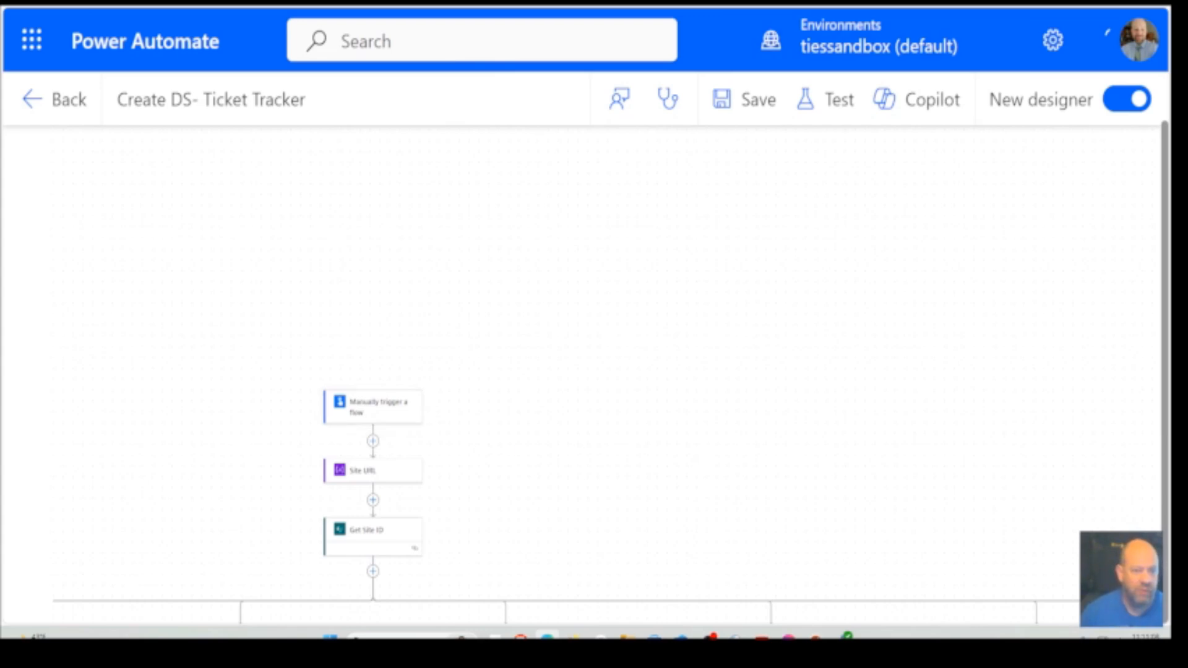
Open the flow's run page in a new browser tab by adding /run to the flow's URL, and check its connection details
{"action": "left_click", "coordinate": [506, 3]}
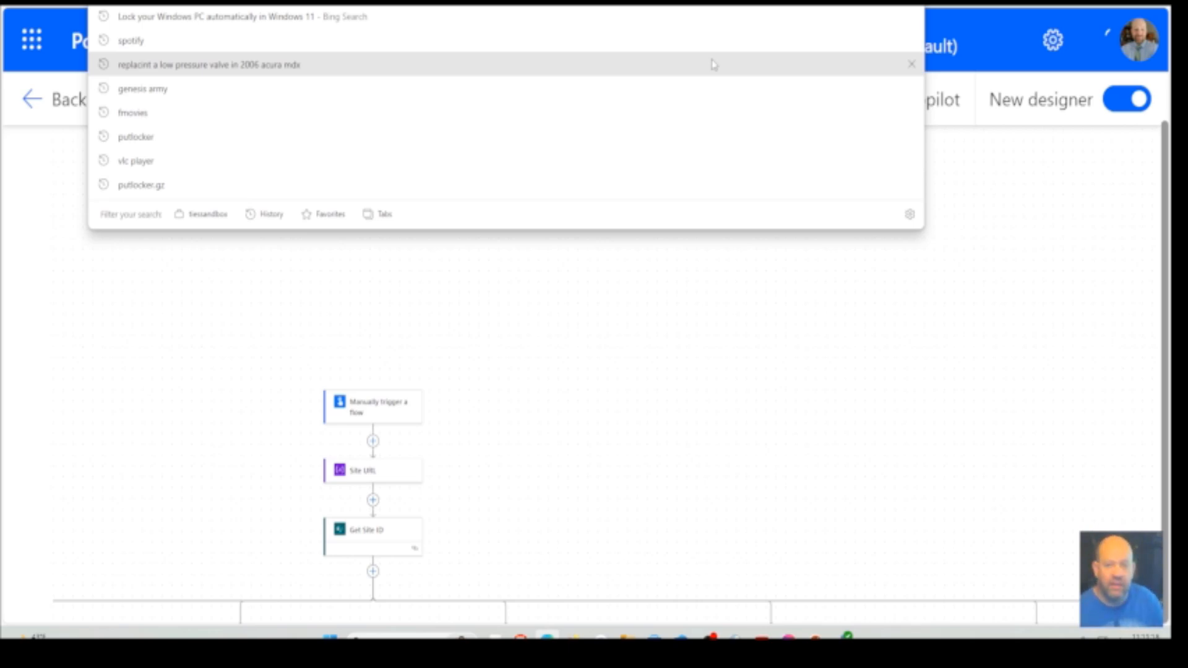
{"action": "key", "text": "Return"}
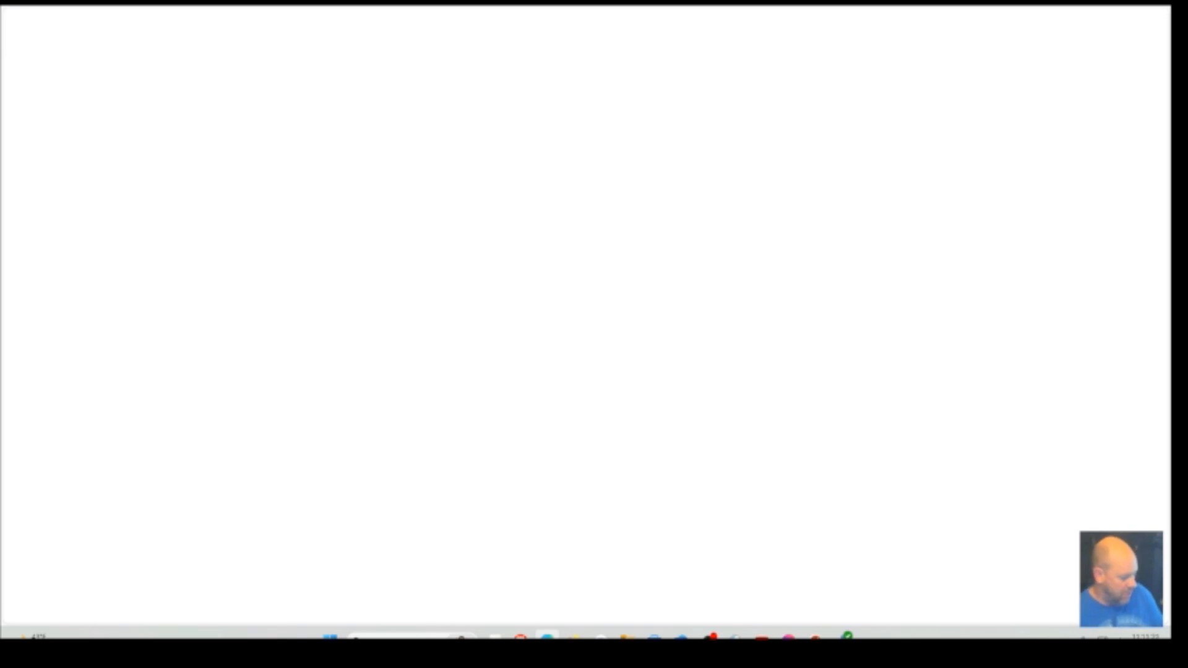
{"action": "type", "text": "https://make.powerautomate.com/environments/Default-16d5337b-702d-4b49-876e-5d3784d55e10/flows/44e13b90-88c3-4eca-97e7-3926a8c0bd0e"}
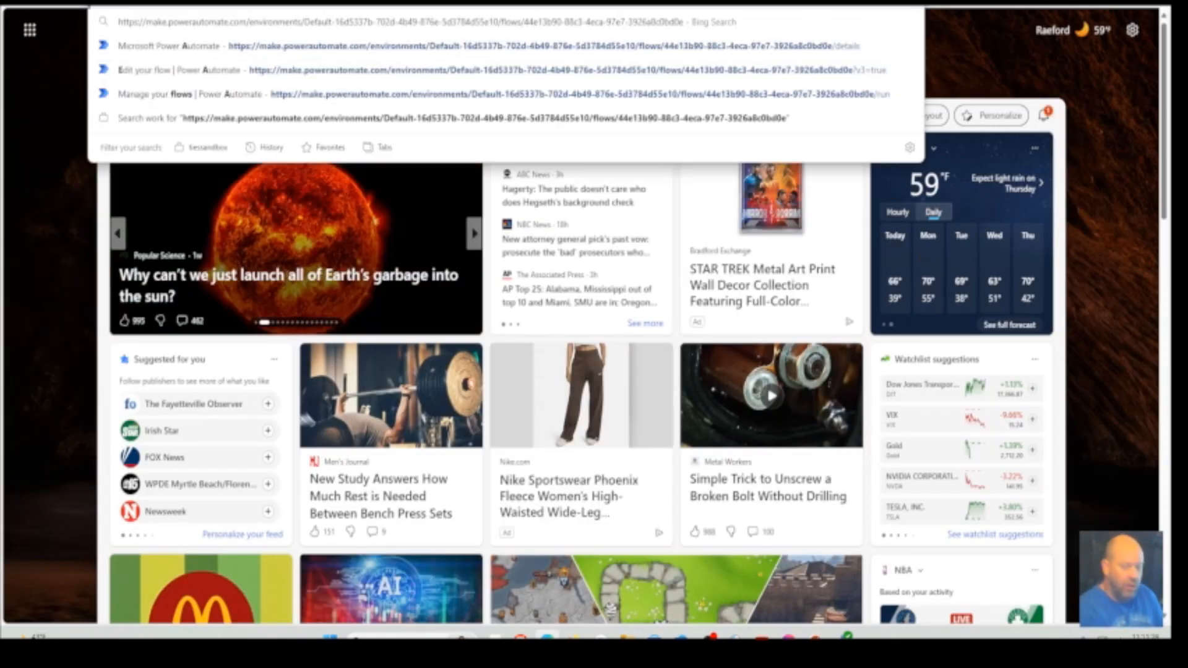
{"action": "type", "text": "/"}
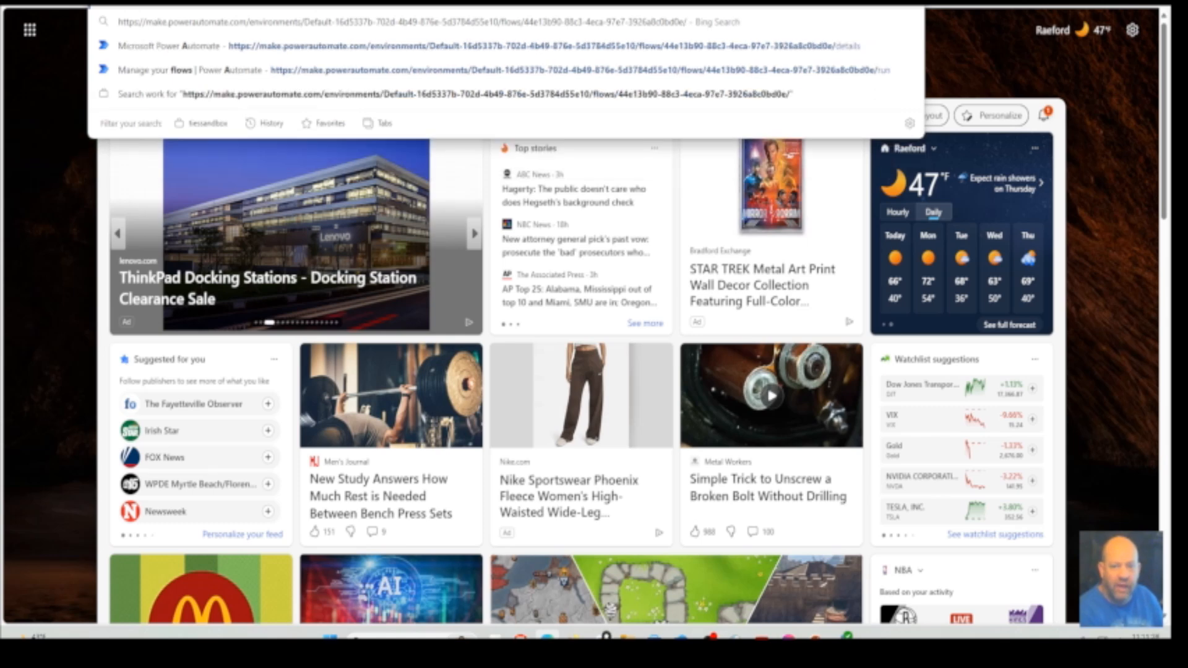
{"action": "type", "text": "run"}
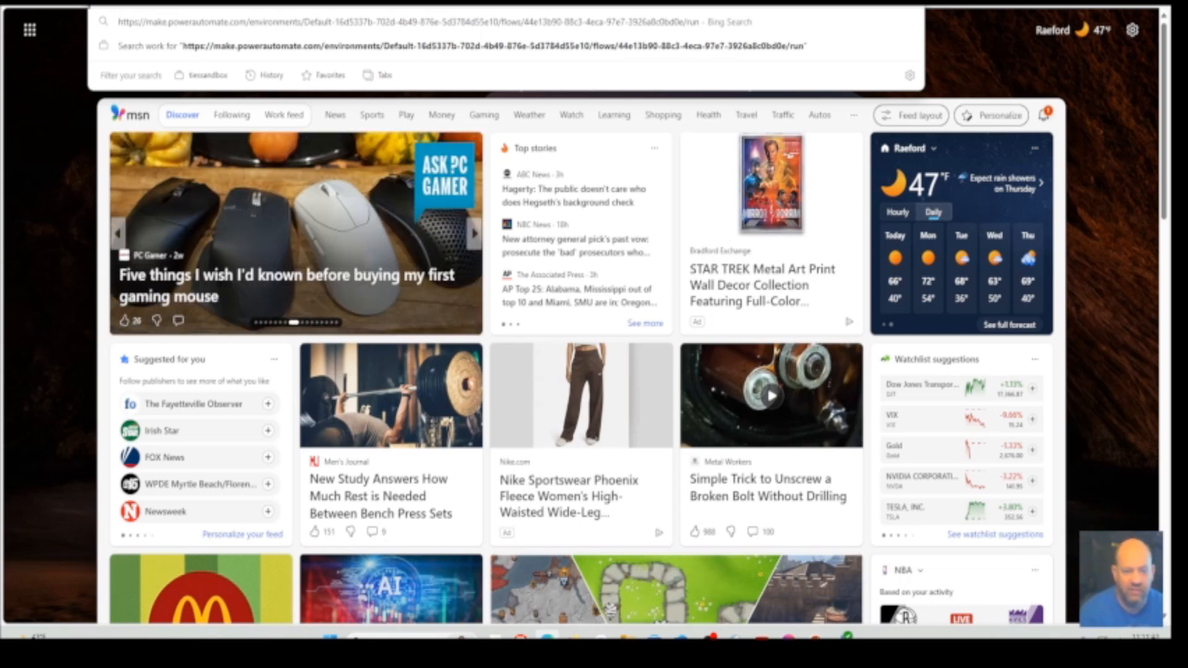
{"action": "key", "text": "Return"}
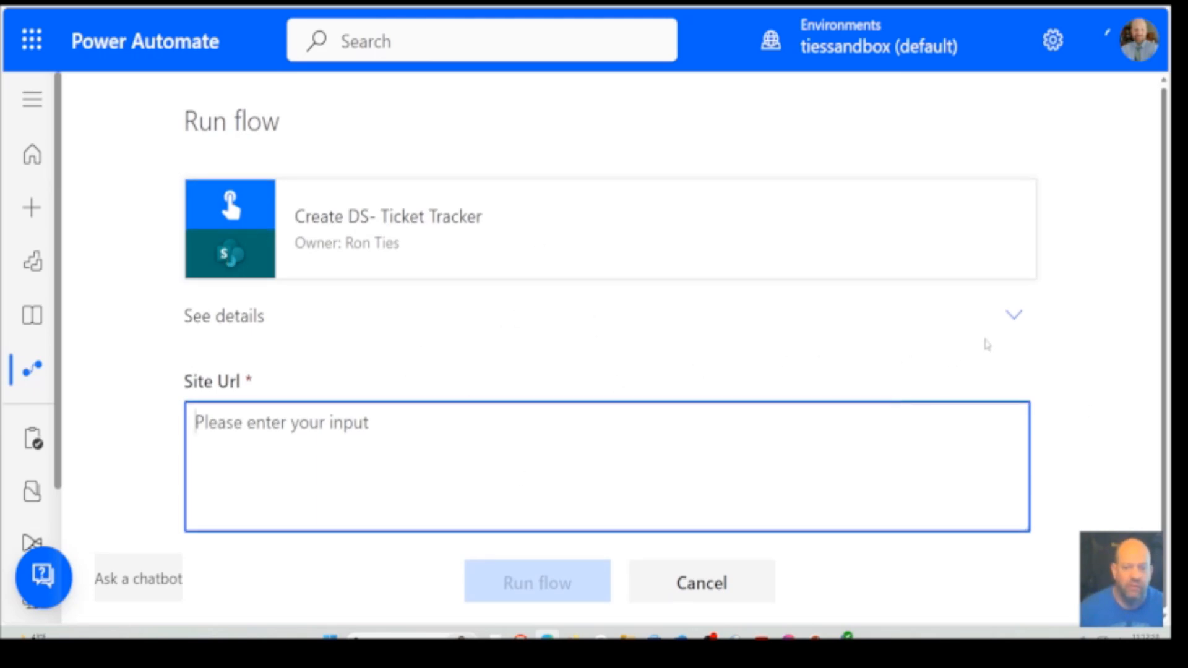
{"action": "left_click", "coordinate": [1013, 317]}
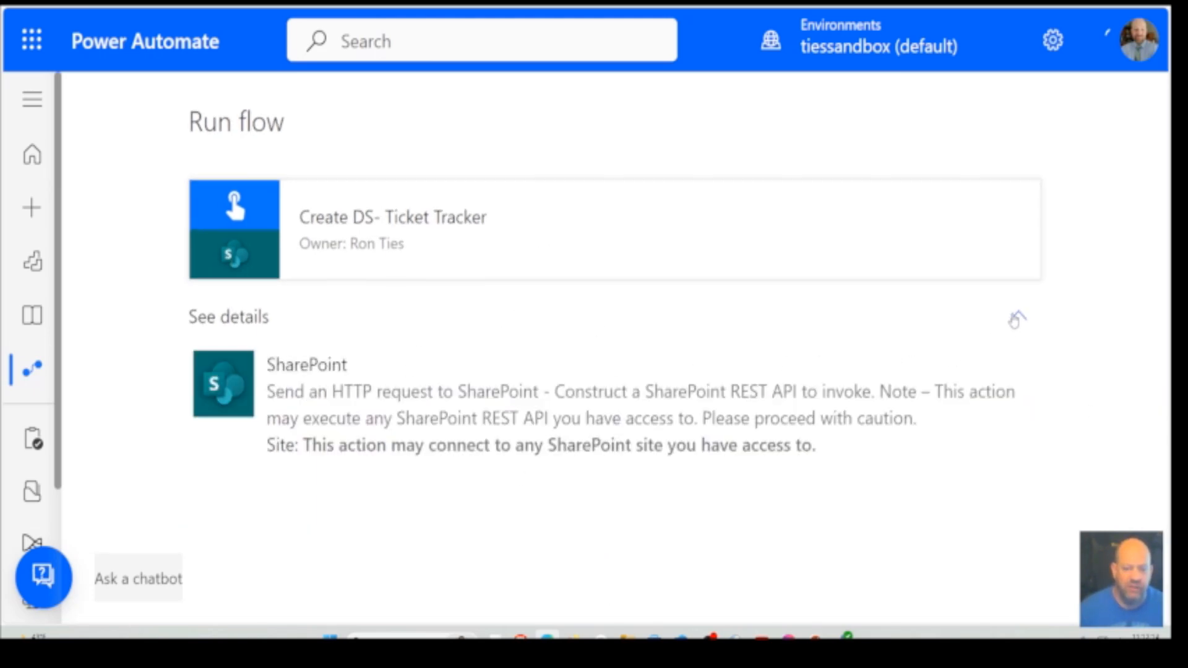
{"action": "left_click", "coordinate": [1014, 319]}
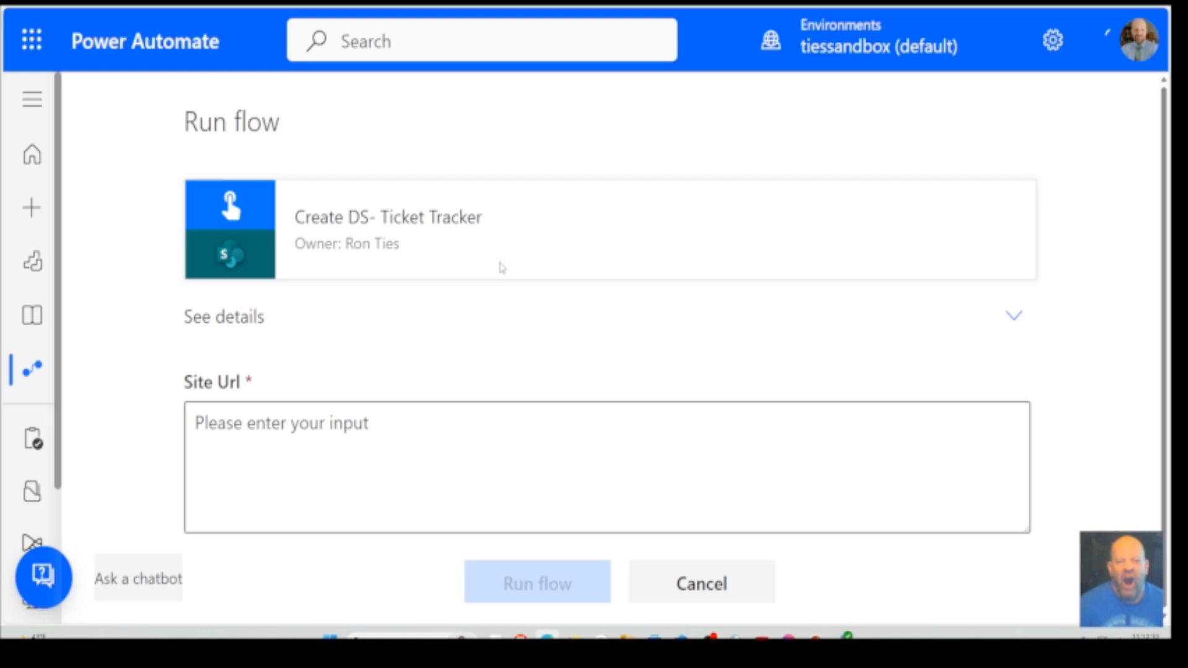
Switch to the SharePoint dev site and copy its site address
{"action": "left_click", "coordinate": [223, 3]}
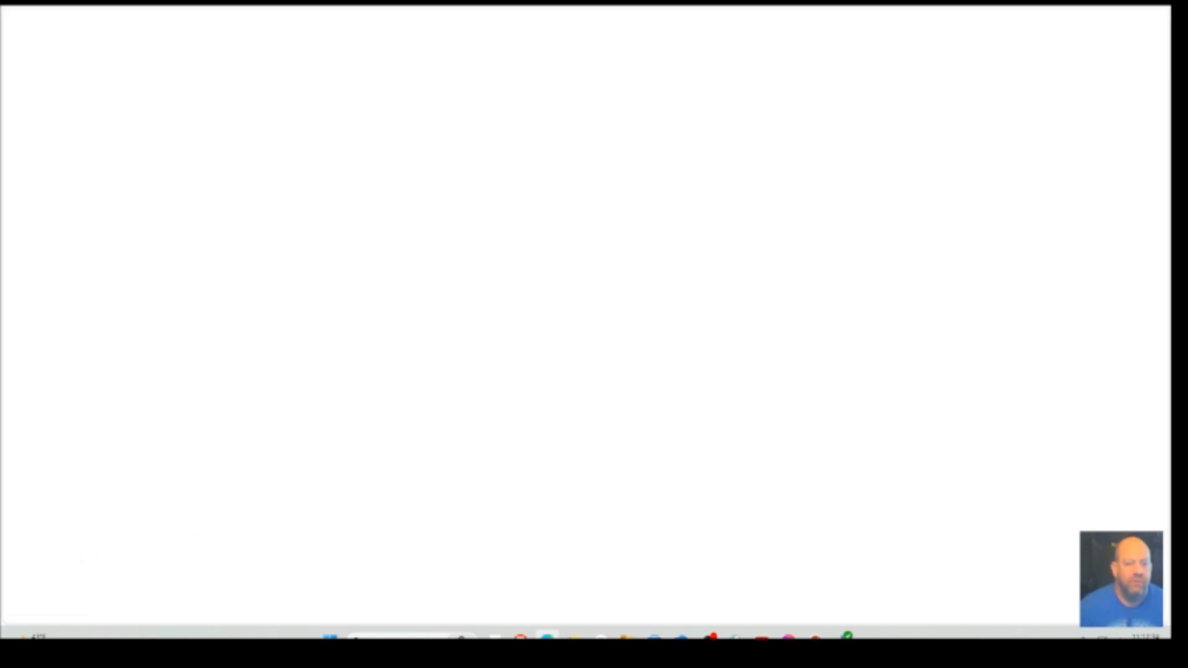
{"action": "left_click", "coordinate": [407, 3]}
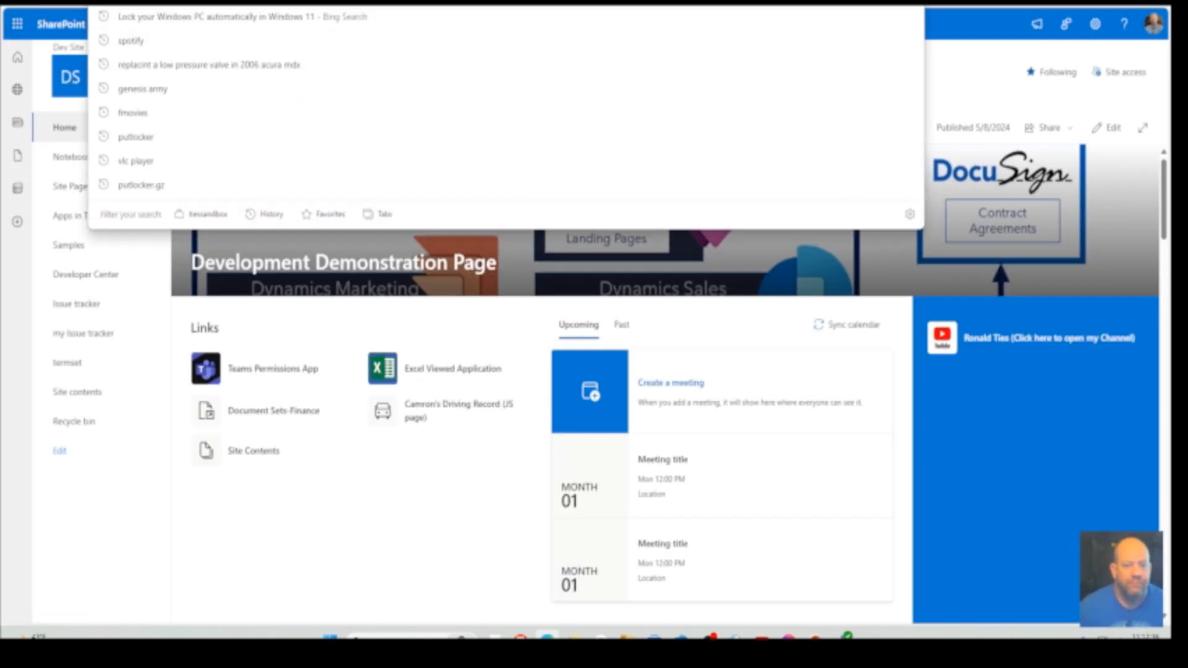
{"action": "right_click", "coordinate": [407, 2]}
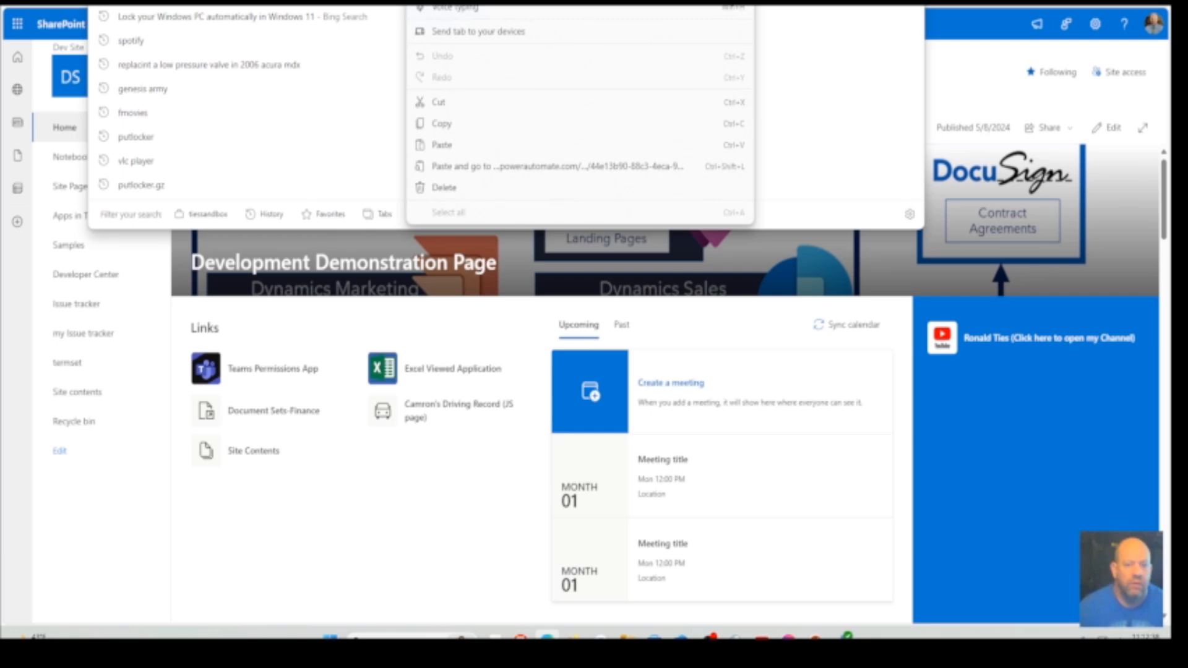
{"action": "left_click", "coordinate": [444, 3]}
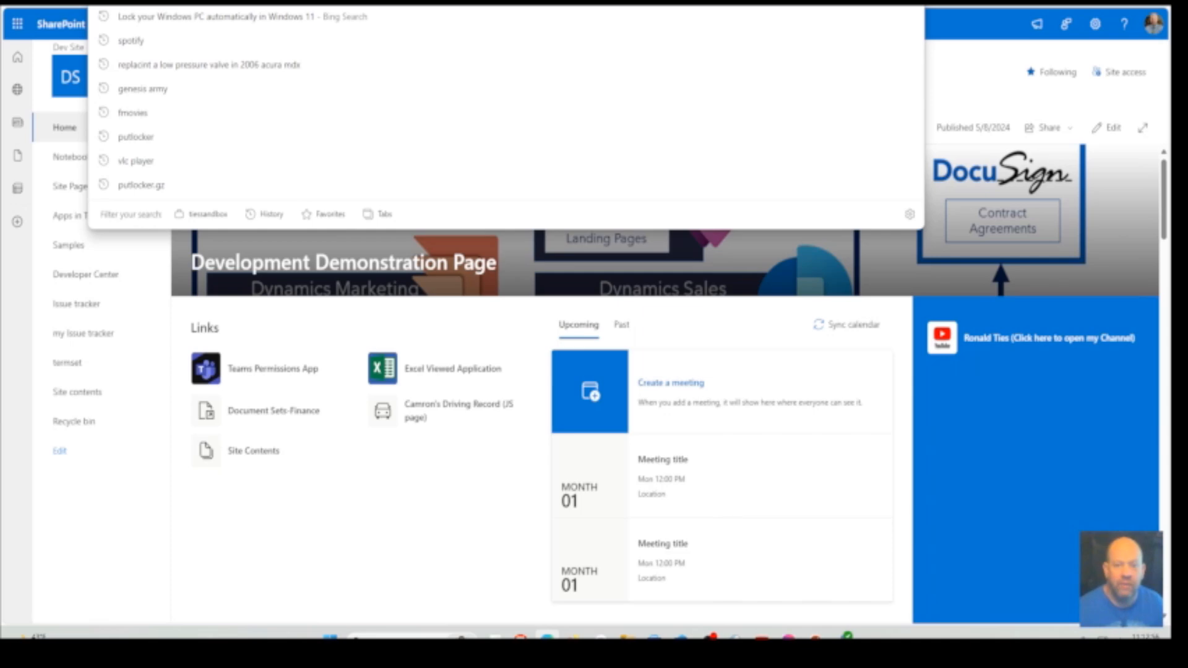
{"action": "left_click", "coordinate": [185, 3]}
{"action": "left_click", "coordinate": [290, 427]}
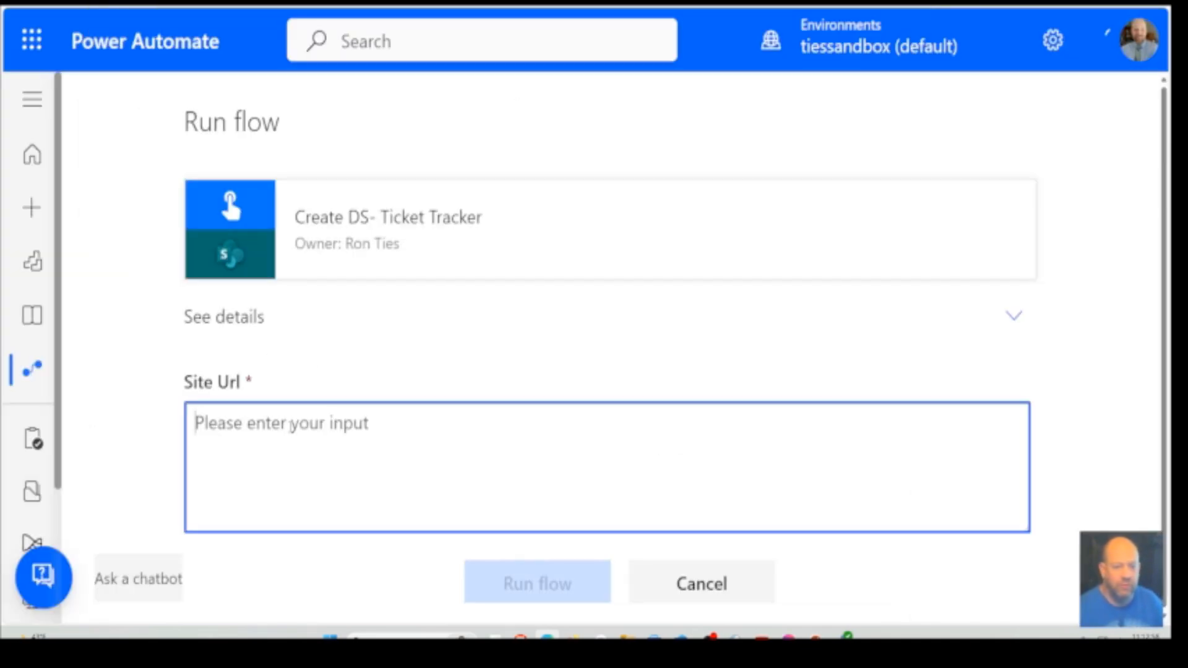
{"action": "type", "text": "https://tiessandbox.sharepoint.com/sites/dev/"}
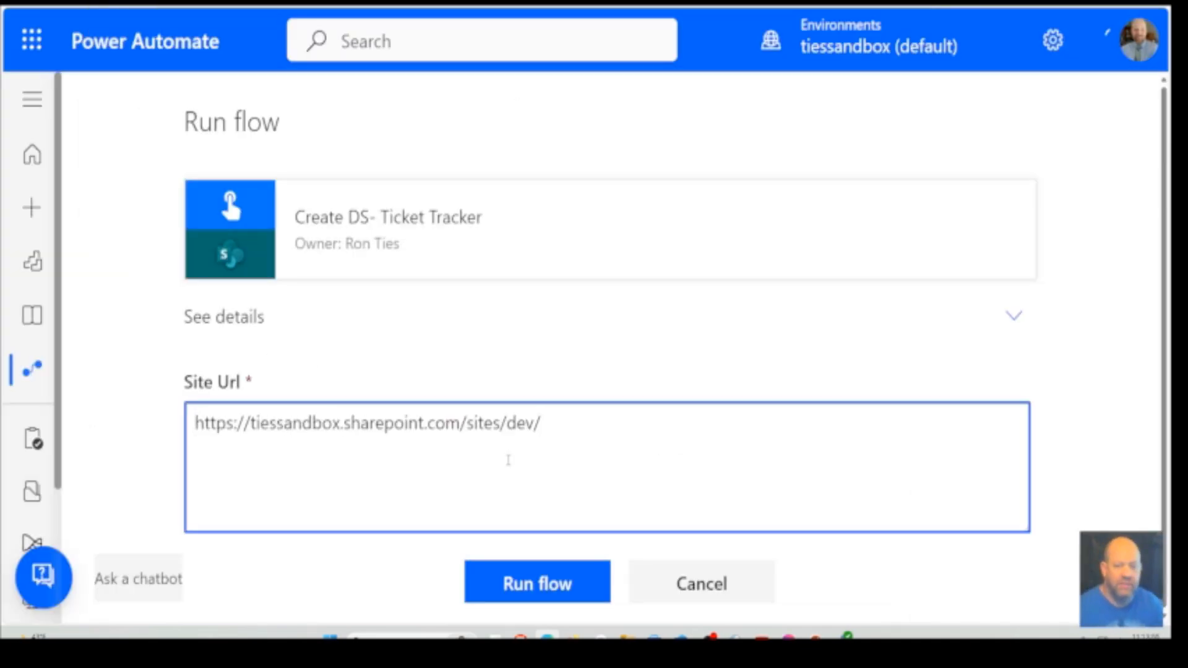
{"action": "left_click", "coordinate": [559, 584]}
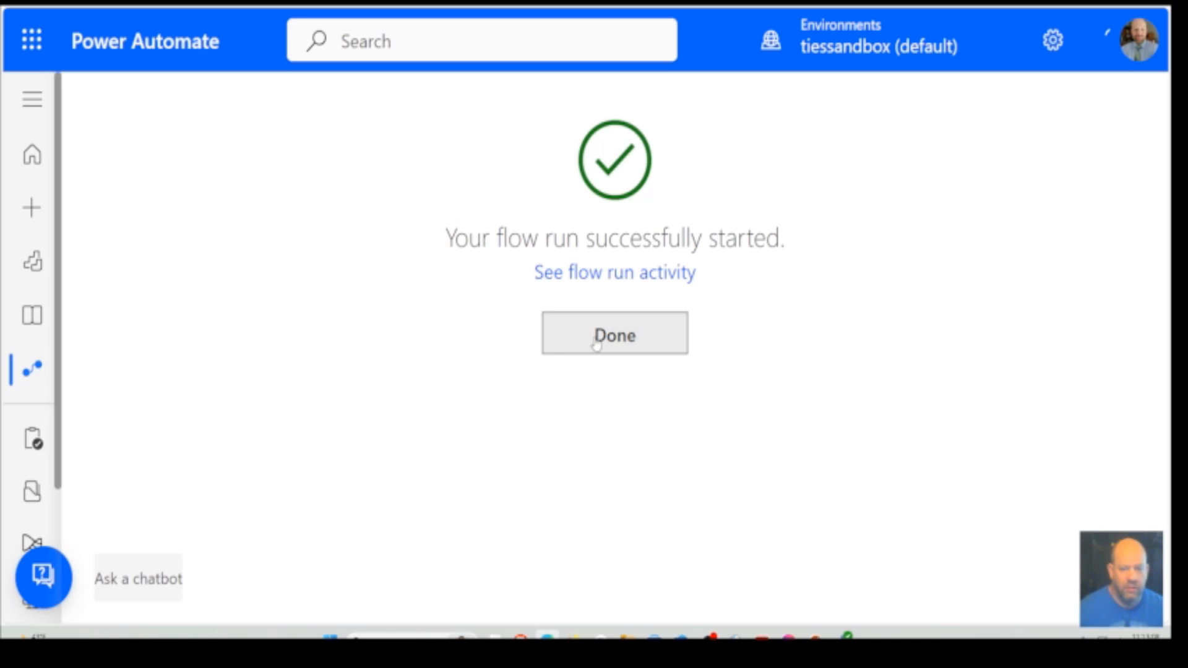
Open the newest run from the flow's run activity and look briefly at the Get Site ID action's details
{"action": "left_click", "coordinate": [613, 277]}
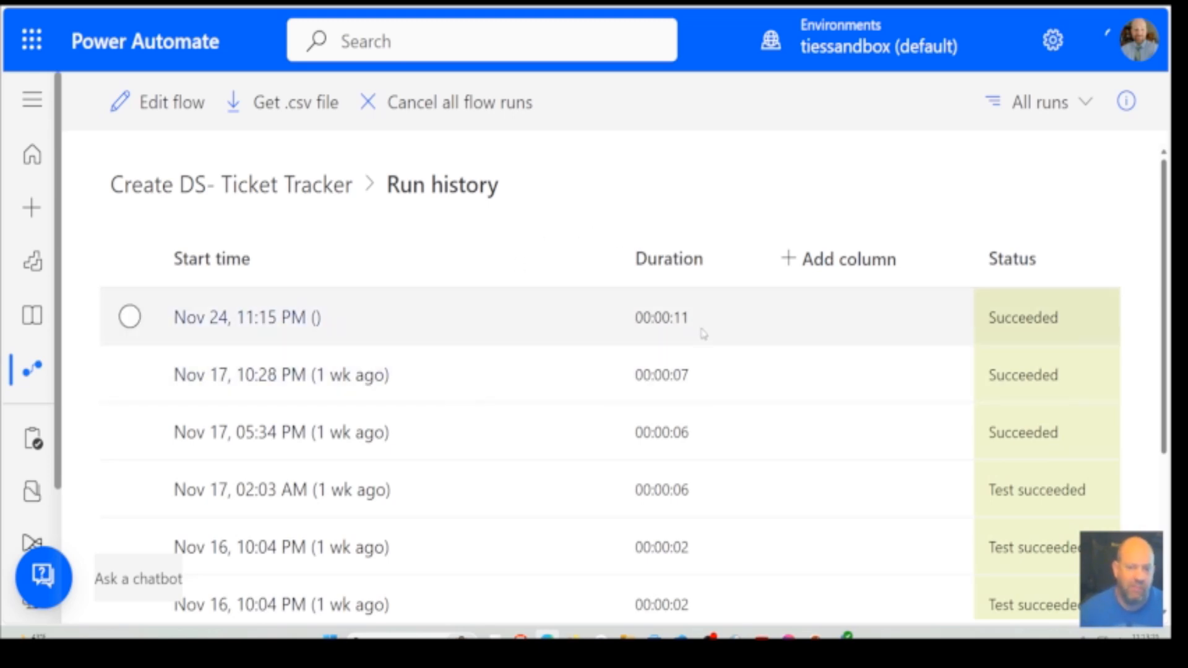
{"action": "left_click", "coordinate": [280, 321]}
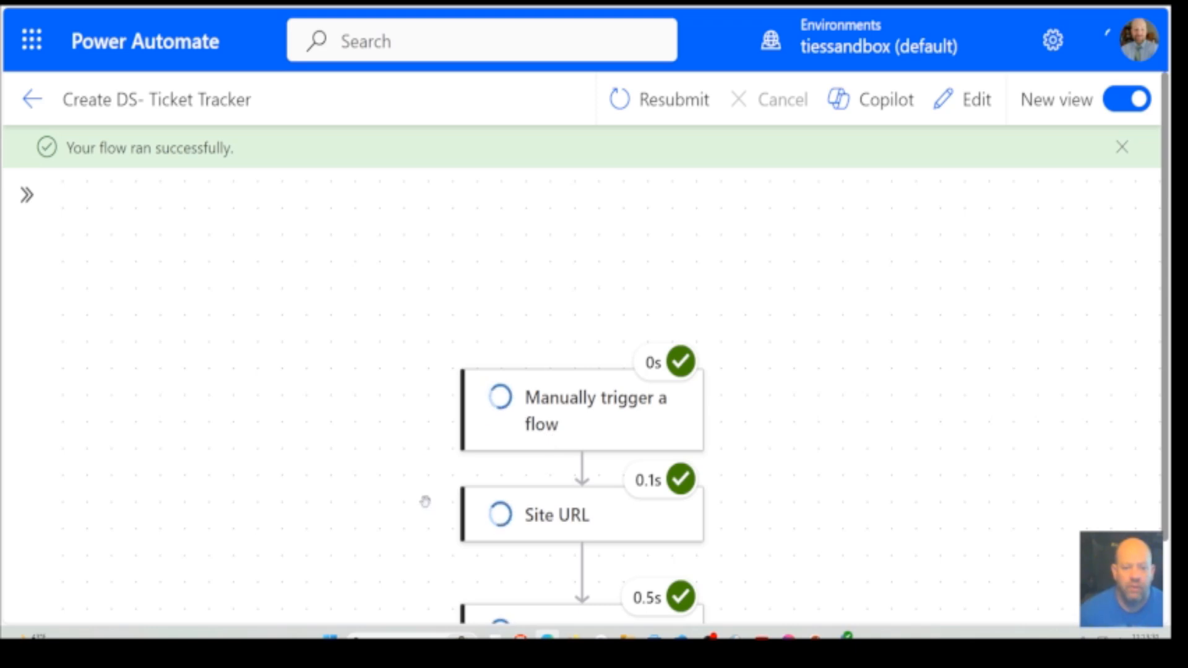
{"action": "left_click_drag", "start_coordinate": [415, 512], "coordinate": [430, 280]}
{"action": "scroll", "coordinate": [430, 279], "scroll_direction": "down", "scroll_amount": 1}
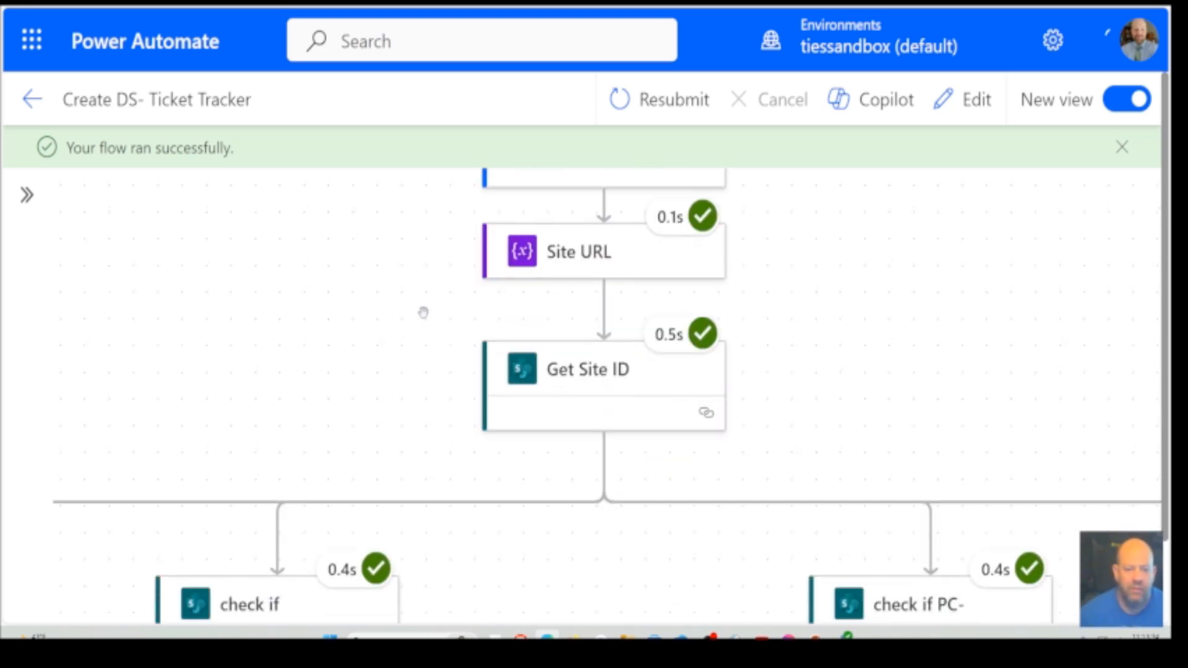
{"action": "left_click", "coordinate": [596, 389]}
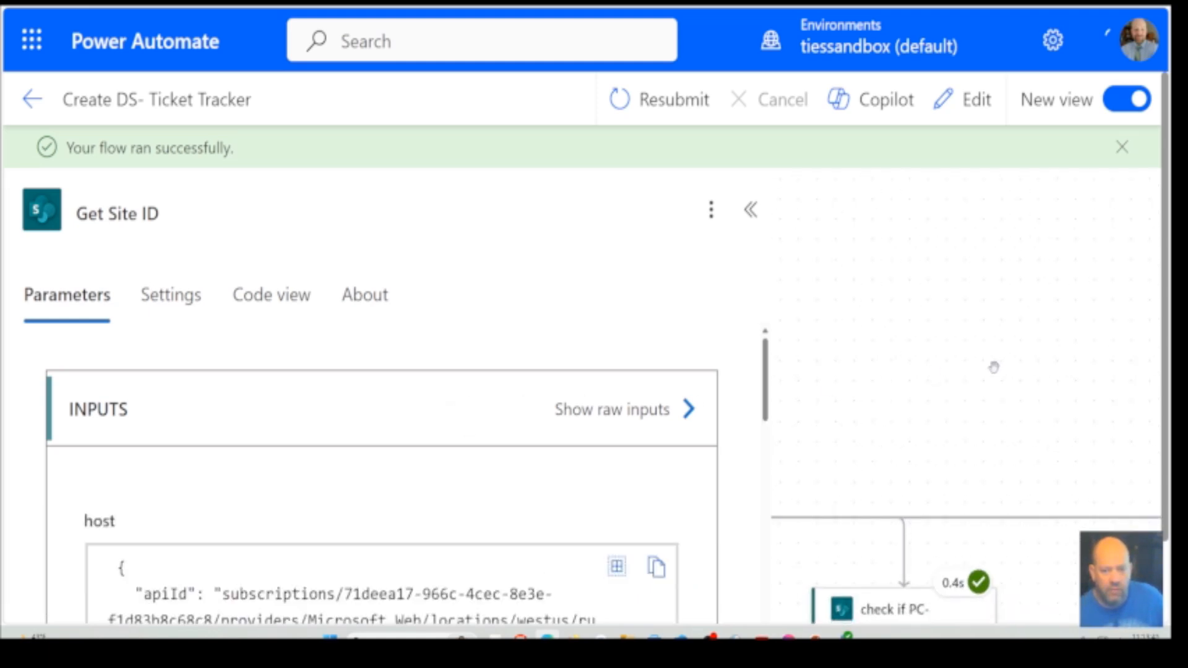
{"action": "left_click", "coordinate": [874, 412]}
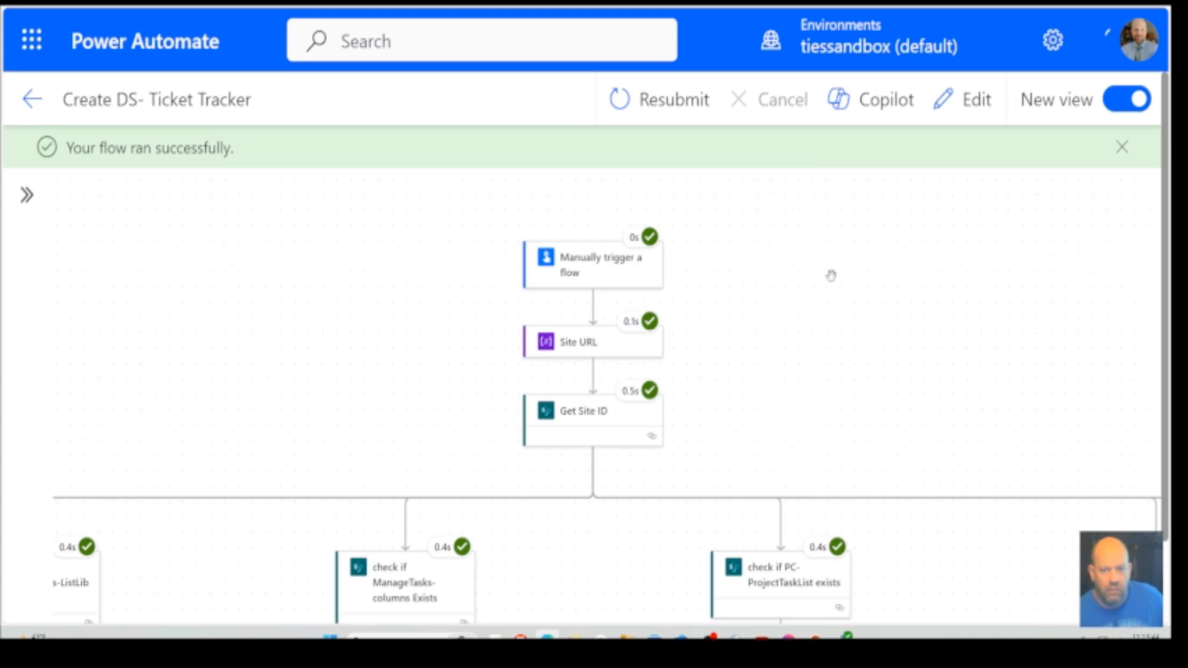
{"action": "key", "text": "ctrl+minus"}
{"action": "key", "text": "ctrl+minus"}
{"action": "key", "text": "ctrl+minus"}
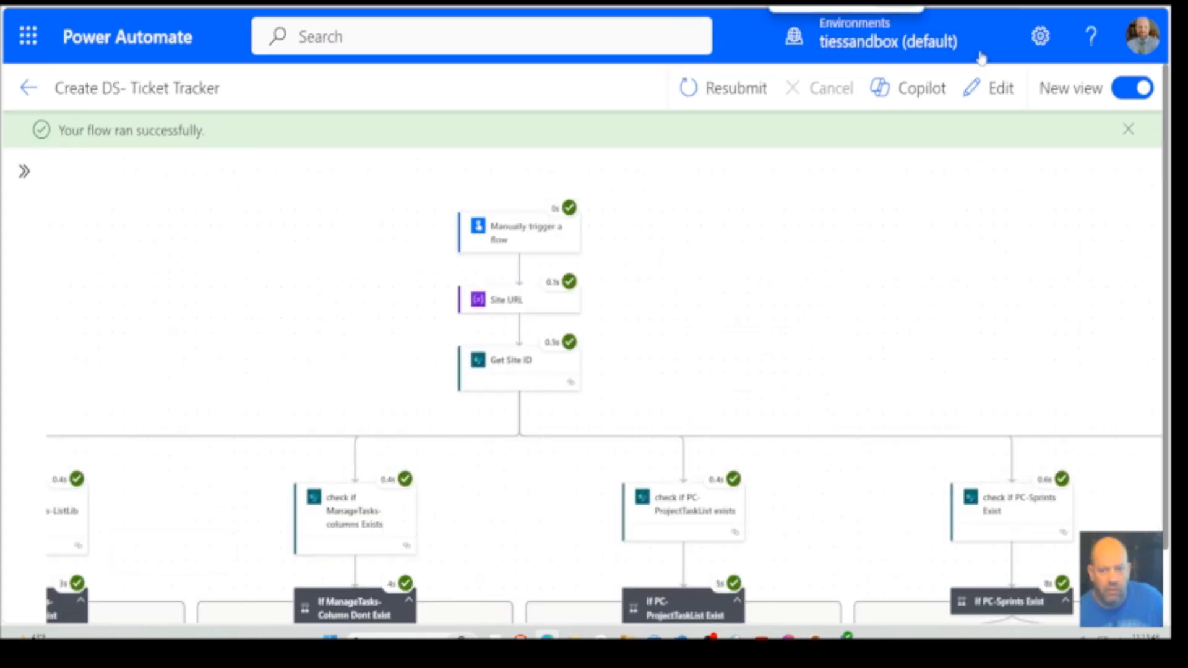
{"action": "key", "text": "ctrl+minus"}
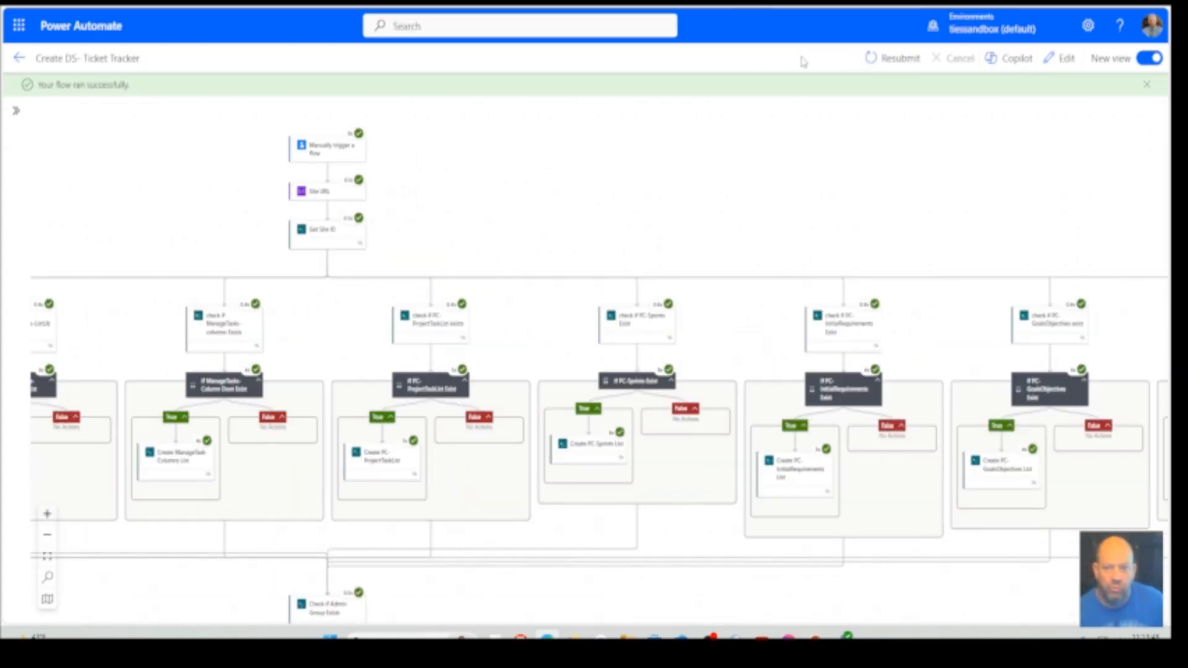
{"action": "key", "text": "ctrl+plus"}
{"action": "key", "text": "ctrl+plus"}
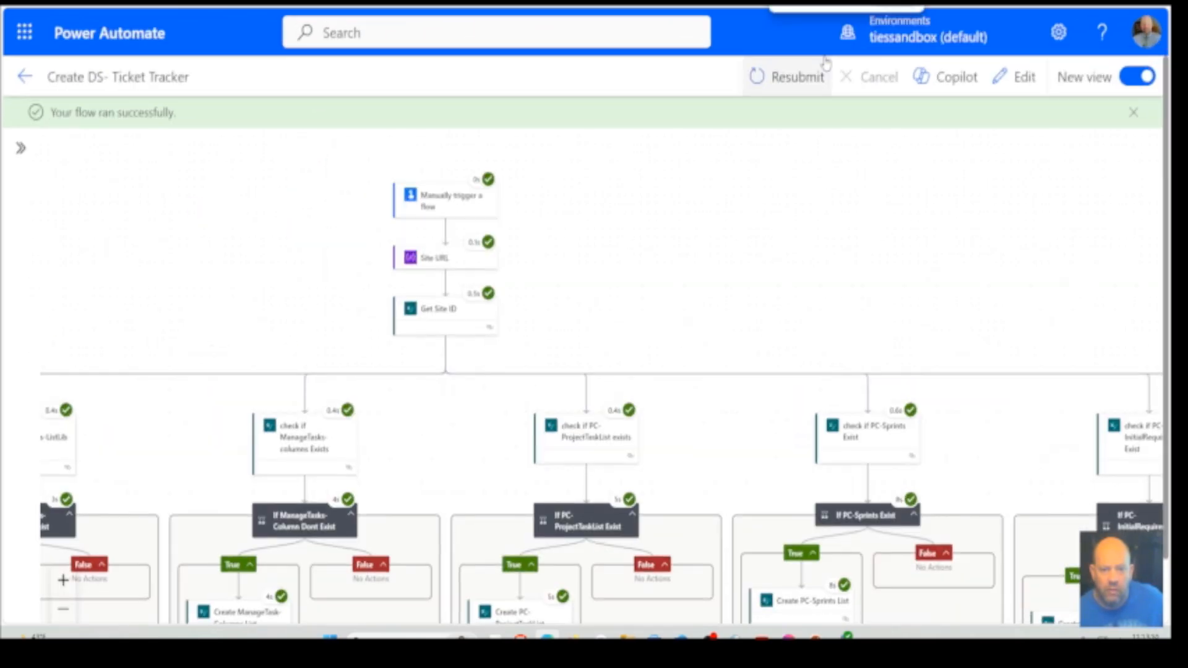
{"action": "key", "text": "ctrl+plus"}
{"action": "key", "text": "ctrl+plus"}
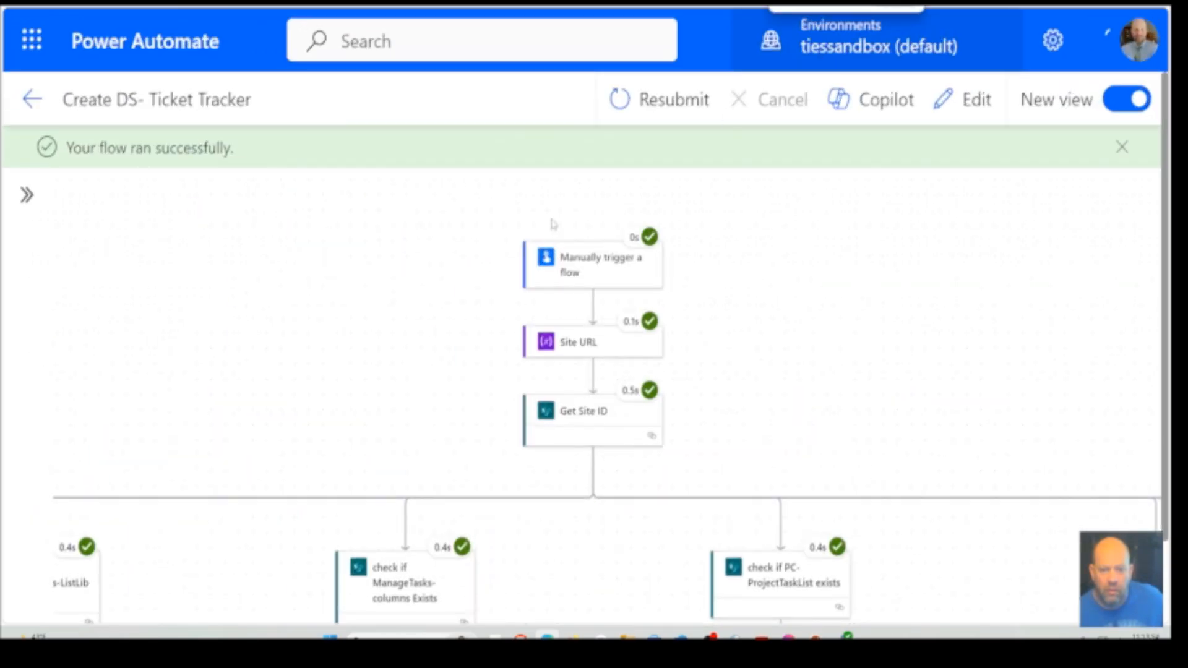
Read through the Get Site ID action's inputs and outputs down to the Id in the response body, and close its details
{"action": "left_click", "coordinate": [575, 414]}
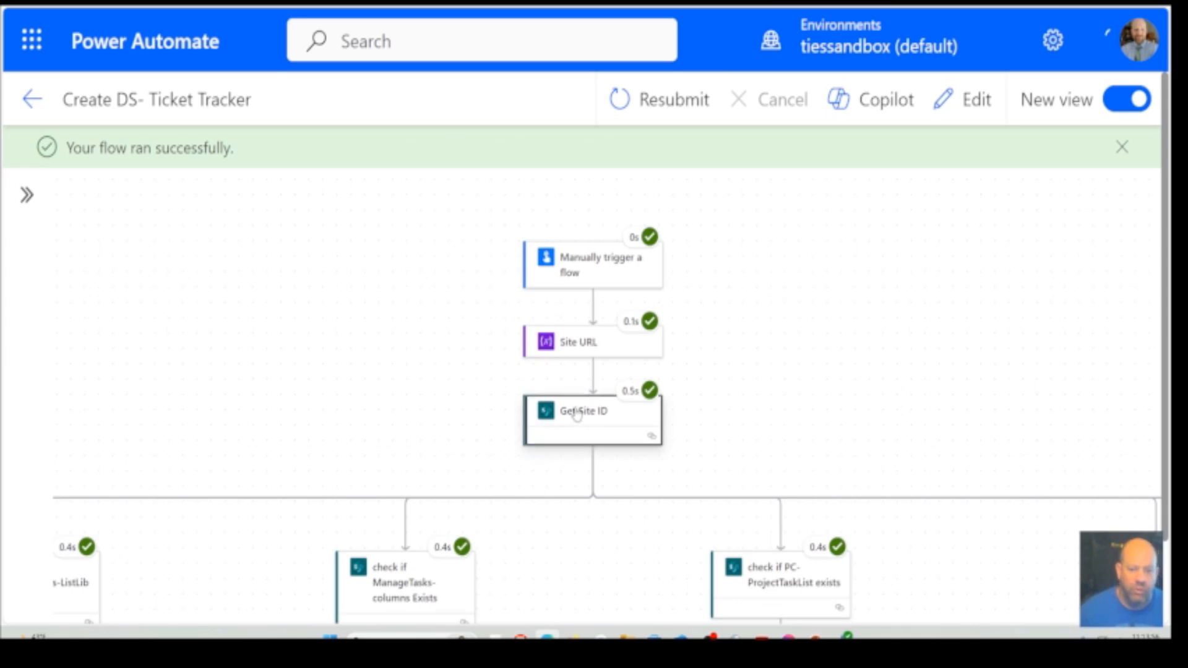
{"action": "scroll", "coordinate": [458, 506], "scroll_direction": "down", "scroll_amount": 4}
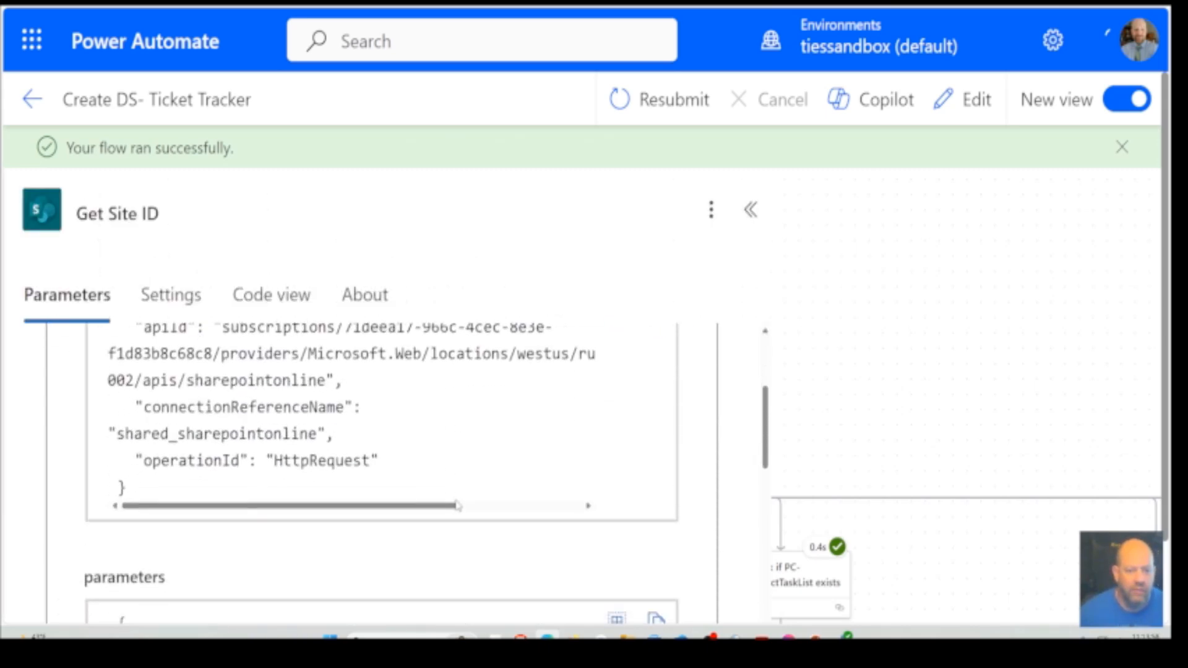
{"action": "scroll", "coordinate": [458, 506], "scroll_direction": "down", "scroll_amount": 3}
{"action": "scroll", "coordinate": [458, 506], "scroll_direction": "down", "scroll_amount": 8}
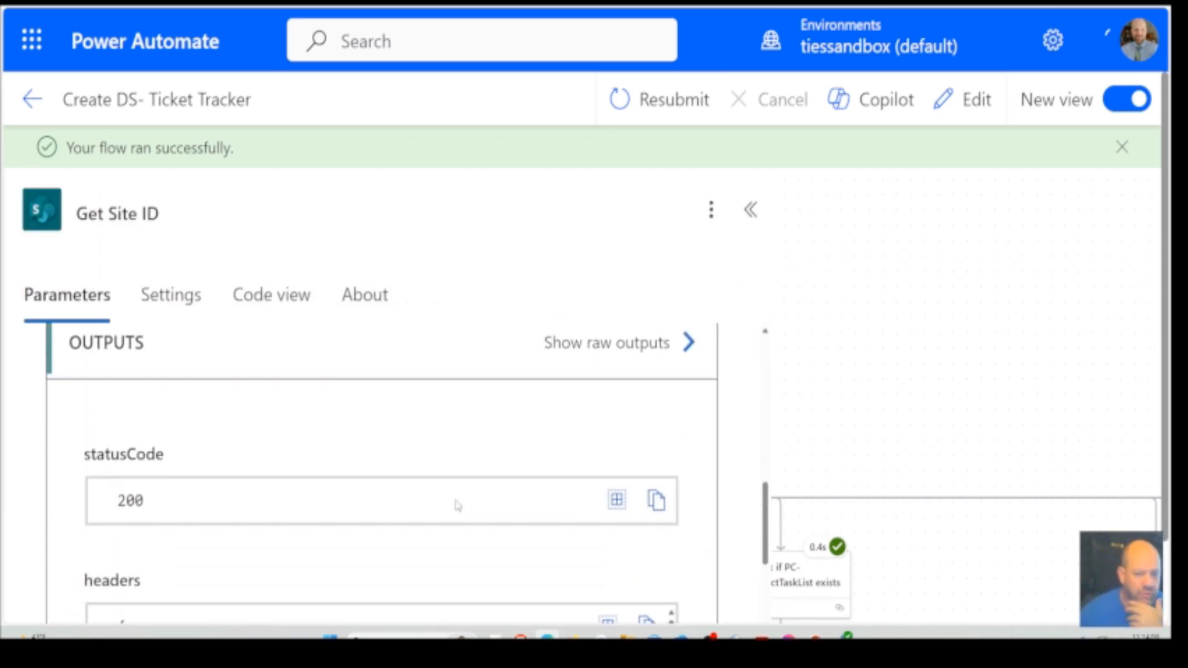
{"action": "scroll", "coordinate": [457, 506], "scroll_direction": "down", "scroll_amount": 2}
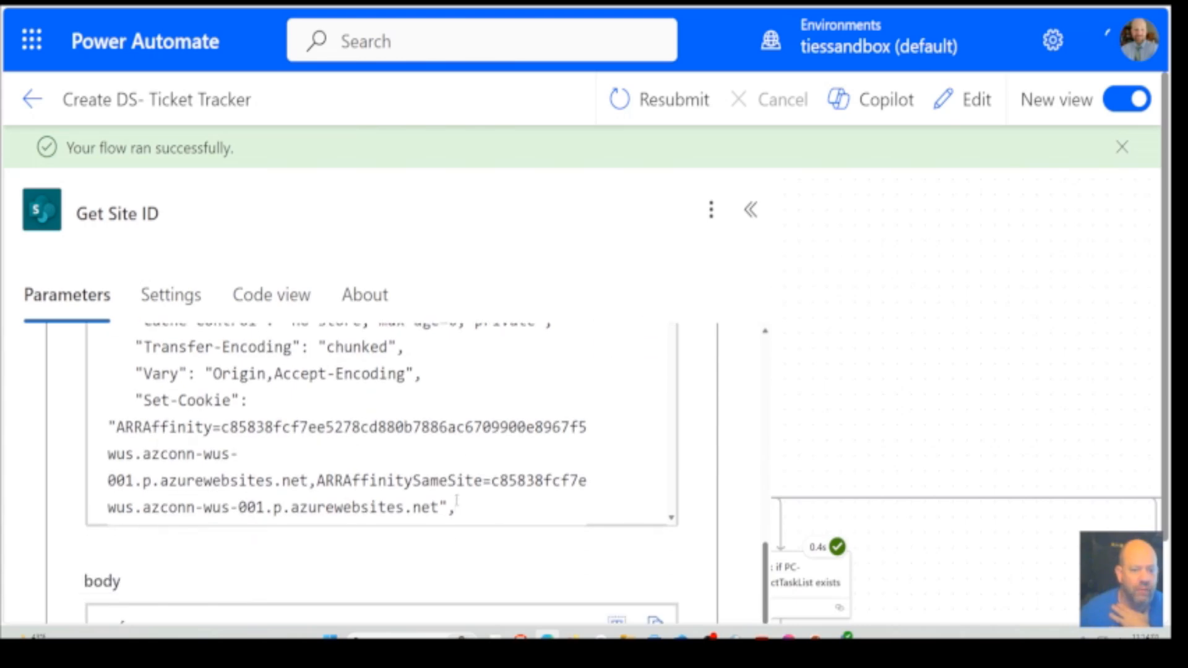
{"action": "scroll", "coordinate": [456, 500], "scroll_direction": "down", "scroll_amount": 4}
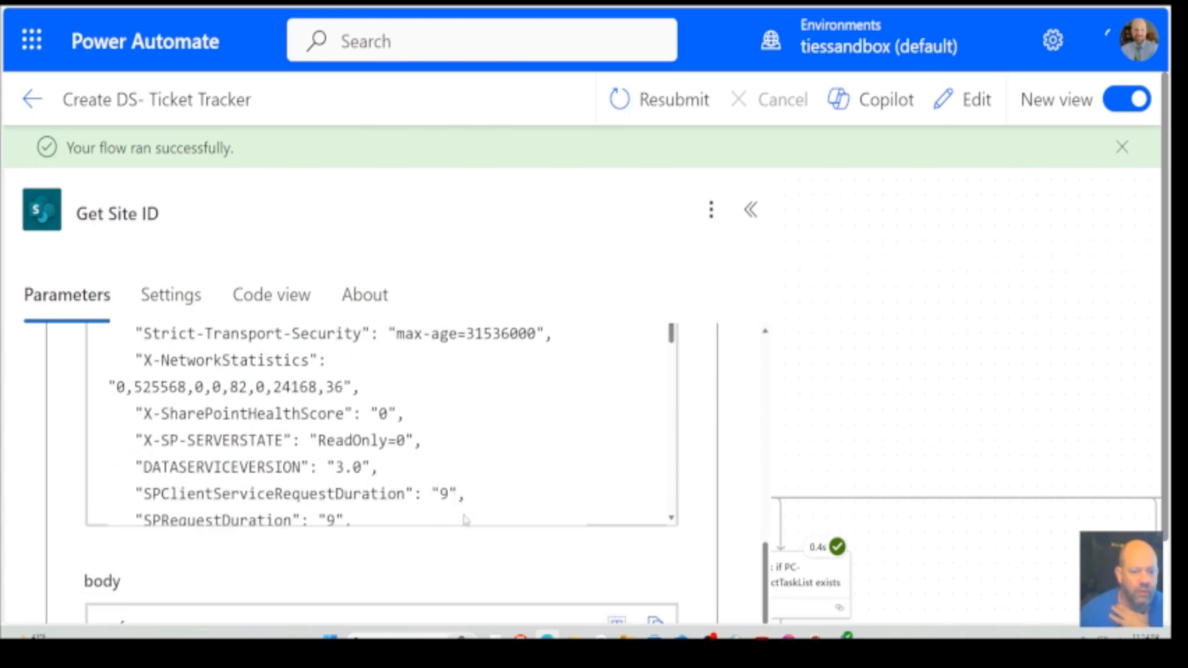
{"action": "scroll", "coordinate": [536, 550], "scroll_direction": "down", "scroll_amount": 5}
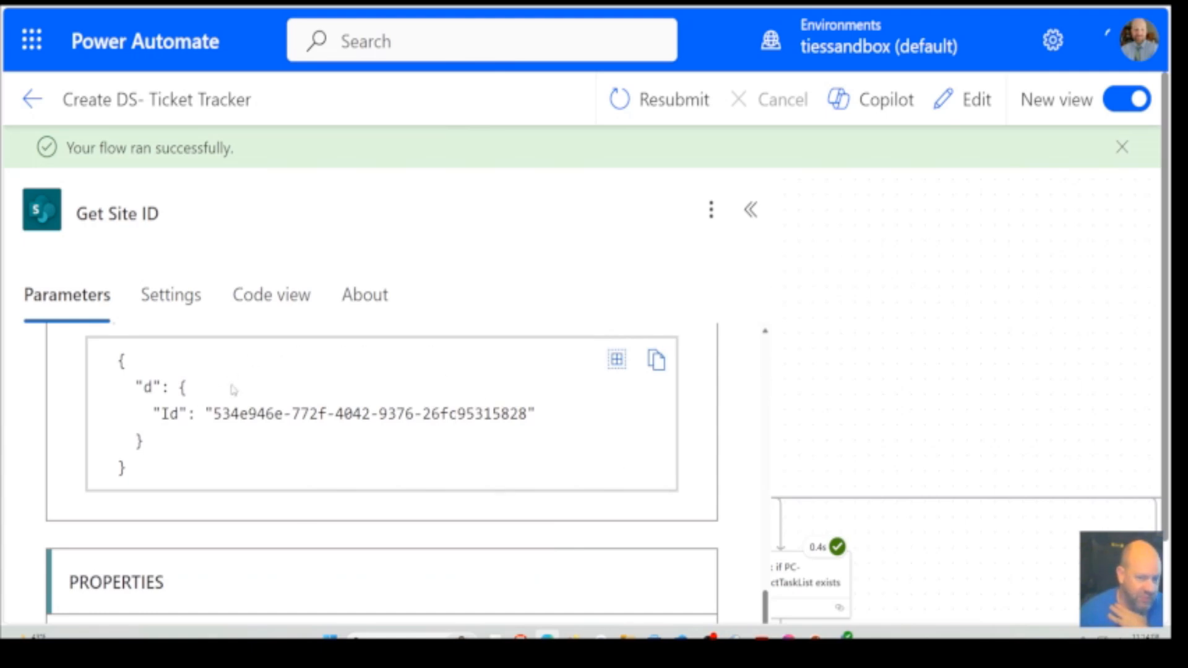
{"action": "left_click", "coordinate": [981, 352]}
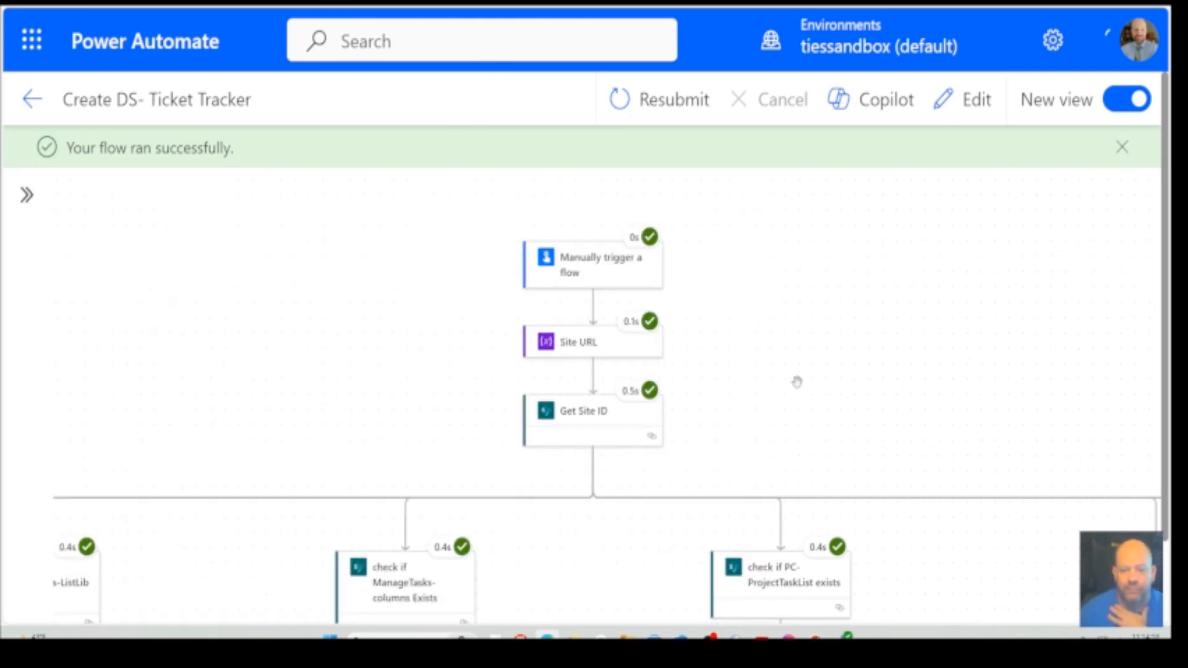
Inspect the Check if RequestTracker Exists action's run details down to the results in the response body, and close them
{"action": "left_click_drag", "start_coordinate": [359, 410], "coordinate": [1034, 305]}
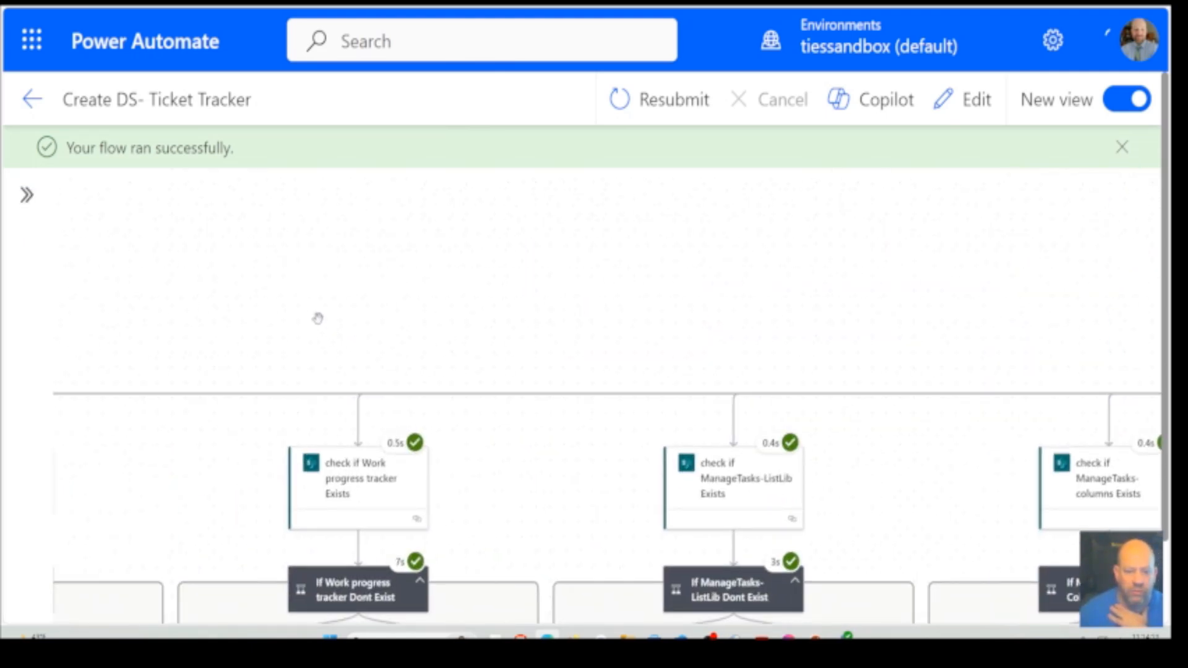
{"action": "left_click_drag", "start_coordinate": [318, 316], "coordinate": [815, 327]}
{"action": "left_click_drag", "start_coordinate": [323, 332], "coordinate": [570, 199]}
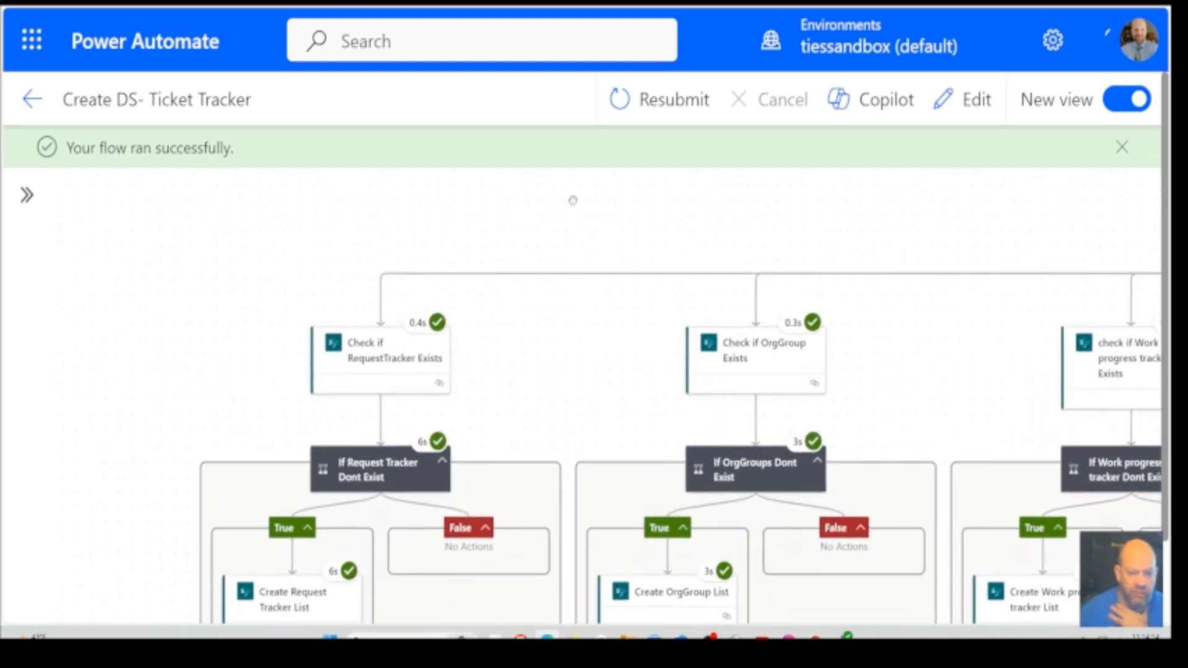
{"action": "left_click_drag", "start_coordinate": [509, 423], "coordinate": [627, 295]}
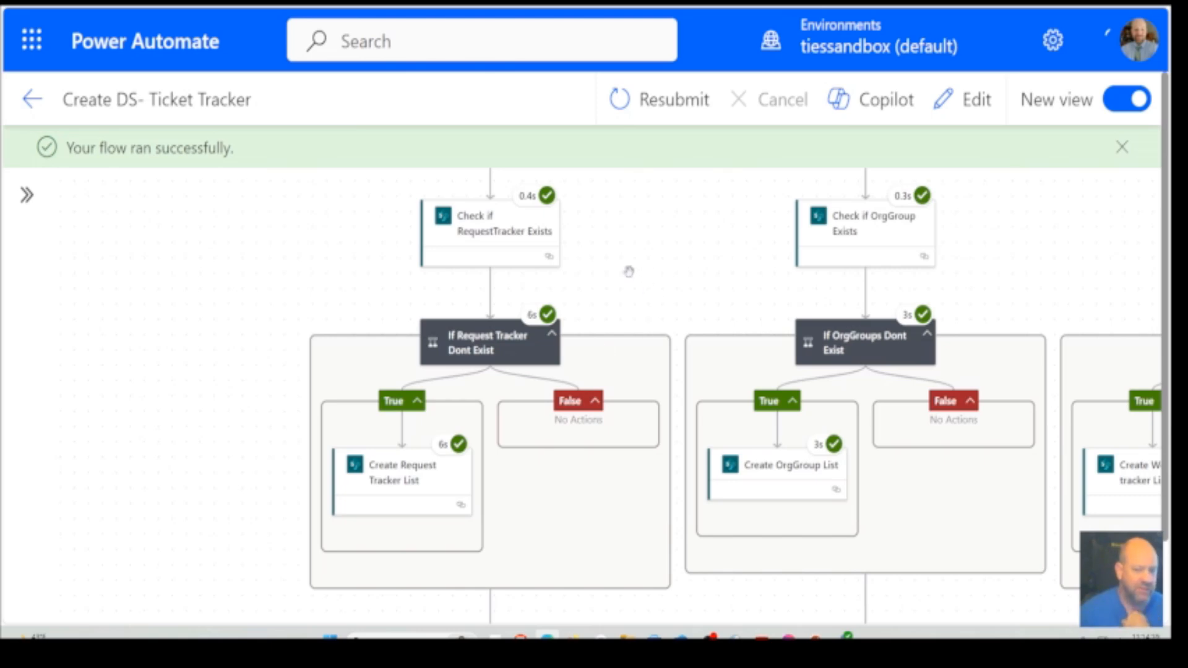
{"action": "left_click", "coordinate": [496, 234]}
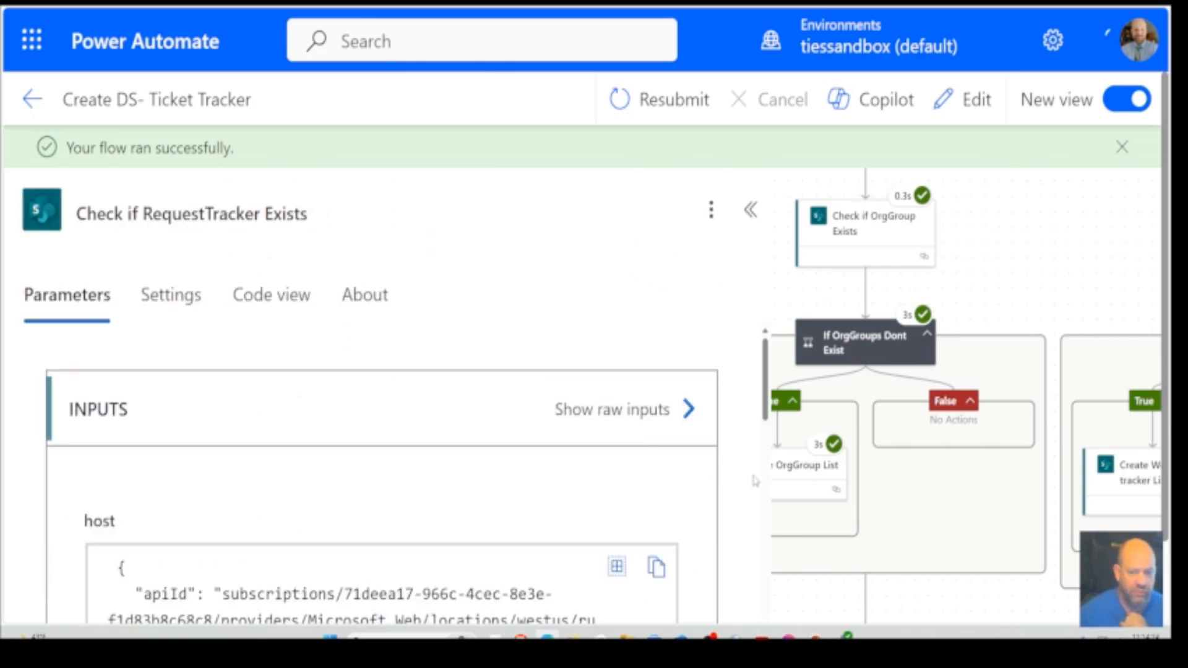
{"action": "scroll", "coordinate": [755, 480], "scroll_direction": "down", "scroll_amount": 10}
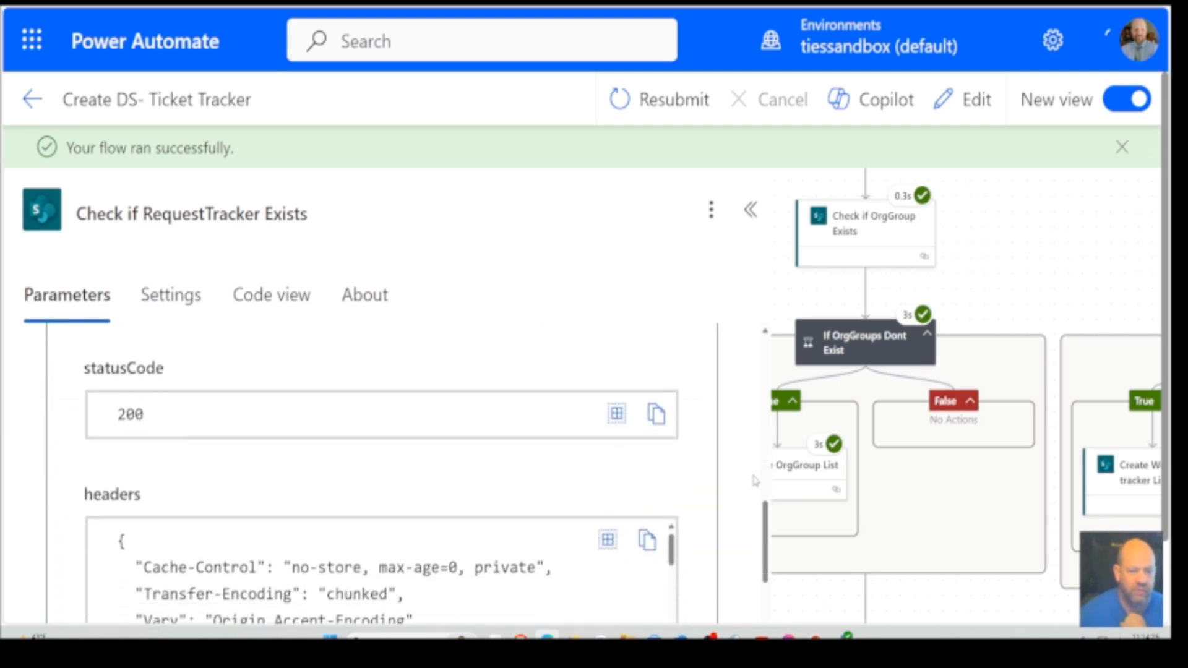
{"action": "scroll", "coordinate": [755, 480], "scroll_direction": "down", "scroll_amount": 6}
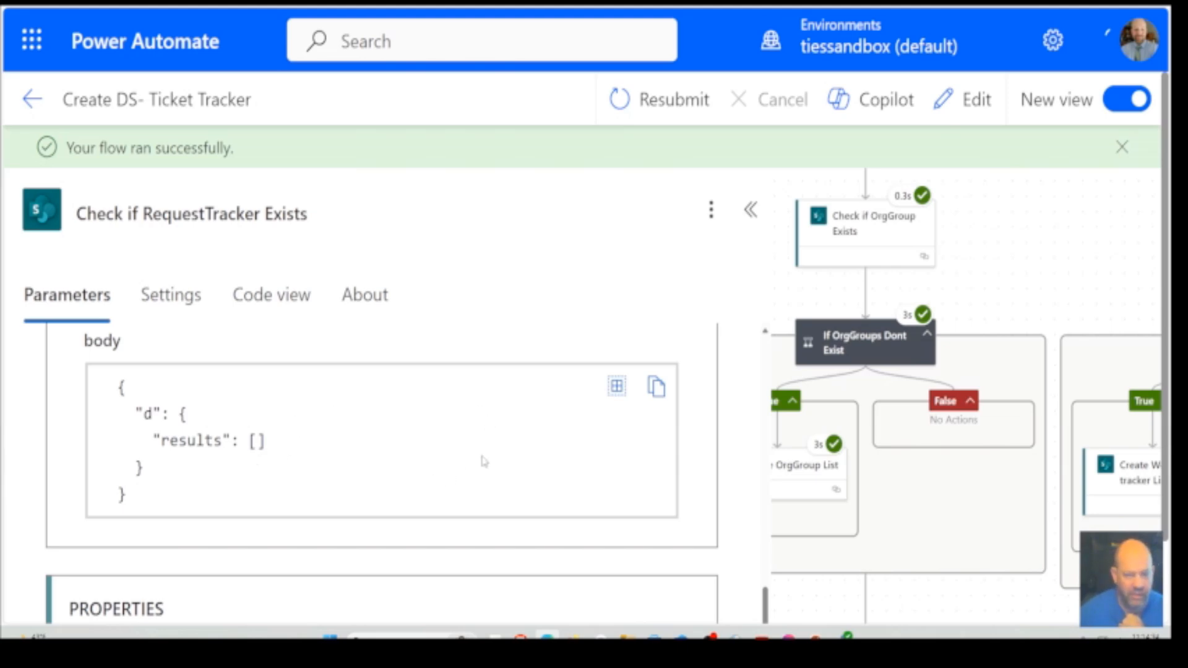
{"action": "scroll", "coordinate": [448, 465], "scroll_direction": "down", "scroll_amount": 4}
{"action": "scroll", "coordinate": [448, 464], "scroll_direction": "up", "scroll_amount": 6}
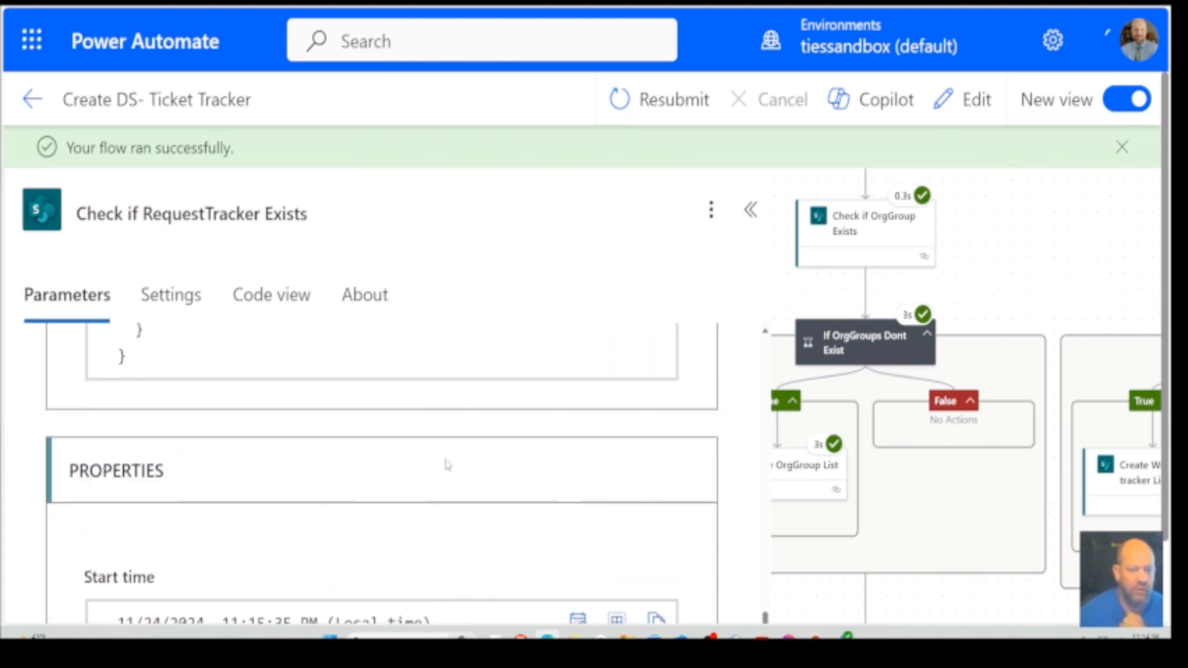
{"action": "left_click", "coordinate": [1009, 273]}
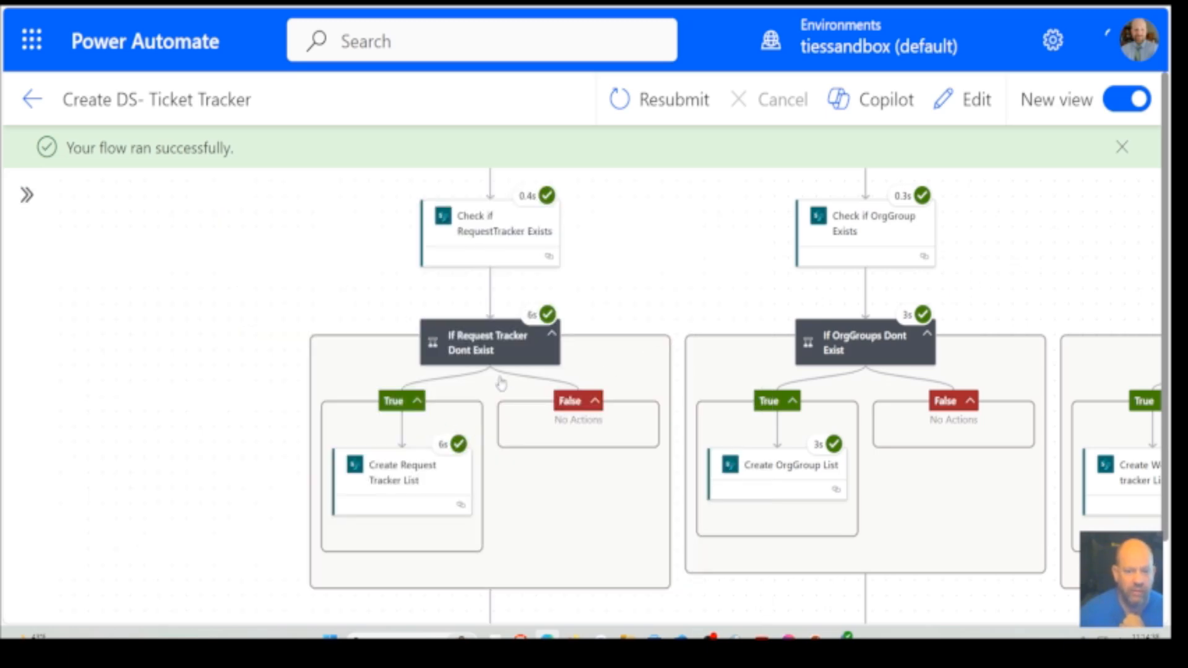
Check the expressionResult of the If Request Tracker Dont Exist condition and close its details
{"action": "left_click", "coordinate": [495, 358]}
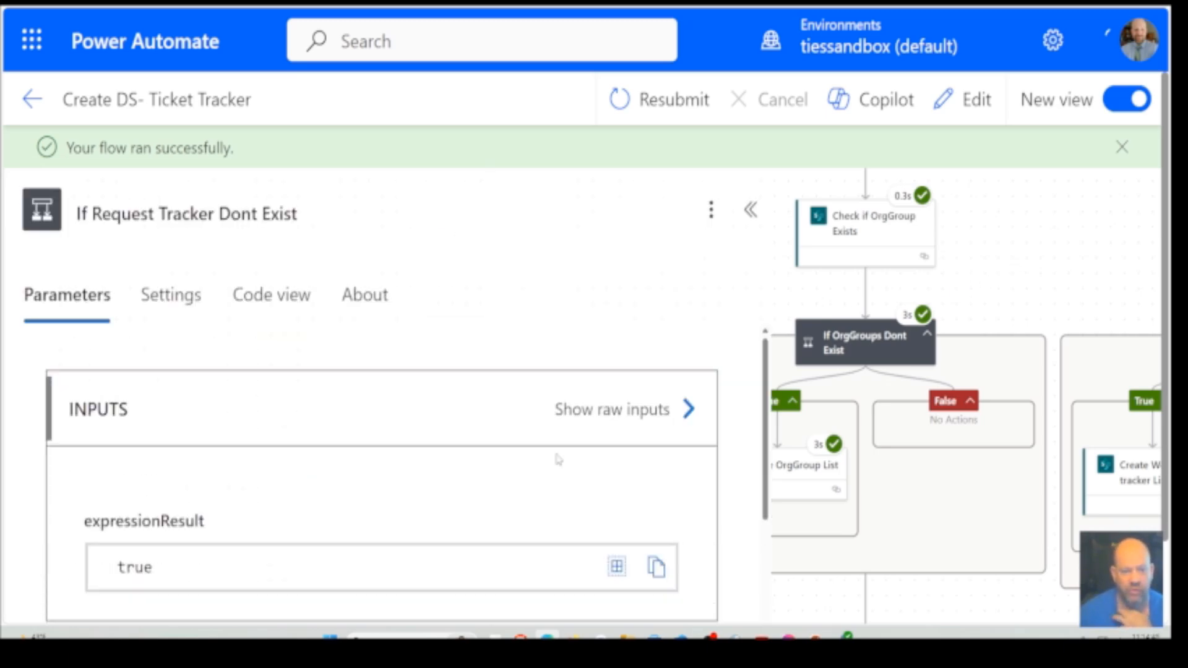
{"action": "scroll", "coordinate": [731, 497], "scroll_direction": "down", "scroll_amount": 5}
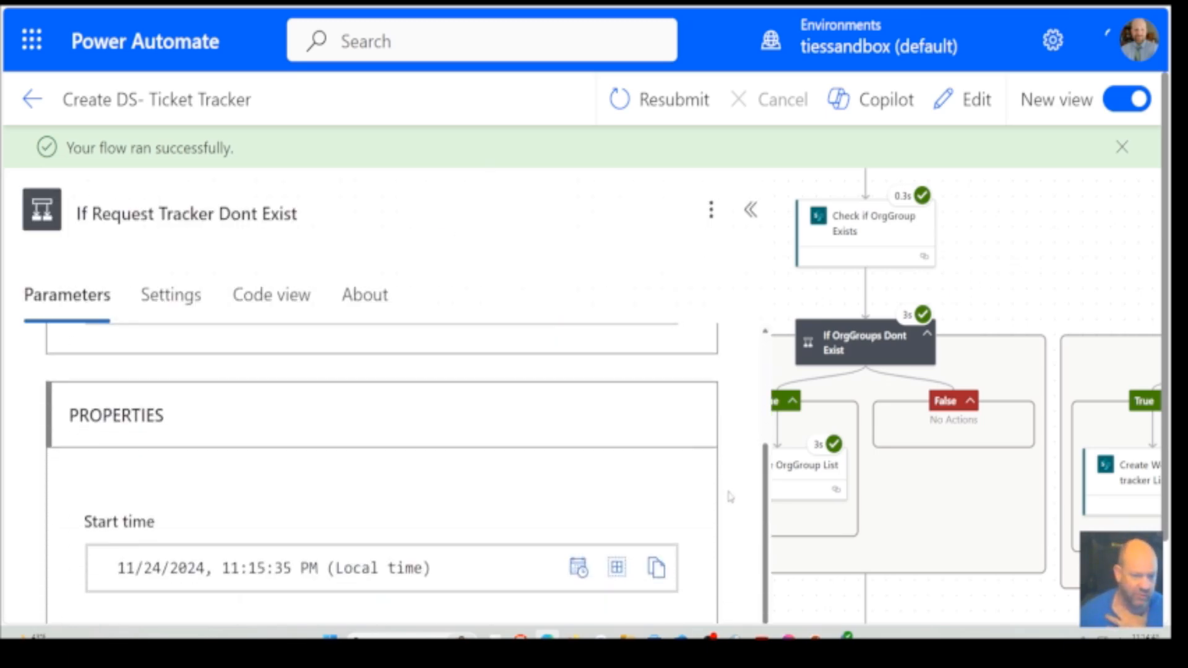
{"action": "scroll", "coordinate": [731, 496], "scroll_direction": "up", "scroll_amount": 5}
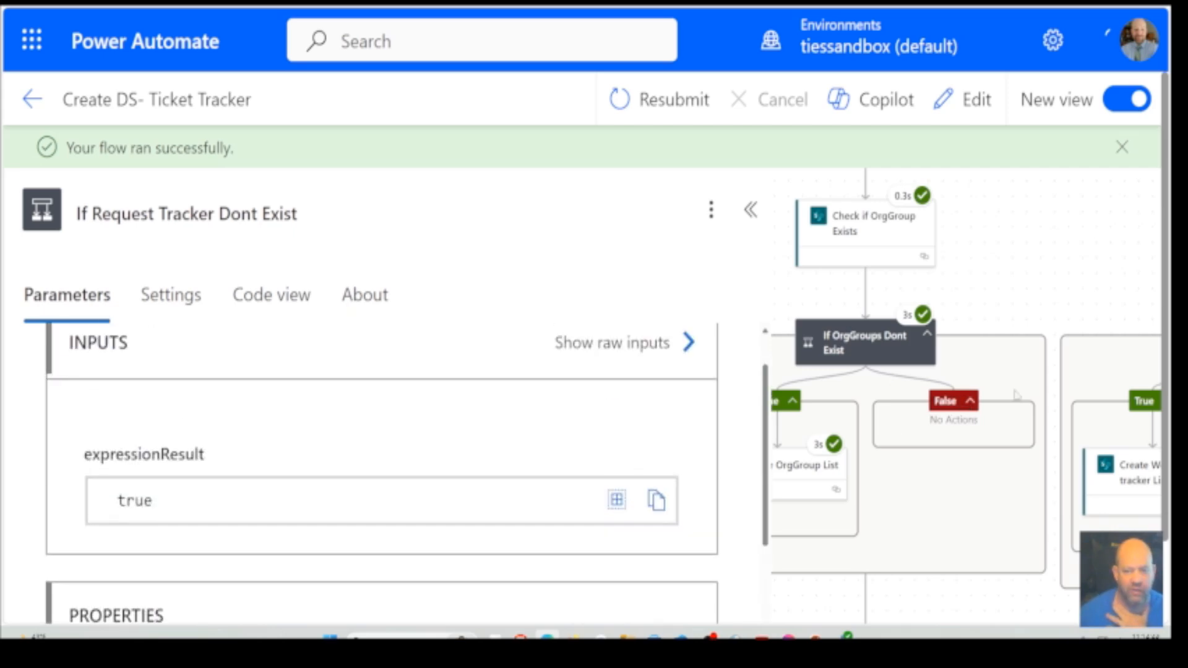
{"action": "left_click", "coordinate": [1059, 306]}
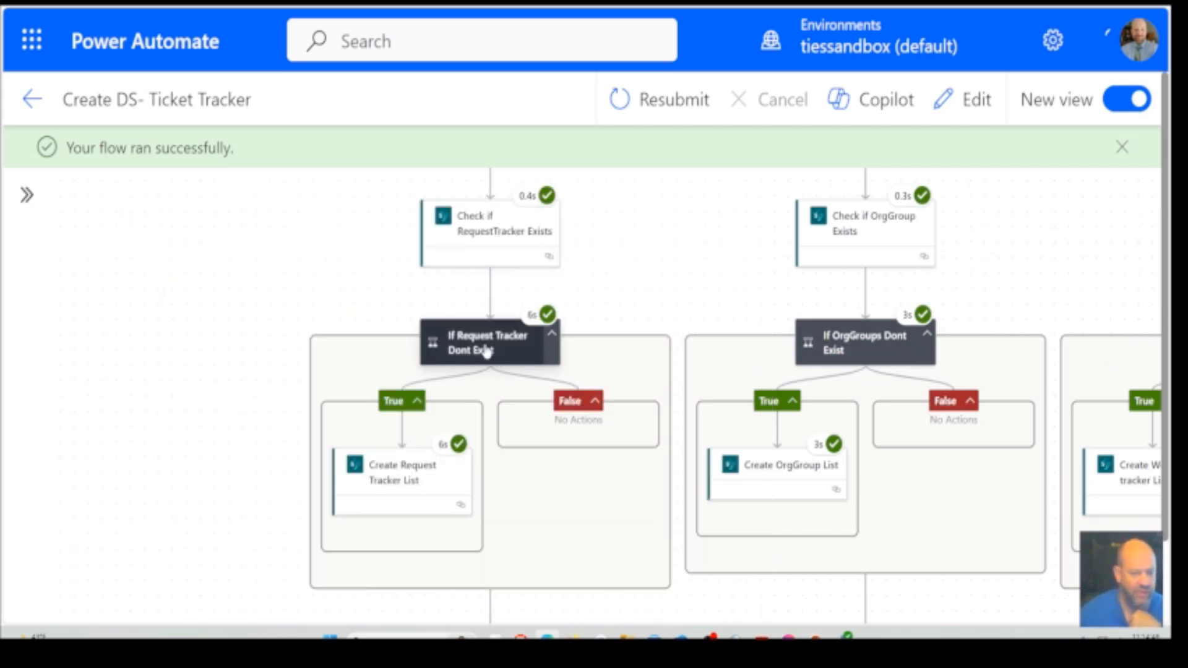
Read through the Create Request Tracker List action's inputs, response body and run properties, including the new list's name and template, and close its details
{"action": "left_click", "coordinate": [410, 487]}
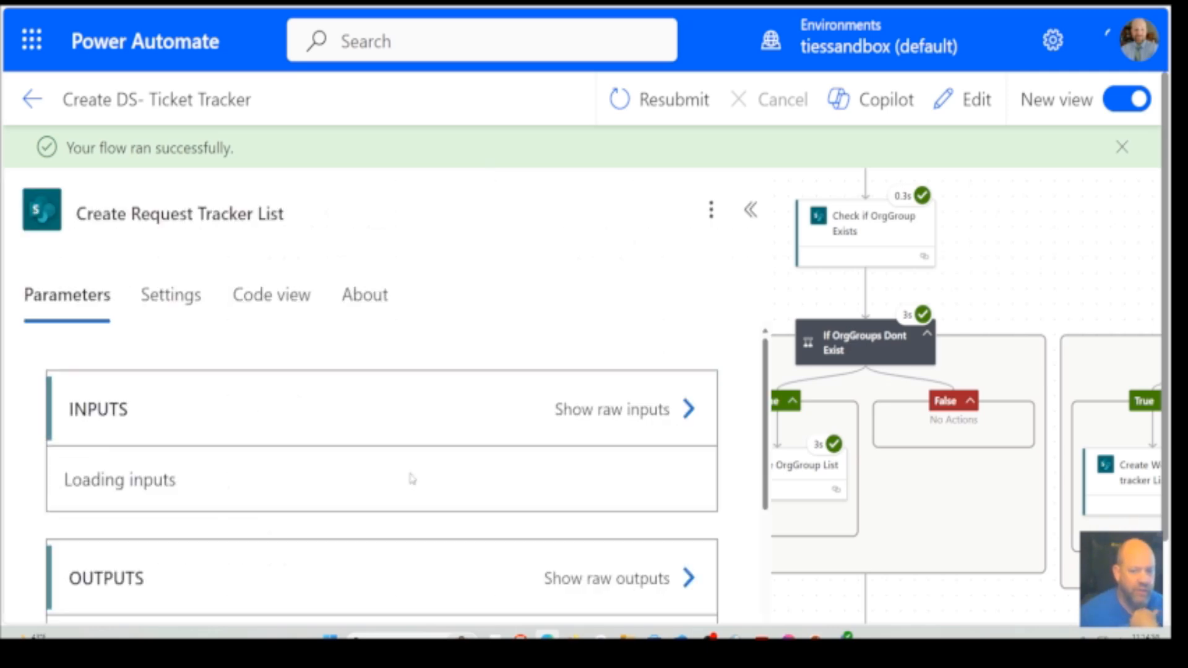
{"action": "scroll", "coordinate": [725, 460], "scroll_direction": "down", "scroll_amount": 10}
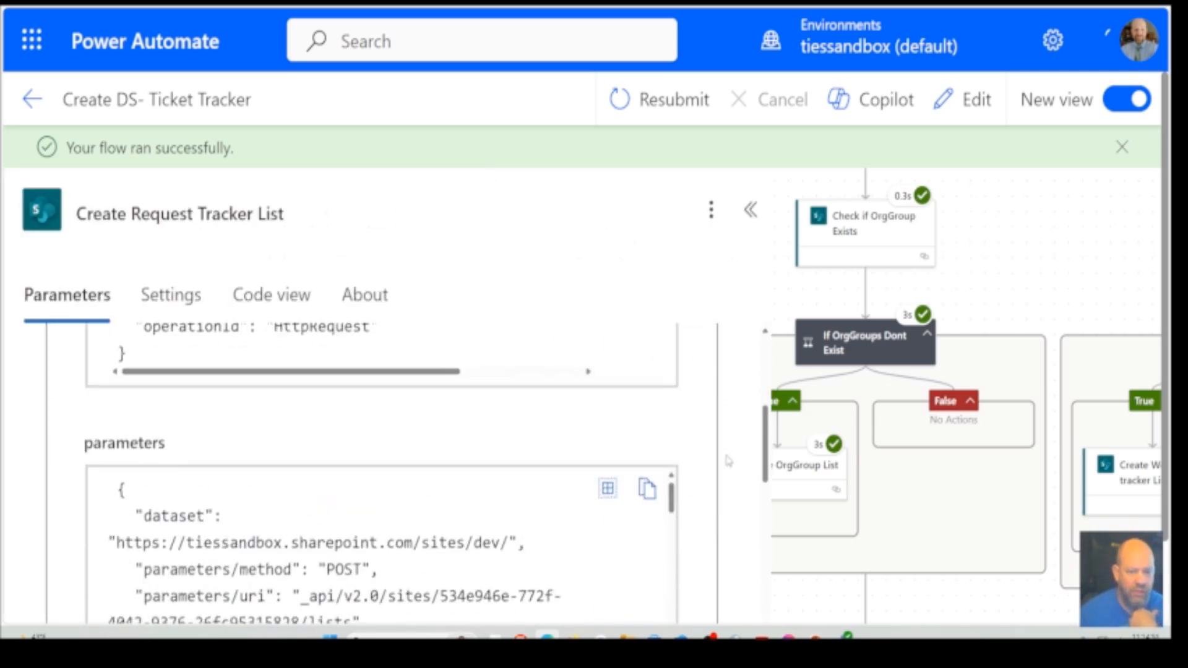
{"action": "scroll", "coordinate": [728, 461], "scroll_direction": "down", "scroll_amount": 5}
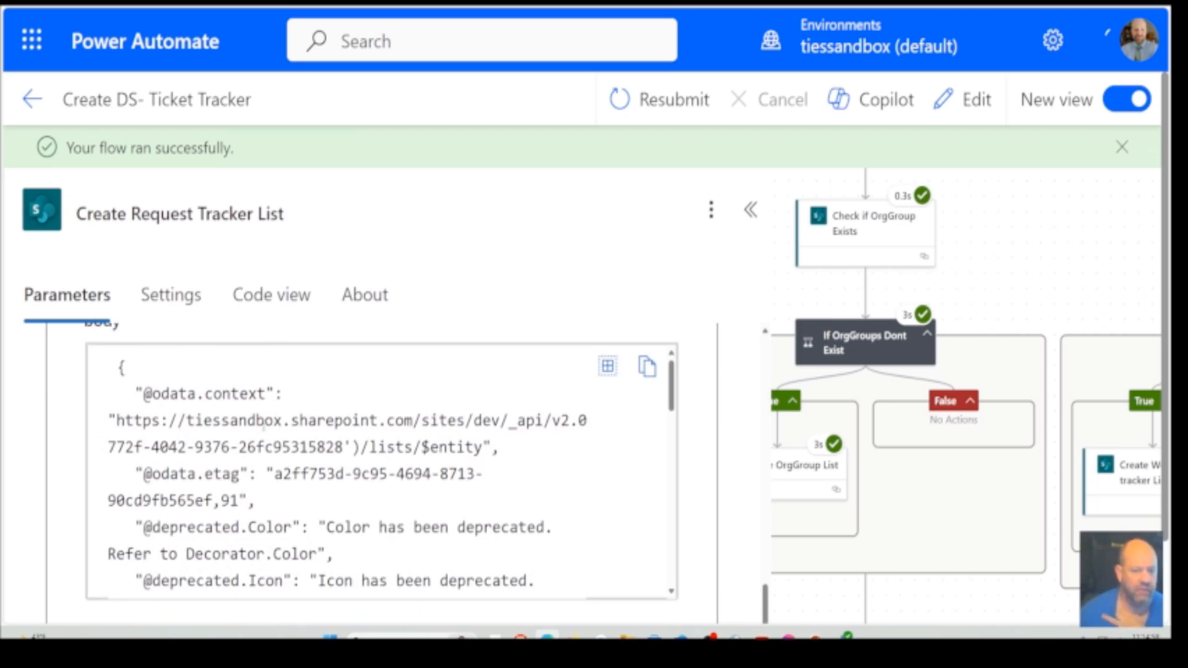
{"action": "scroll", "coordinate": [612, 500], "scroll_direction": "down", "scroll_amount": 5}
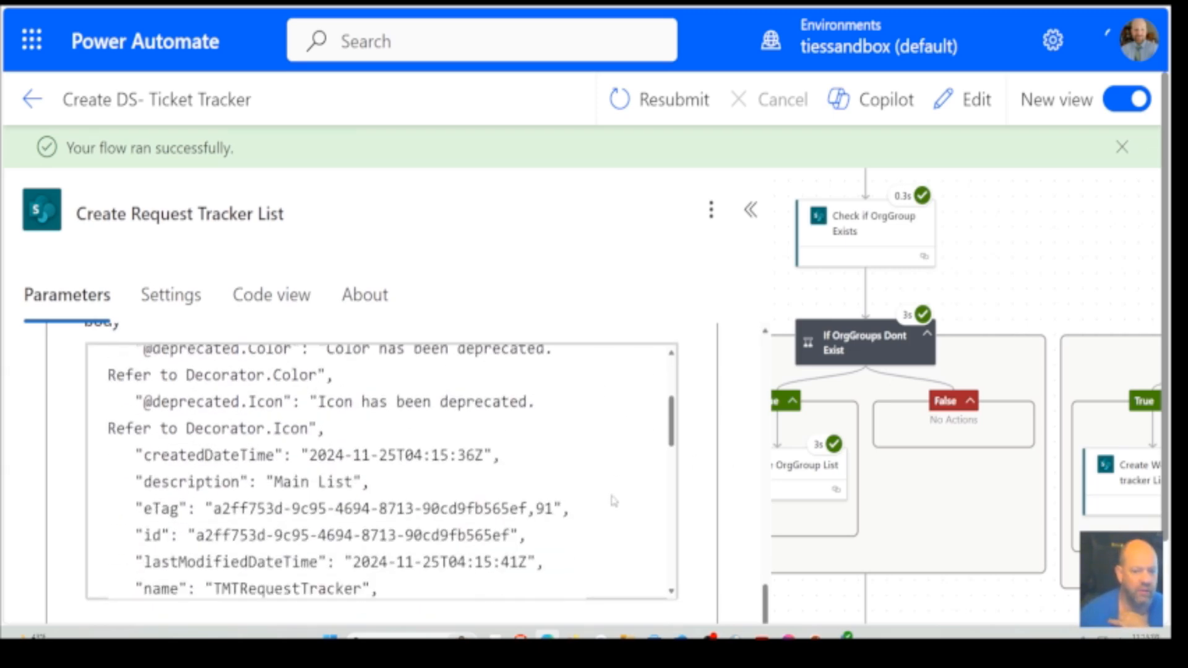
{"action": "scroll", "coordinate": [614, 501], "scroll_direction": "up", "scroll_amount": 2}
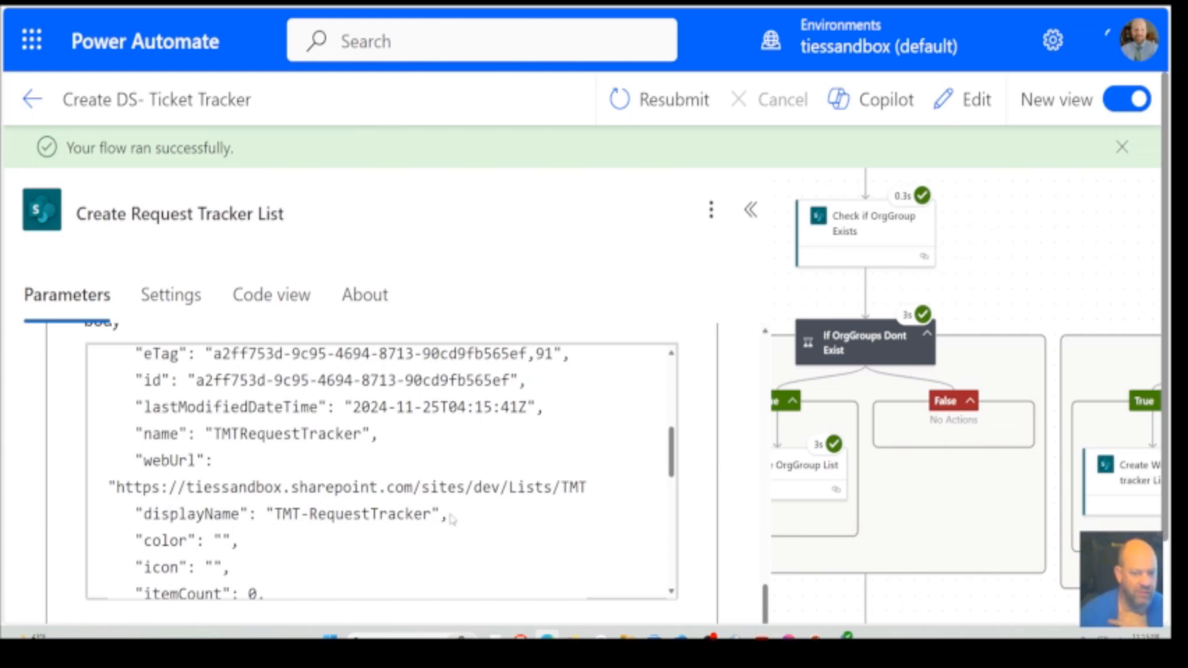
{"action": "scroll", "coordinate": [522, 519], "scroll_direction": "down", "scroll_amount": 5}
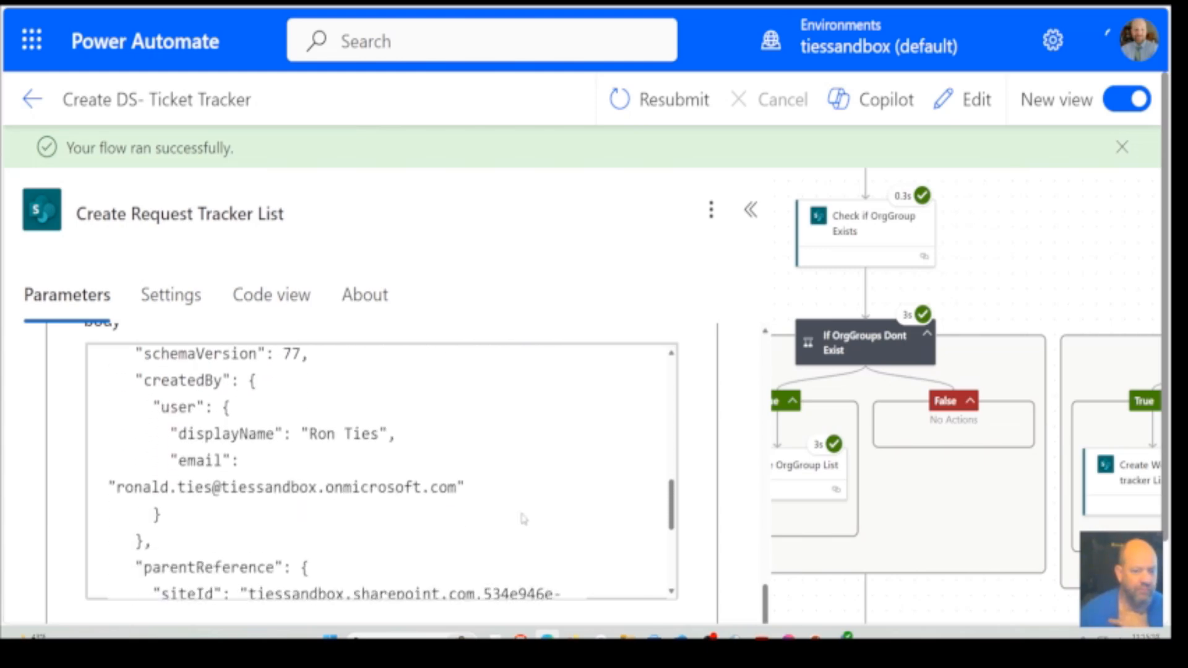
{"action": "scroll", "coordinate": [523, 518], "scroll_direction": "down", "scroll_amount": 2}
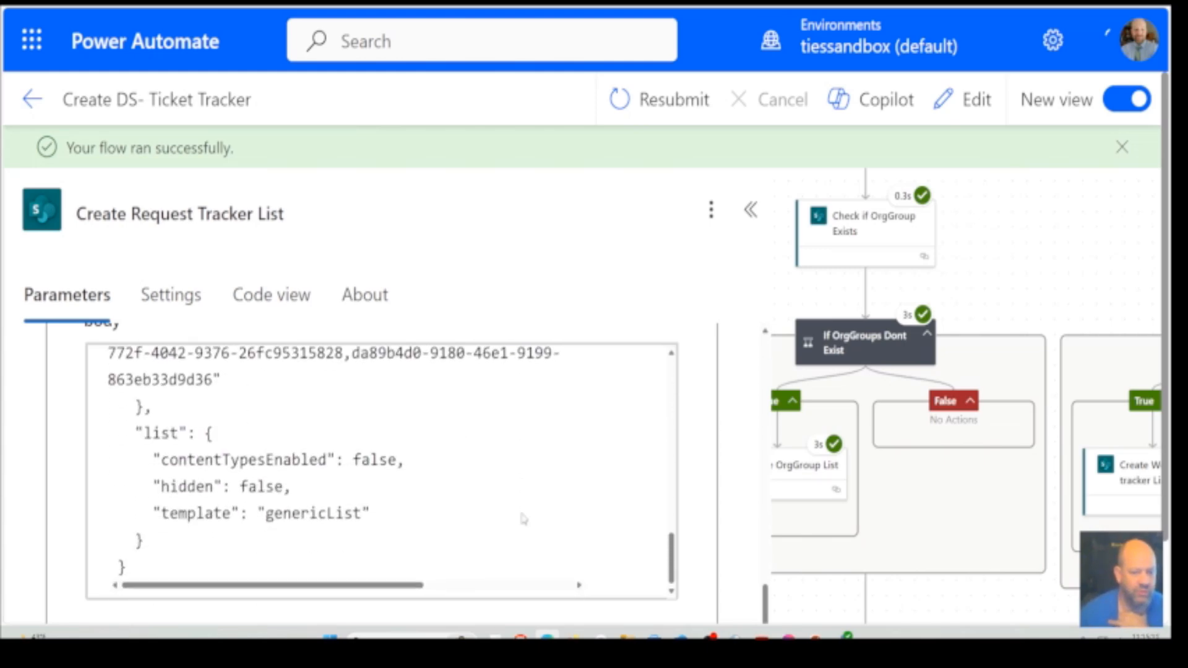
{"action": "scroll", "coordinate": [523, 518], "scroll_direction": "up", "scroll_amount": 15}
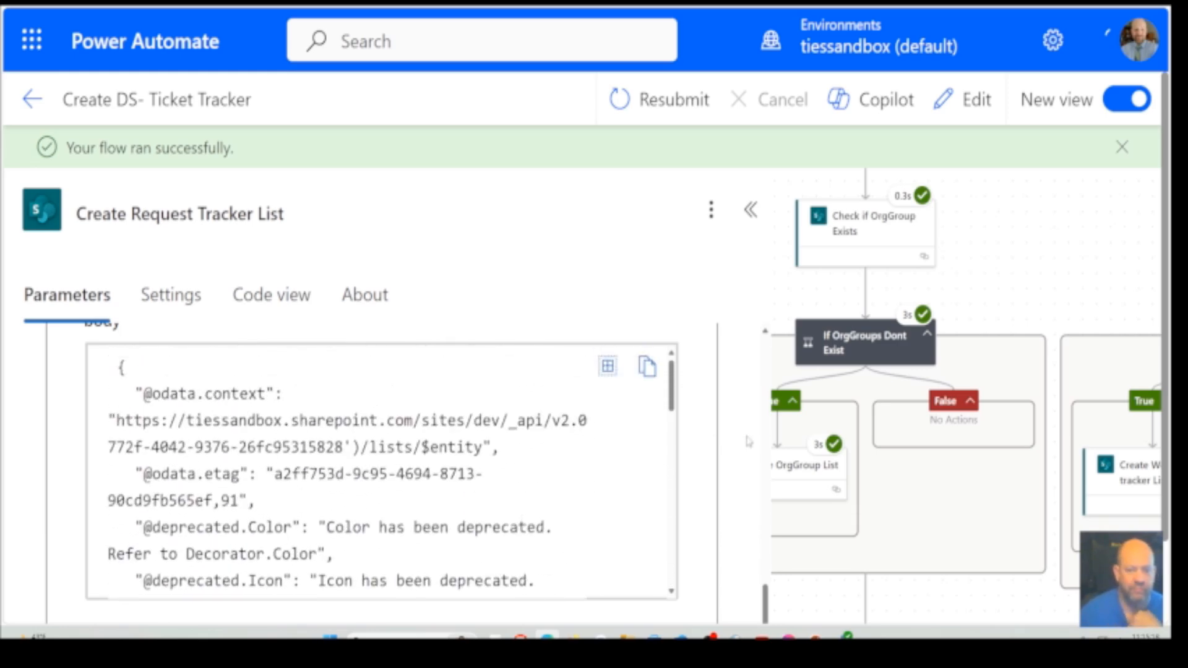
{"action": "scroll", "coordinate": [742, 442], "scroll_direction": "down", "scroll_amount": 5}
{"action": "scroll", "coordinate": [742, 442], "scroll_direction": "down", "scroll_amount": 4}
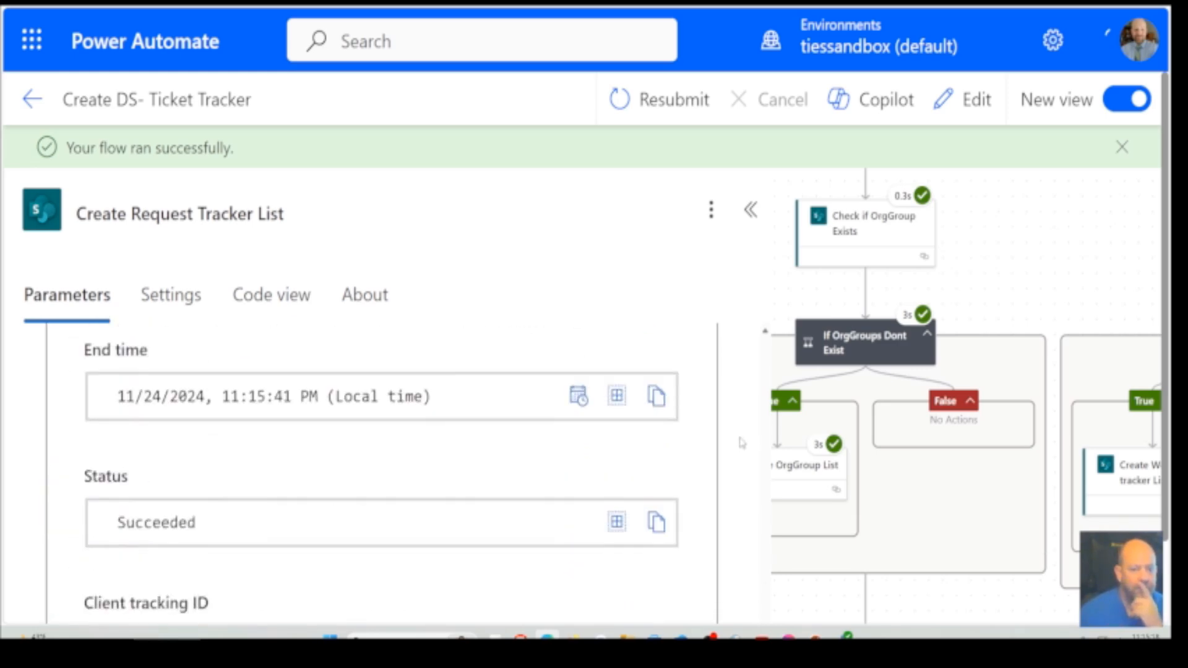
{"action": "left_click", "coordinate": [1008, 595]}
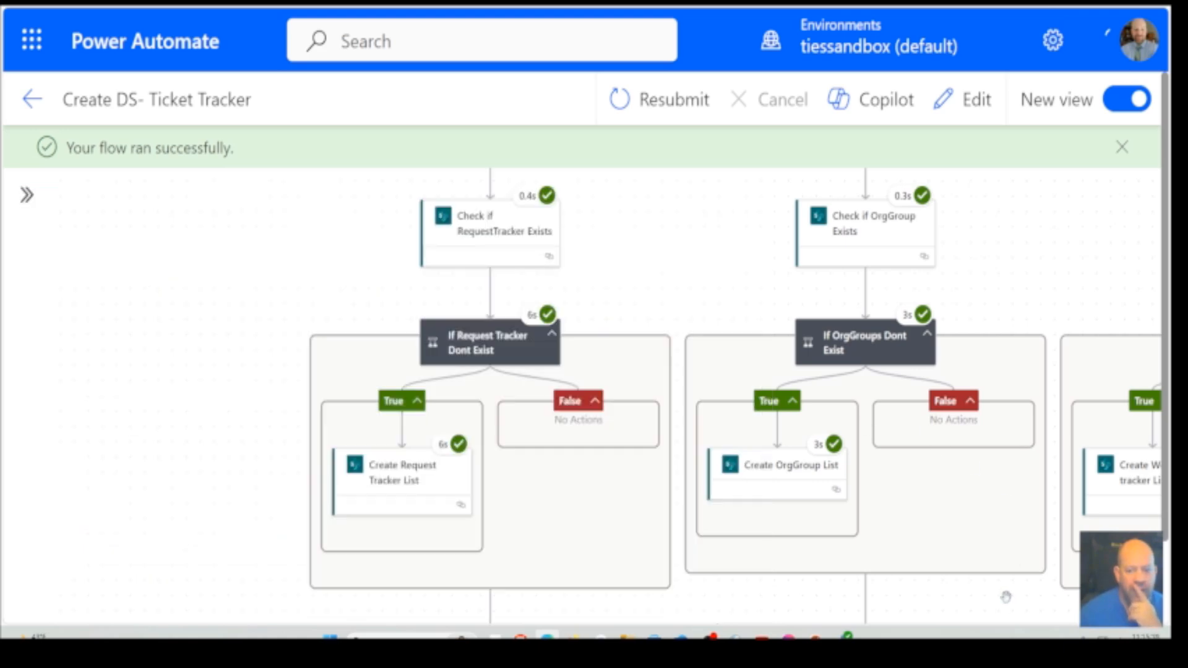
Inspect the Check if Admin Group Exists action at the end of the flow, read its response body and close its details
{"action": "scroll", "coordinate": [1003, 594], "scroll_direction": "down", "scroll_amount": 4}
{"action": "left_click_drag", "start_coordinate": [1048, 541], "coordinate": [420, 547]}
{"action": "left_click_drag", "start_coordinate": [786, 508], "coordinate": [335, 477]}
{"action": "left_click_drag", "start_coordinate": [947, 458], "coordinate": [695, 432]}
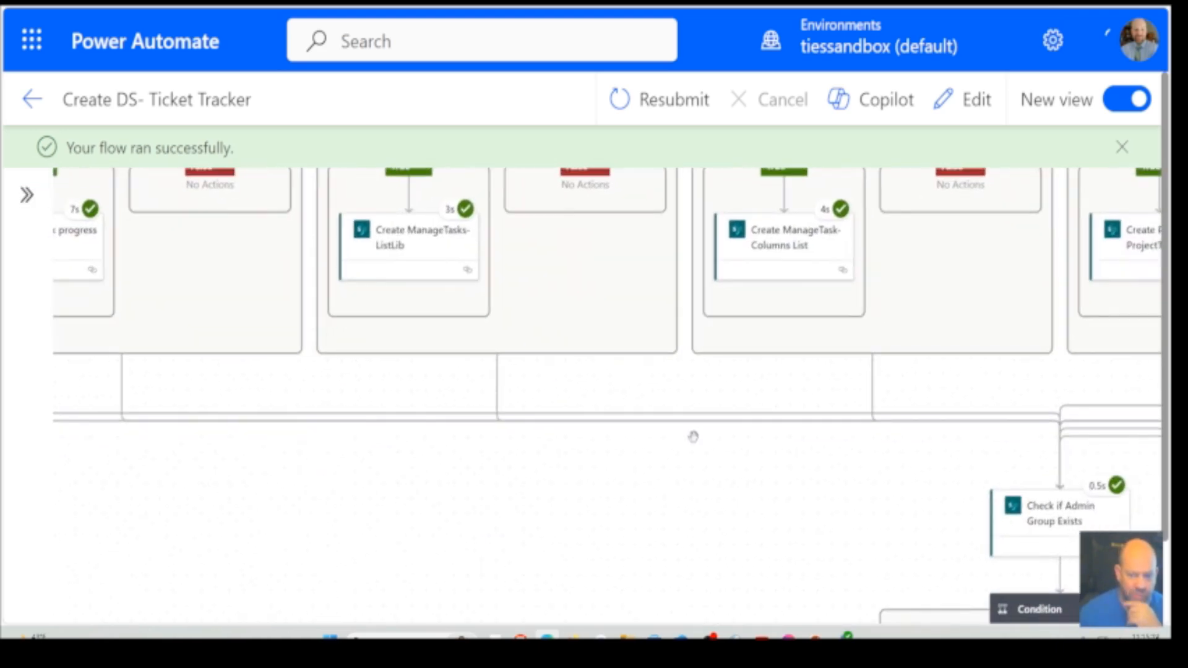
{"action": "left_click_drag", "start_coordinate": [668, 477], "coordinate": [289, 350]}
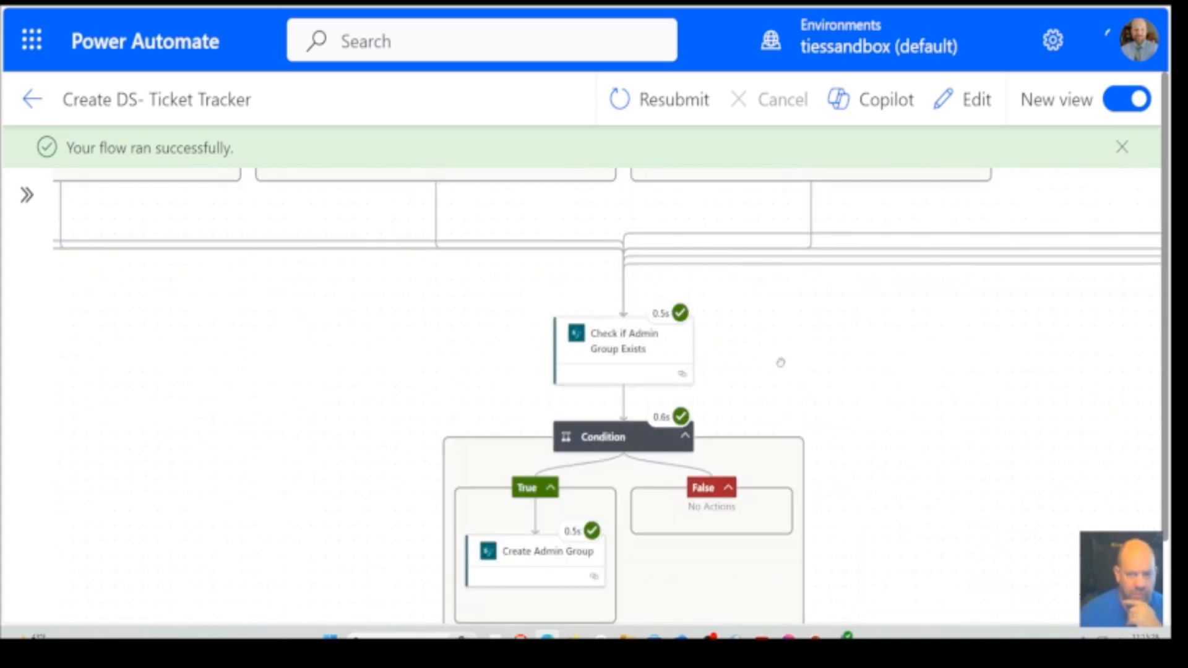
{"action": "left_click_drag", "start_coordinate": [768, 348], "coordinate": [770, 268]}
{"action": "left_click", "coordinate": [615, 251]}
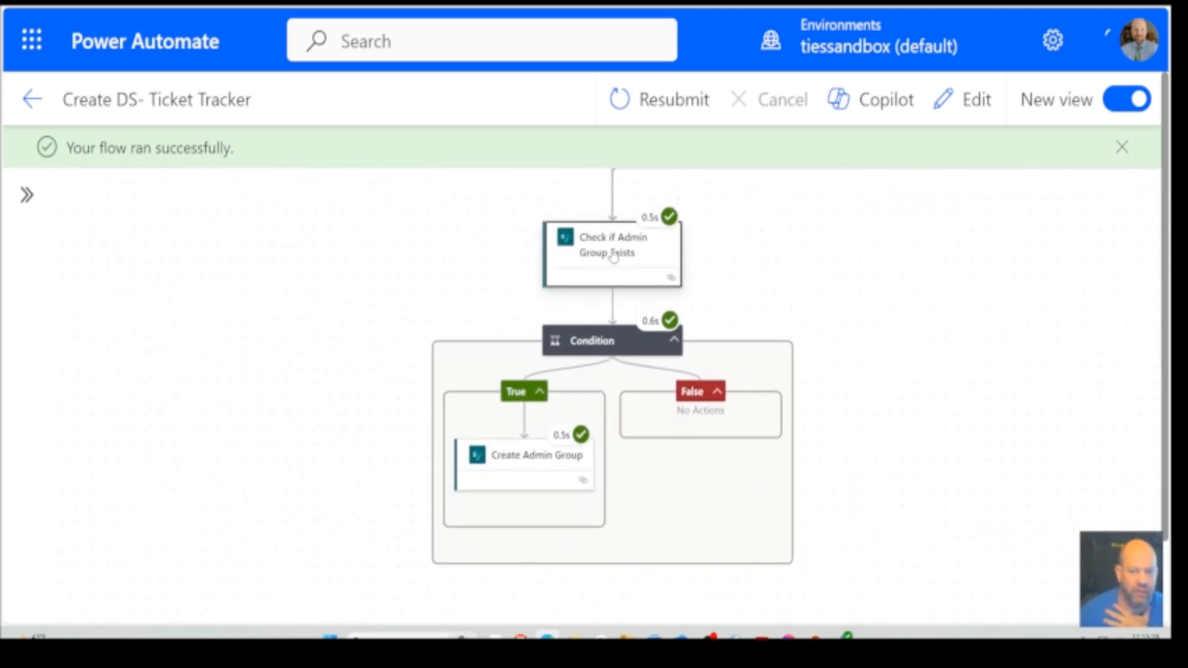
{"action": "scroll", "coordinate": [745, 491], "scroll_direction": "down", "scroll_amount": 10}
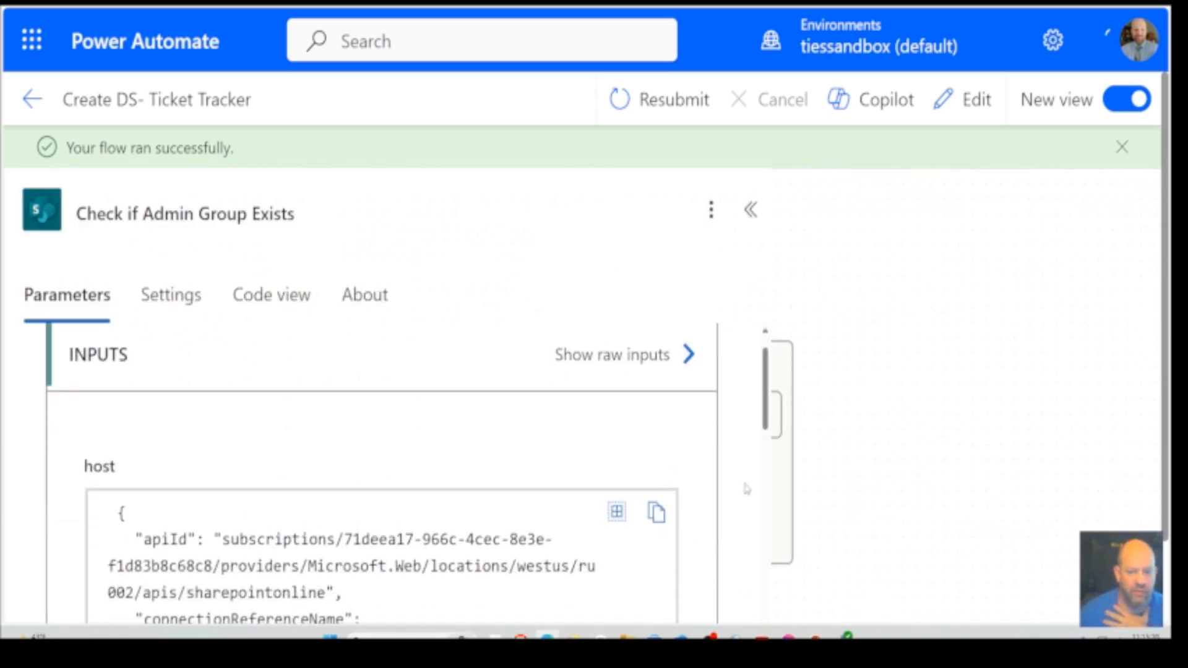
{"action": "scroll", "coordinate": [746, 488], "scroll_direction": "down", "scroll_amount": 4}
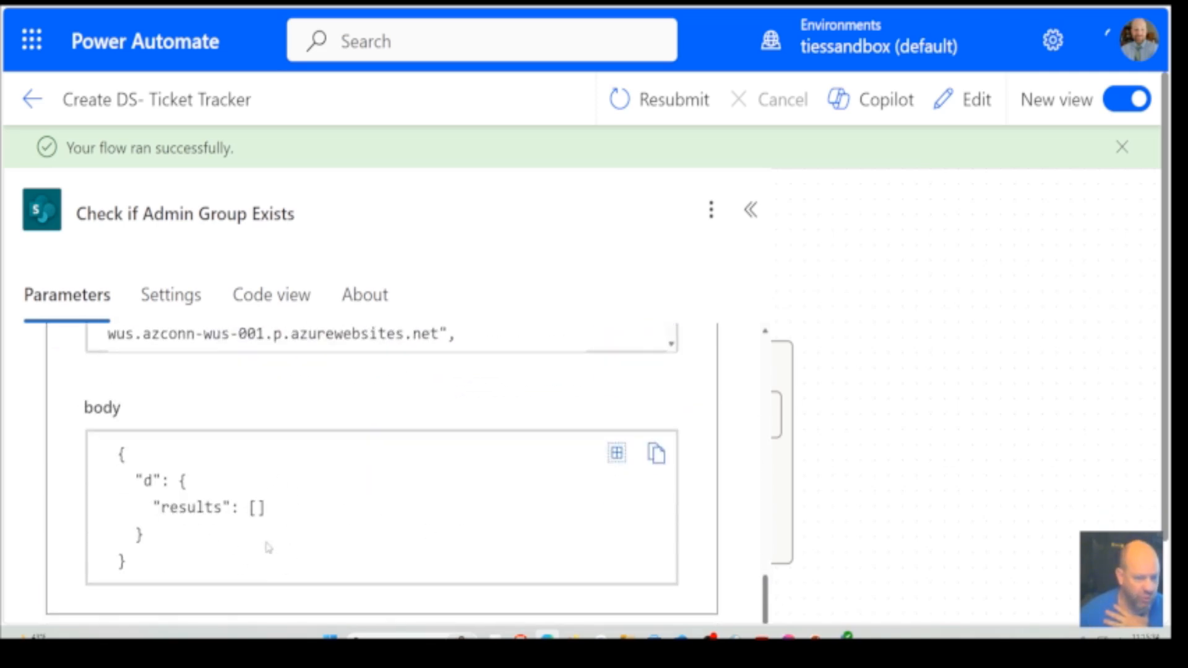
{"action": "left_click", "coordinate": [751, 209]}
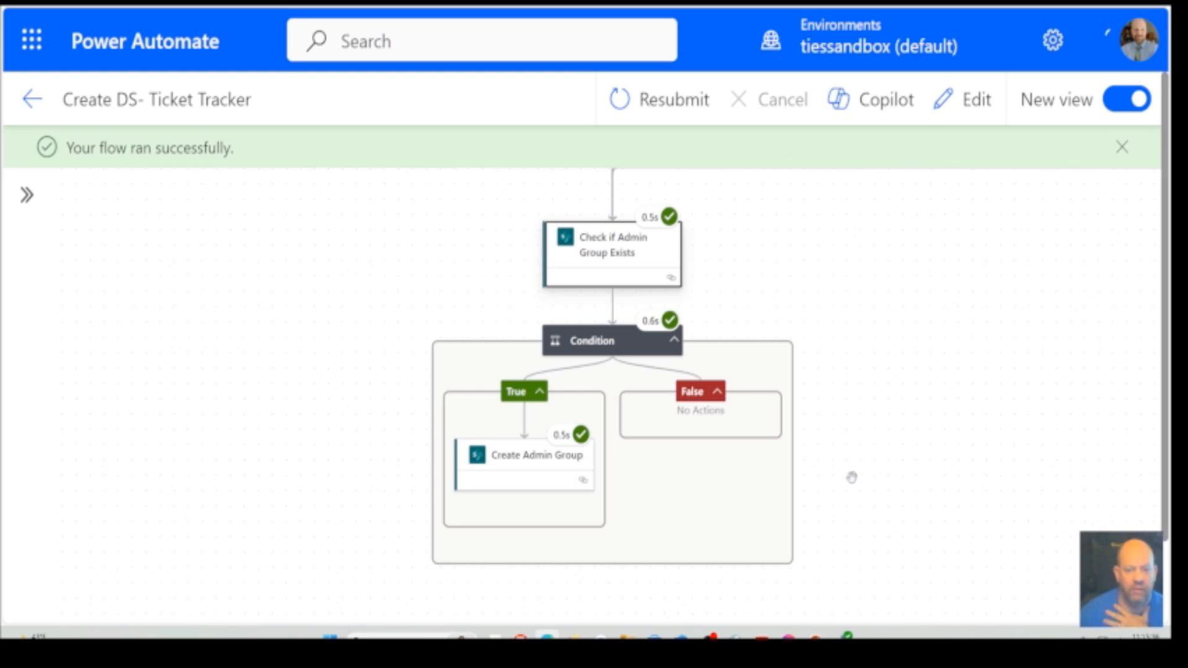
Examine the Create Admin Group action's outputs, including the status code and the group's Id, LoginName and Title in the response body
{"action": "left_click", "coordinate": [527, 470]}
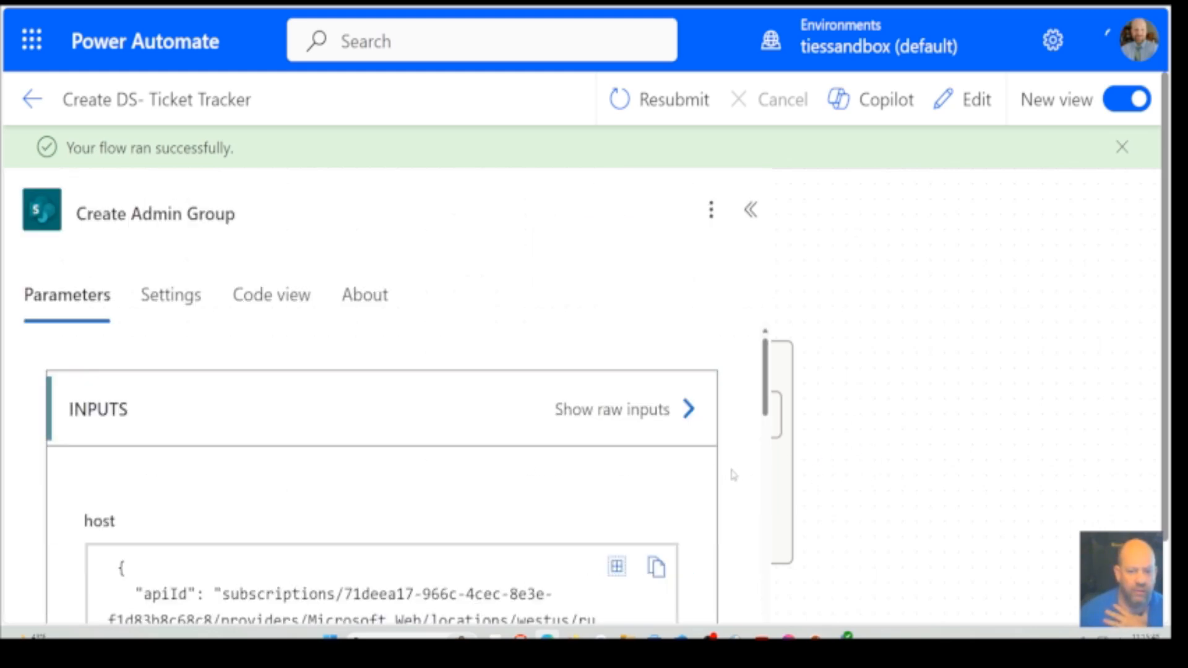
{"action": "scroll", "coordinate": [733, 475], "scroll_direction": "down", "scroll_amount": 15}
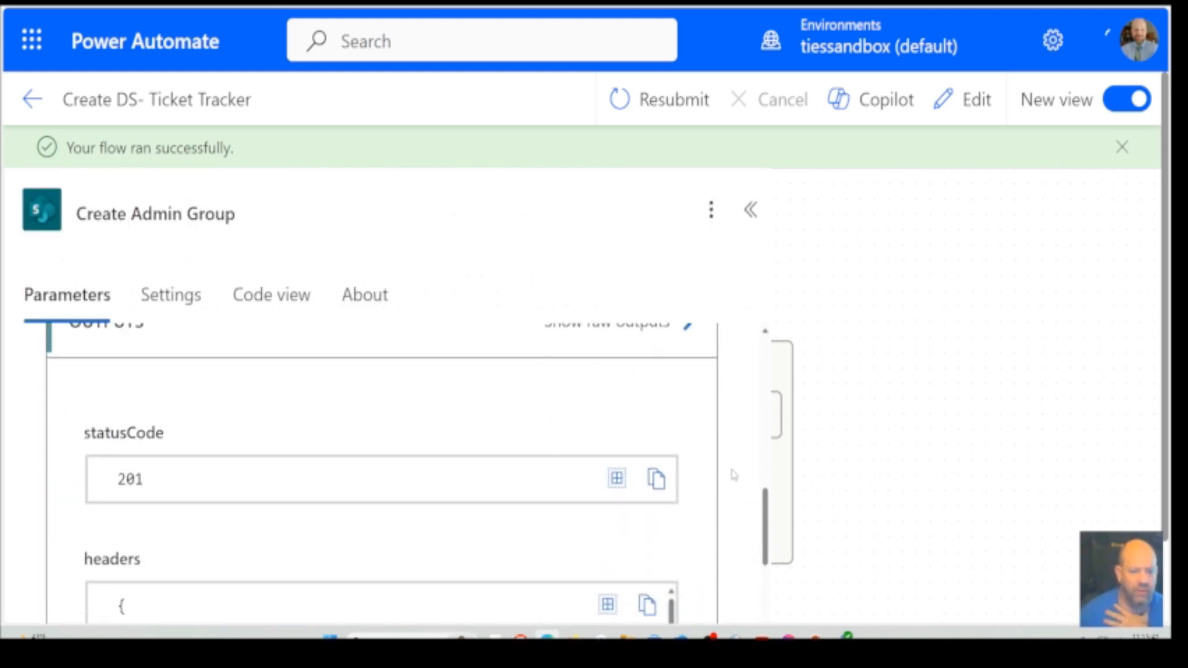
{"action": "scroll", "coordinate": [733, 474], "scroll_direction": "down", "scroll_amount": 3}
{"action": "scroll", "coordinate": [732, 472], "scroll_direction": "up", "scroll_amount": 3}
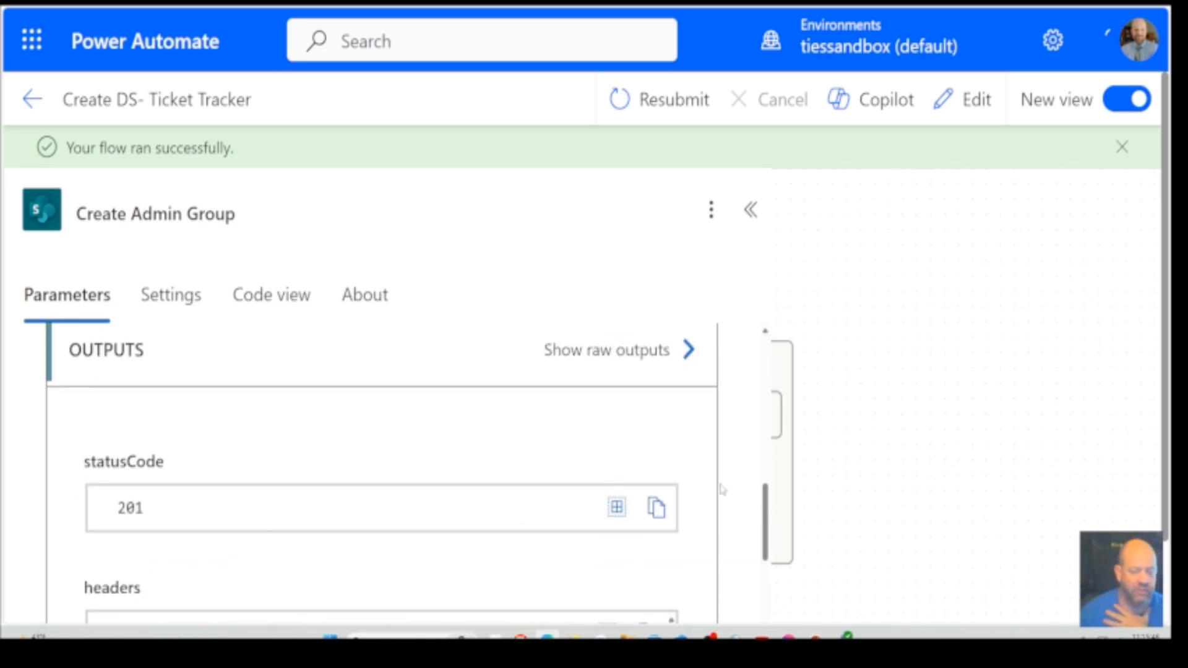
{"action": "scroll", "coordinate": [722, 490], "scroll_direction": "down", "scroll_amount": 8}
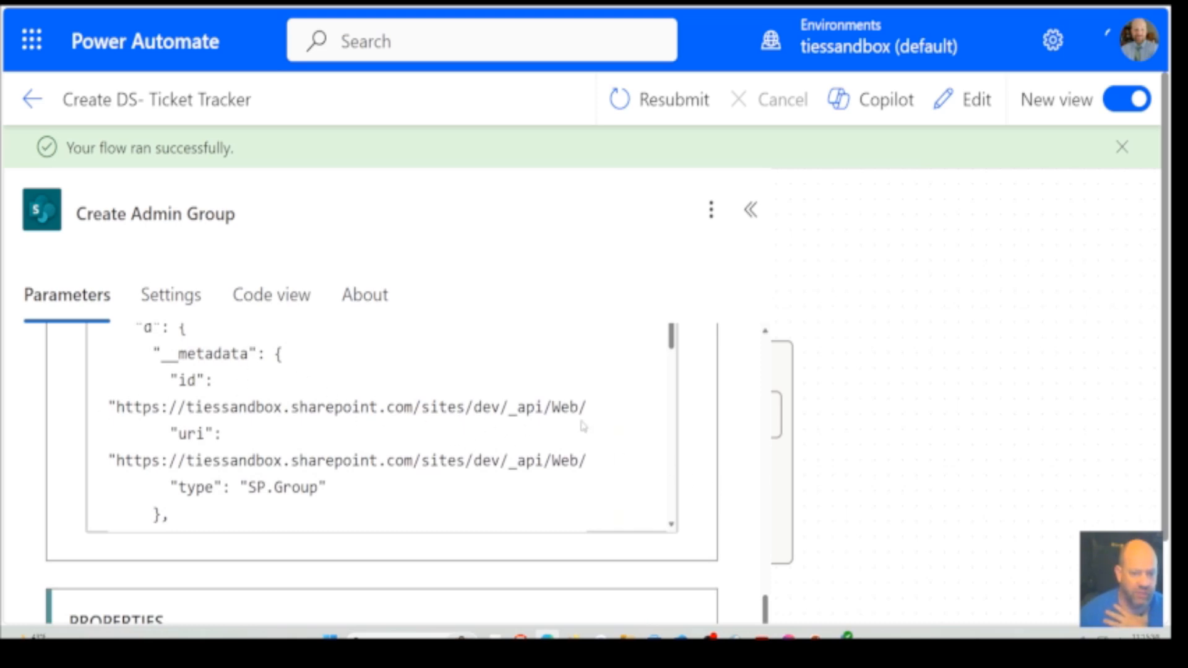
{"action": "scroll", "coordinate": [568, 450], "scroll_direction": "down", "scroll_amount": 3}
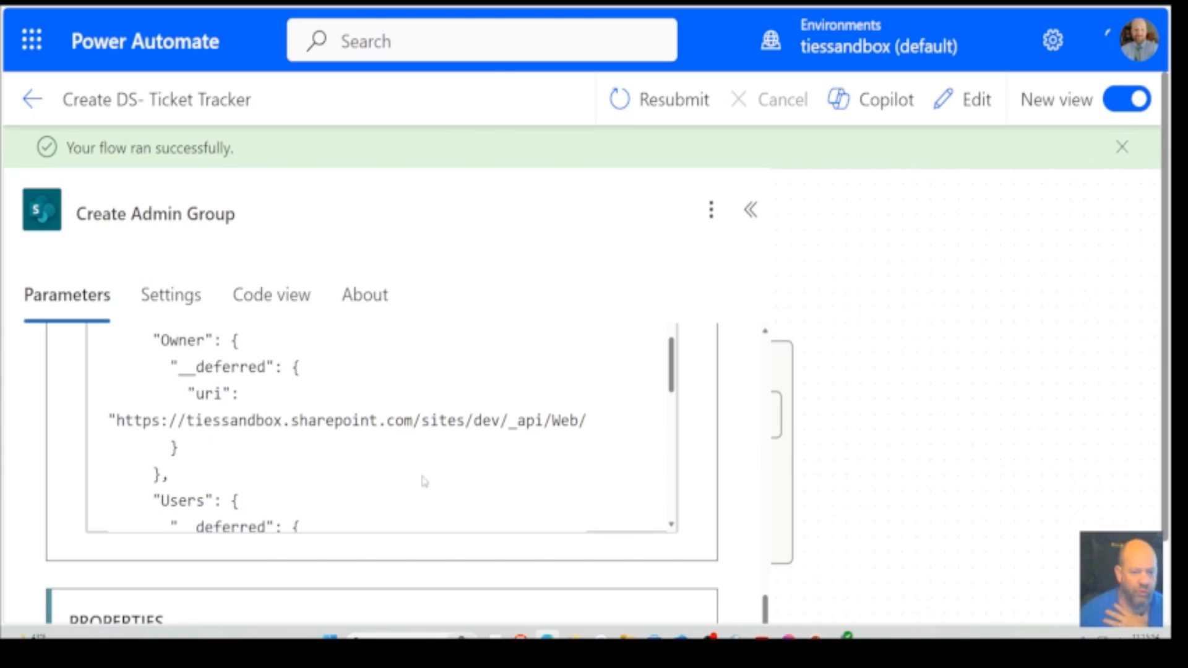
{"action": "scroll", "coordinate": [424, 482], "scroll_direction": "down", "scroll_amount": 5}
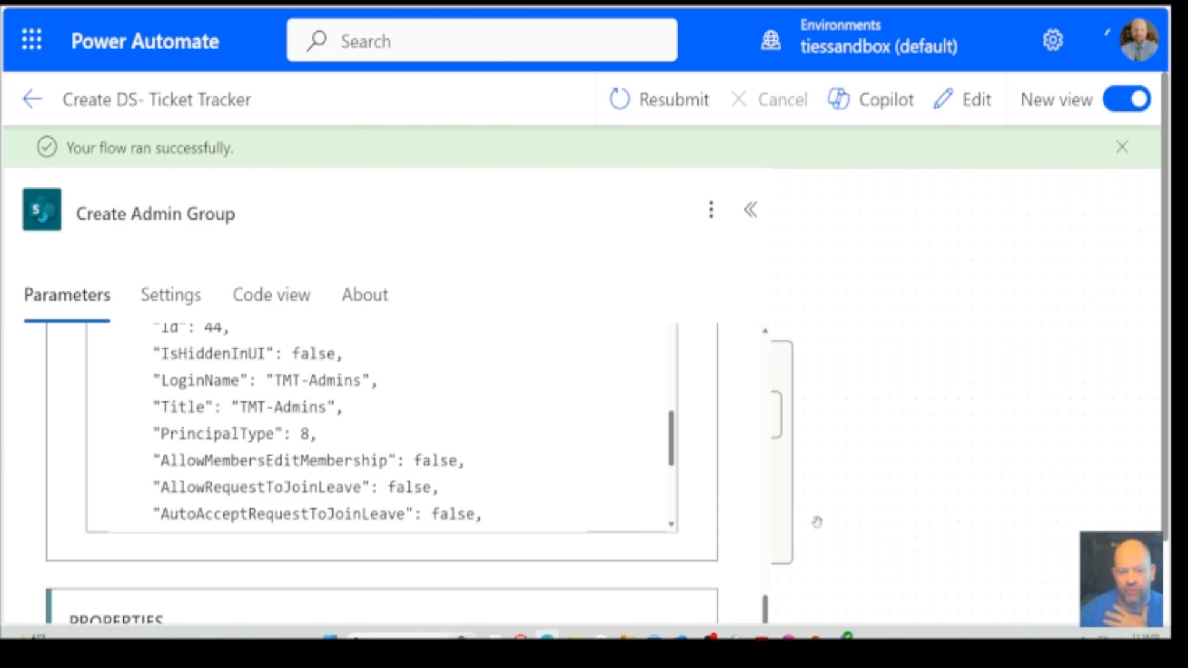
{"action": "scroll", "coordinate": [500, 446], "scroll_direction": "up", "scroll_amount": 1}
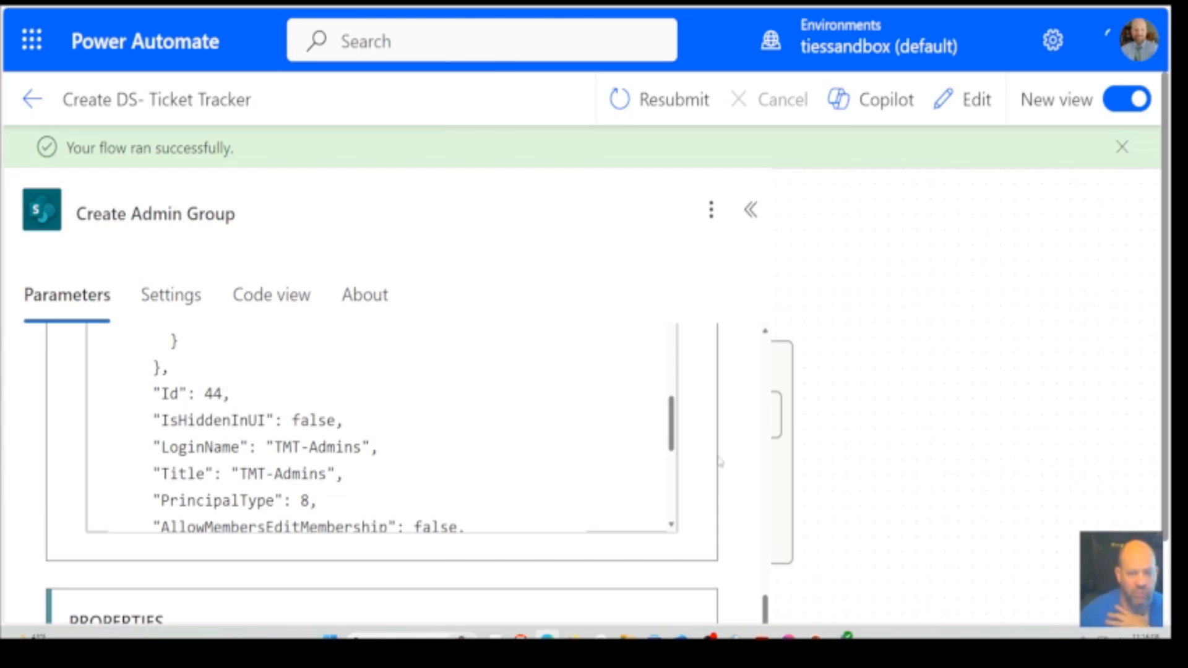
Check the Create Admin Group action's run properties, close its details and review the successful run back to the start of the flow
{"action": "scroll", "coordinate": [734, 475], "scroll_direction": "down", "scroll_amount": 4}
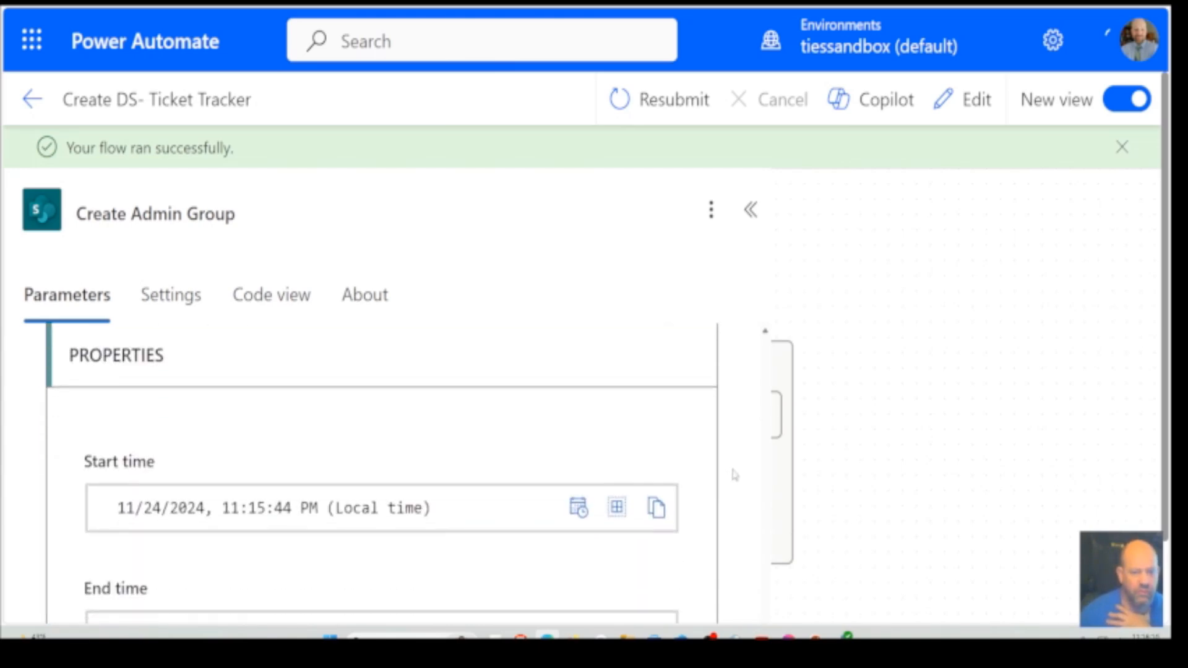
{"action": "left_click", "coordinate": [1034, 476]}
{"action": "scroll", "coordinate": [986, 472], "scroll_direction": "down", "scroll_amount": 3}
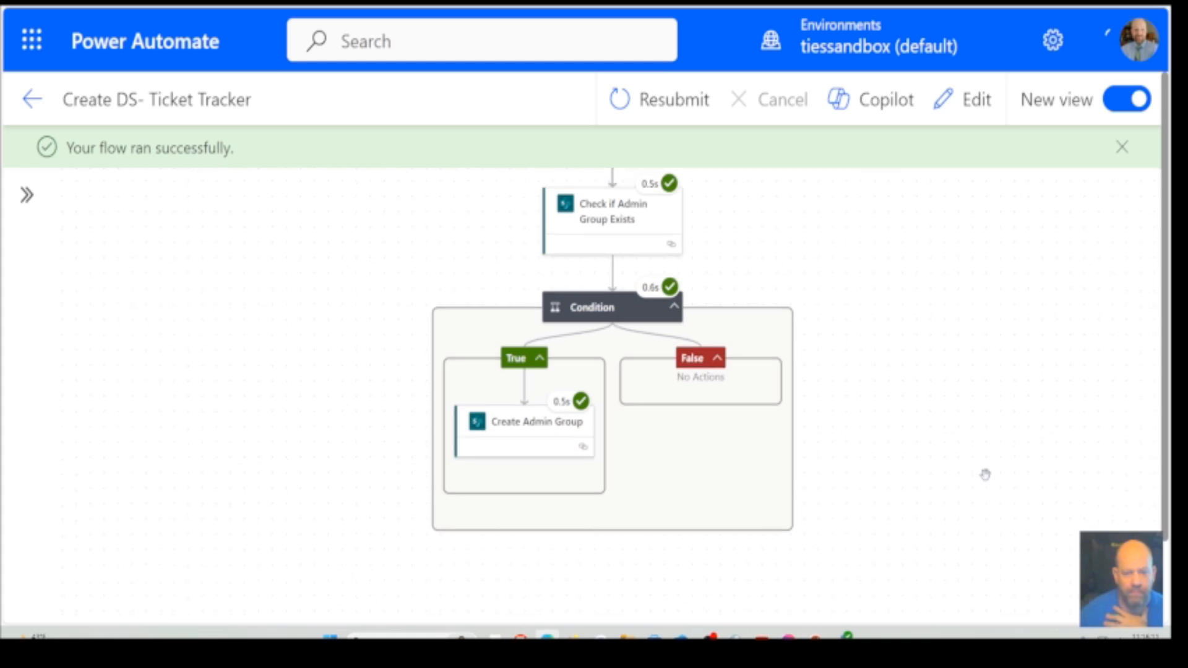
{"action": "scroll", "coordinate": [790, 567], "scroll_direction": "up", "scroll_amount": 10}
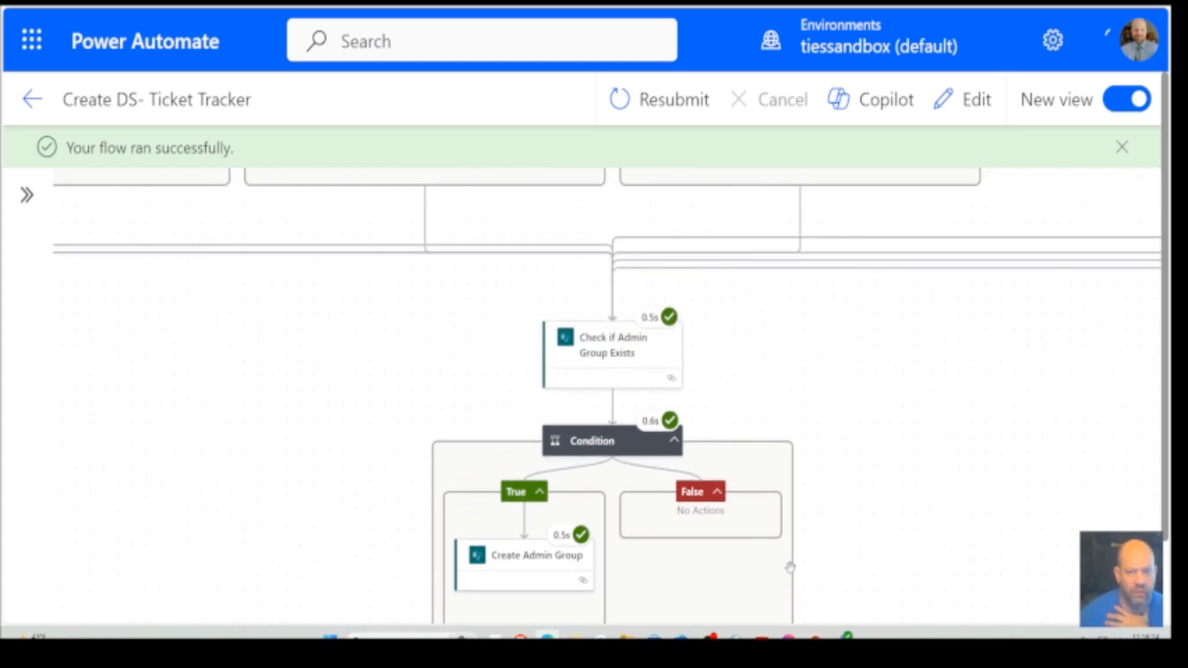
{"action": "scroll", "coordinate": [790, 567], "scroll_direction": "up", "scroll_amount": 2}
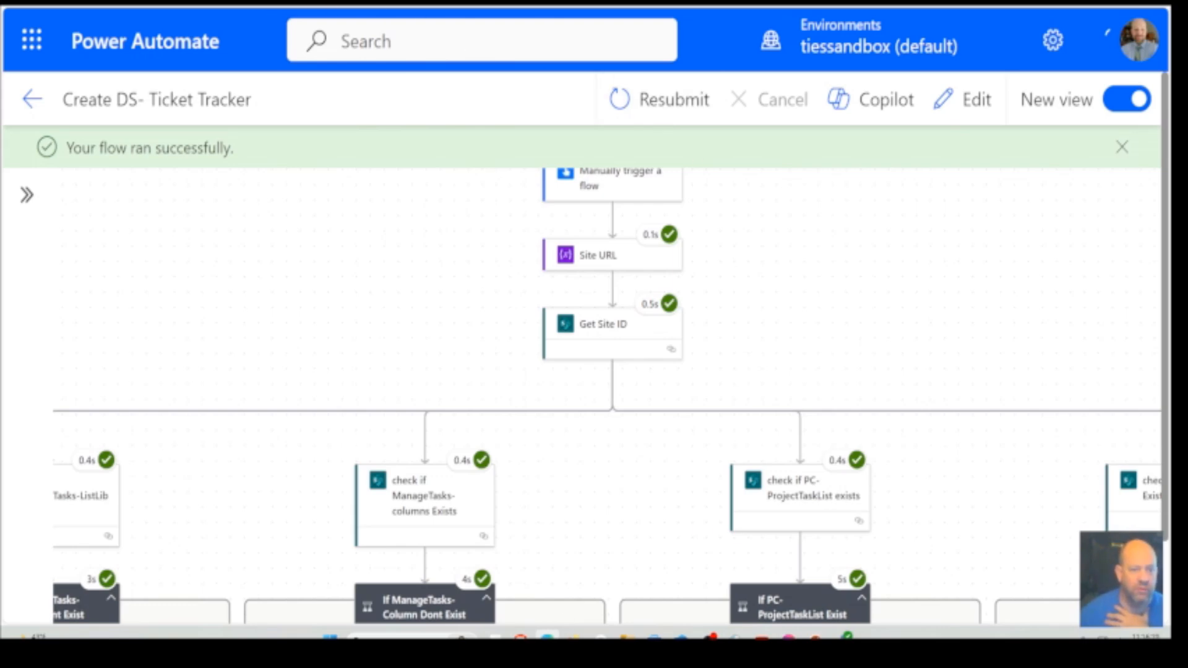
Switch to the SharePoint Dev Site and open its site contents
{"action": "left_click", "coordinate": [451, 3]}
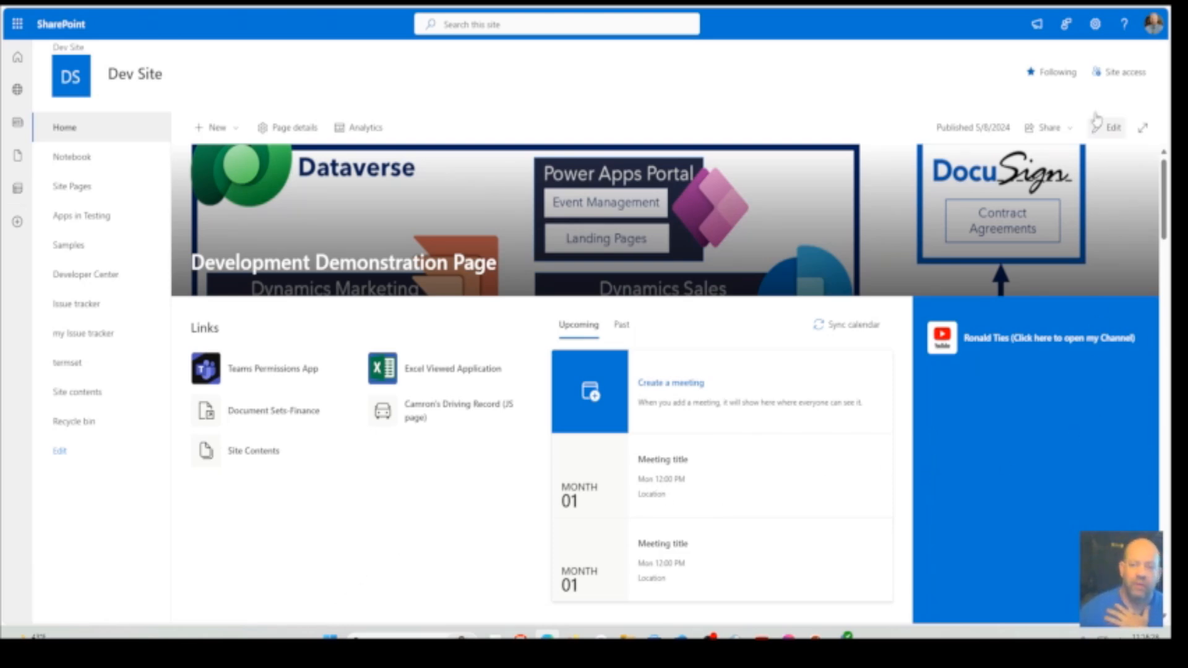
{"action": "left_click", "coordinate": [1095, 36]}
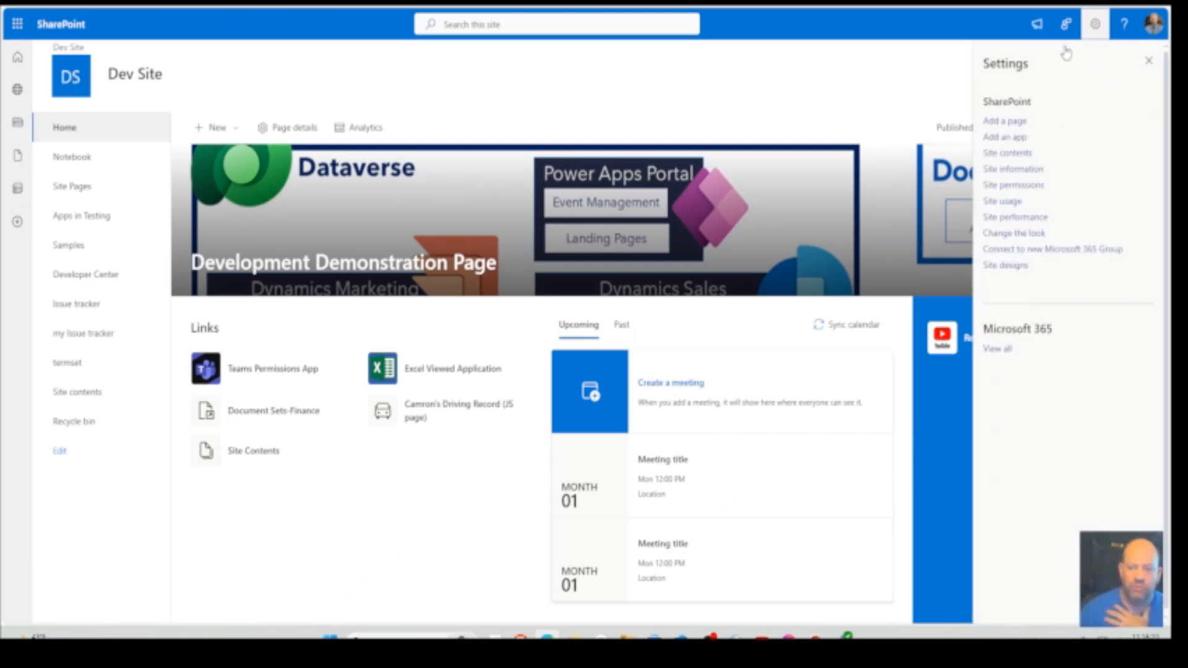
{"action": "left_click", "coordinate": [992, 156]}
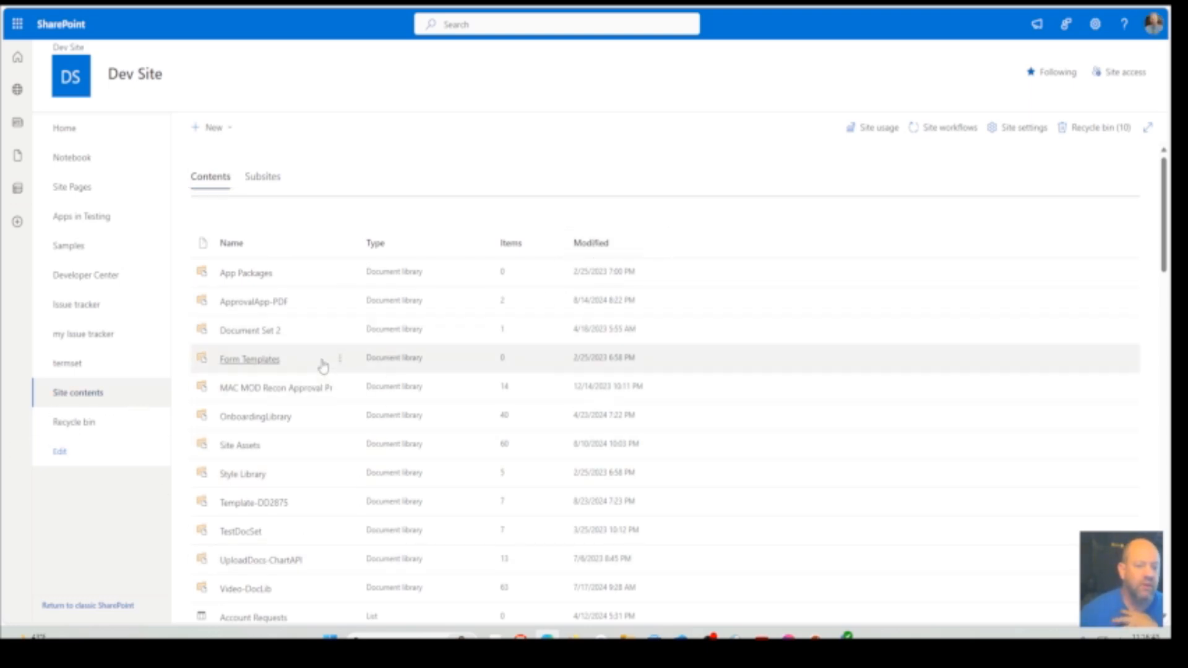
Look through the site contents for the PC-, TMT- and Project-Milestones lists and check their modified dates
{"action": "scroll", "coordinate": [319, 368], "scroll_direction": "down", "scroll_amount": 5}
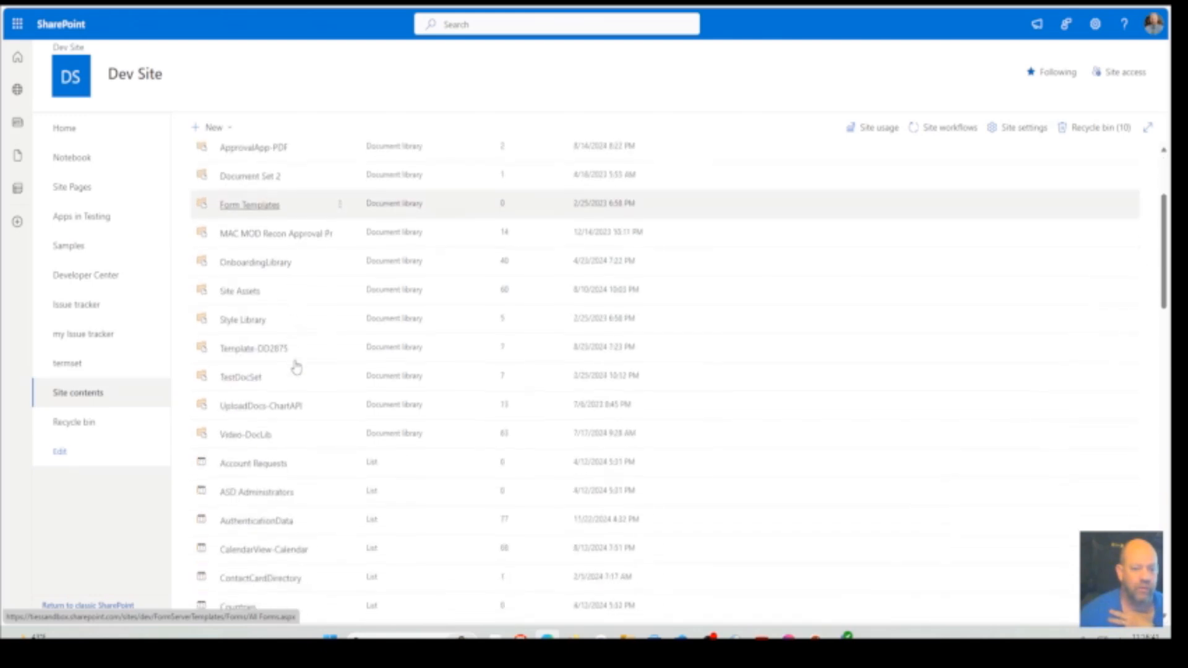
{"action": "scroll", "coordinate": [372, 321], "scroll_direction": "down", "scroll_amount": 6}
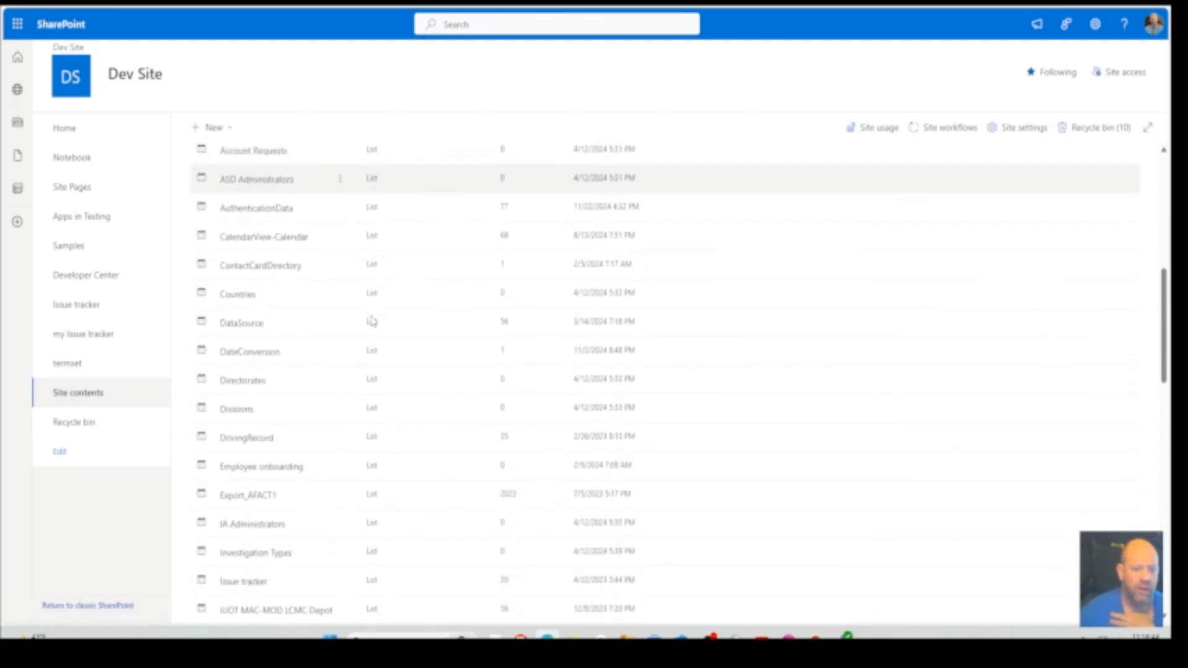
{"action": "scroll", "coordinate": [372, 320], "scroll_direction": "down", "scroll_amount": 9}
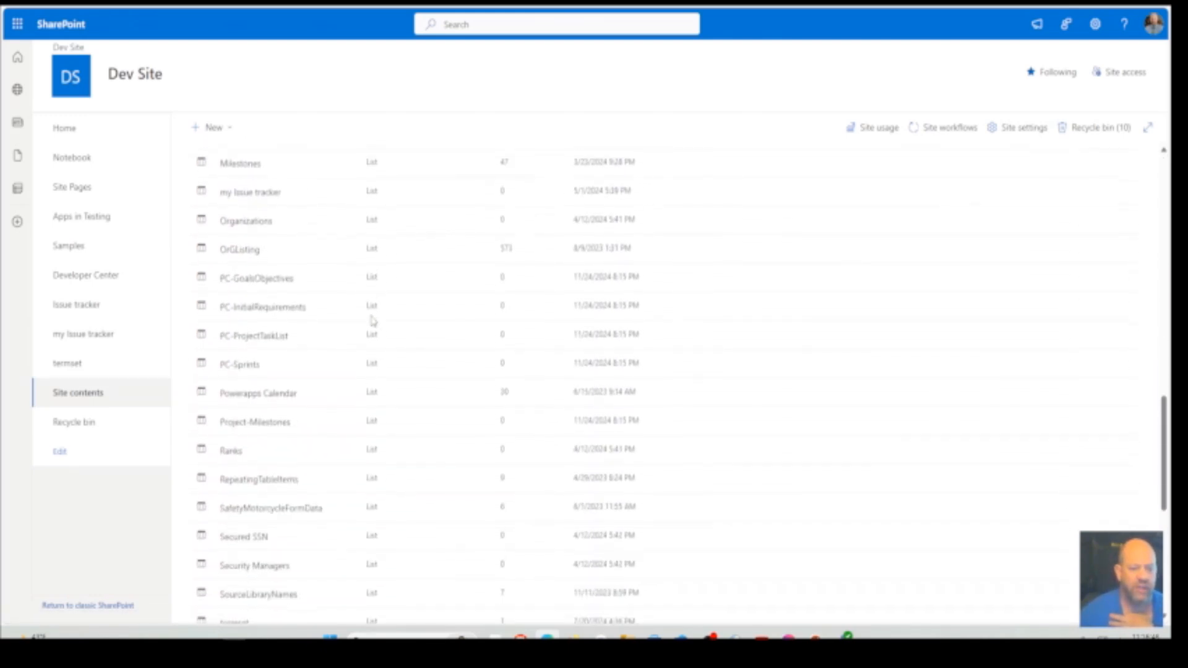
{"action": "scroll", "coordinate": [372, 321], "scroll_direction": "down", "scroll_amount": 2}
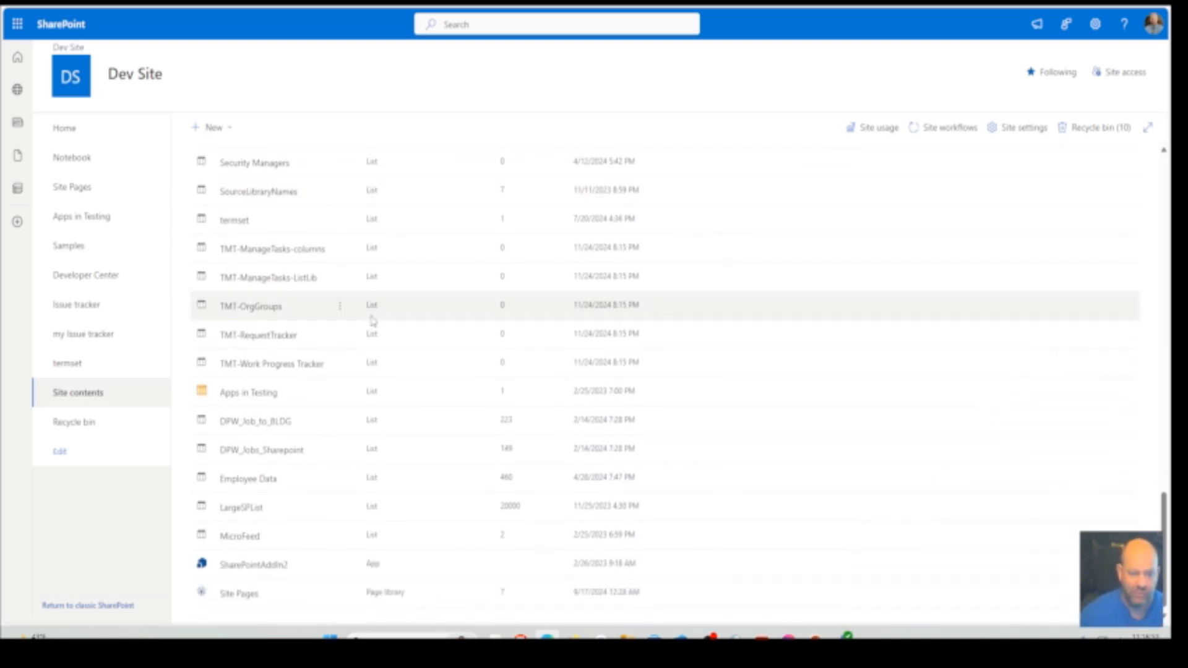
{"action": "scroll", "coordinate": [371, 320], "scroll_direction": "up", "scroll_amount": 2}
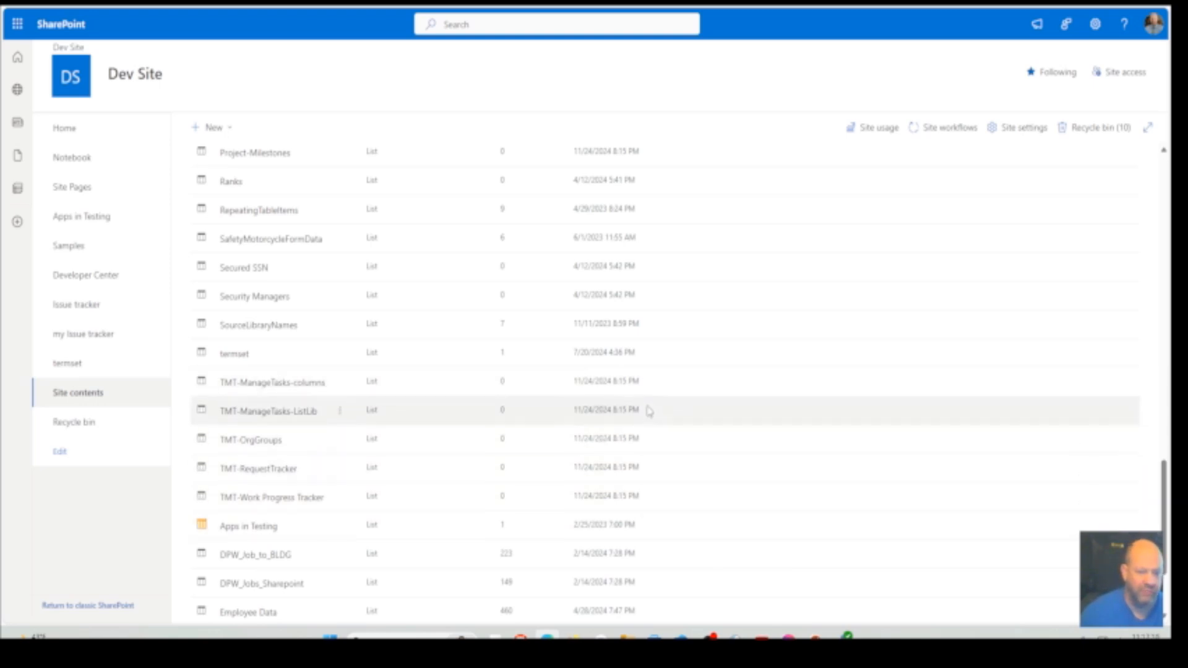
{"action": "scroll", "coordinate": [294, 435], "scroll_direction": "up", "scroll_amount": 5}
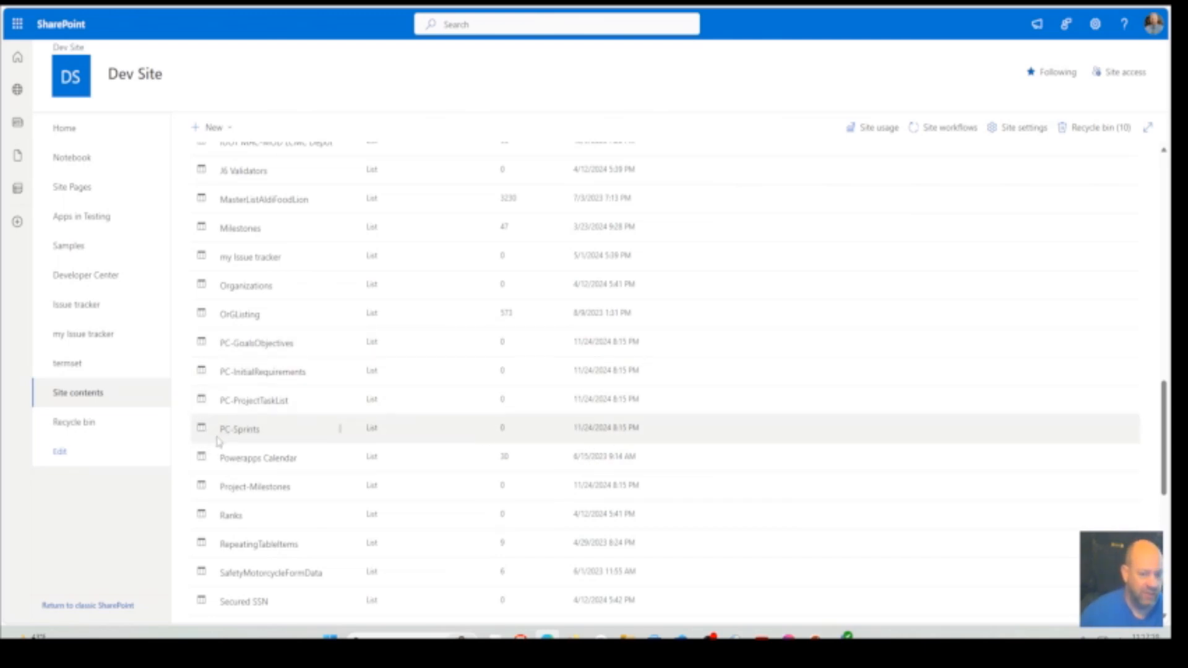
{"action": "left_click", "coordinate": [396, 3]}
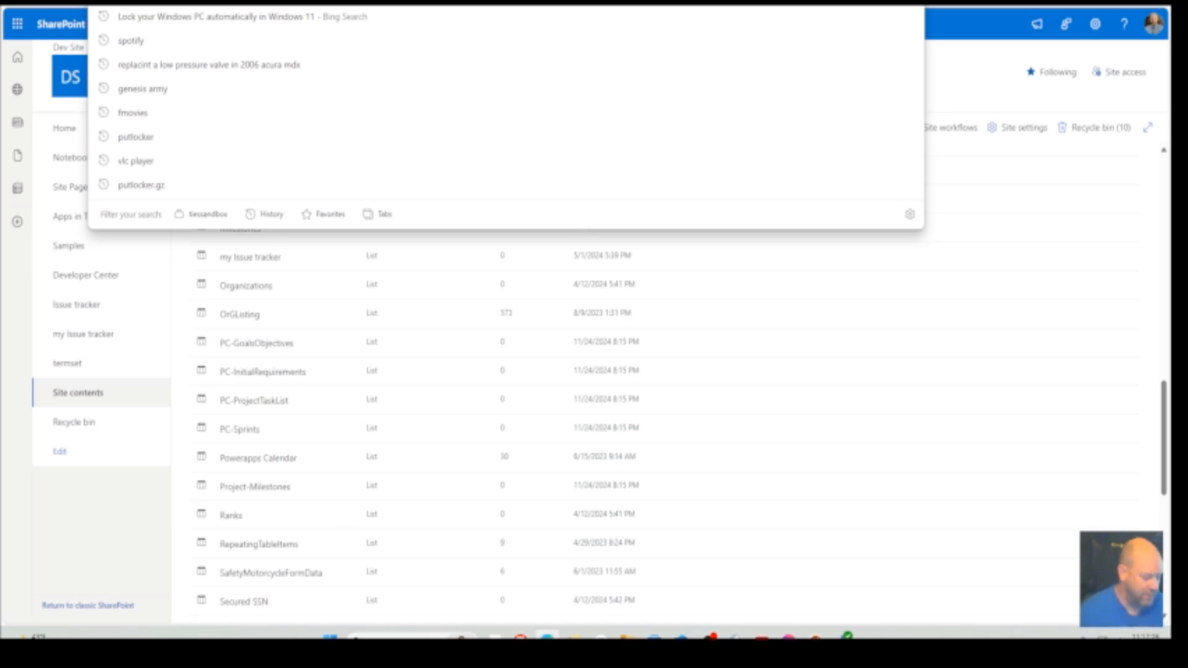
{"action": "type", "text": "https://tiessandbox.sharepoint.com/sites/dev/_layouts/15/g"}
{"action": "type", "text": "r"}
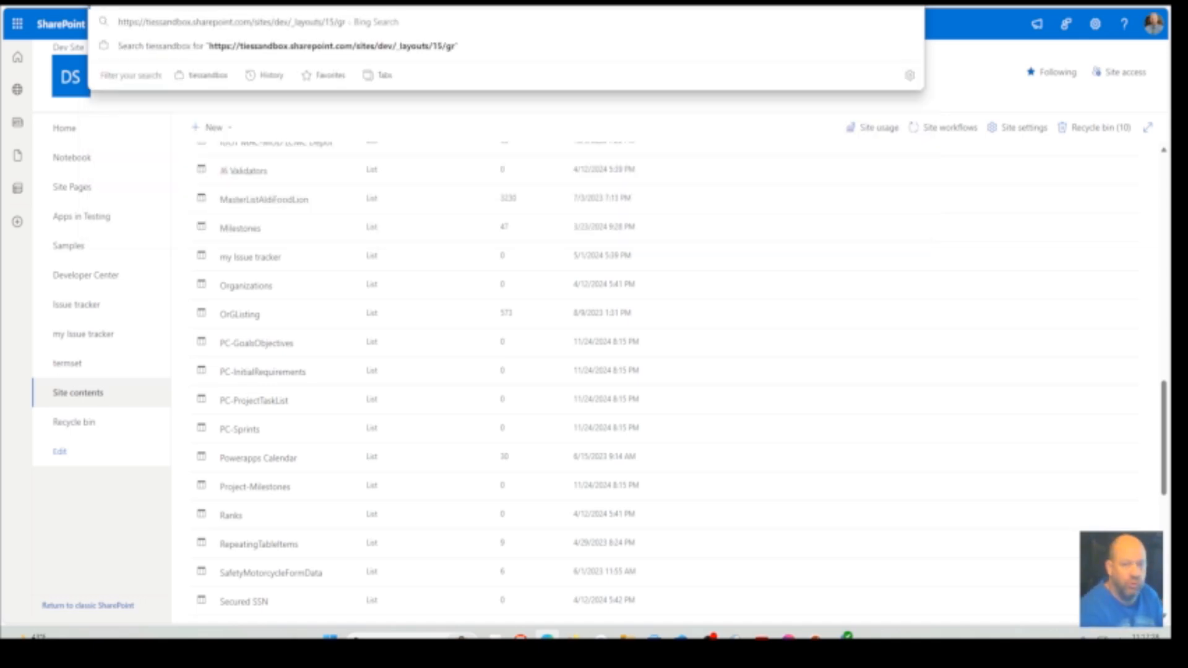
{"action": "type", "text": "oups.aspx"}
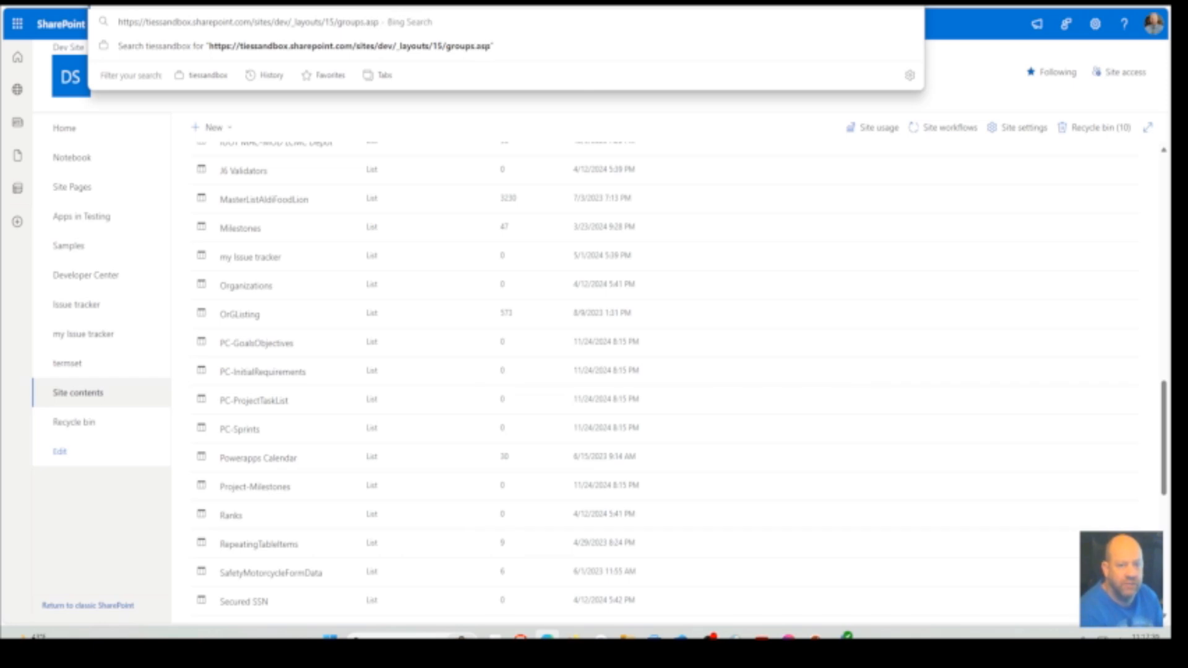
{"action": "key", "text": "Return"}
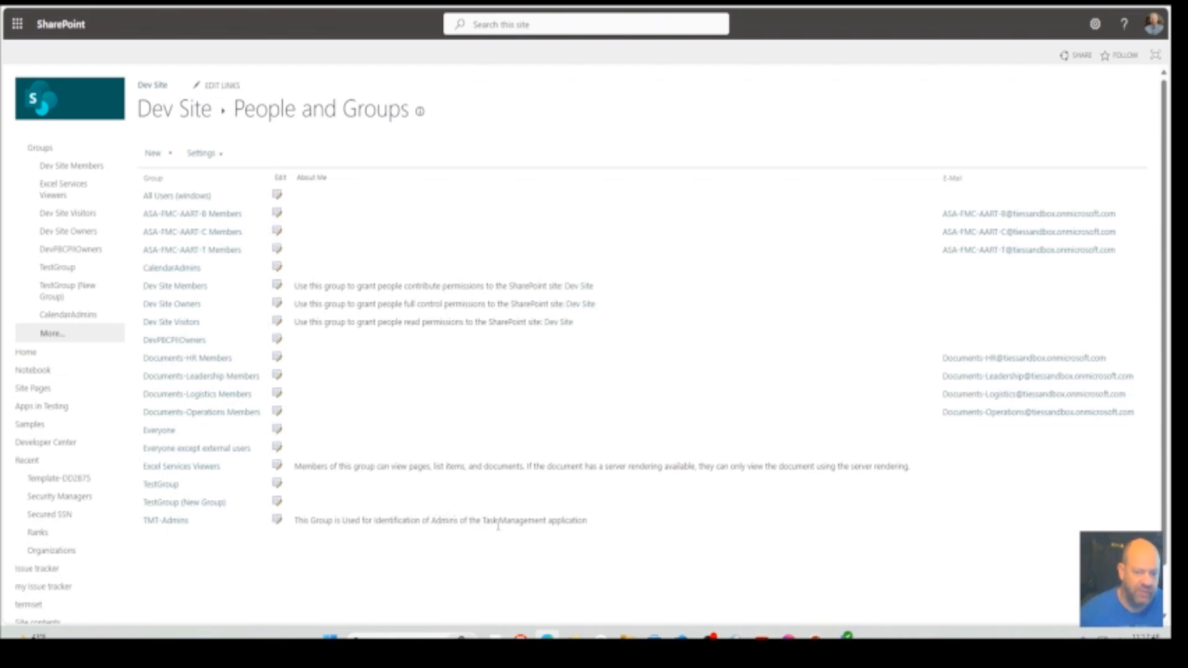
Open the TMT-Admins group's settings and select Everyone as who can view the membership of the group
{"action": "left_click", "coordinate": [186, 523]}
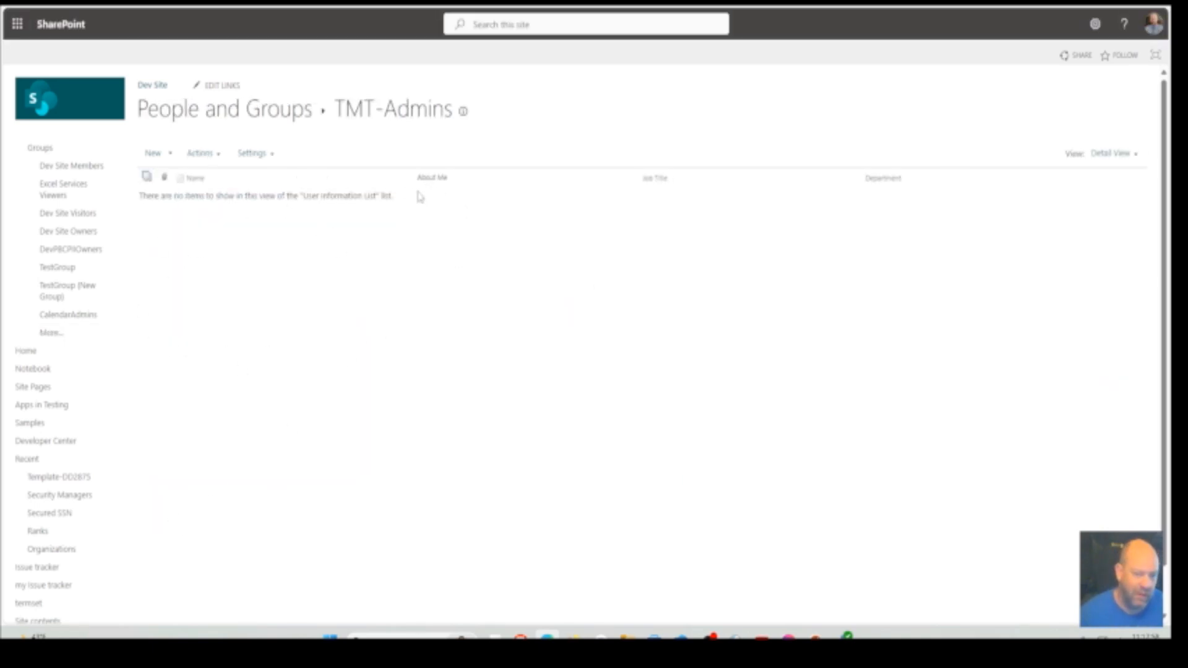
{"action": "left_click", "coordinate": [252, 153]}
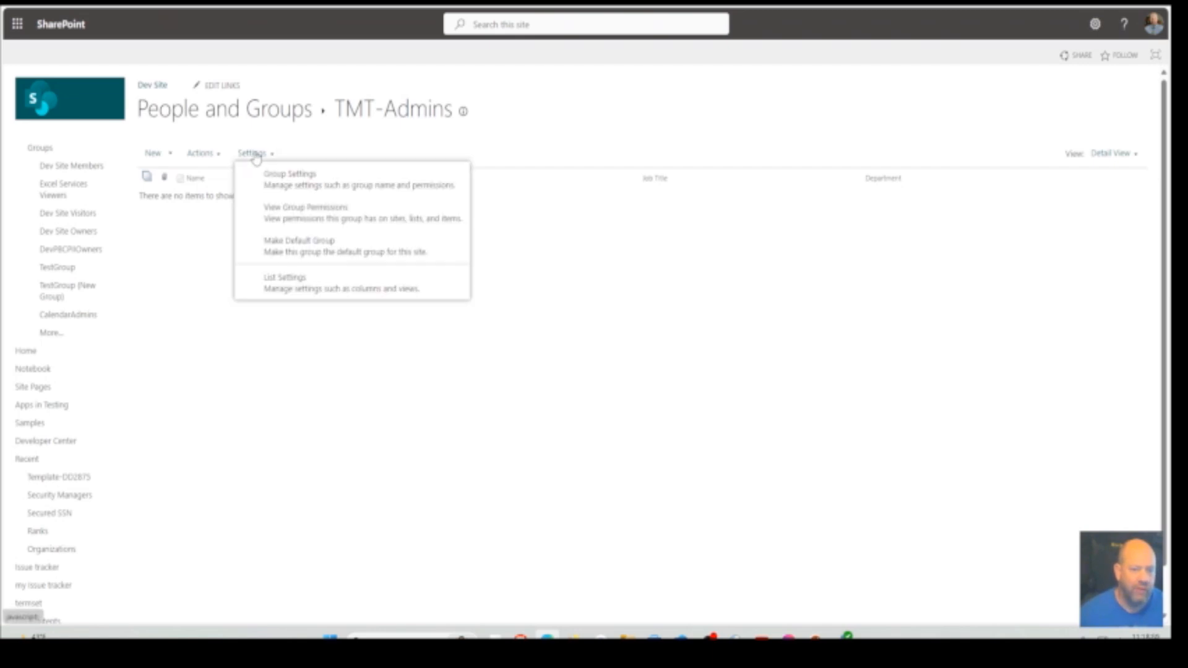
{"action": "left_click", "coordinate": [317, 185]}
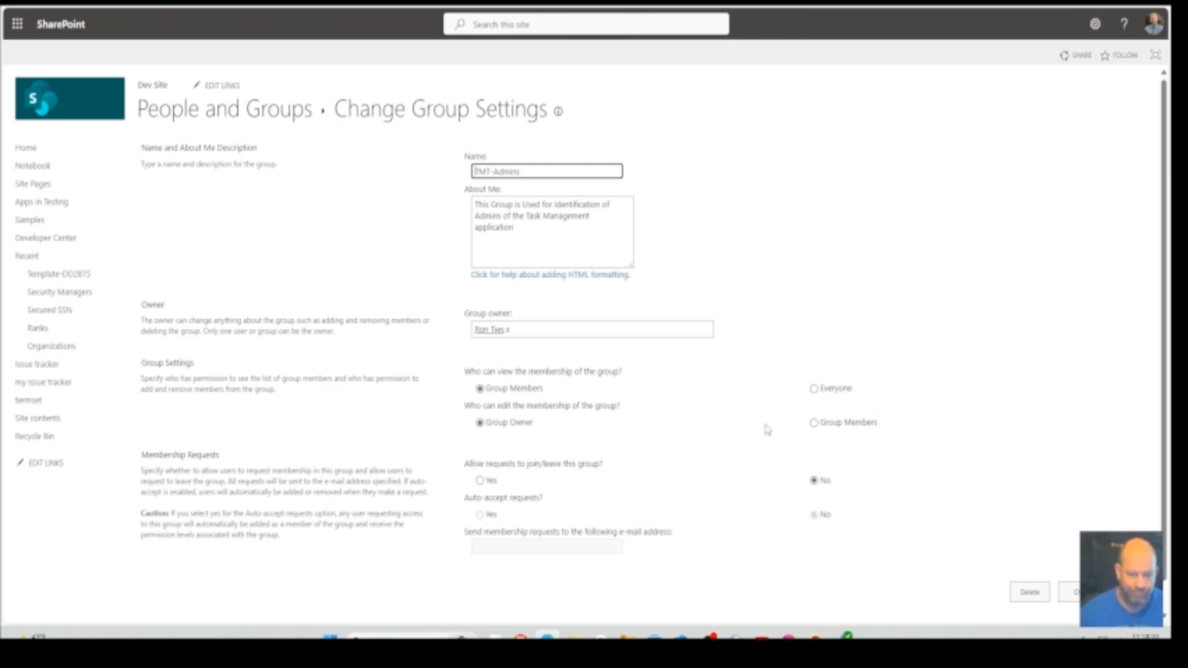
{"action": "left_click", "coordinate": [814, 389]}
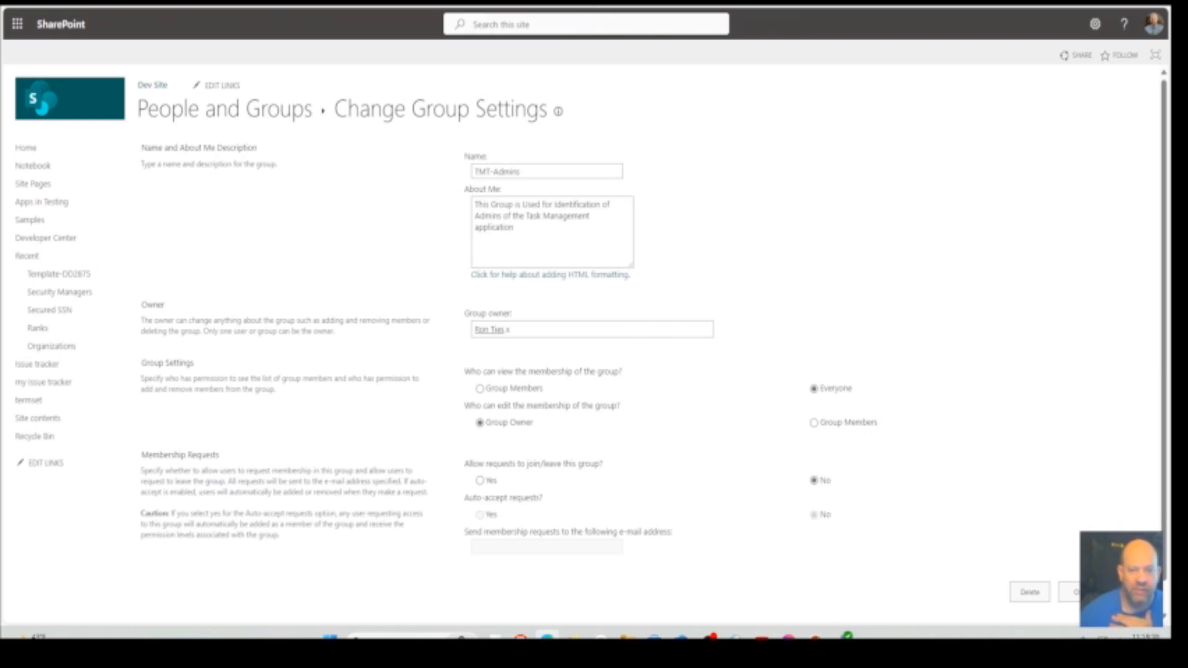
Switch to the Microsoft Graph column definition reference and read the booleanColumn resource type's properties and JSON representation
{"action": "left_click", "coordinate": [581, 3]}
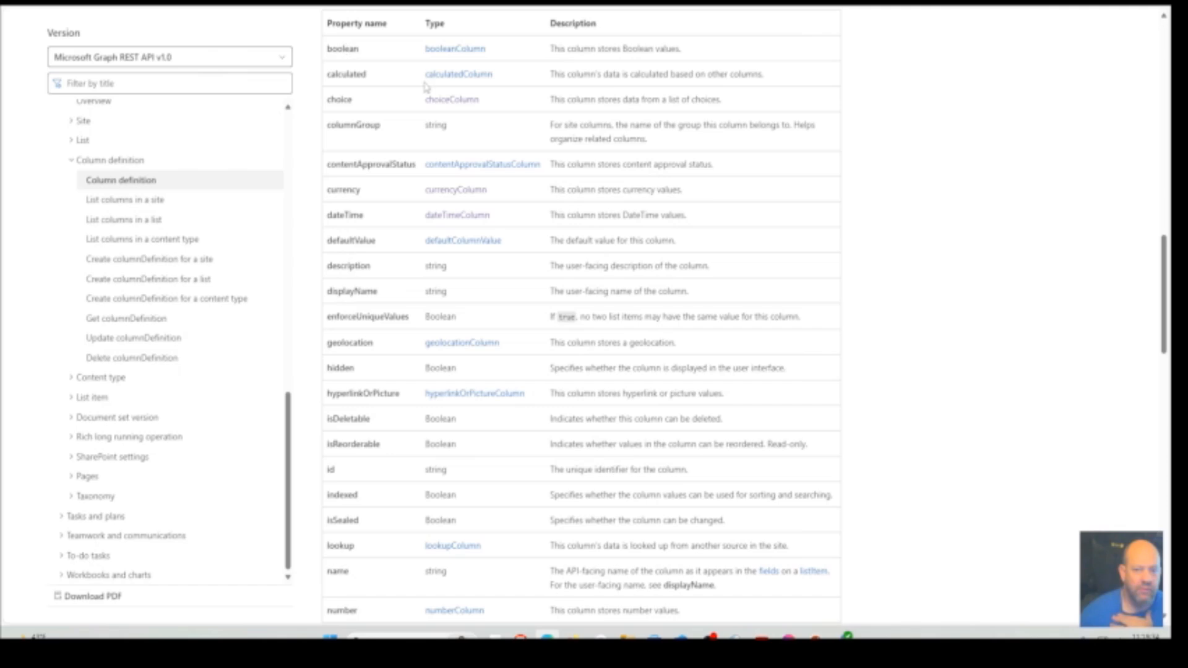
{"action": "left_click", "coordinate": [438, 50]}
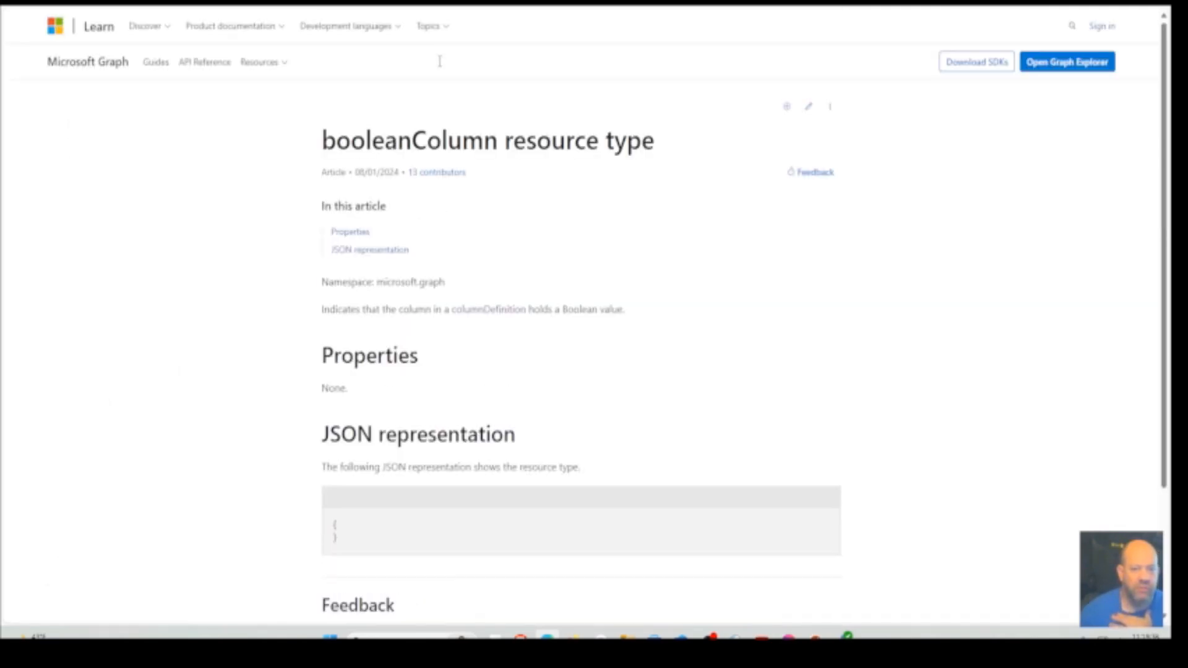
{"action": "scroll", "coordinate": [565, 551], "scroll_direction": "down", "scroll_amount": 4}
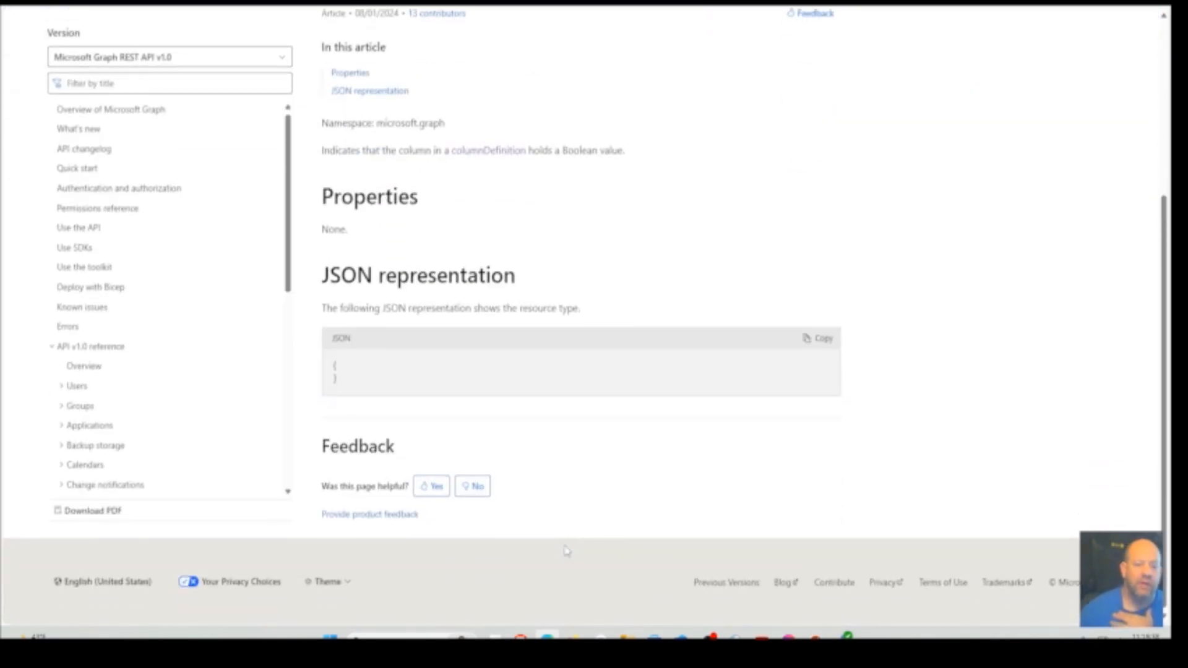
{"action": "scroll", "coordinate": [567, 551], "scroll_direction": "up", "scroll_amount": 4}
{"action": "scroll", "coordinate": [566, 551], "scroll_direction": "down", "scroll_amount": 4}
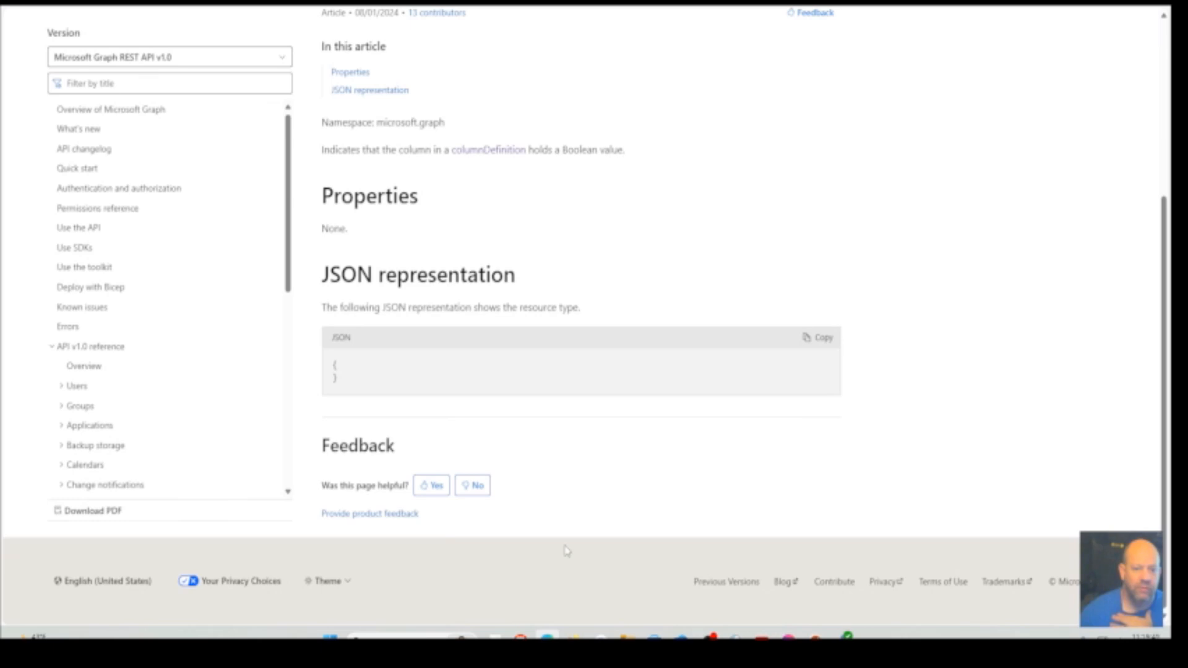
{"action": "scroll", "coordinate": [567, 550], "scroll_direction": "up", "scroll_amount": 1}
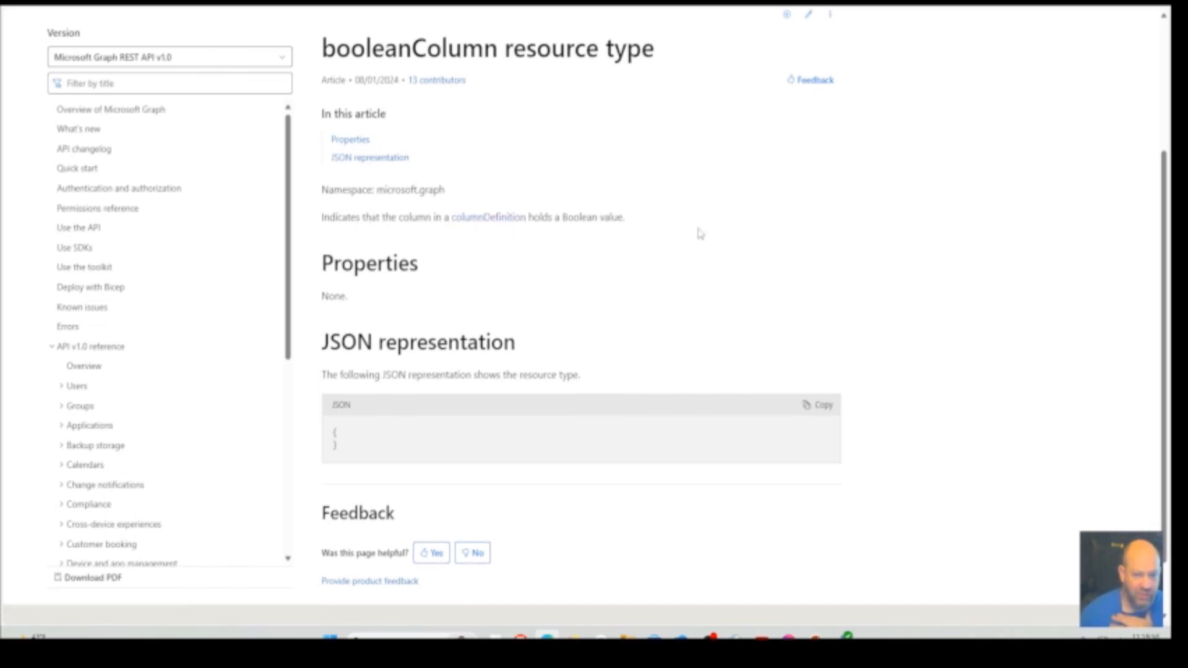
{"action": "scroll", "coordinate": [698, 233], "scroll_direction": "up", "scroll_amount": 3}
{"action": "scroll", "coordinate": [699, 234], "scroll_direction": "down", "scroll_amount": 2}
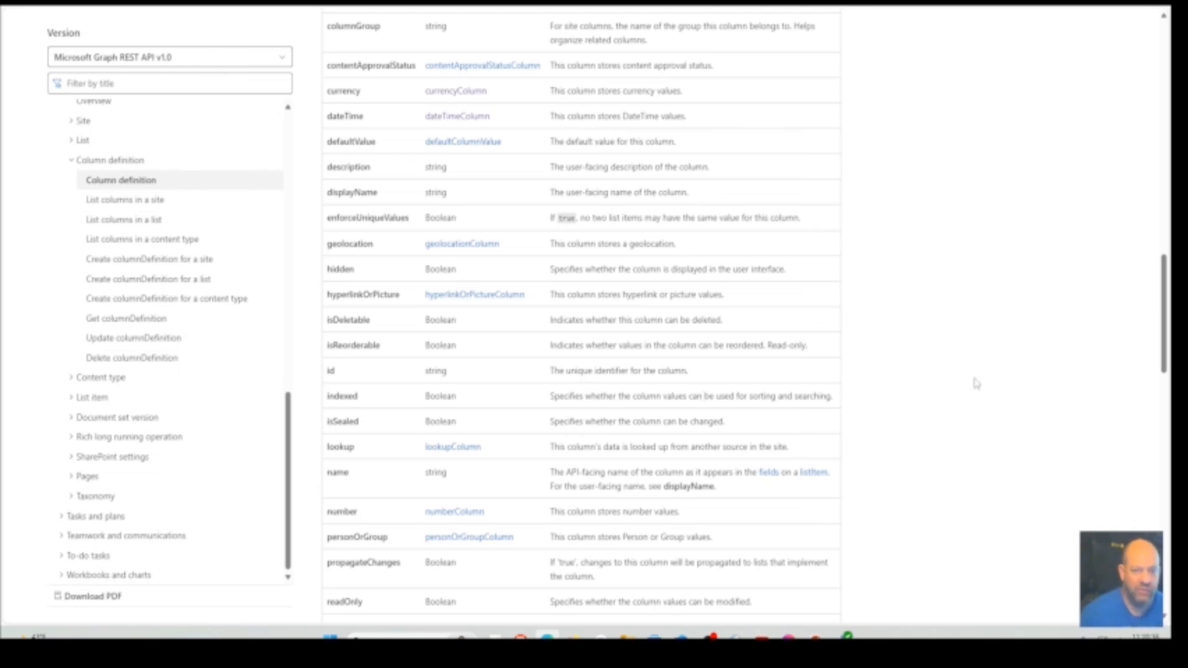
Return to the Create DS- Ticket Tracker flow in Power Automate and examine the column definitions in the Create Request Tracker List action's body
{"action": "key", "text": "ctrl+Tab"}
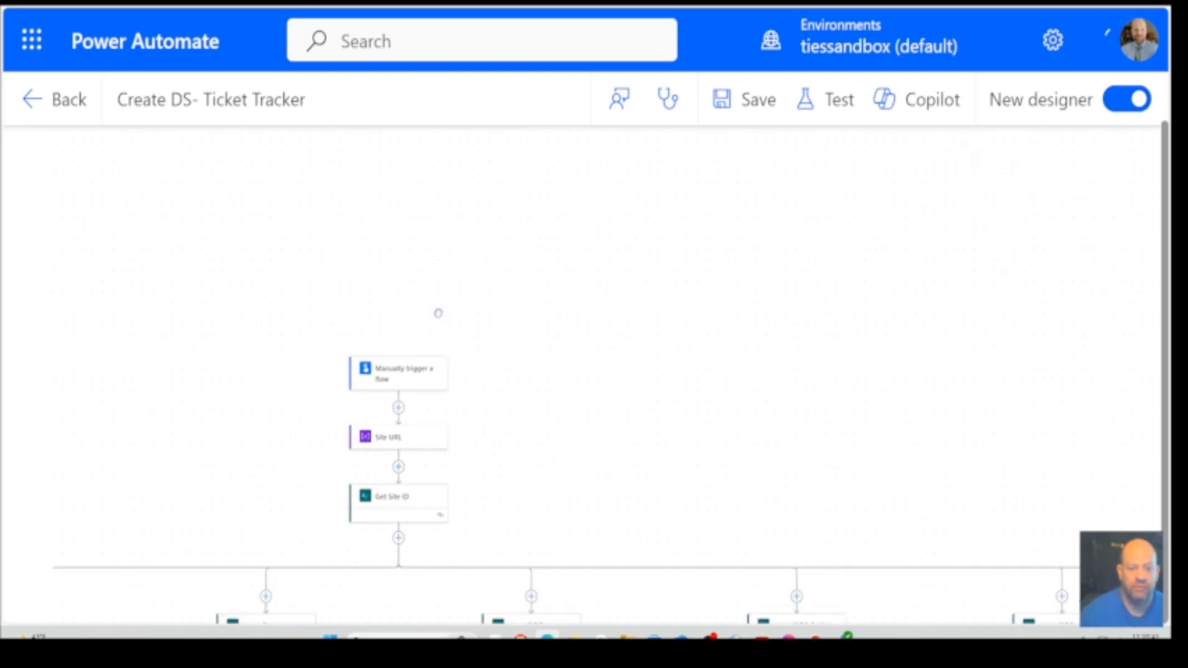
{"action": "left_click_drag", "start_coordinate": [315, 305], "coordinate": [413, 308]}
{"action": "left_click_drag", "start_coordinate": [165, 177], "coordinate": [690, 149]}
{"action": "left_click", "coordinate": [229, 471]}
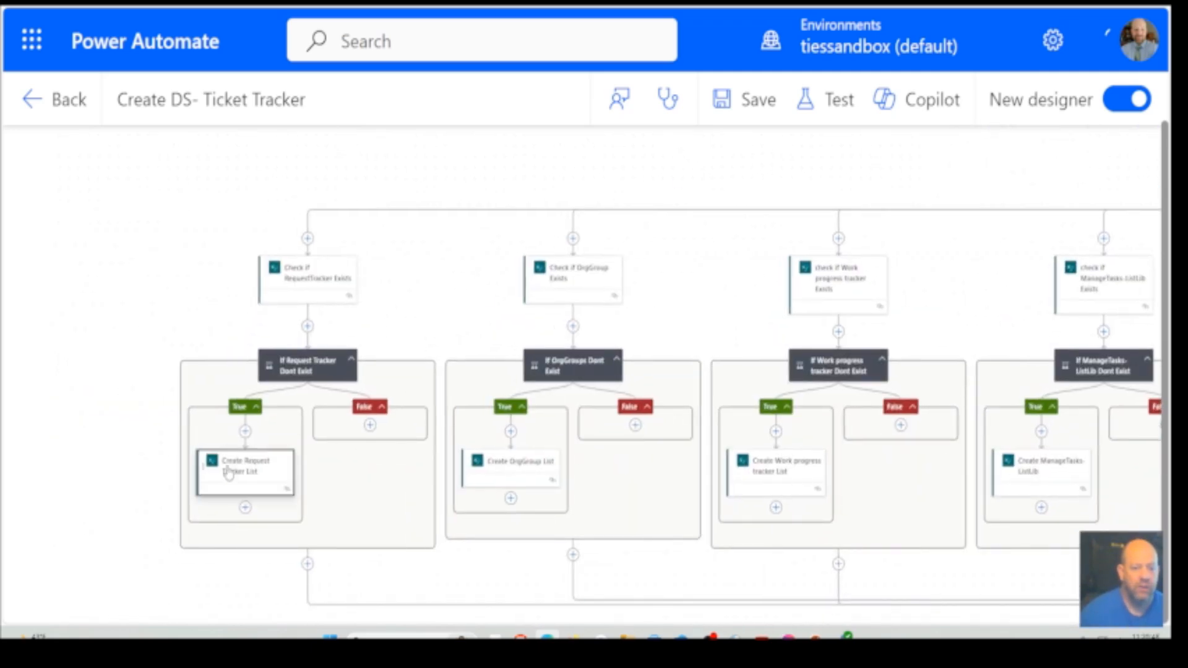
{"action": "scroll", "coordinate": [368, 539], "scroll_direction": "down", "scroll_amount": 8}
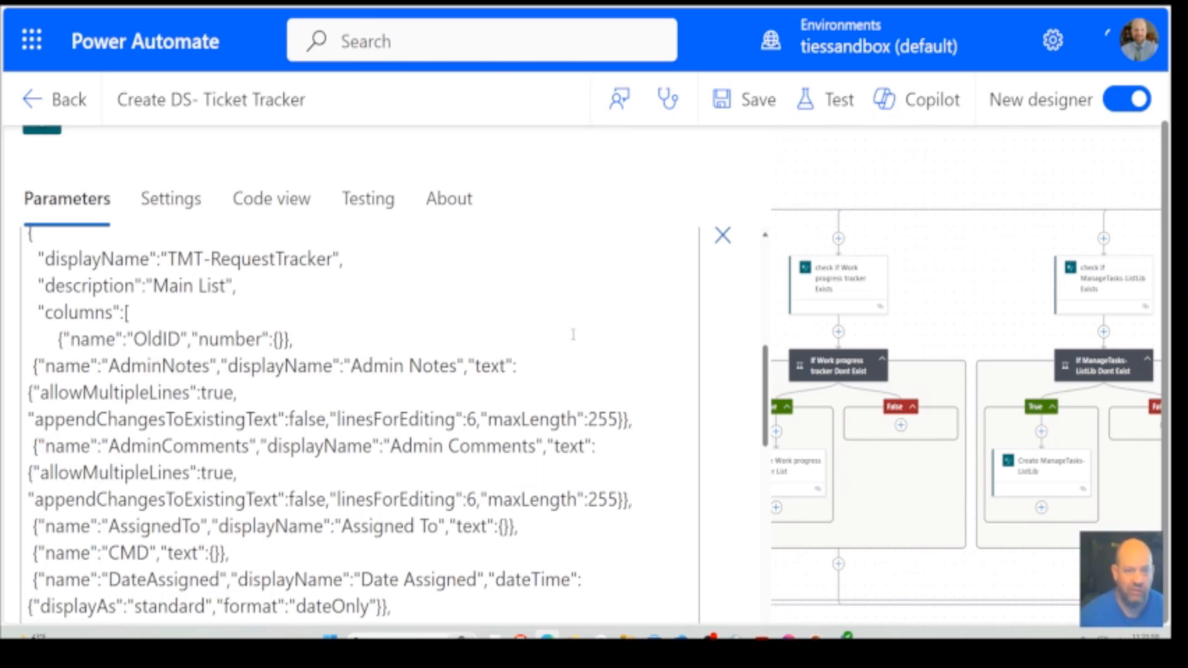
Switch from Power Automate to OneDrive and show the contents of My files
{"action": "mouse_move", "coordinate": [842, 636]}
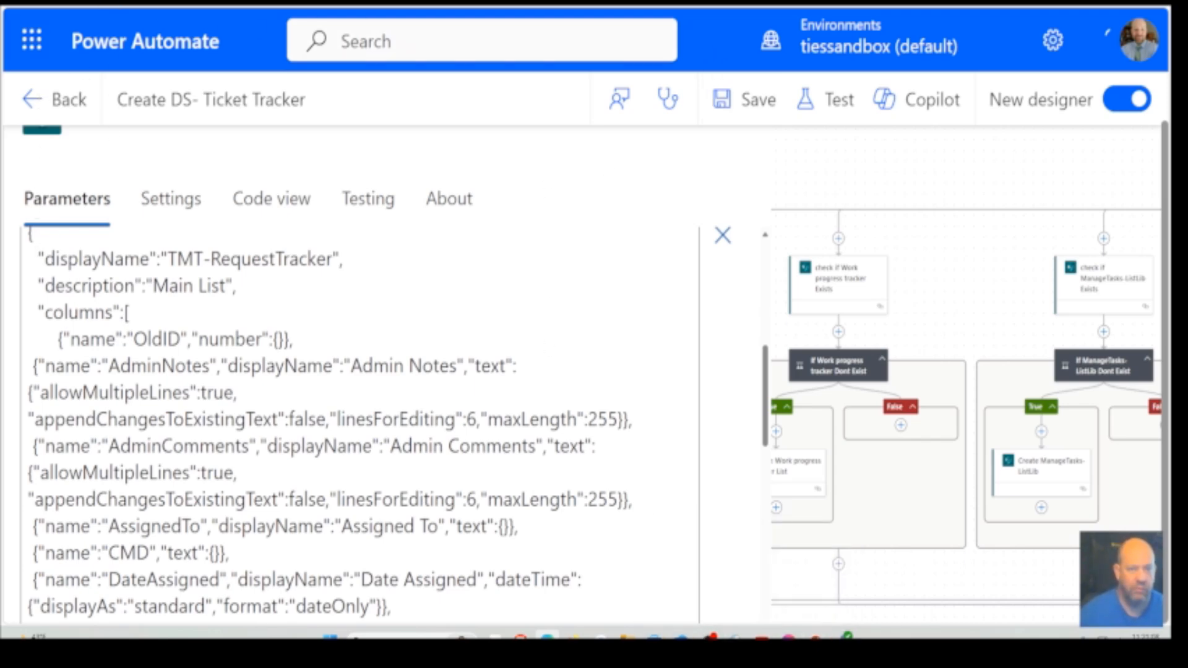
{"action": "left_click", "coordinate": [31, 40]}
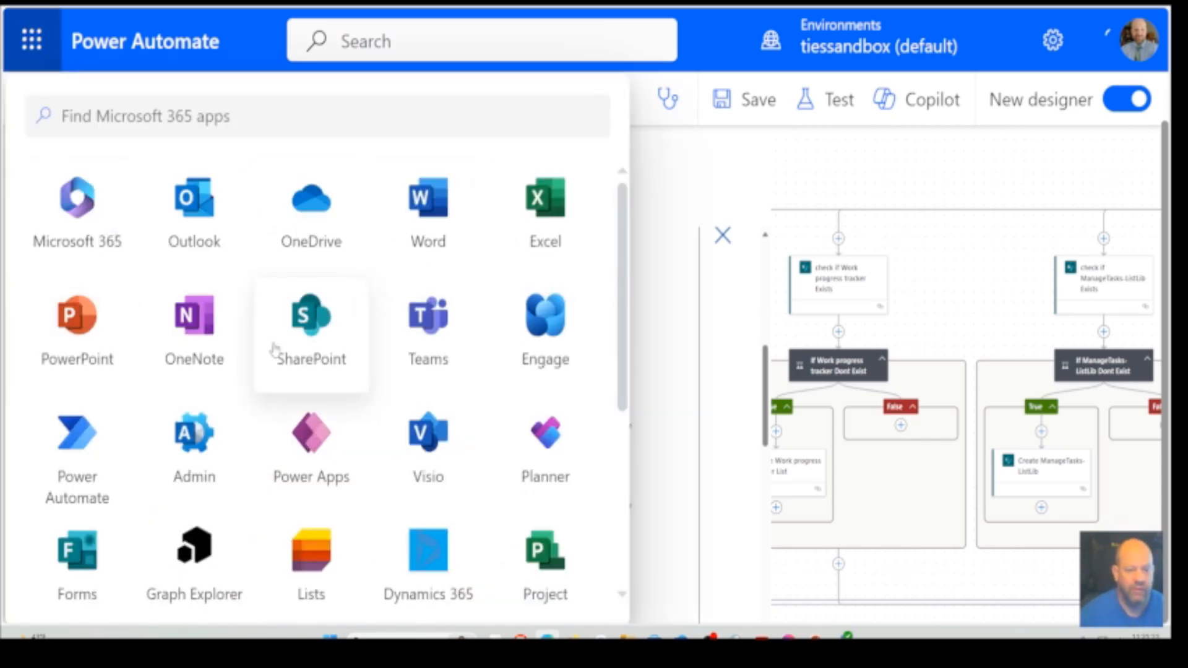
{"action": "left_click", "coordinate": [311, 201]}
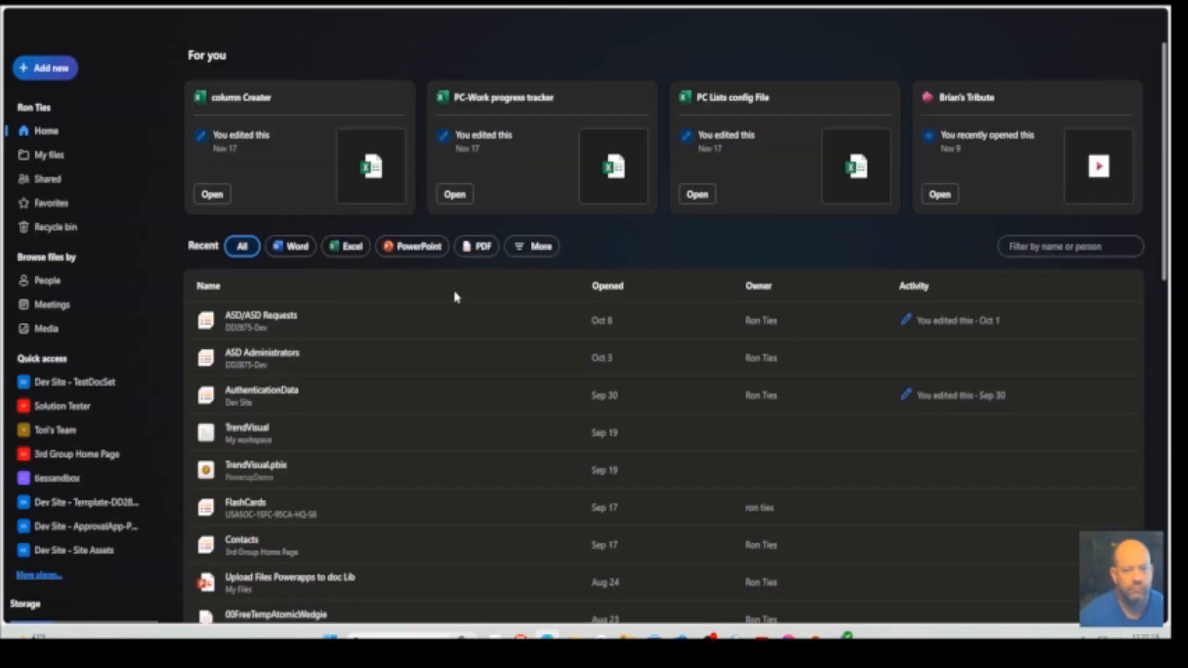
{"action": "left_click", "coordinate": [39, 158]}
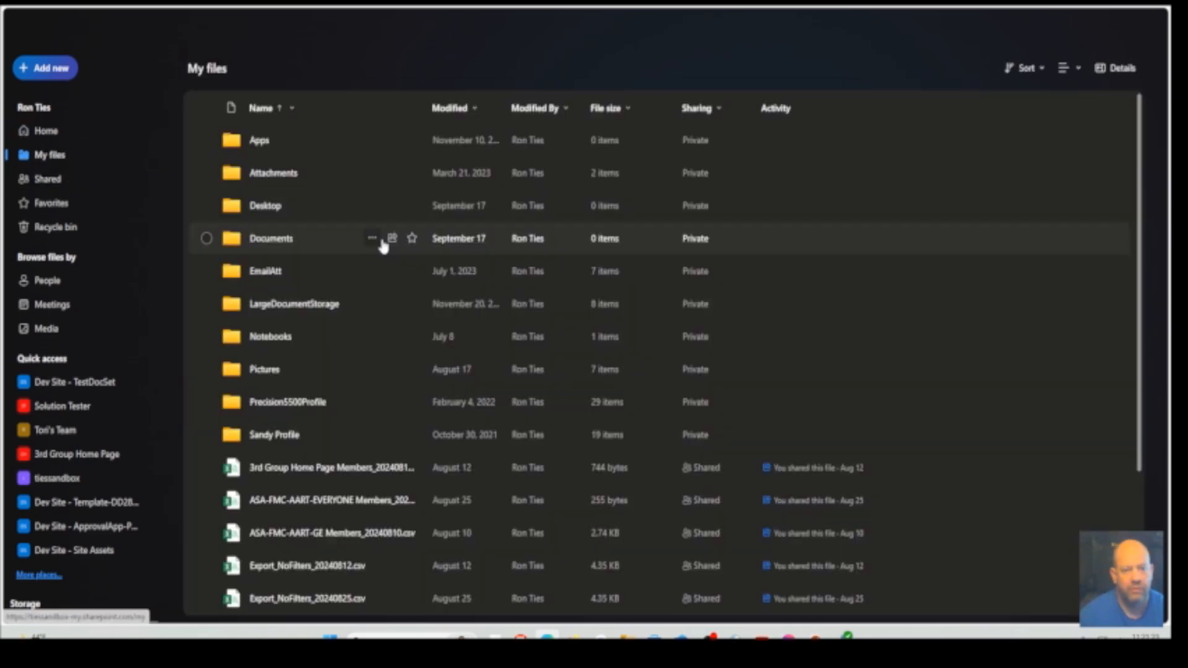
Open the Excel folder inside Precision5500Profile > Office Docs
{"action": "left_click", "coordinate": [270, 402]}
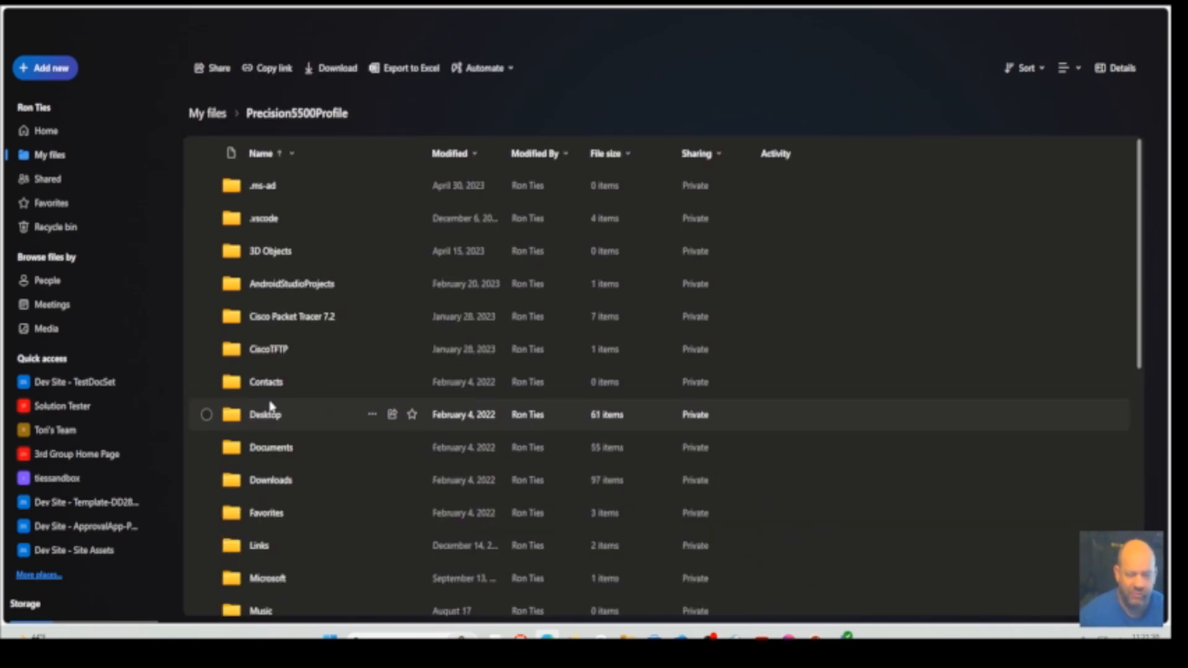
{"action": "scroll", "coordinate": [269, 498], "scroll_direction": "down", "scroll_amount": 4}
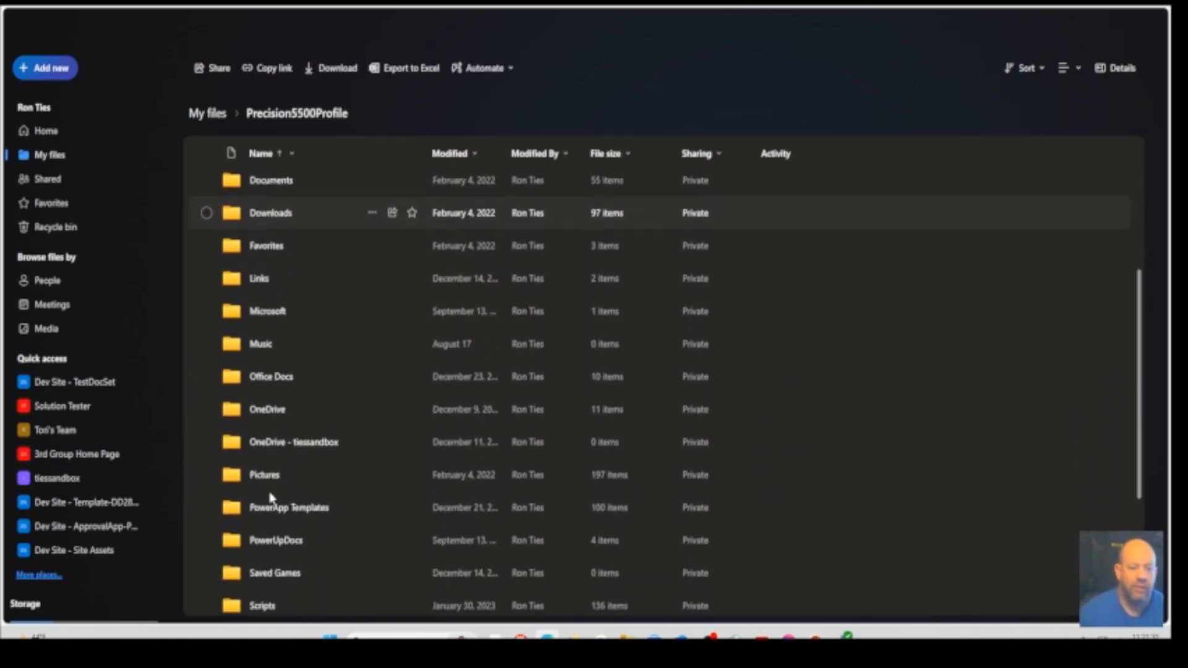
{"action": "scroll", "coordinate": [269, 497], "scroll_direction": "up", "scroll_amount": 2}
{"action": "scroll", "coordinate": [371, 514], "scroll_direction": "down", "scroll_amount": 1}
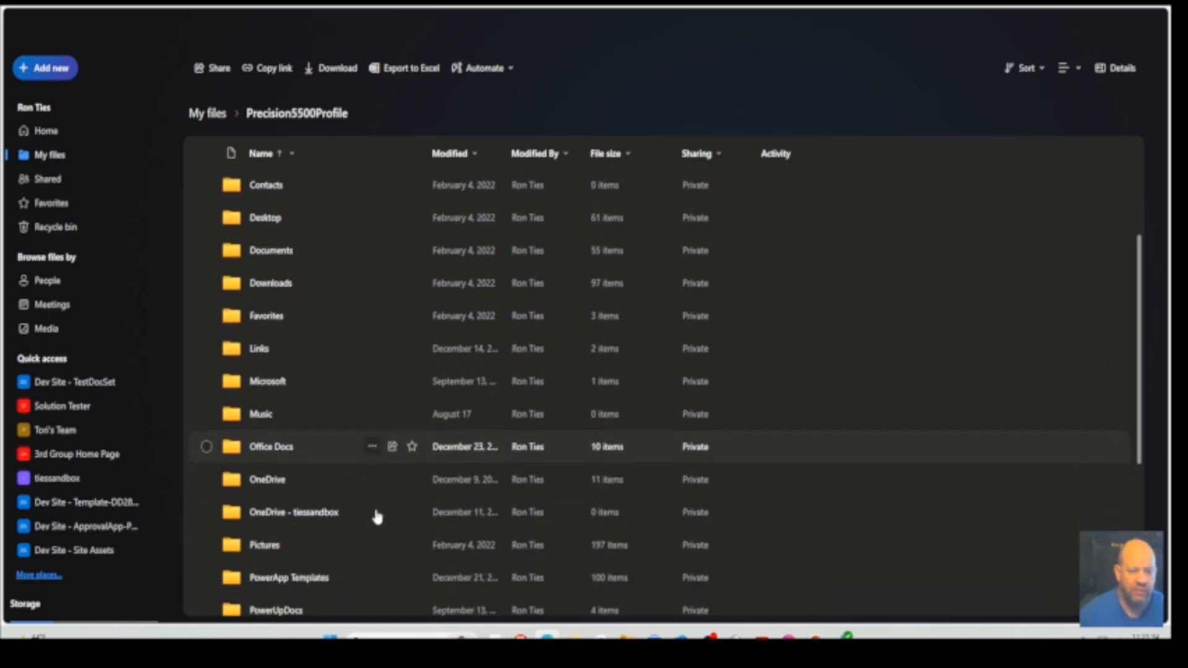
{"action": "left_click", "coordinate": [263, 453]}
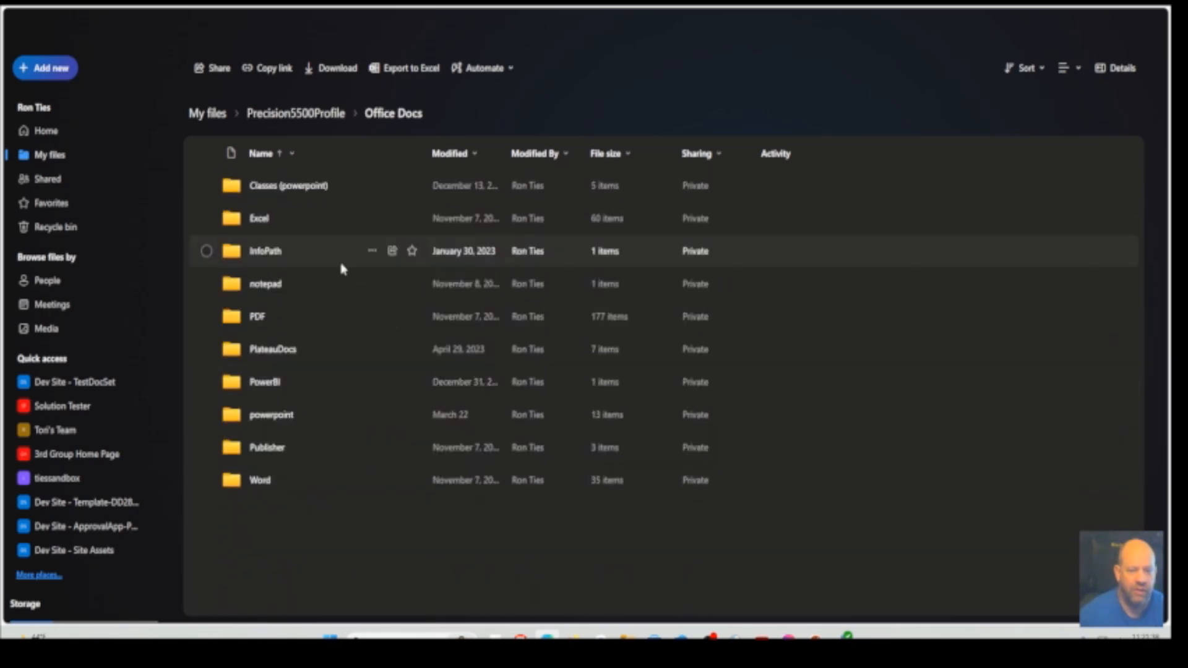
{"action": "left_click", "coordinate": [260, 223]}
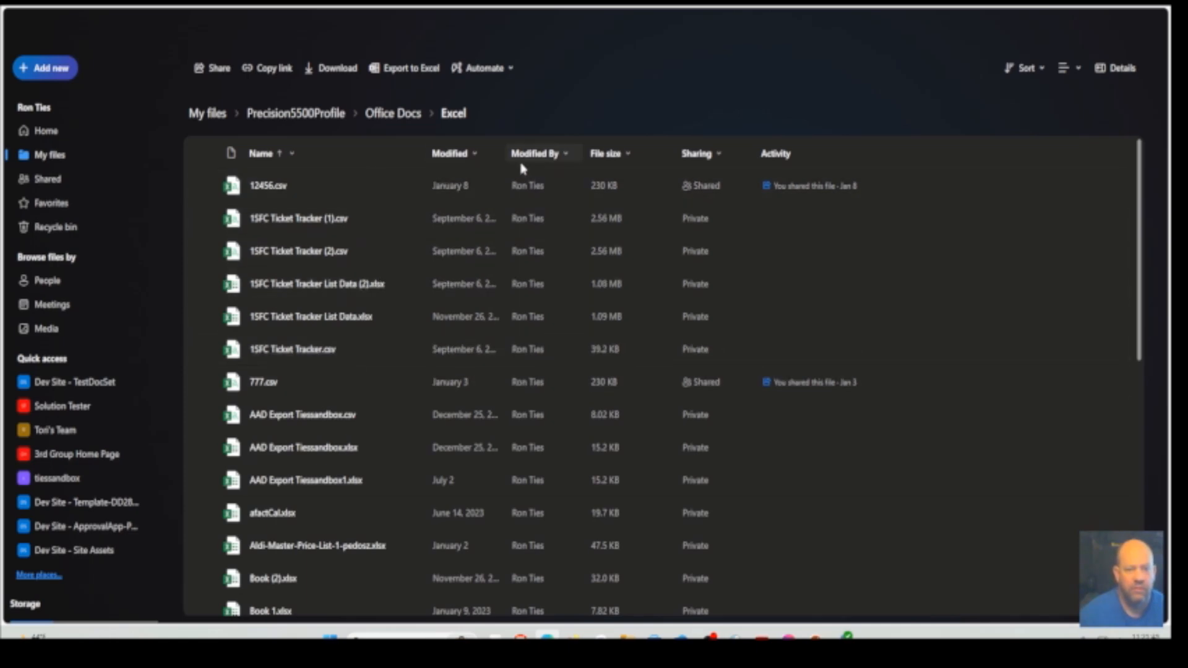
Sort the Excel folder by modified date from newer to older and open the column Creater.xlsx workbook
{"action": "left_click", "coordinate": [479, 158]}
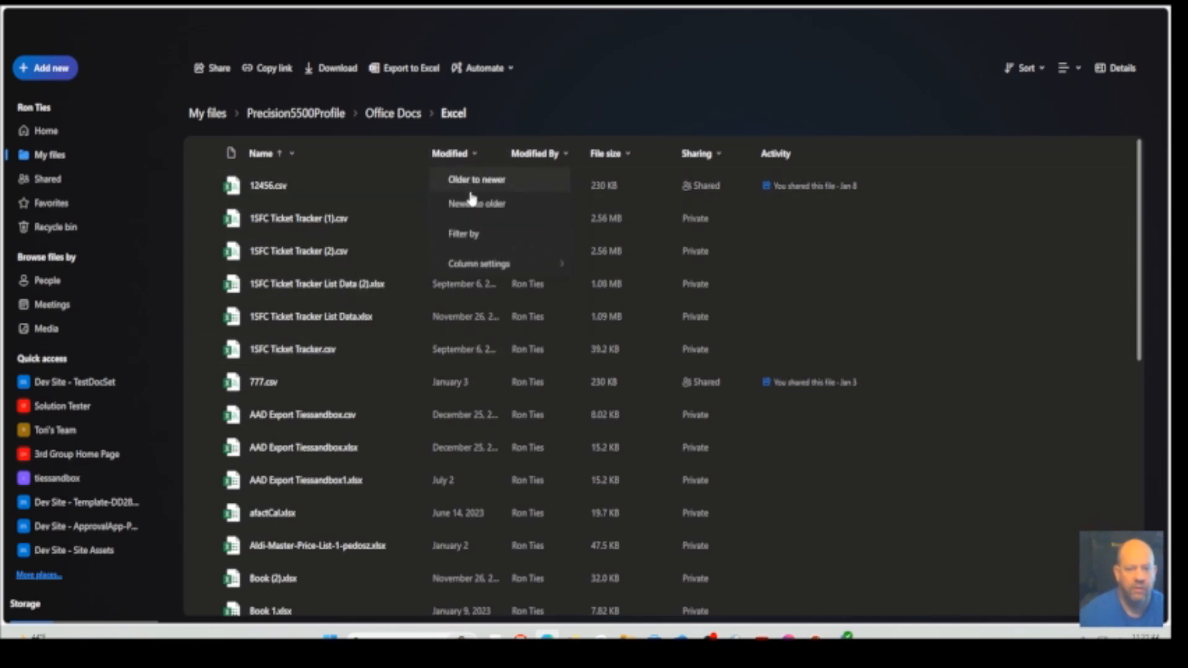
{"action": "left_click", "coordinate": [474, 203]}
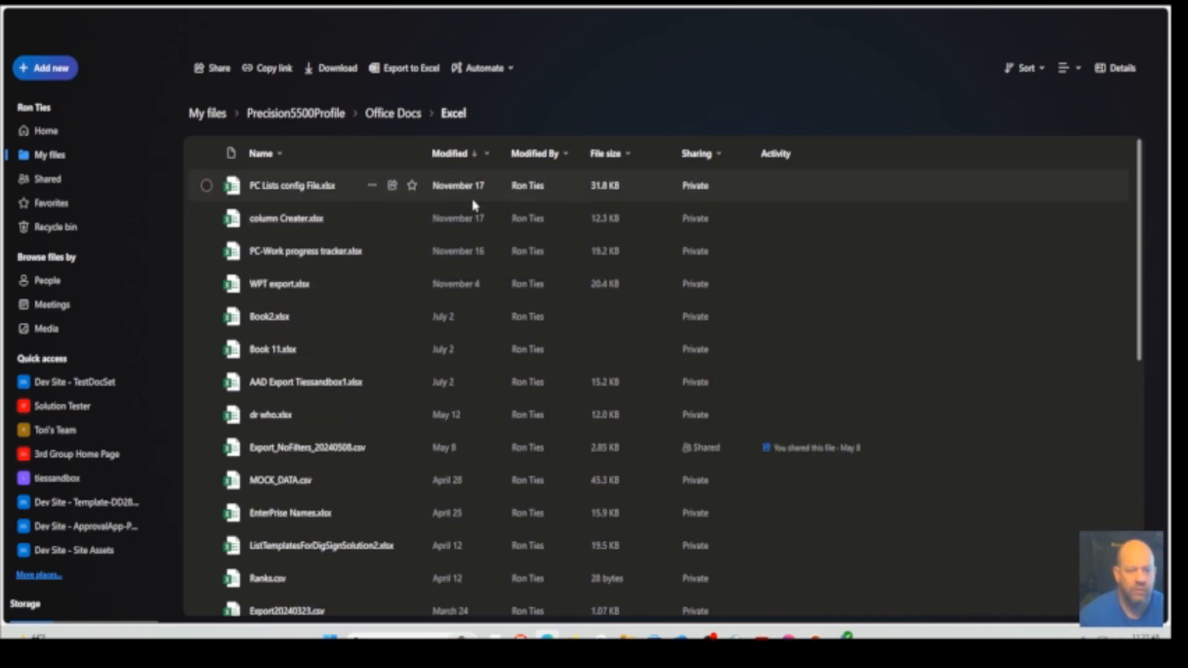
{"action": "left_click", "coordinate": [280, 218]}
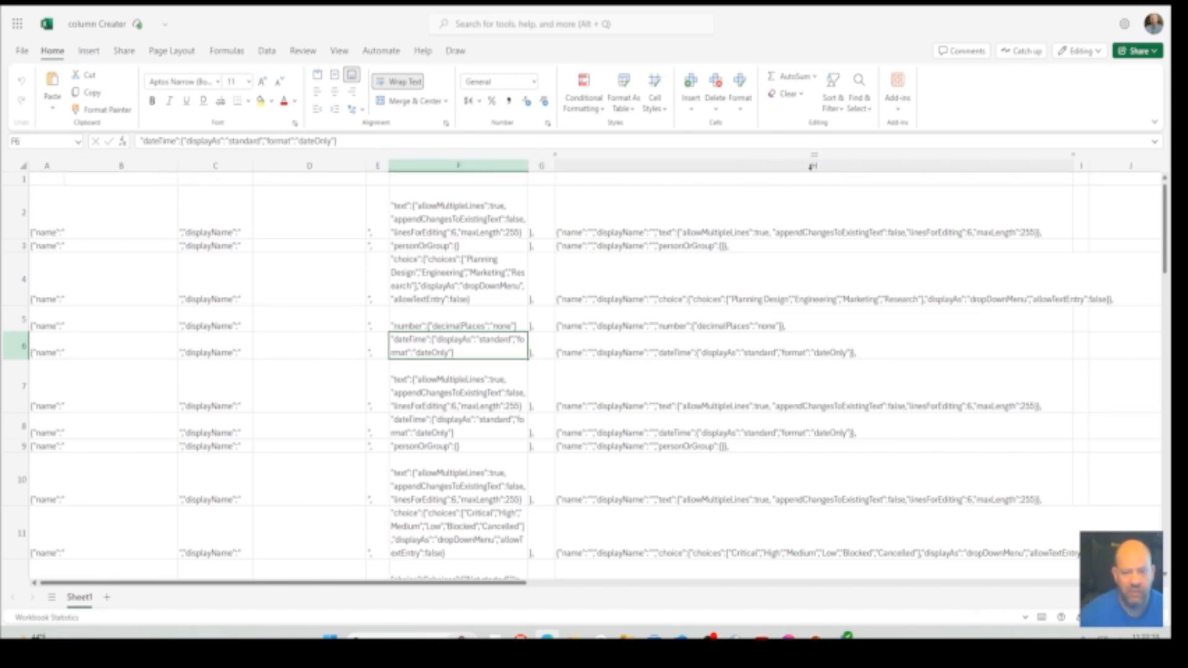
Examine the formula in cell H2 that joins cells A2 through G2, and dismiss the insert function notice
{"action": "left_click", "coordinate": [825, 212]}
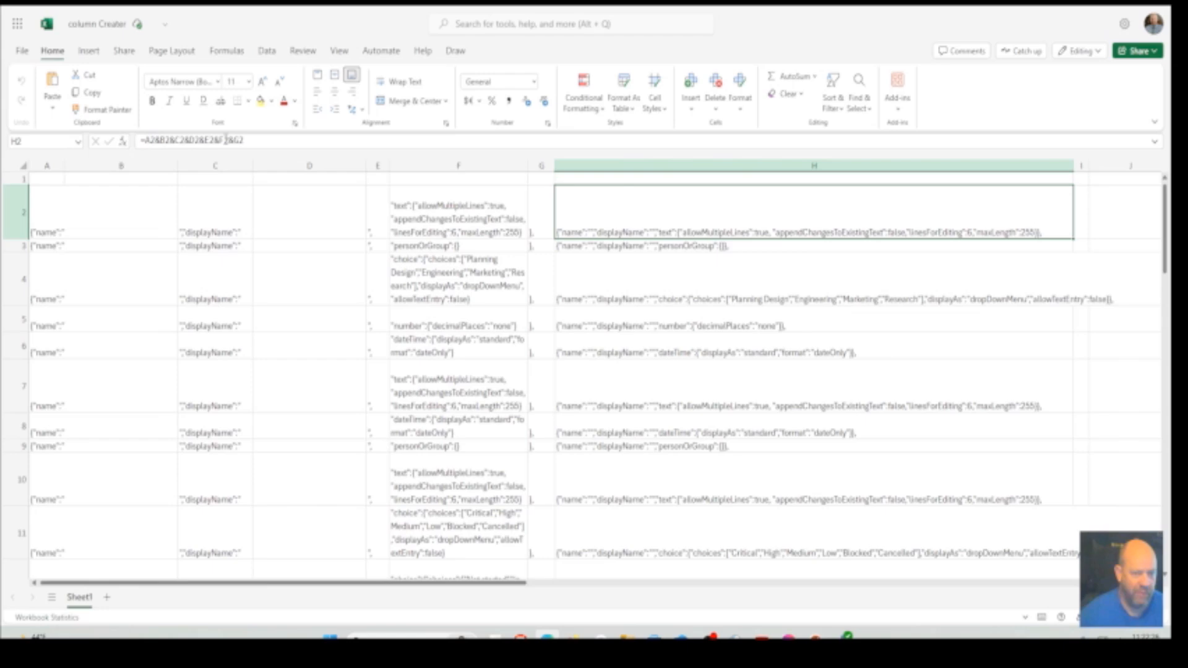
{"action": "left_click_drag", "start_coordinate": [141, 141], "coordinate": [242, 141]}
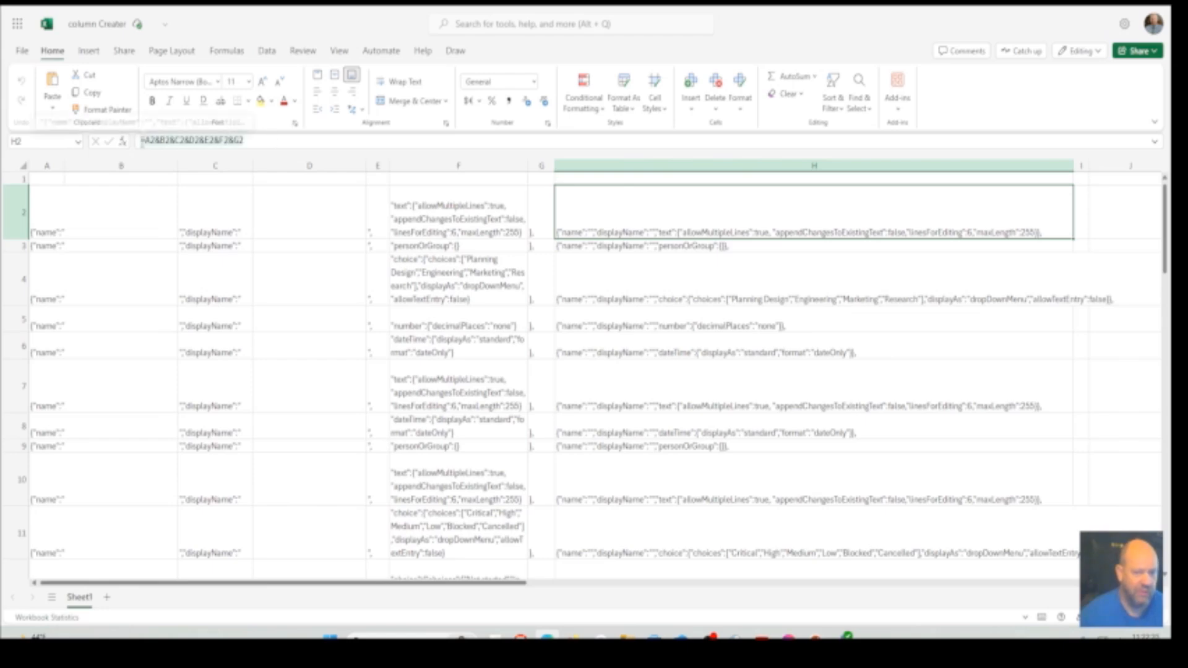
{"action": "left_click", "coordinate": [267, 141]}
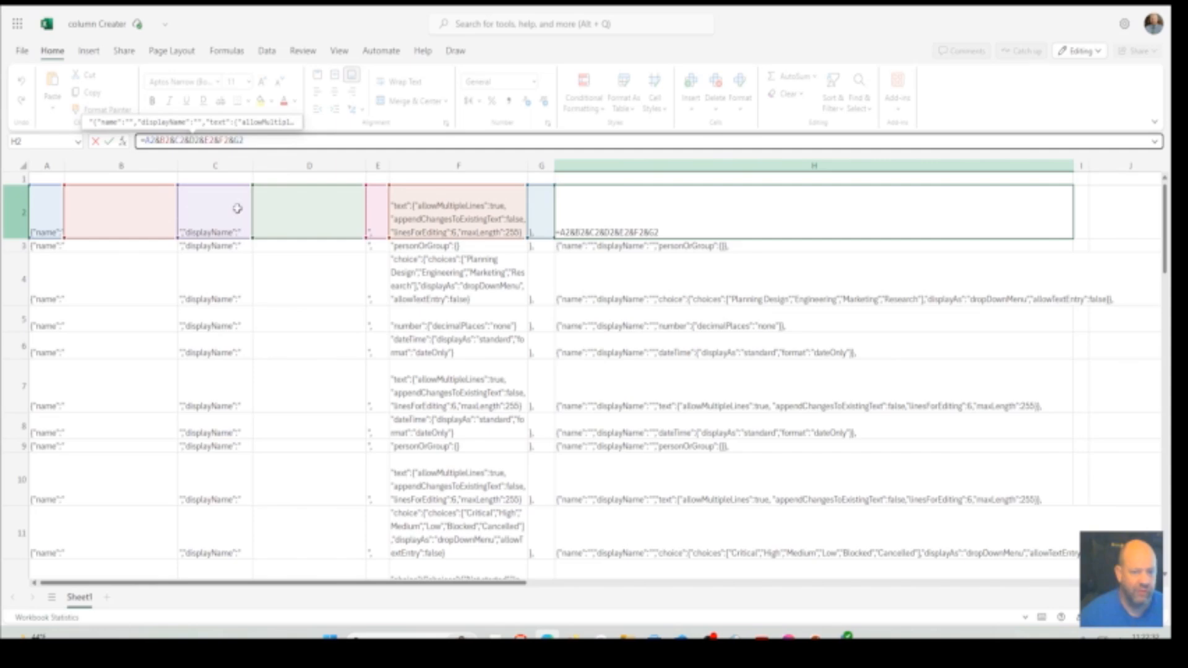
{"action": "left_click", "coordinate": [332, 373]}
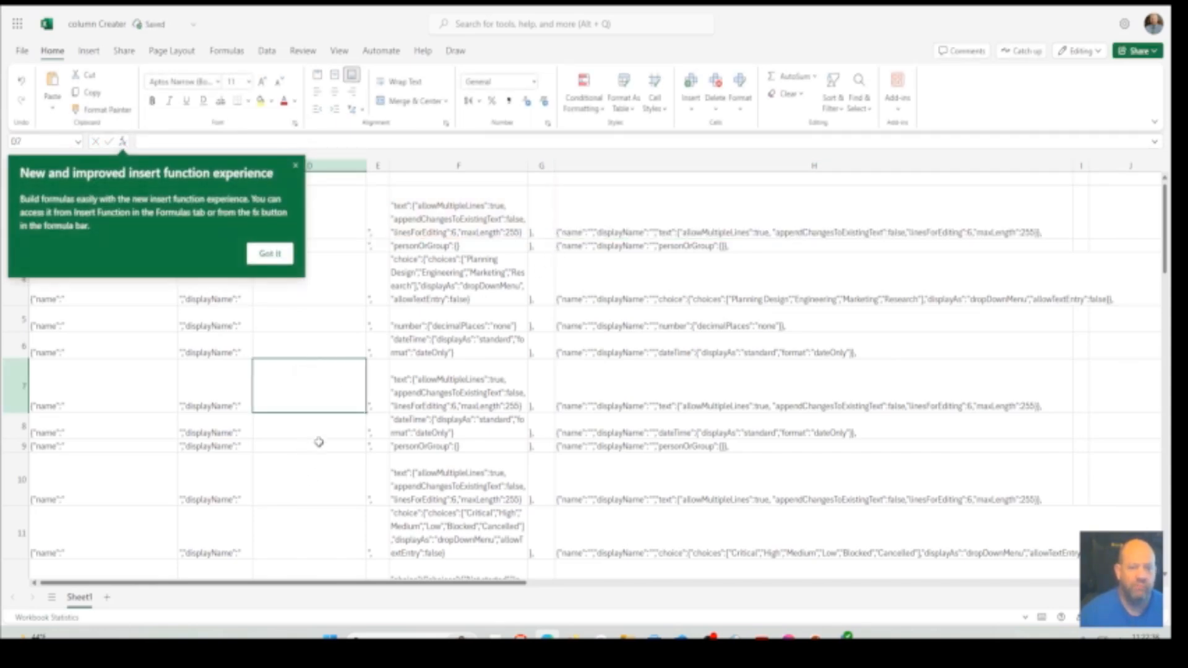
{"action": "left_click", "coordinate": [269, 253]}
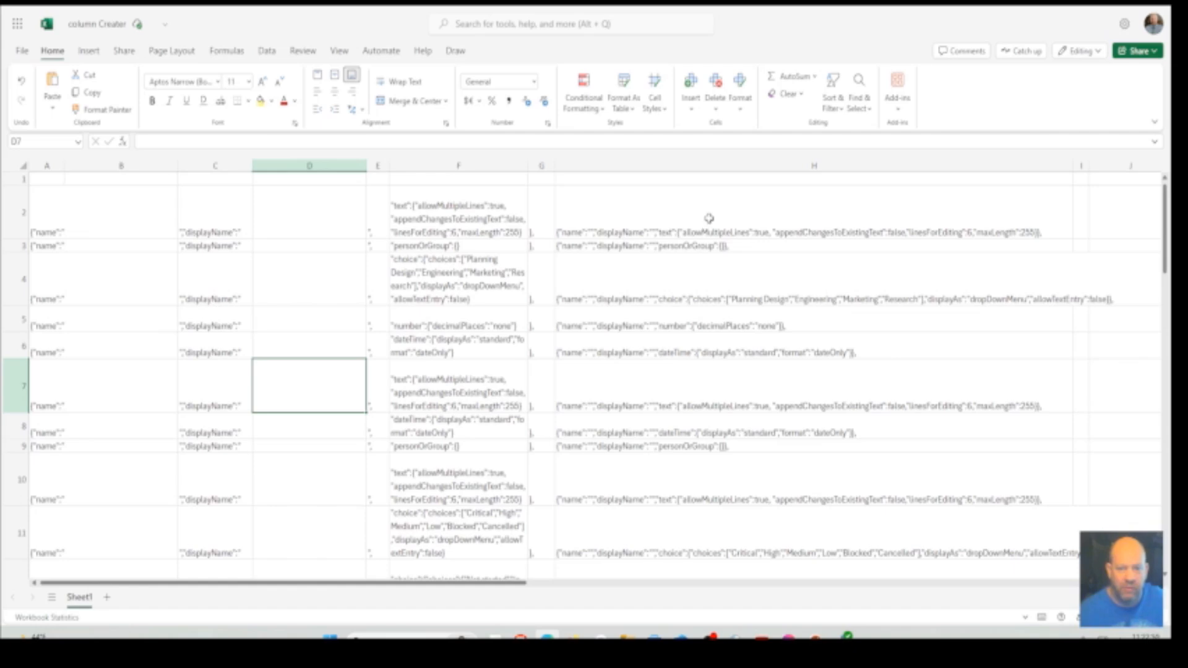
Examine the template pieces in row 2, including the type definition in F2 and the empty name cells in column B
{"action": "scroll", "coordinate": [709, 218], "scroll_direction": "up", "scroll_amount": 3}
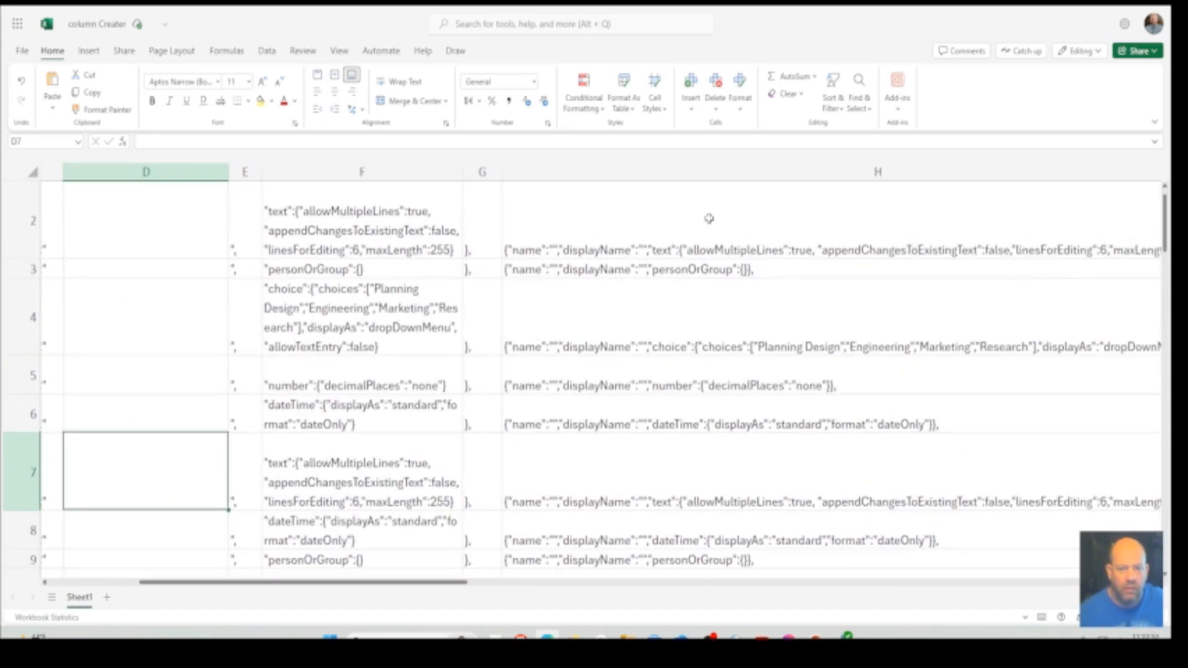
{"action": "scroll", "coordinate": [708, 218], "scroll_direction": "up", "scroll_amount": 1}
{"action": "left_click_drag", "start_coordinate": [365, 232], "coordinate": [709, 233]}
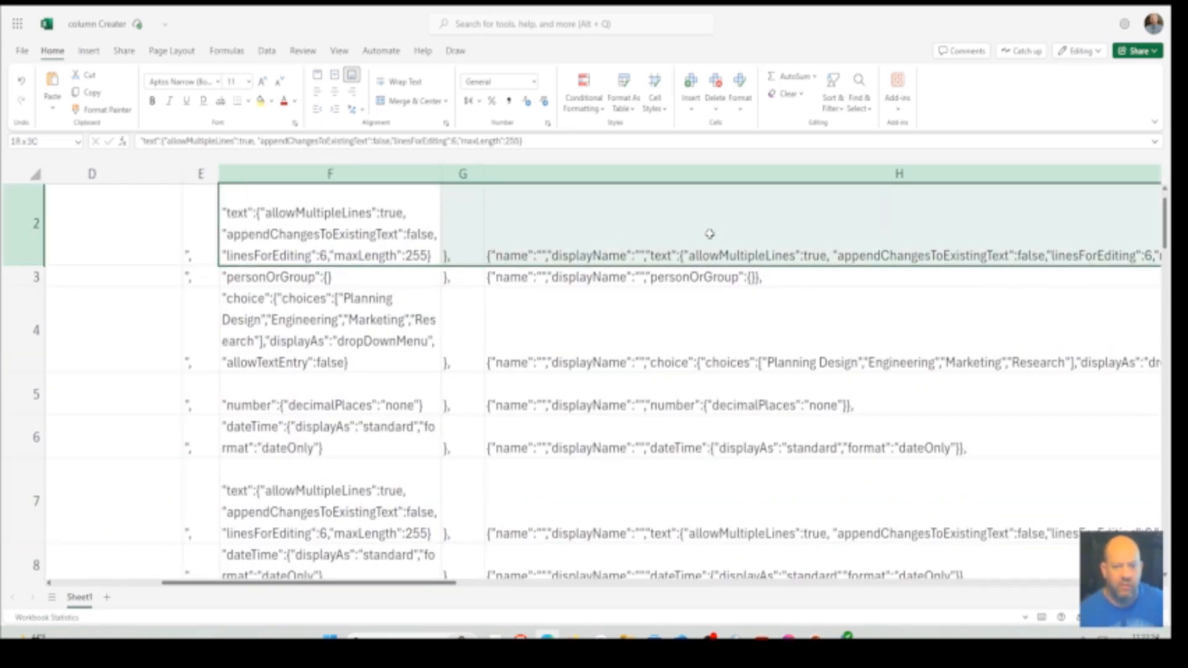
{"action": "left_click", "coordinate": [341, 241]}
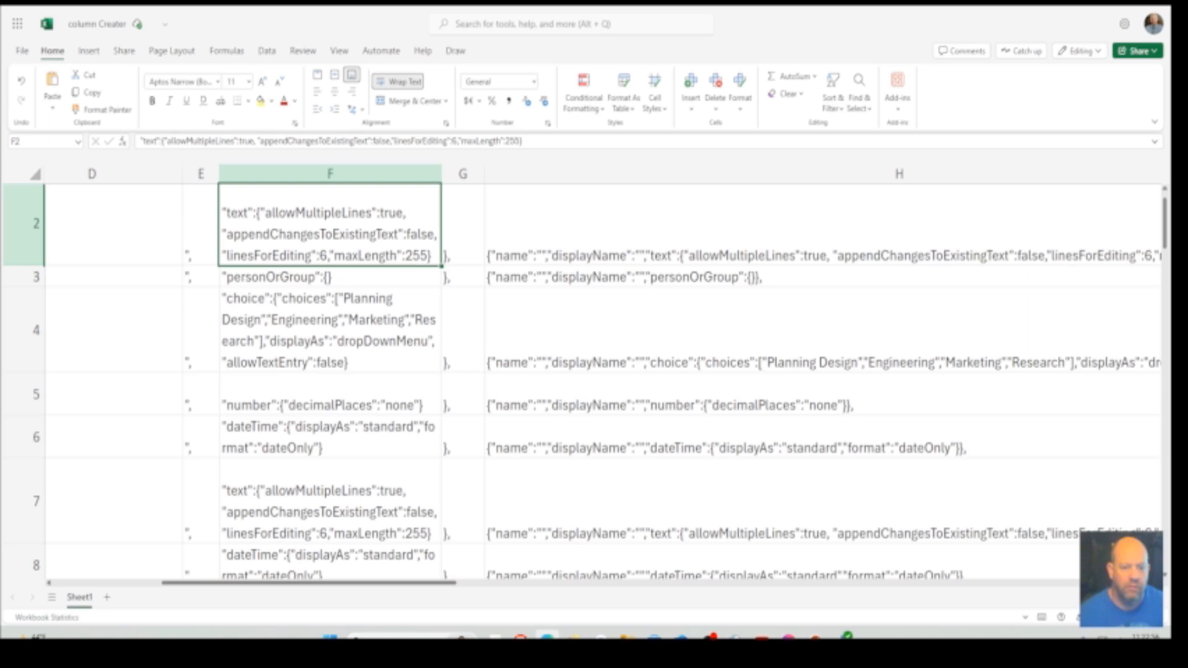
{"action": "left_click_drag", "start_coordinate": [287, 583], "coordinate": [180, 584]}
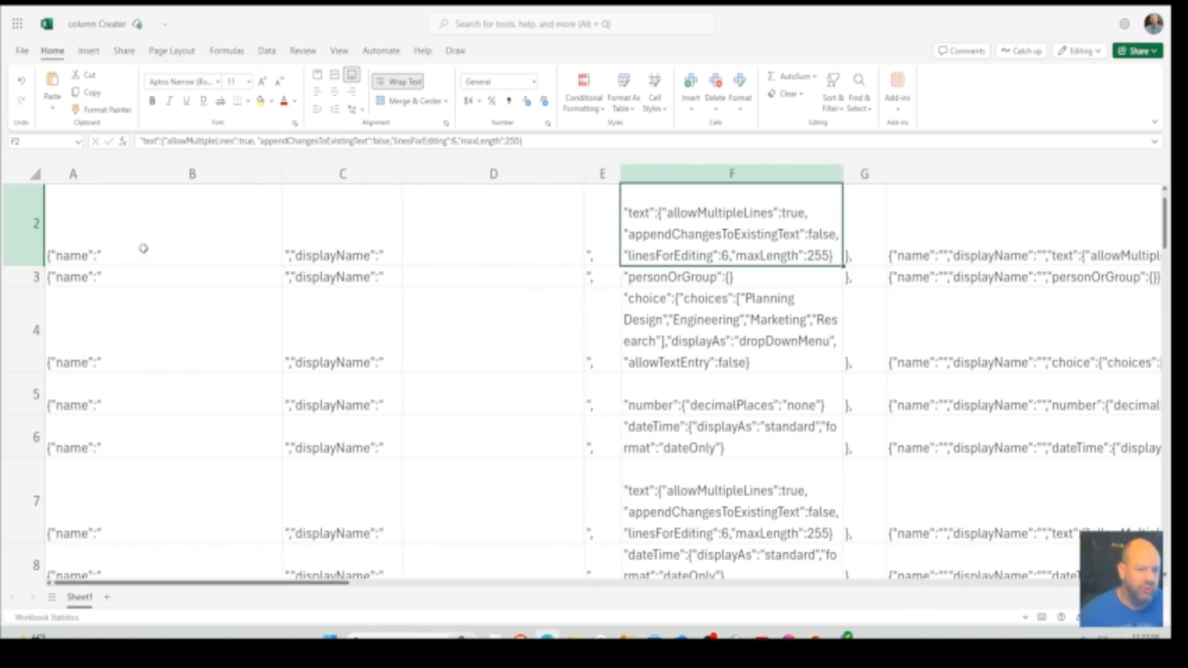
{"action": "left_click", "coordinate": [197, 233]}
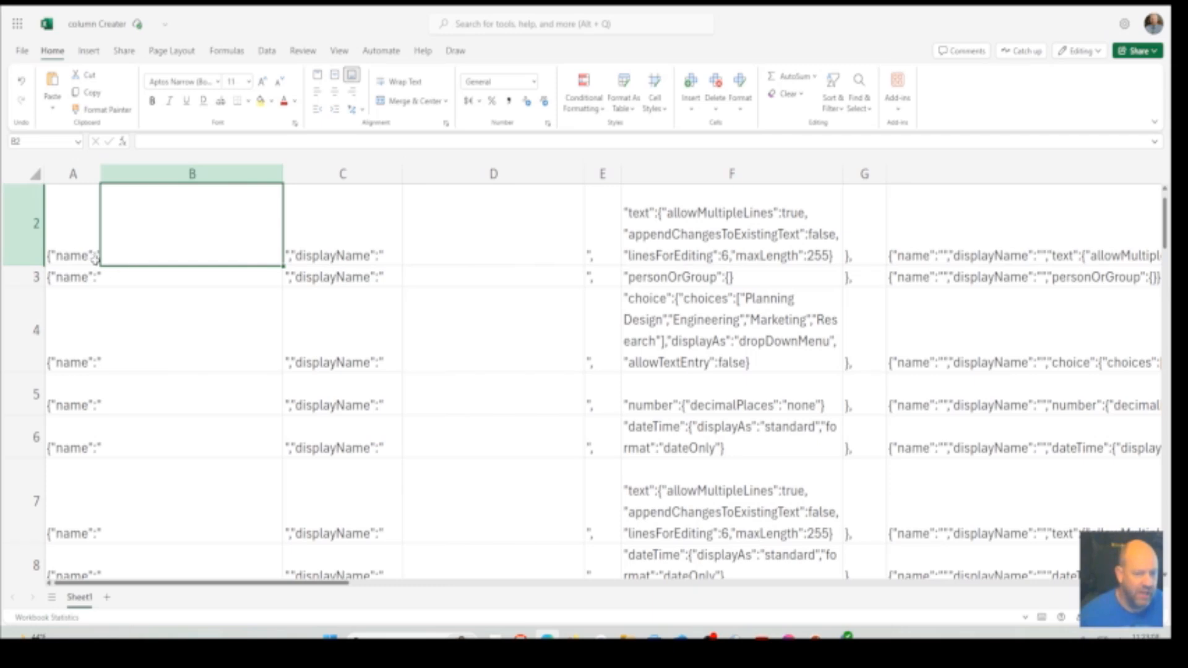
{"action": "left_click", "coordinate": [167, 300]}
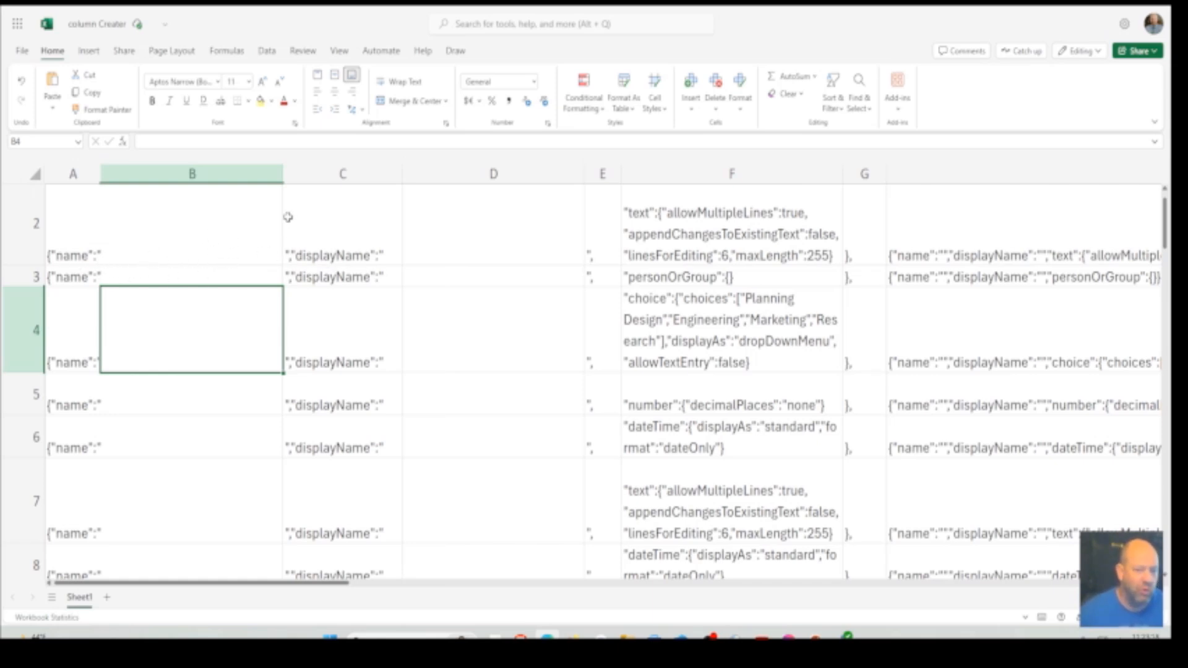
Enter the column name ColumnData1 in cell B2 and the display name Column Data #1 in cell D2
{"action": "left_click", "coordinate": [187, 239]}
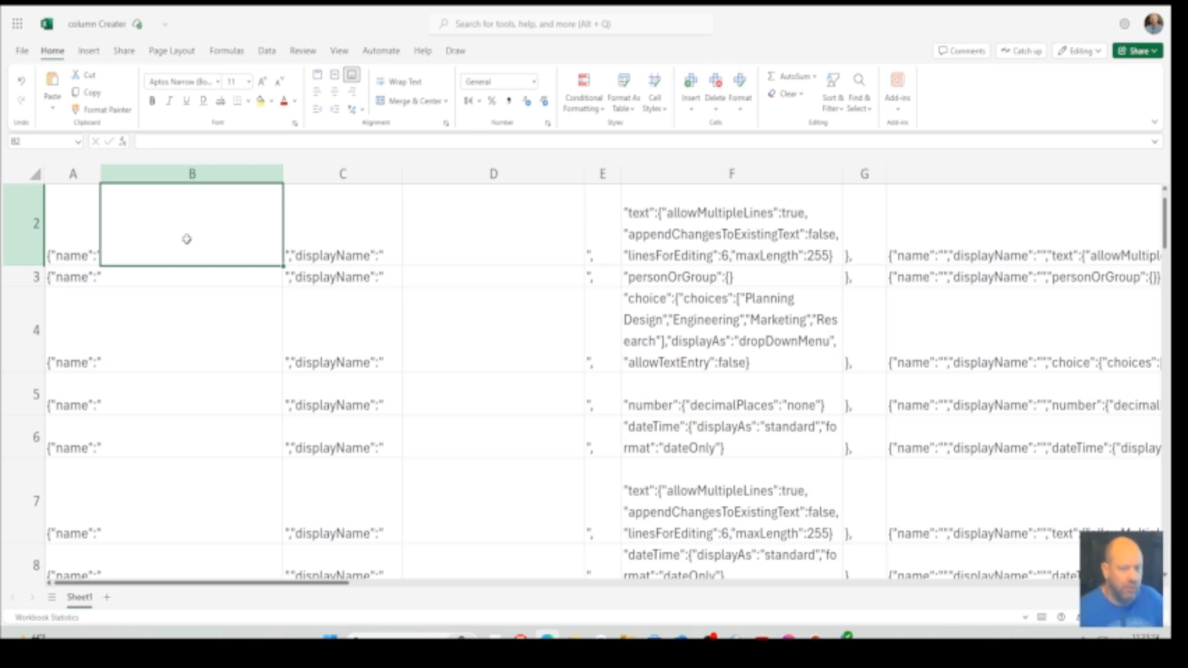
{"action": "double_click", "coordinate": [187, 239]}
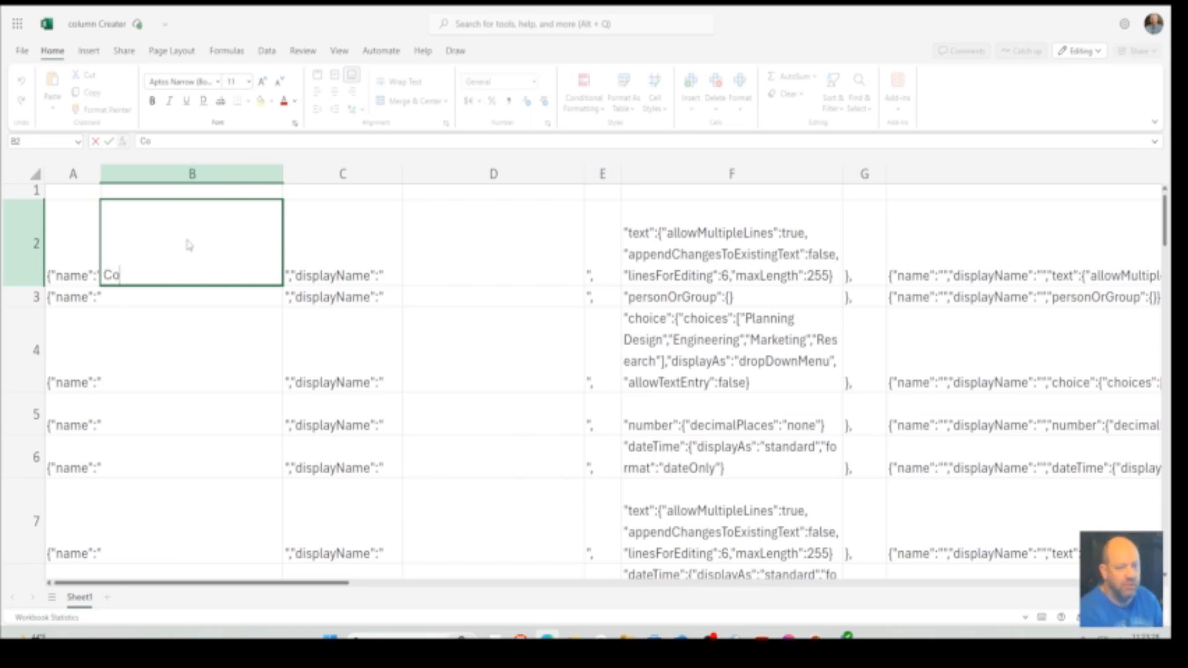
{"action": "type", "text": "ColumnData1"}
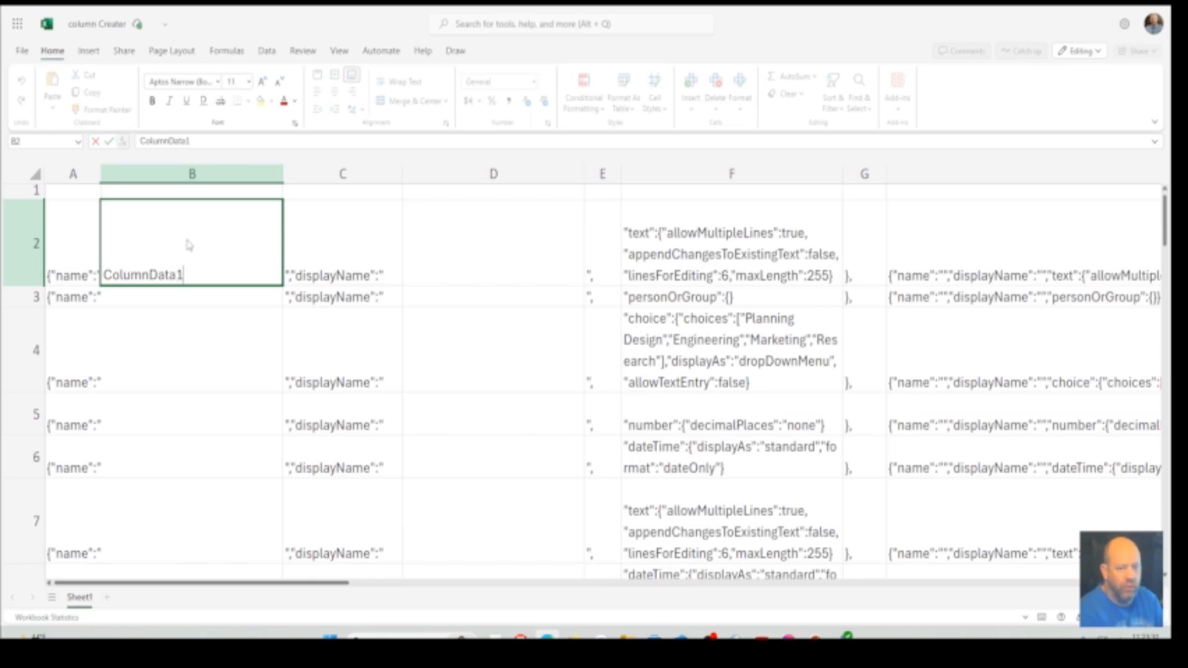
{"action": "left_click", "coordinate": [465, 270]}
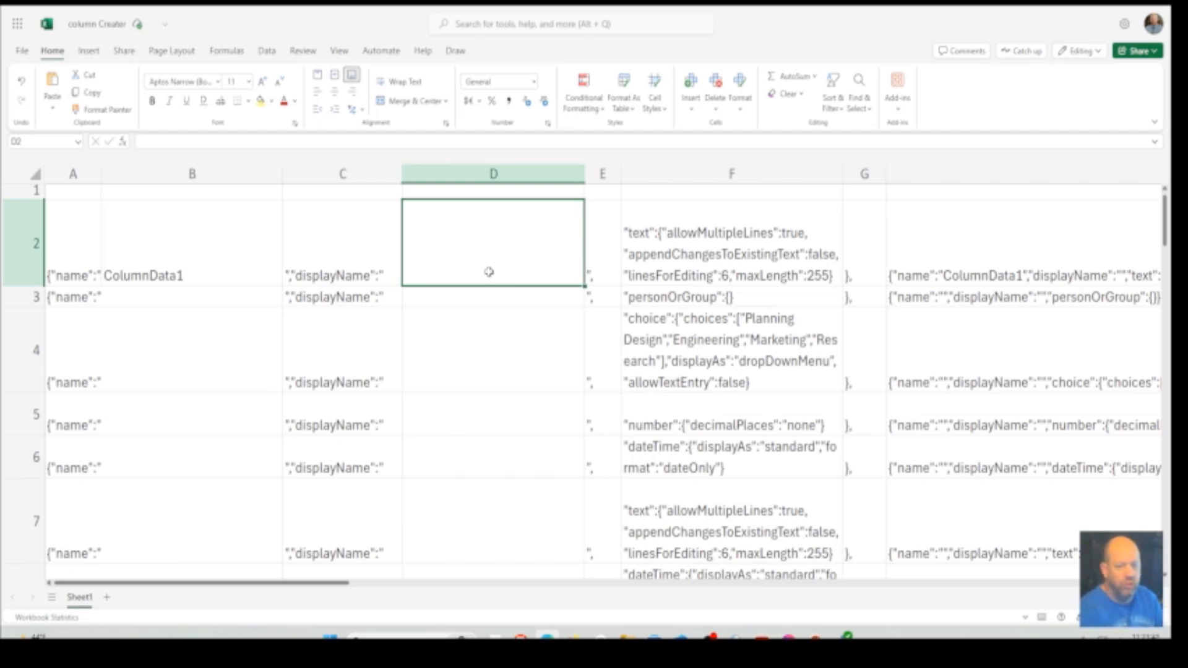
{"action": "type", "text": "C"}
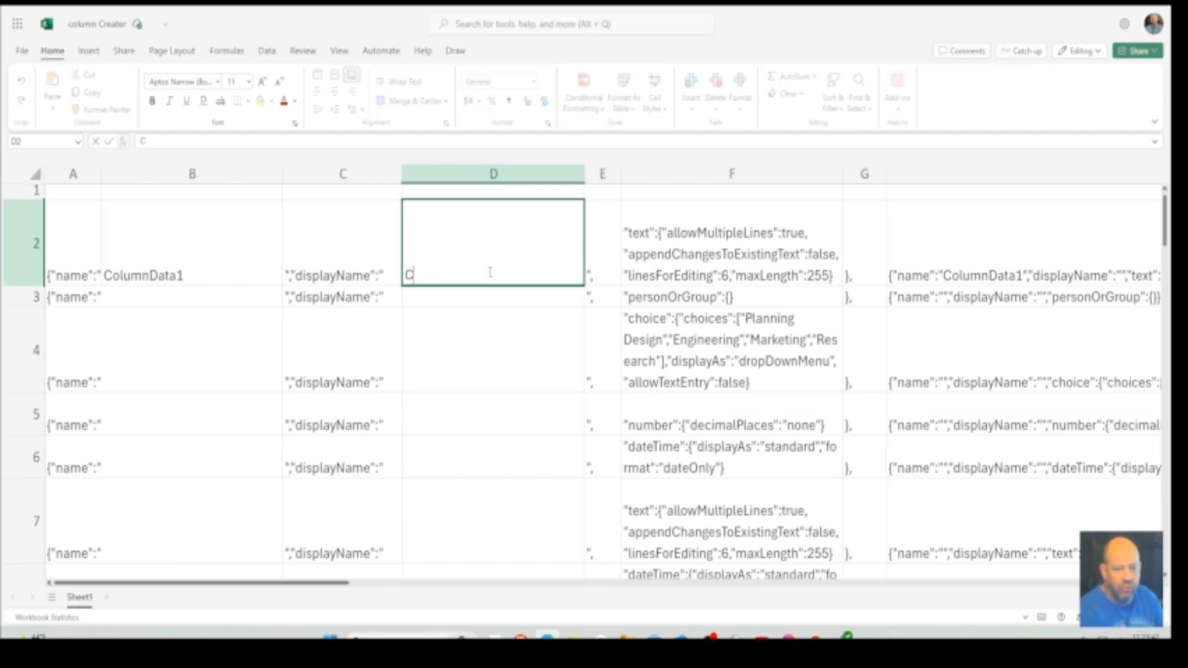
{"action": "type", "text": "olumn Data #1"}
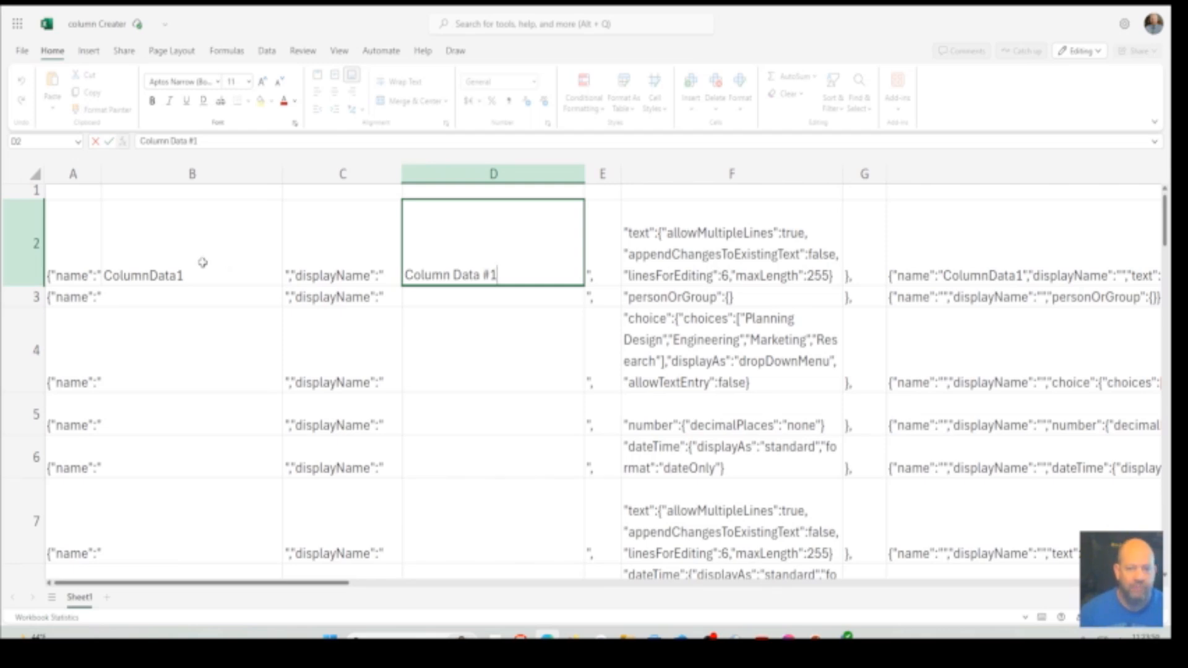
Shorten the type definition in cell F2 to "text":{} and check the combined definition in column H
{"action": "left_click", "coordinate": [731, 263]}
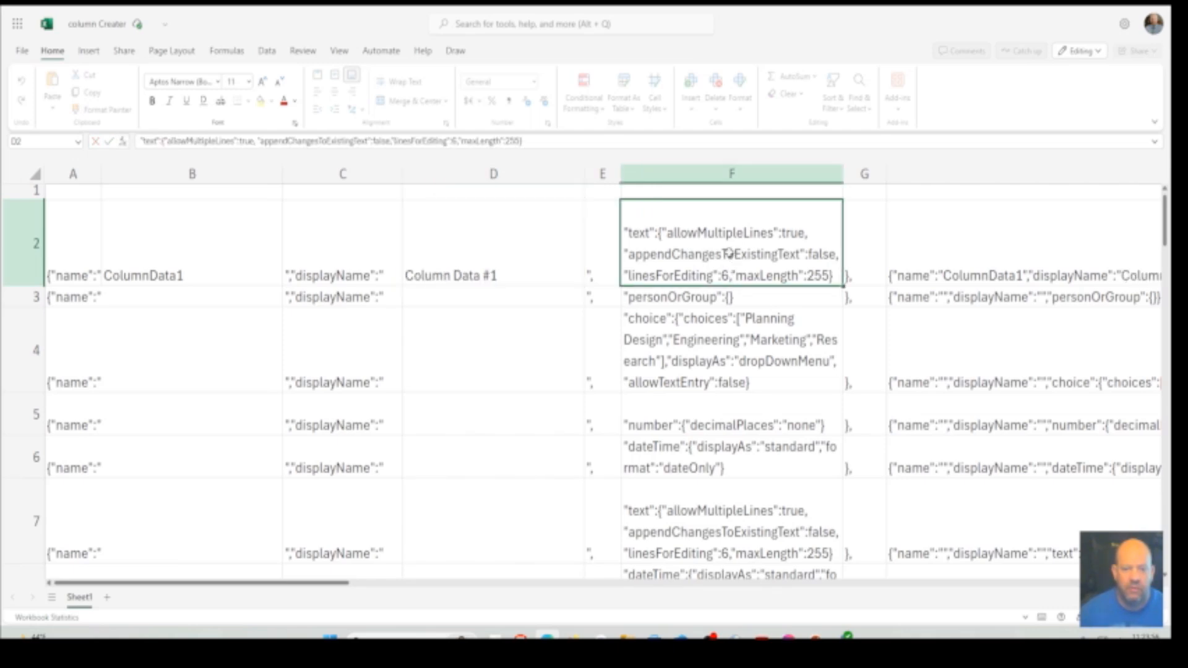
{"action": "double_click", "coordinate": [673, 234]}
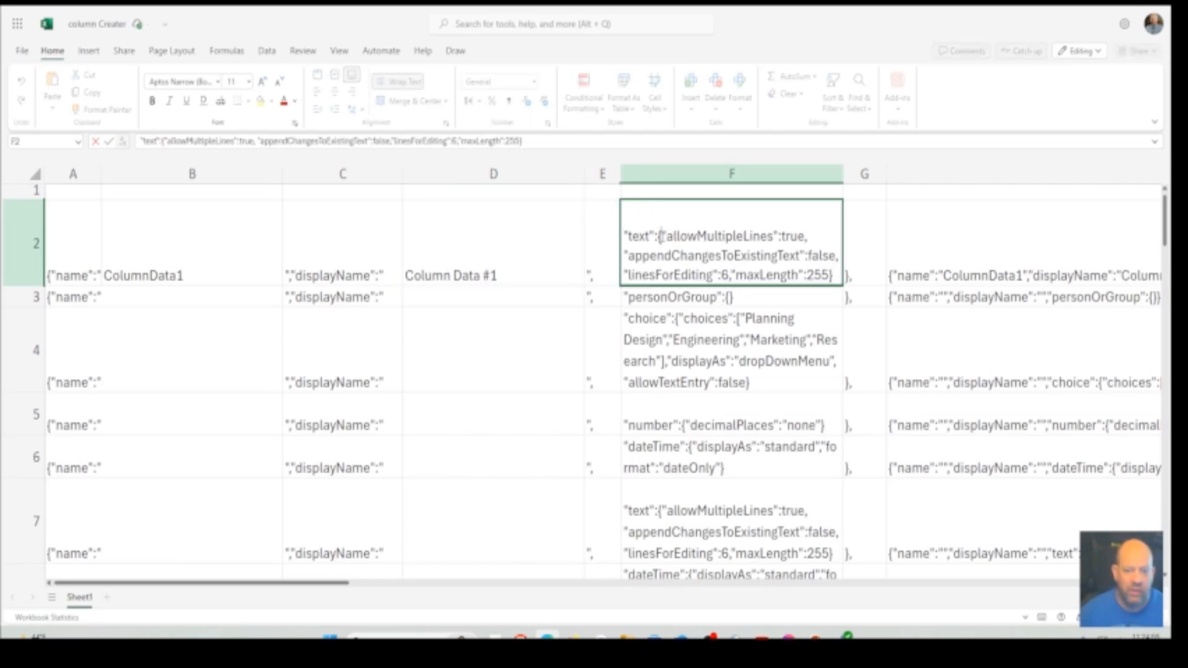
{"action": "left_click_drag", "start_coordinate": [660, 236], "coordinate": [829, 275]}
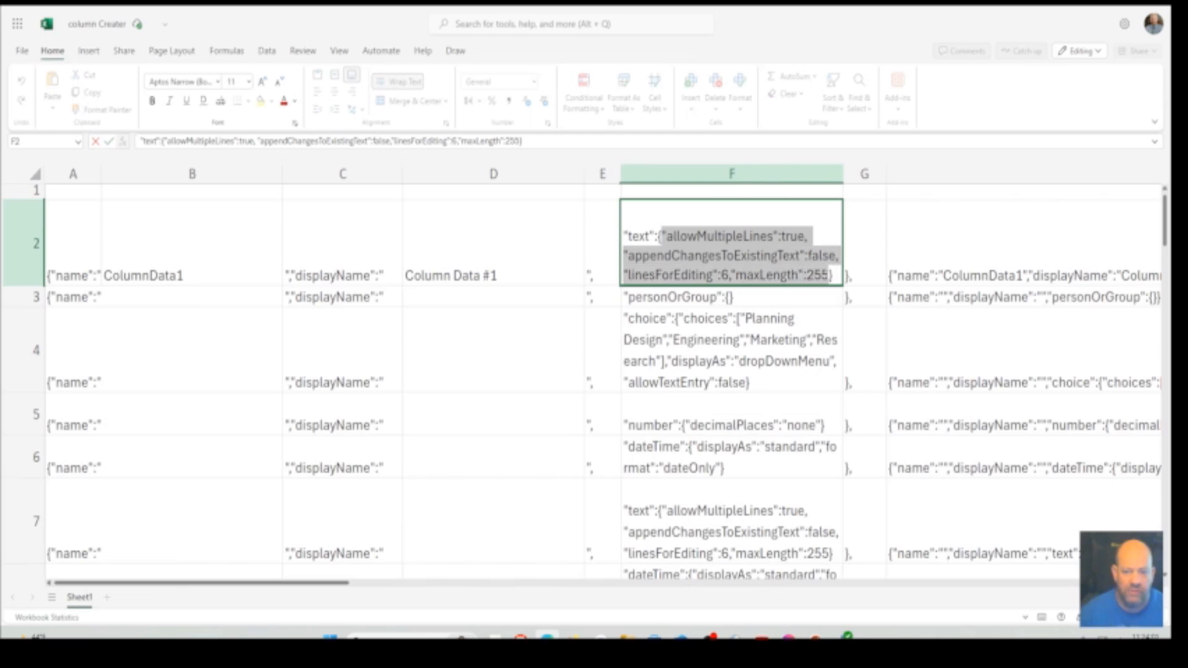
{"action": "key", "text": "Delete"}
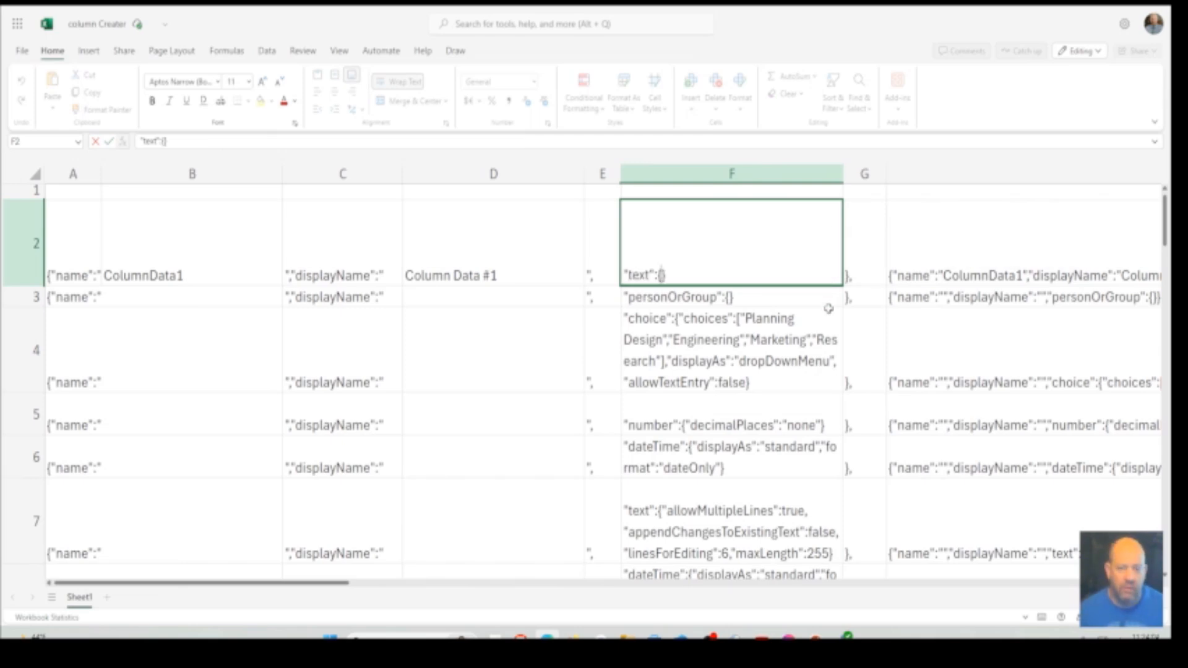
{"action": "left_click", "coordinate": [761, 349]}
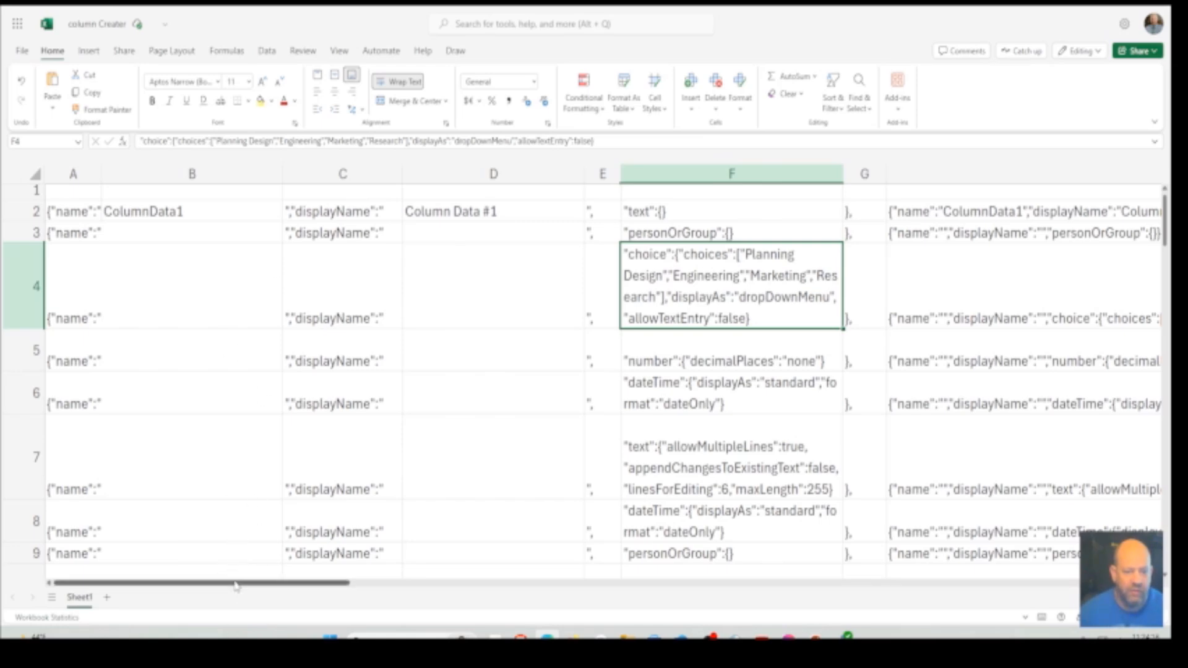
{"action": "left_click_drag", "start_coordinate": [234, 585], "coordinate": [399, 593]}
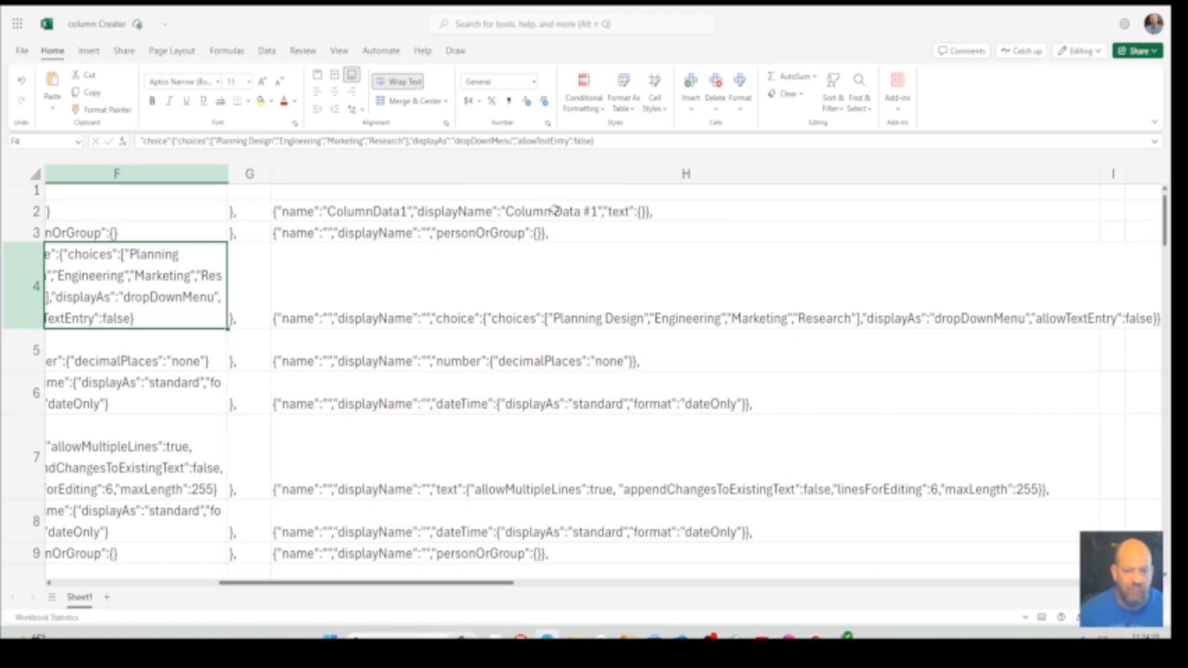
Copy the combined column definitions in H2:H40 and check the matching columns array in the Power Automate request body
{"action": "left_click_drag", "start_coordinate": [554, 211], "coordinate": [509, 367]}
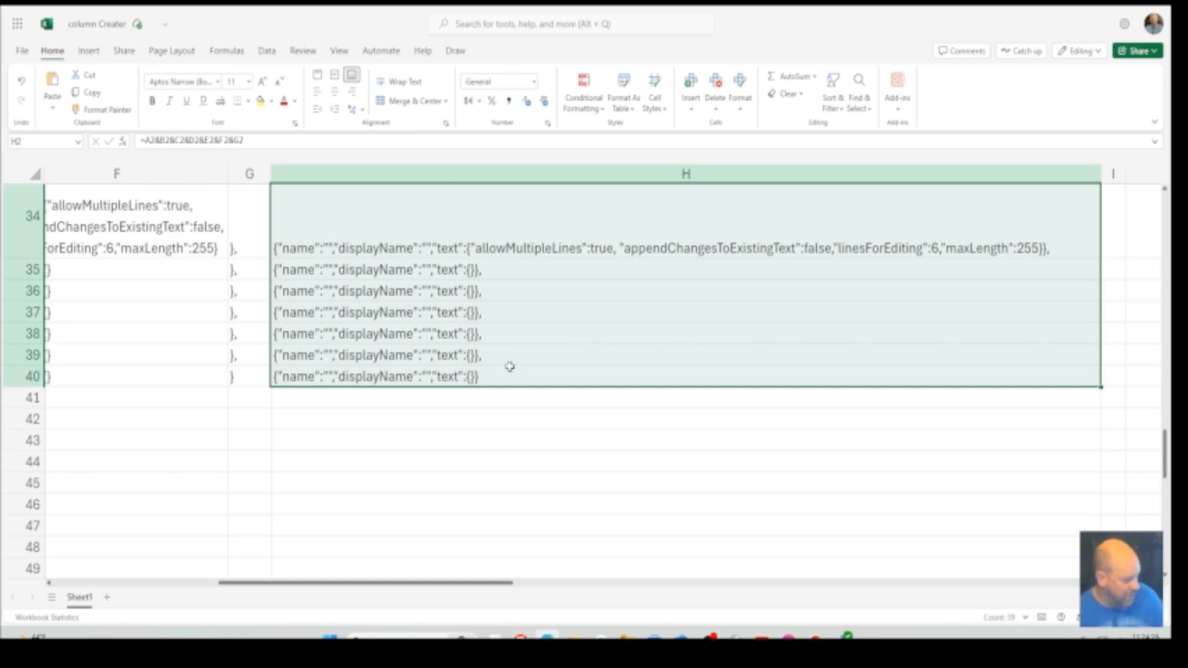
{"action": "key", "text": "ctrl+c"}
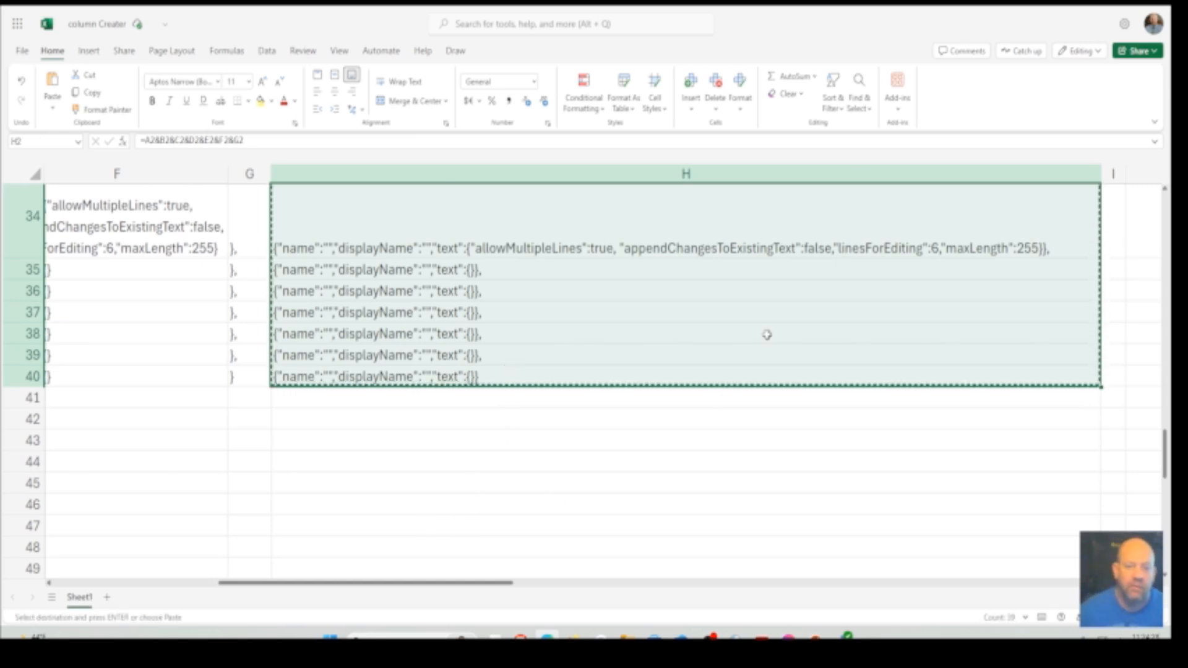
{"action": "left_click", "coordinate": [433, 3]}
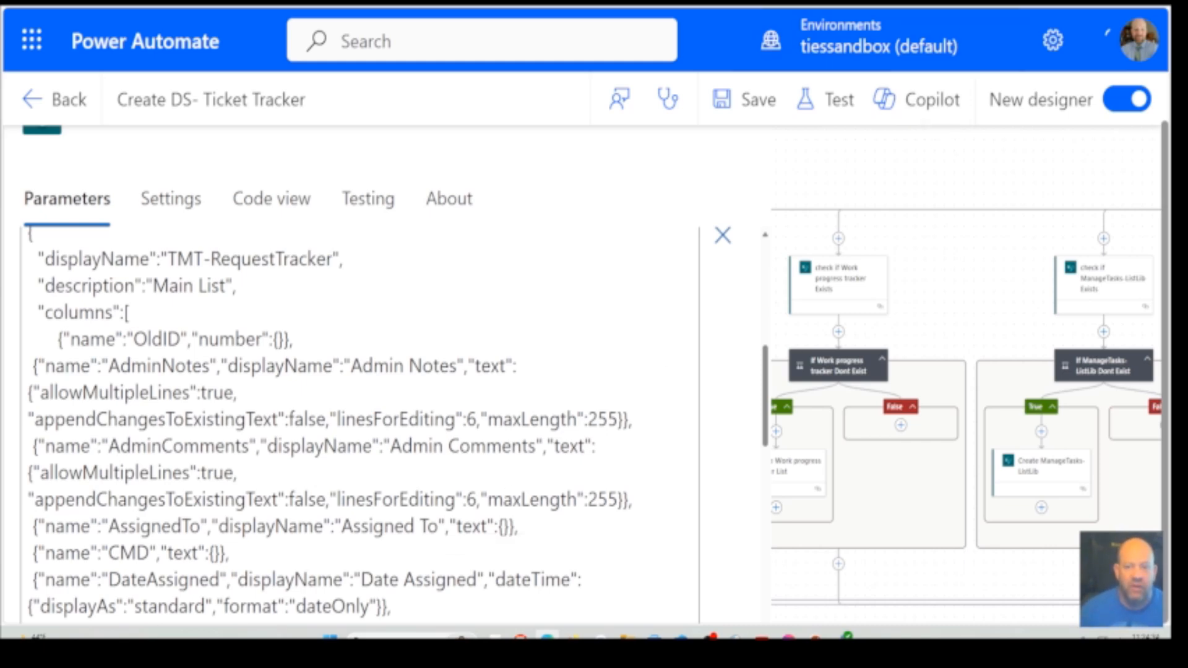
{"action": "left_click", "coordinate": [916, 3]}
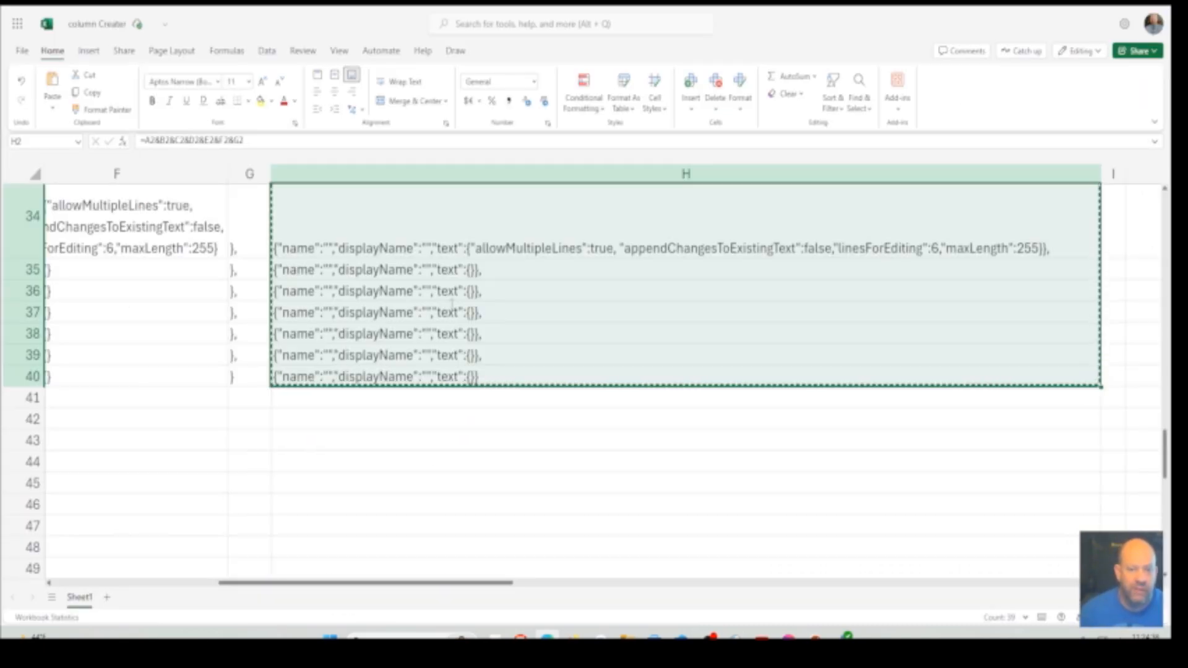
Examine the name templates and the type definitions in column F alongside the combined definition in cell H2
{"action": "left_click", "coordinate": [442, 477]}
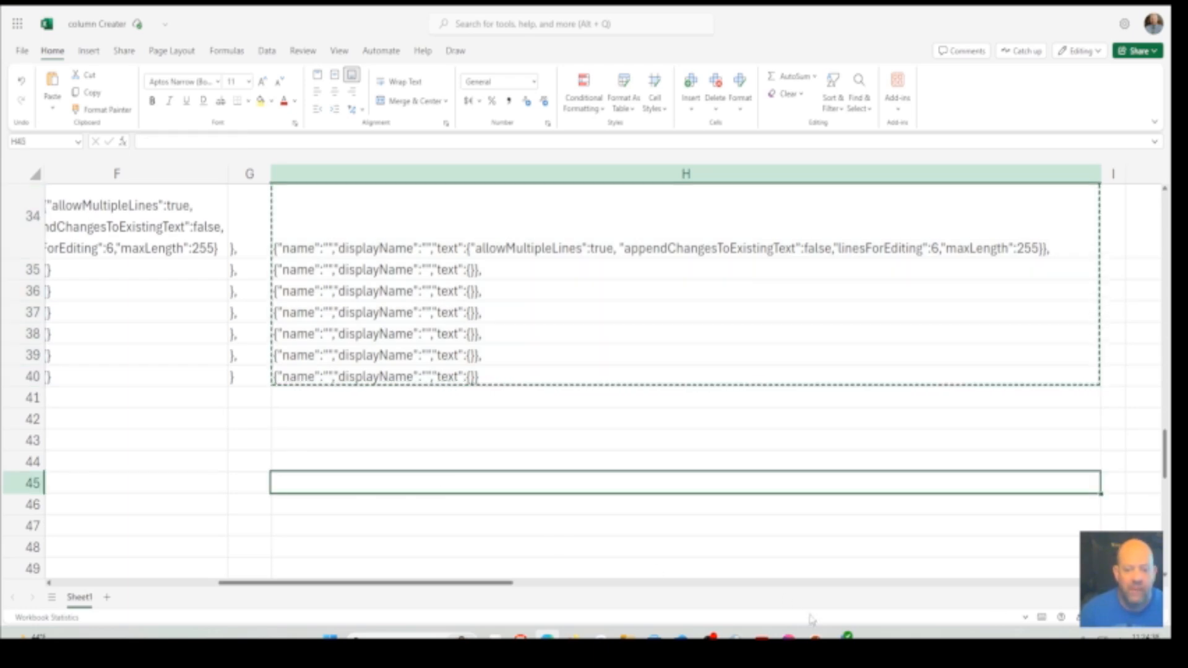
{"action": "left_click_drag", "start_coordinate": [463, 587], "coordinate": [249, 591]}
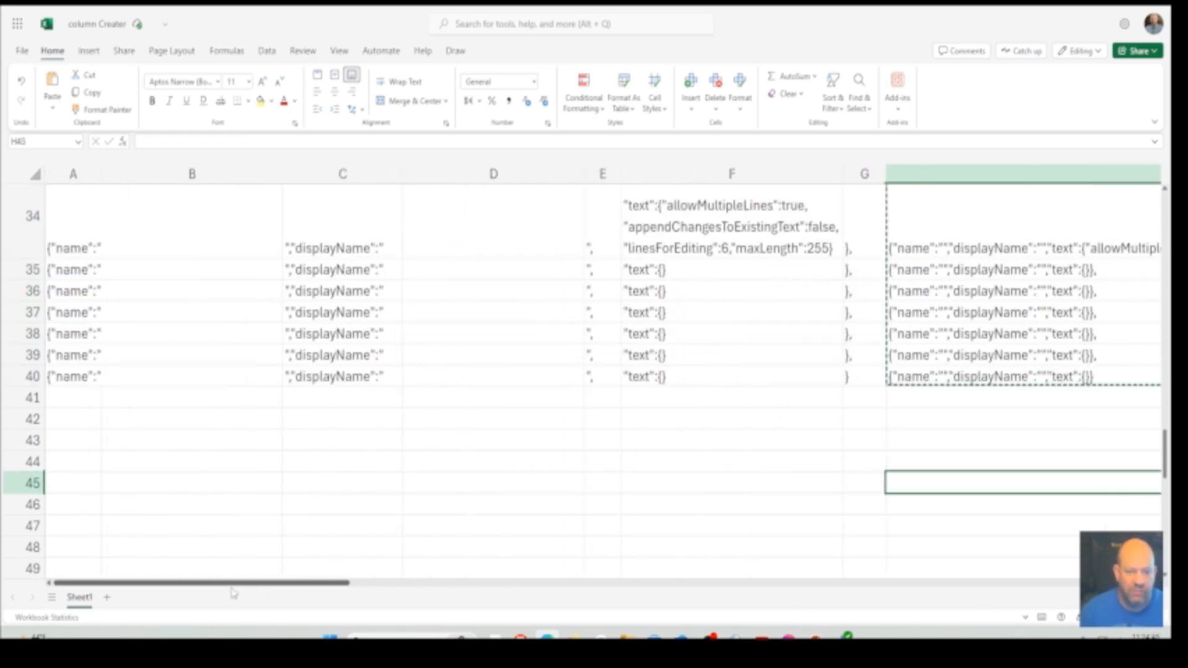
{"action": "scroll", "coordinate": [557, 407], "scroll_direction": "up", "scroll_amount": 10}
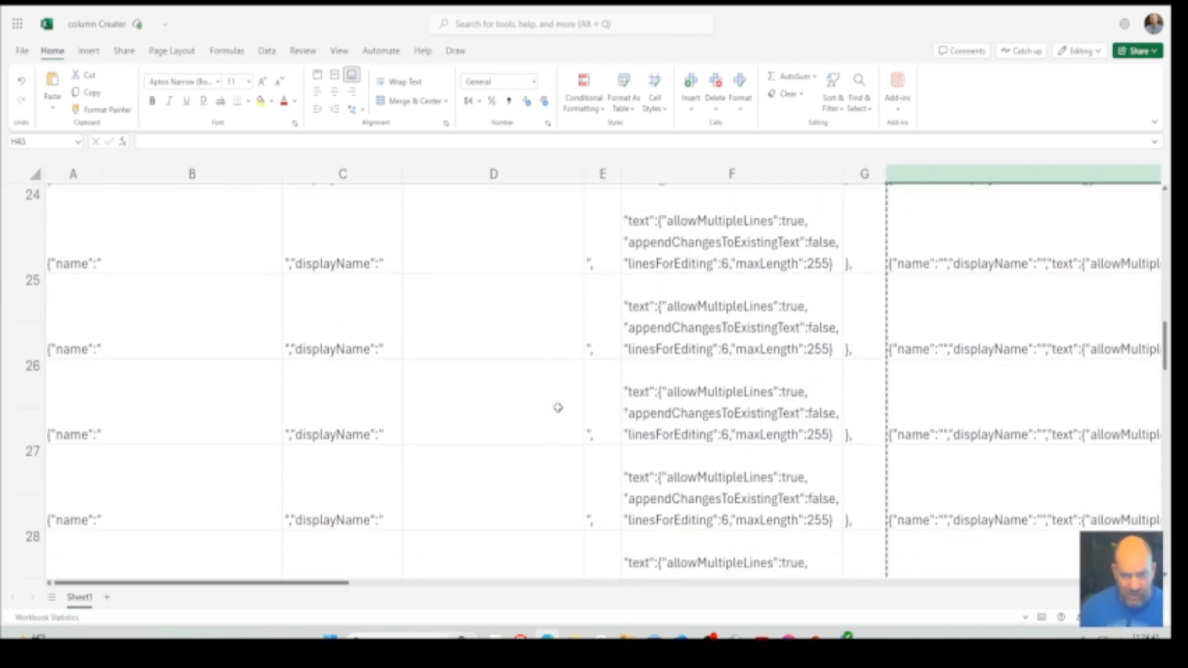
{"action": "scroll", "coordinate": [558, 407], "scroll_direction": "up", "scroll_amount": 3}
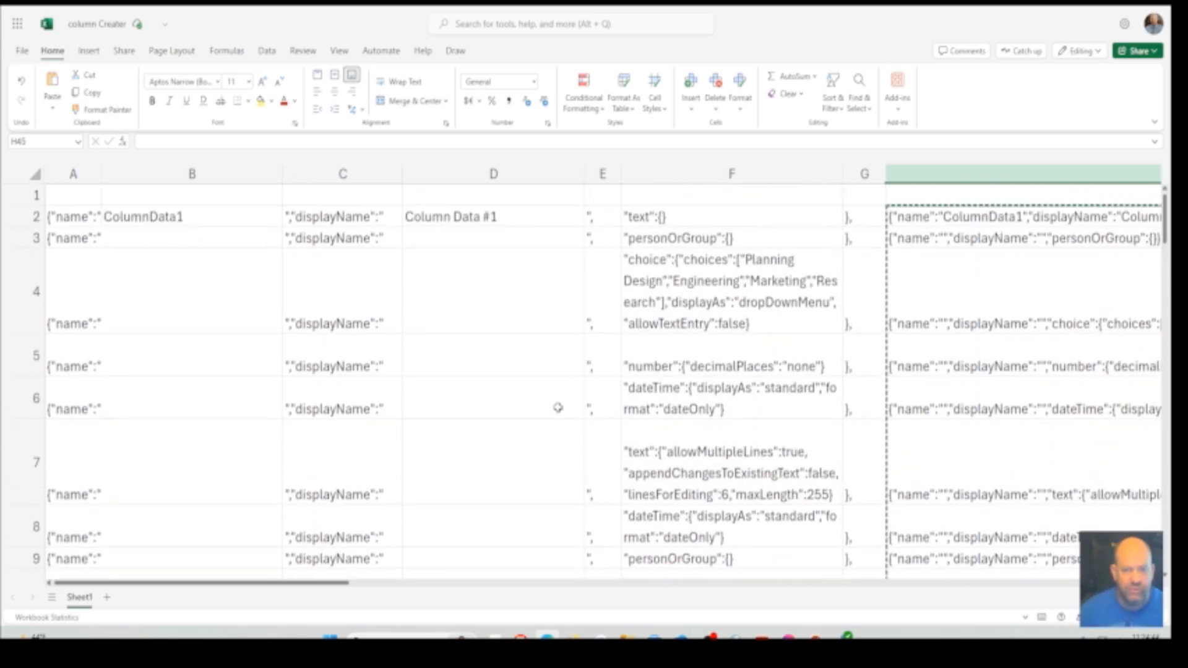
{"action": "left_click", "coordinate": [732, 174]}
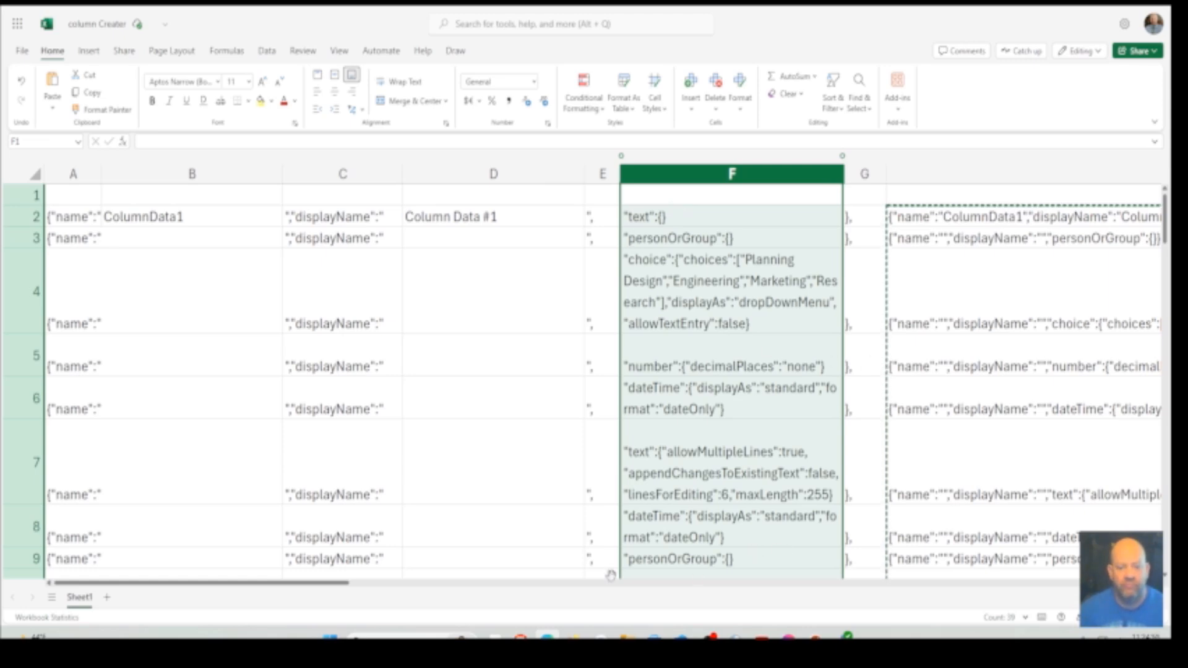
{"action": "left_click_drag", "start_coordinate": [337, 585], "coordinate": [458, 584]}
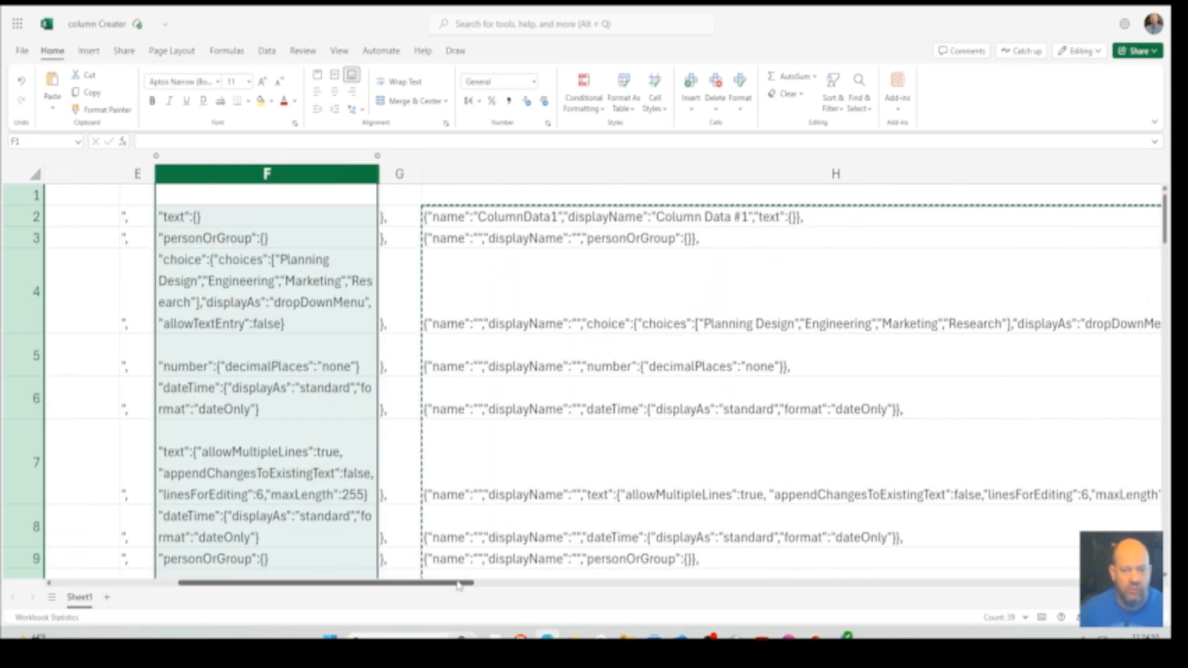
{"action": "left_click", "coordinate": [844, 215]}
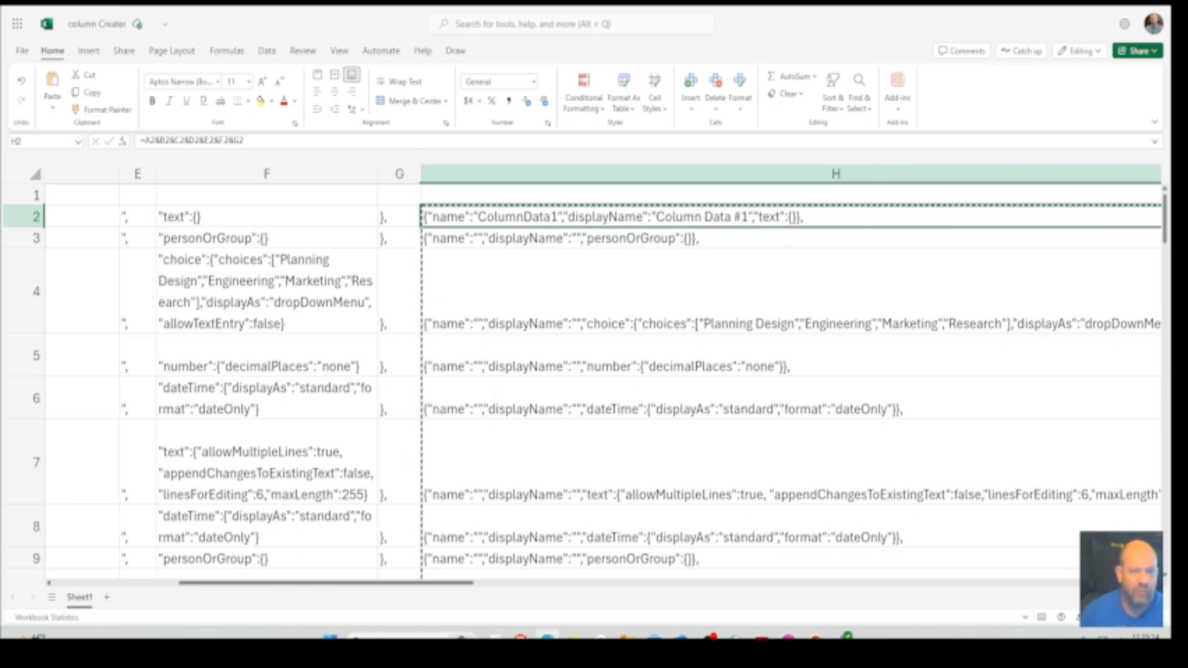
Switch to Power Automate, remove the Body parameter from the TMT-RequestTracker list request, and close the action's details
{"action": "key", "text": "ctrl+Tab"}
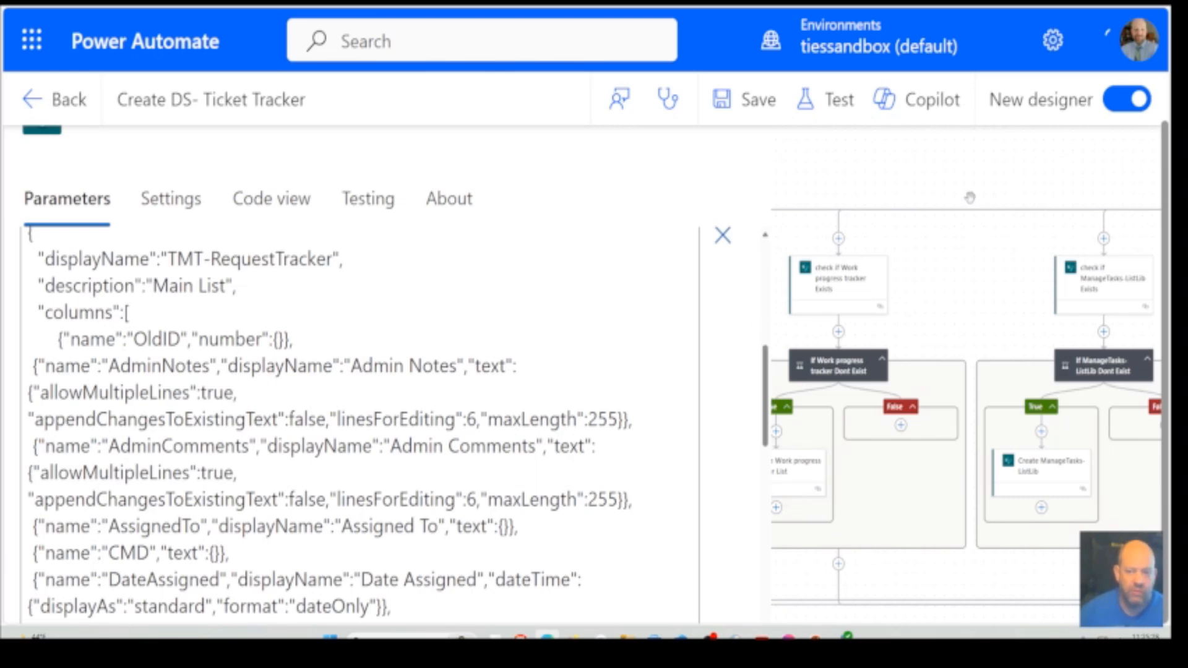
{"action": "left_click_drag", "start_coordinate": [968, 180], "coordinate": [974, 174]}
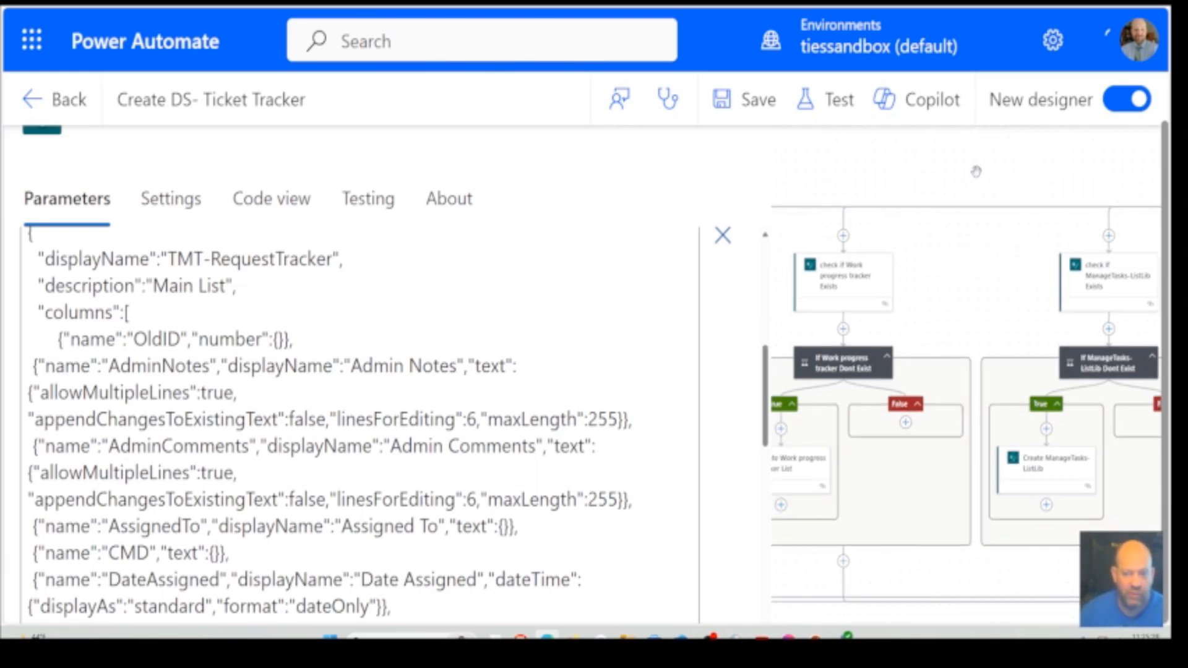
{"action": "left_click", "coordinate": [722, 239]}
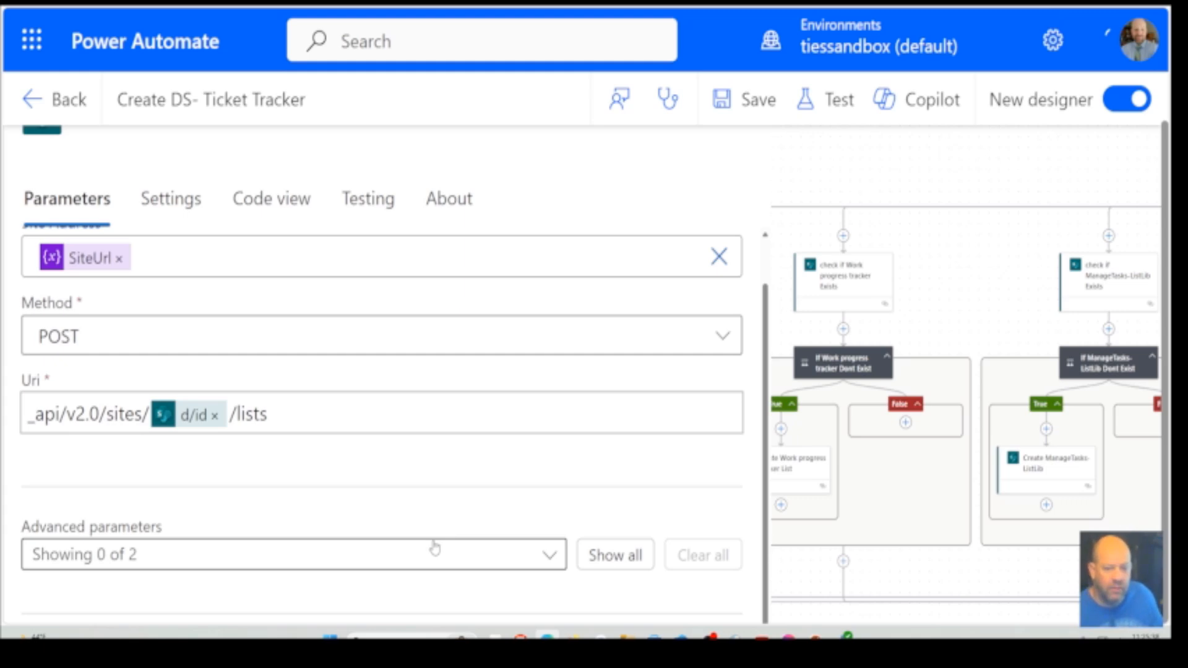
{"action": "left_click", "coordinate": [944, 194]}
Start adding an action below the admin group Condition at the end of the flow
{"action": "scroll", "coordinate": [899, 488], "scroll_direction": "down", "scroll_amount": 5}
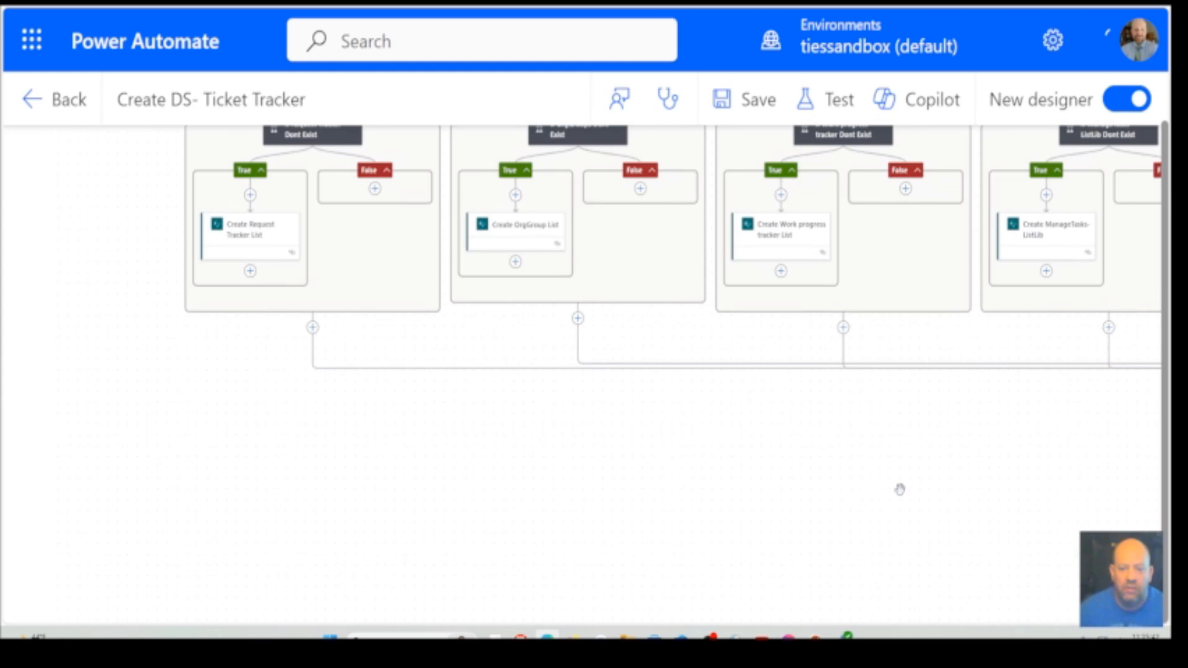
{"action": "left_click_drag", "start_coordinate": [1004, 432], "coordinate": [265, 451]}
{"action": "left_click_drag", "start_coordinate": [656, 450], "coordinate": [437, 348]}
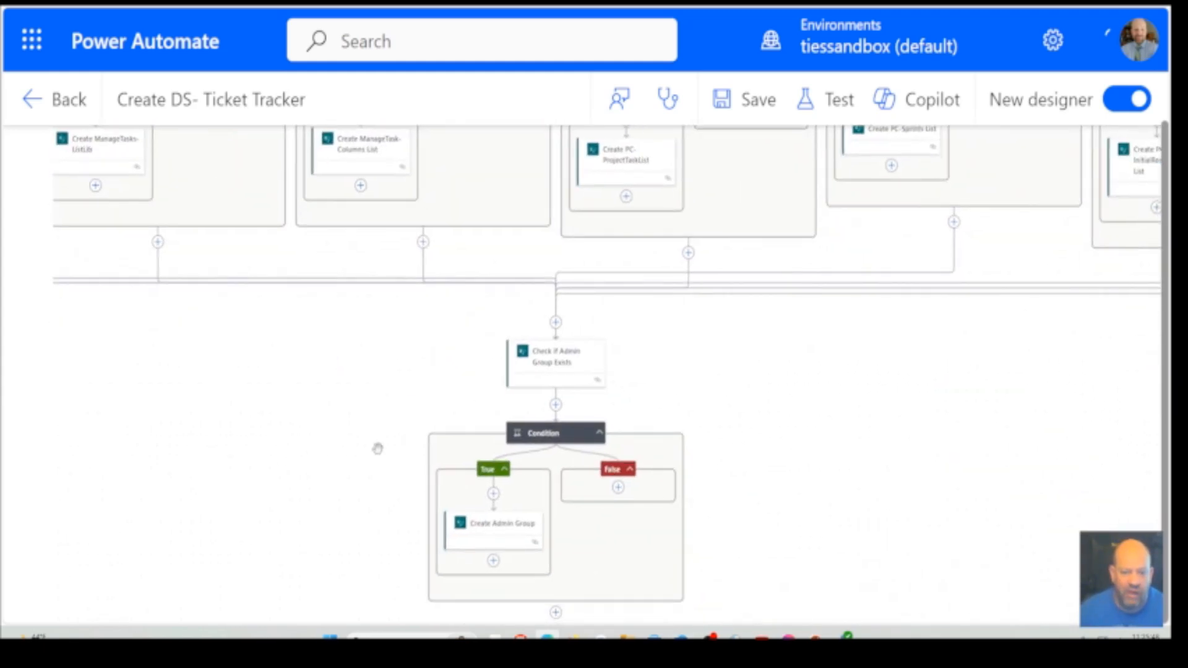
{"action": "left_click_drag", "start_coordinate": [377, 448], "coordinate": [464, 305]}
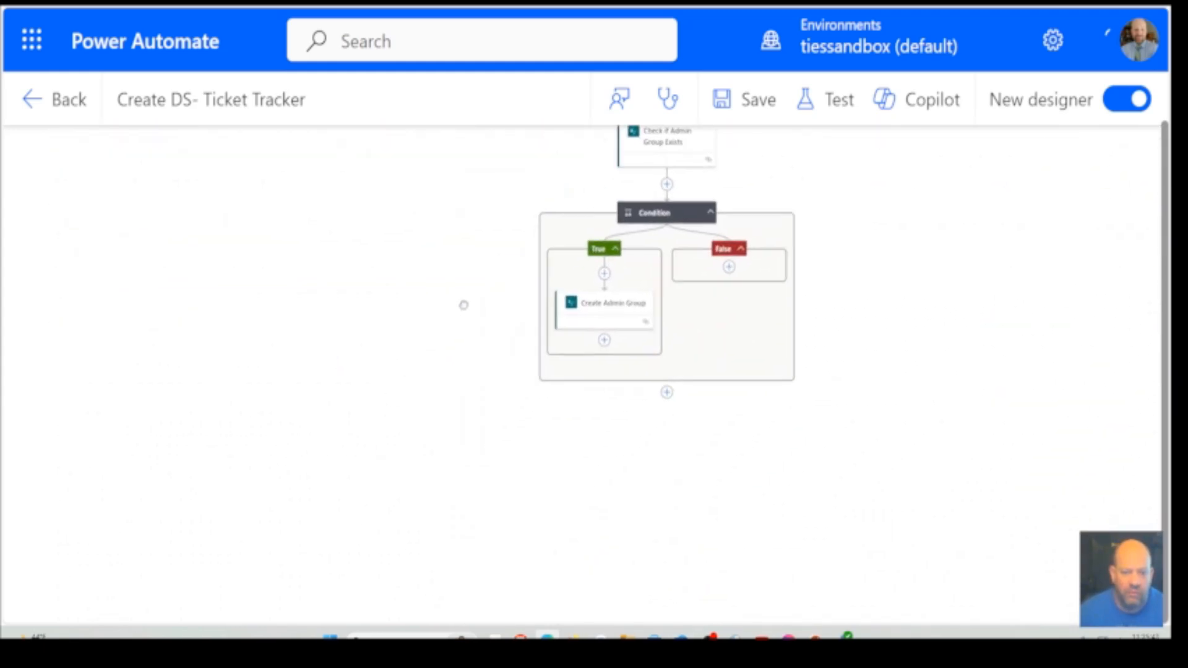
{"action": "left_click", "coordinate": [666, 397]}
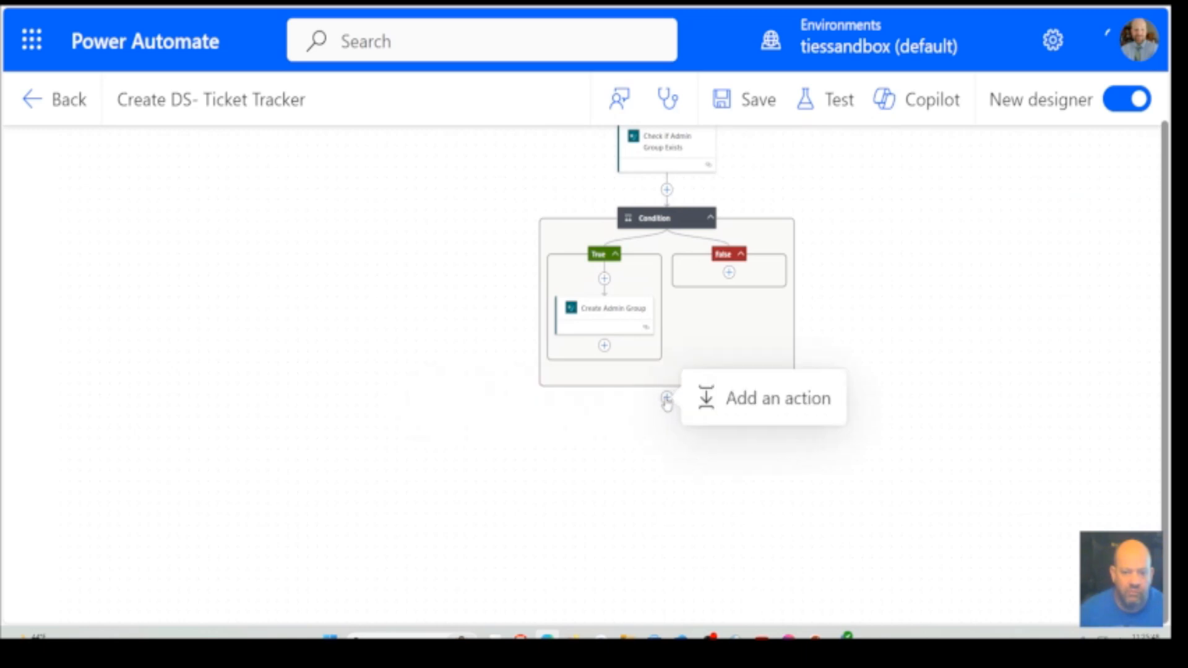
{"action": "left_click", "coordinate": [725, 403]}
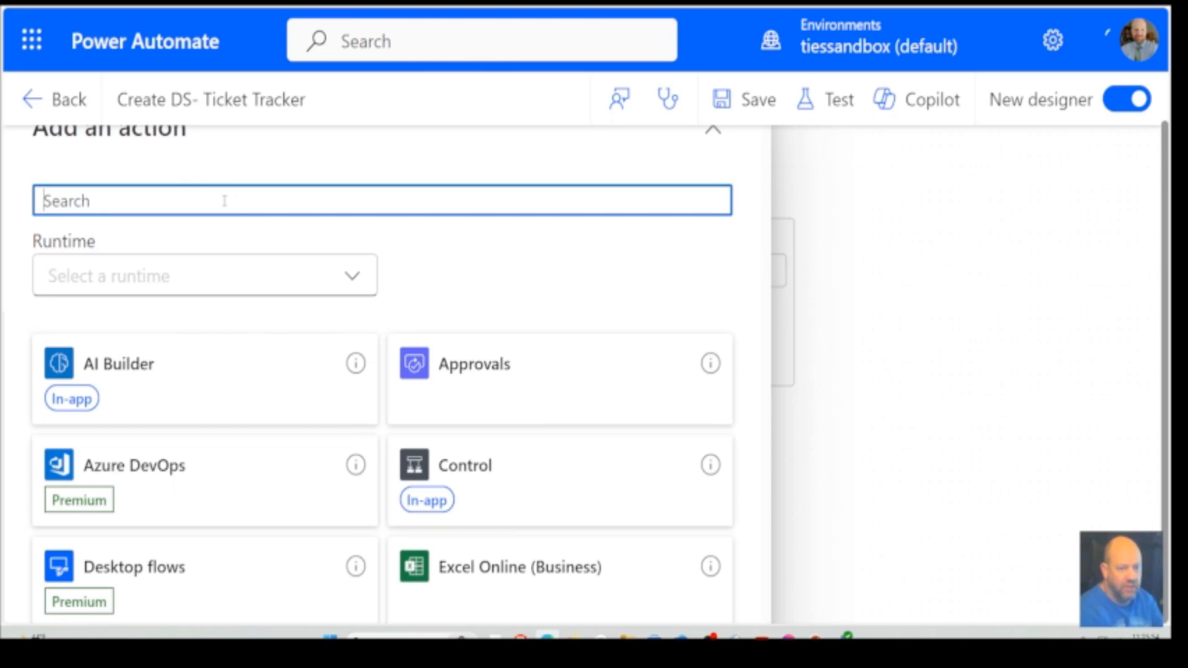
Search the available actions for "share" and look through the connectors and actions offered
{"action": "type", "text": "share"}
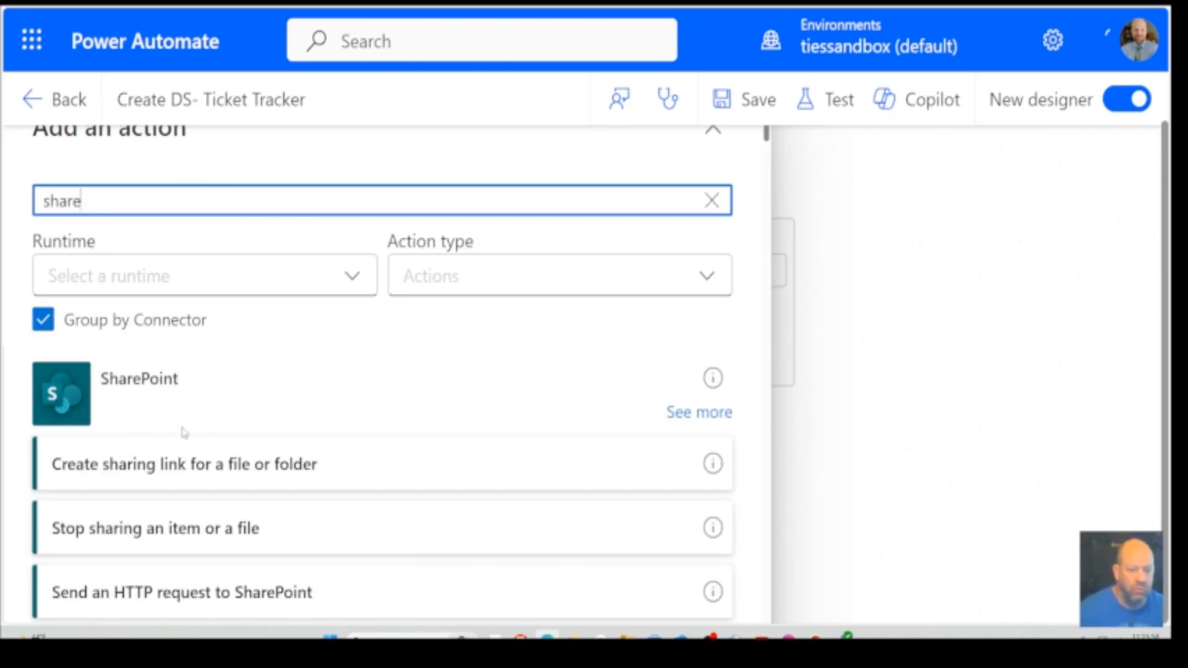
{"action": "scroll", "coordinate": [184, 433], "scroll_direction": "down", "scroll_amount": 15}
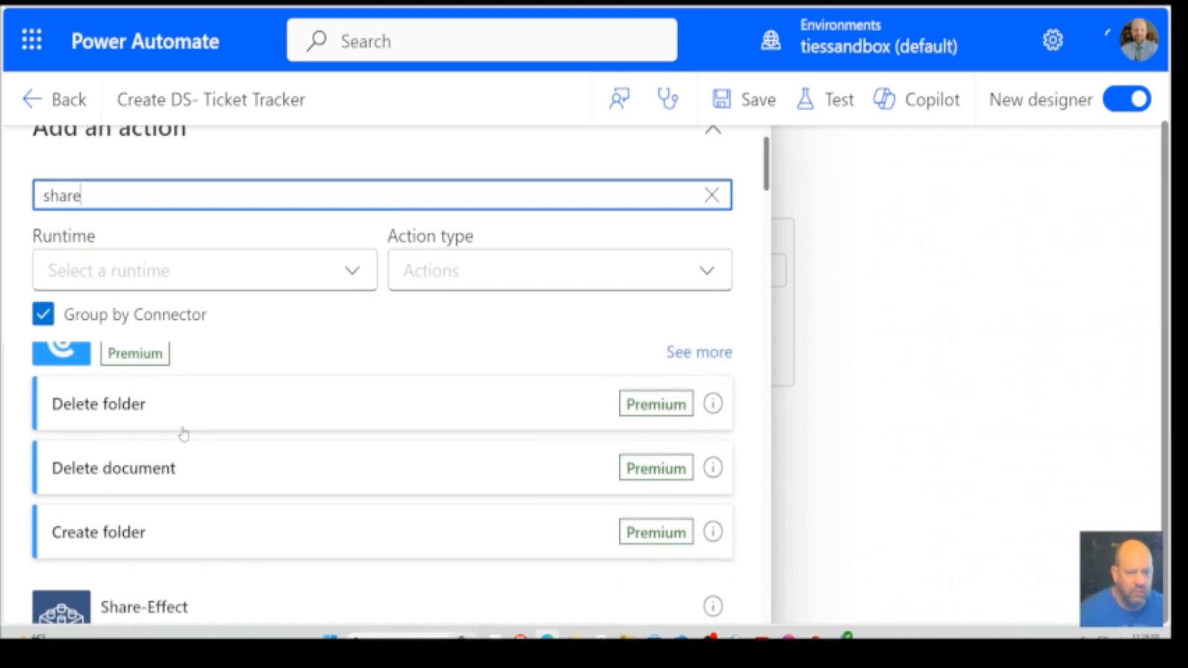
{"action": "scroll", "coordinate": [183, 433], "scroll_direction": "down", "scroll_amount": 10}
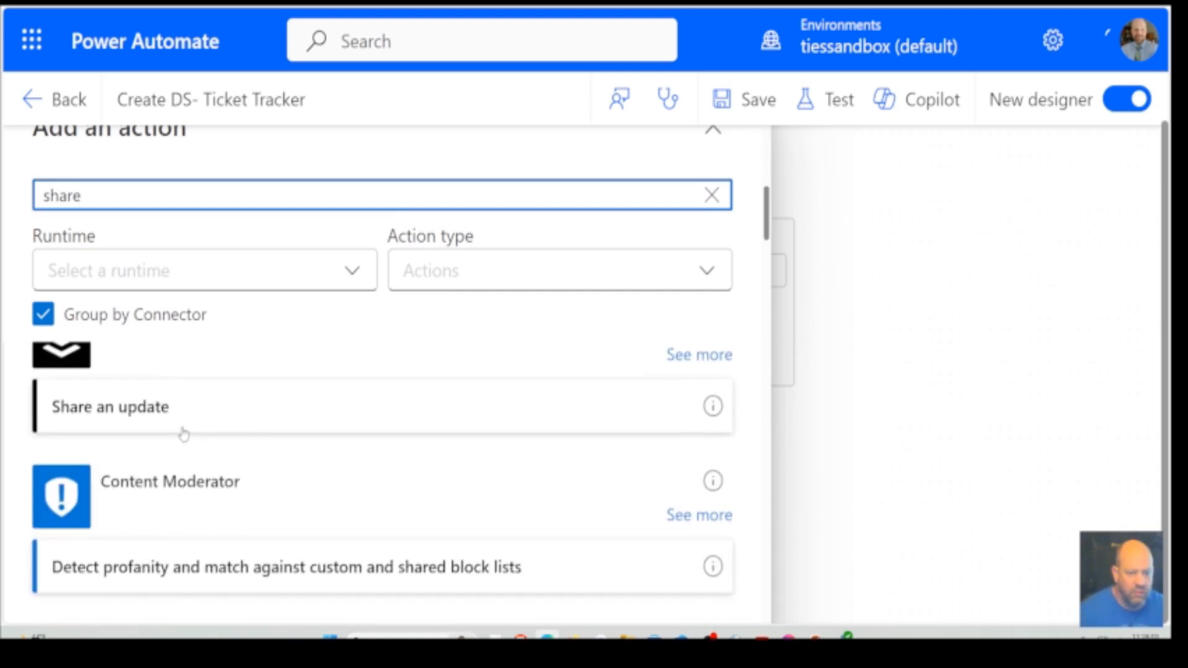
{"action": "scroll", "coordinate": [184, 433], "scroll_direction": "down", "scroll_amount": 10}
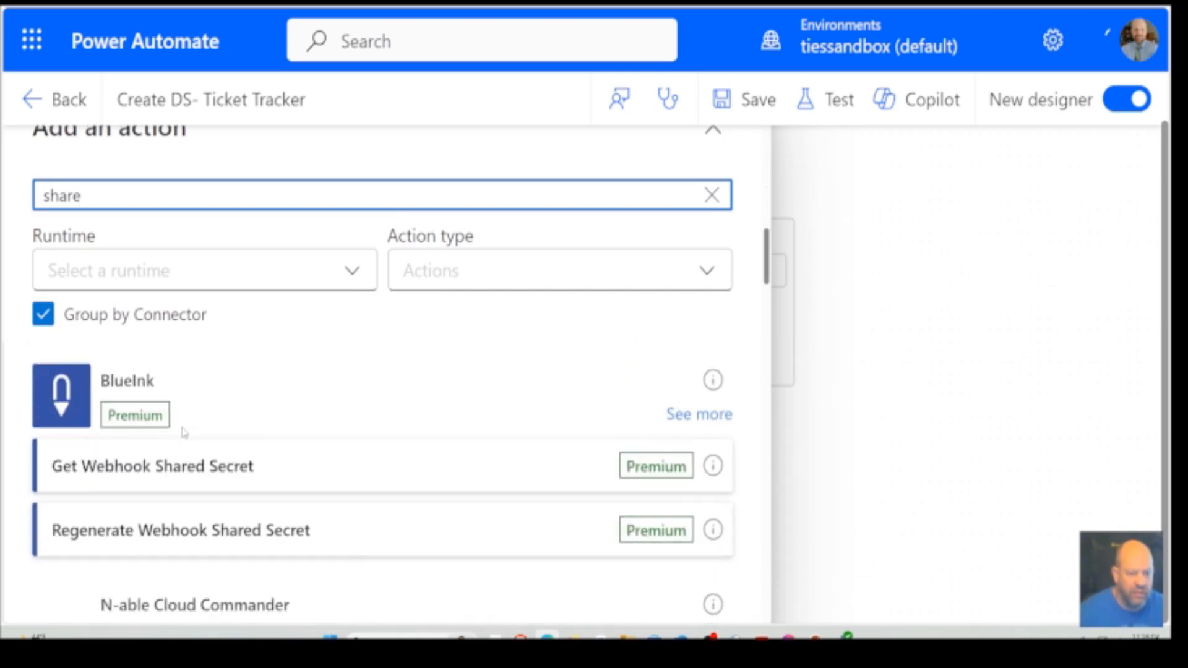
{"action": "scroll", "coordinate": [184, 433], "scroll_direction": "down", "scroll_amount": 3}
{"action": "scroll", "coordinate": [184, 427], "scroll_direction": "down", "scroll_amount": 5}
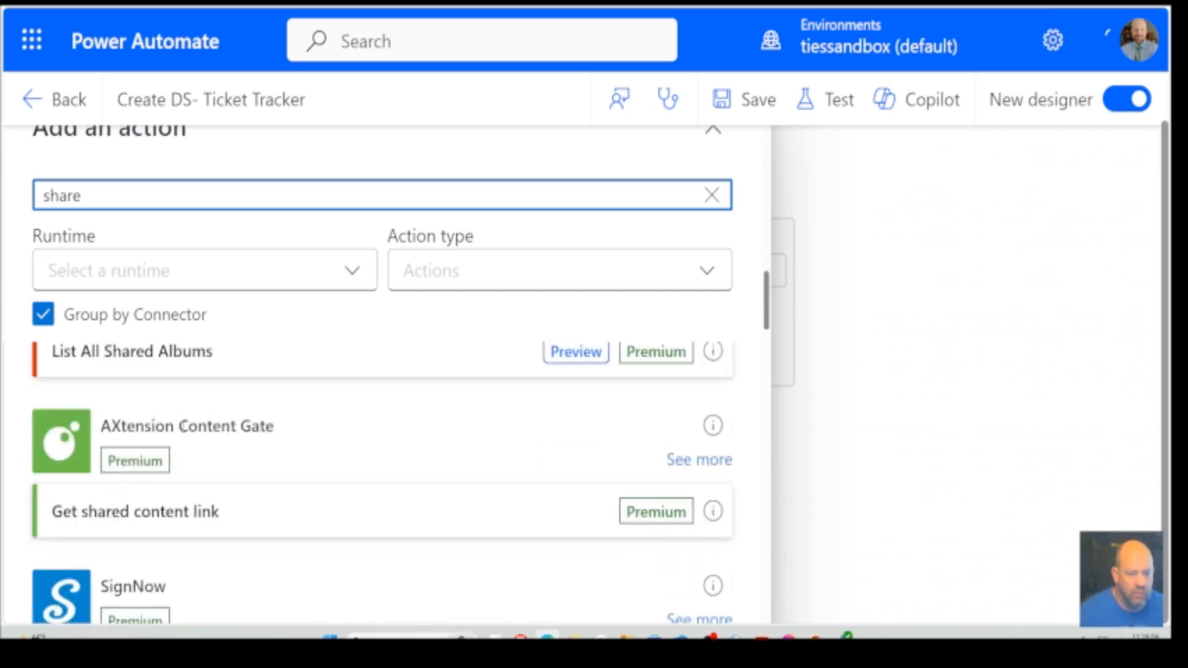
{"action": "scroll", "coordinate": [184, 433], "scroll_direction": "up", "scroll_amount": 1}
{"action": "scroll", "coordinate": [183, 434], "scroll_direction": "up", "scroll_amount": 10}
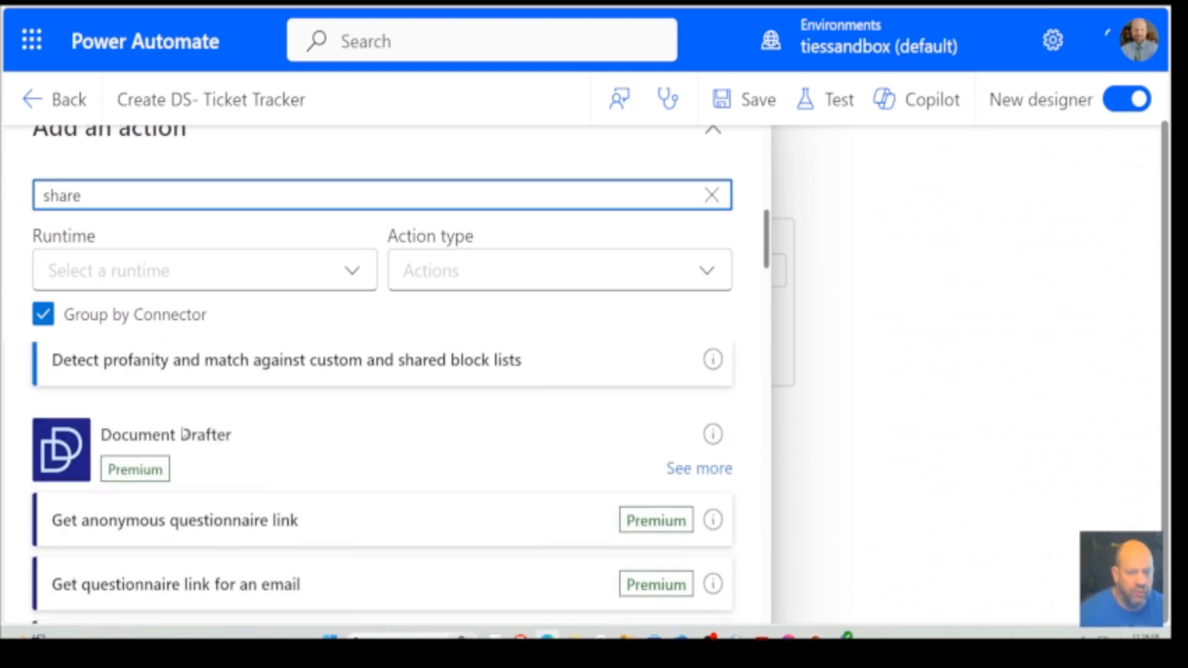
{"action": "scroll", "coordinate": [184, 433], "scroll_direction": "up", "scroll_amount": 10}
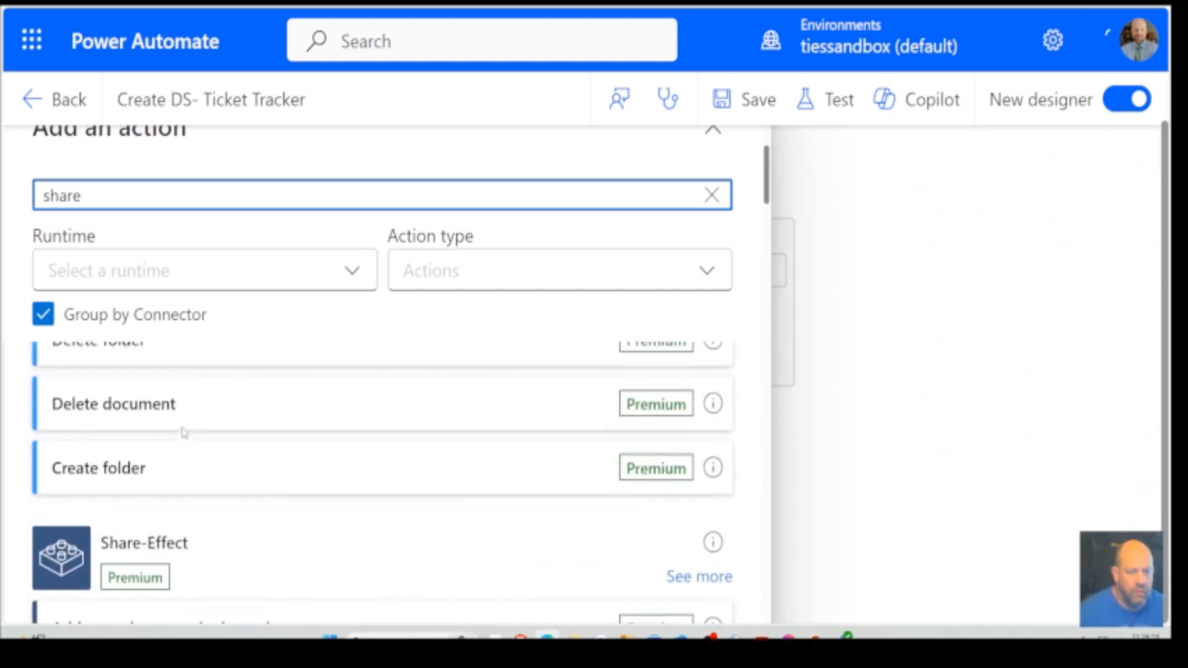
{"action": "scroll", "coordinate": [183, 433], "scroll_direction": "up", "scroll_amount": 5}
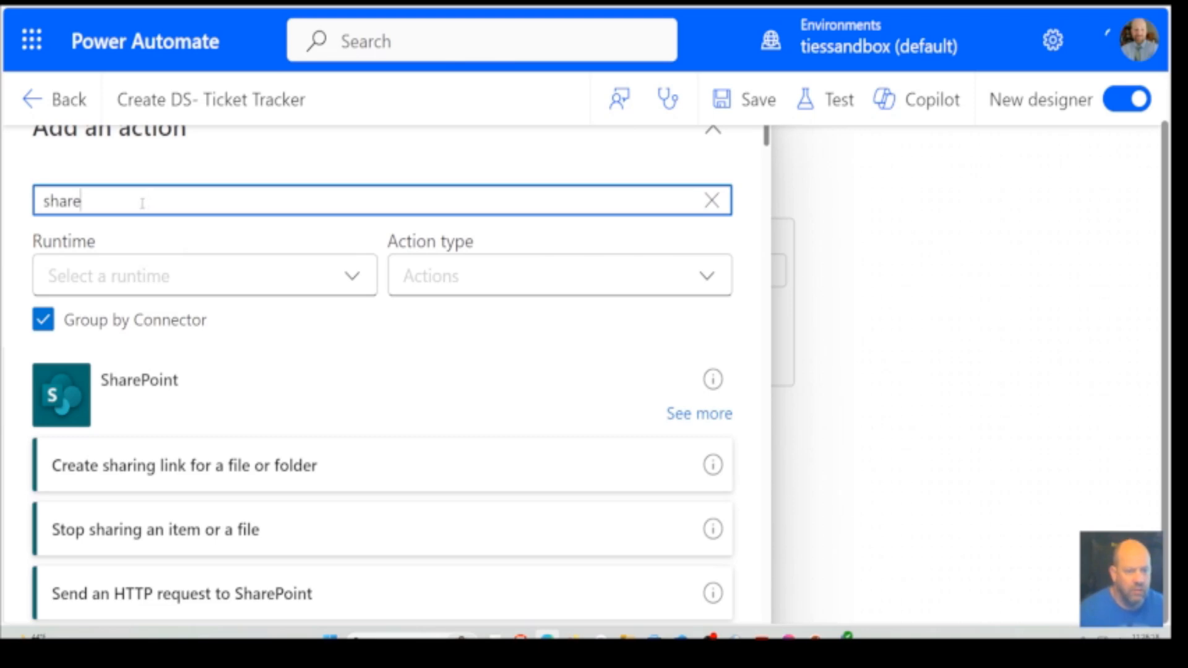
Search for "share an item", add SharePoint's Grant access to an item or a folder action after the Condition, and review its parameters
{"action": "type", "text": "an item"}
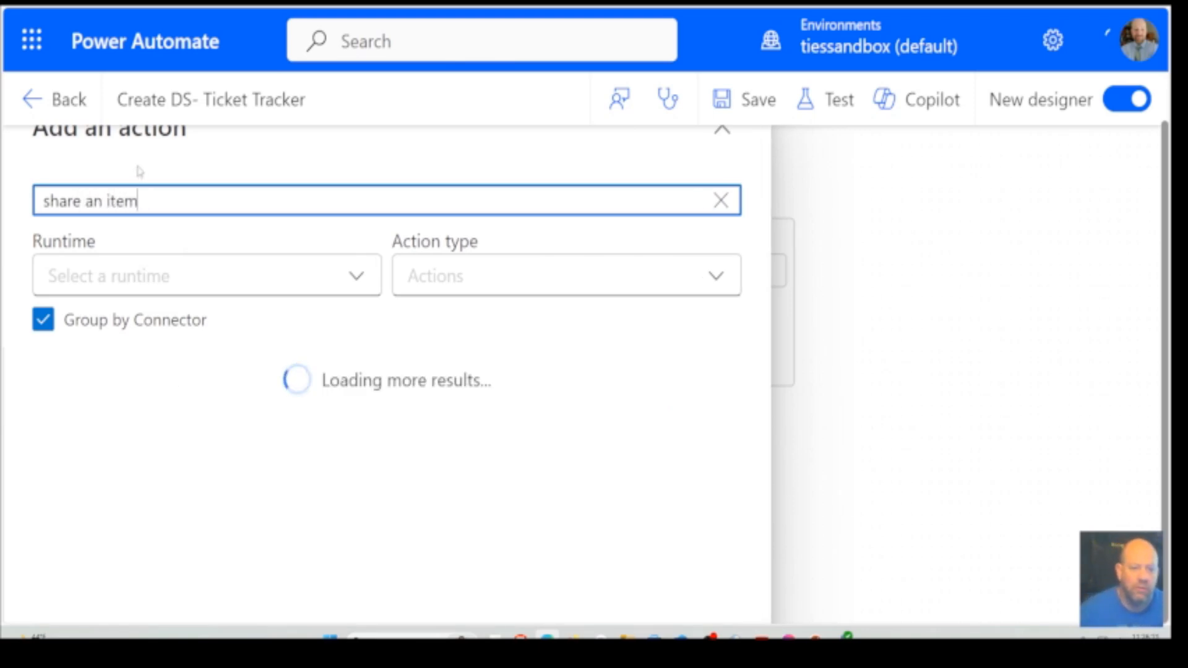
{"action": "scroll", "coordinate": [313, 464], "scroll_direction": "down", "scroll_amount": 3}
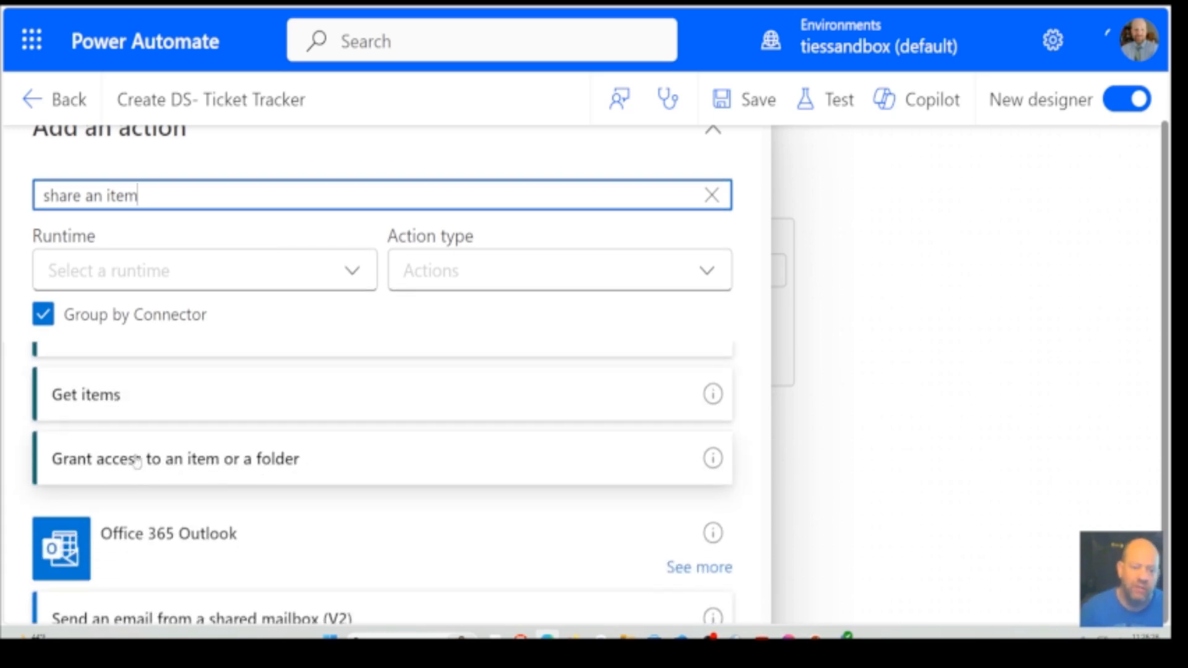
{"action": "left_click", "coordinate": [195, 461]}
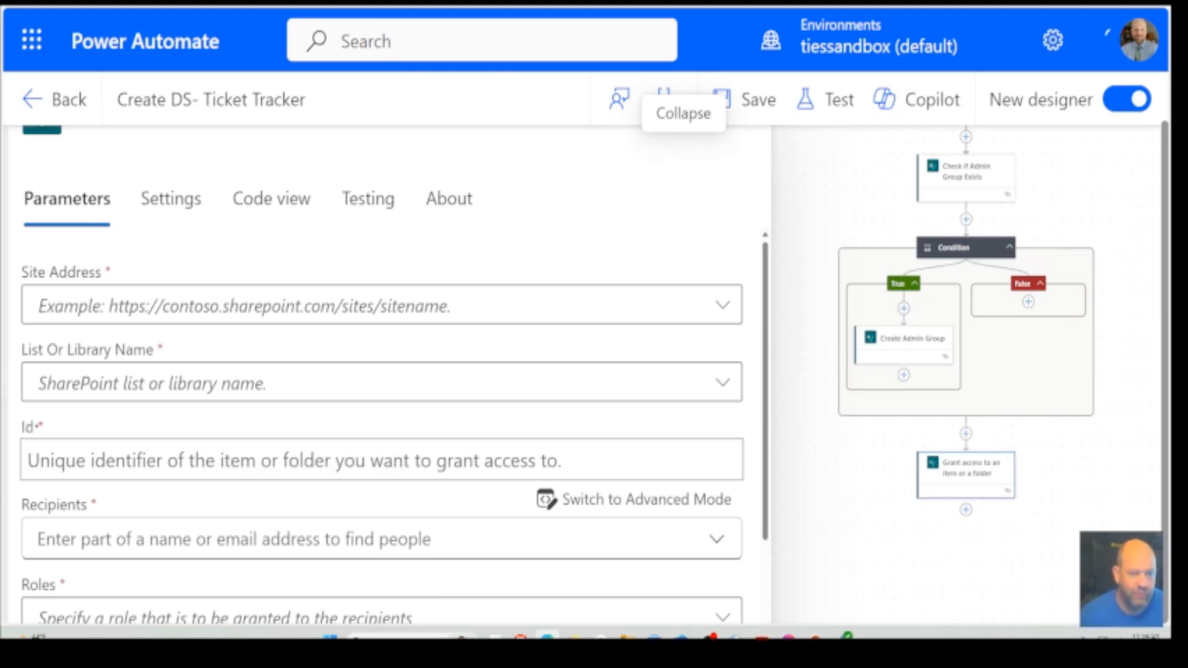
{"action": "scroll", "coordinate": [375, 540], "scroll_direction": "up", "scroll_amount": 1}
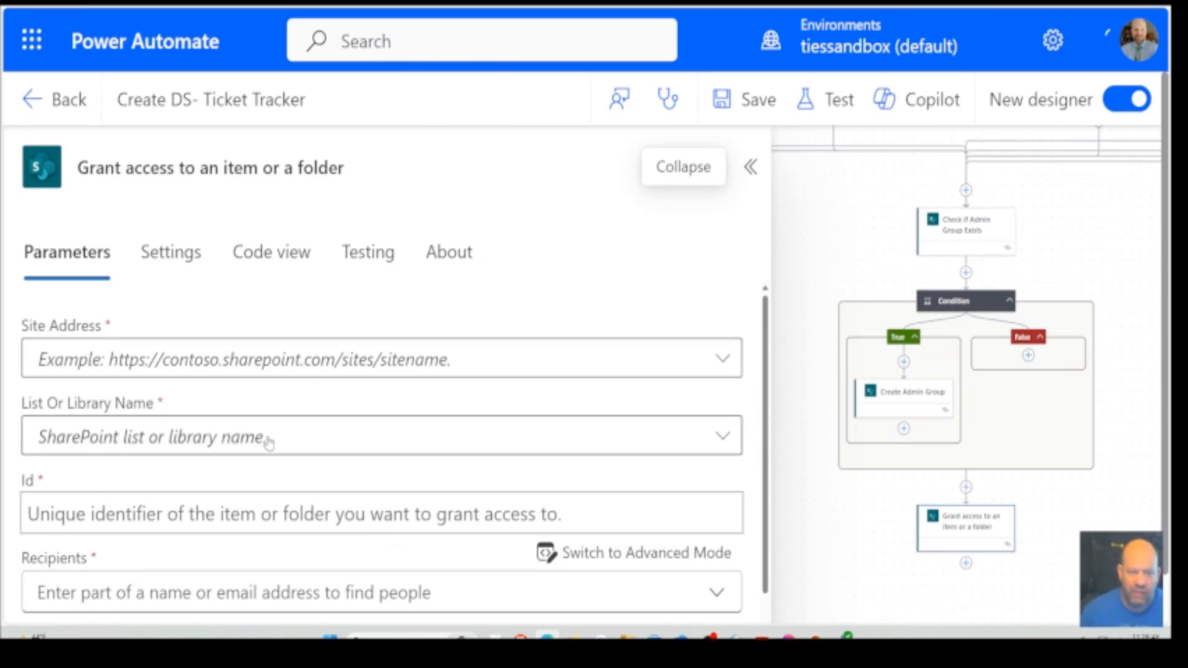
{"action": "scroll", "coordinate": [292, 445], "scroll_direction": "down", "scroll_amount": 3}
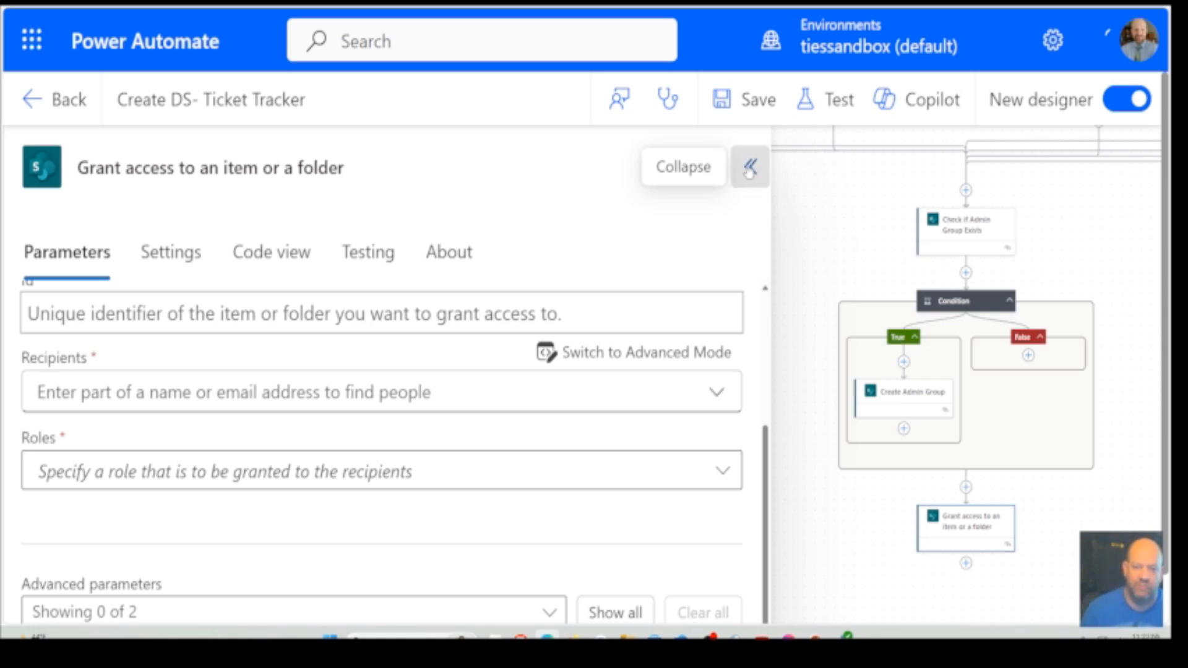
Collapse the action's details and delete the Grant access to an item or a folder action from the flow
{"action": "left_click", "coordinate": [750, 167]}
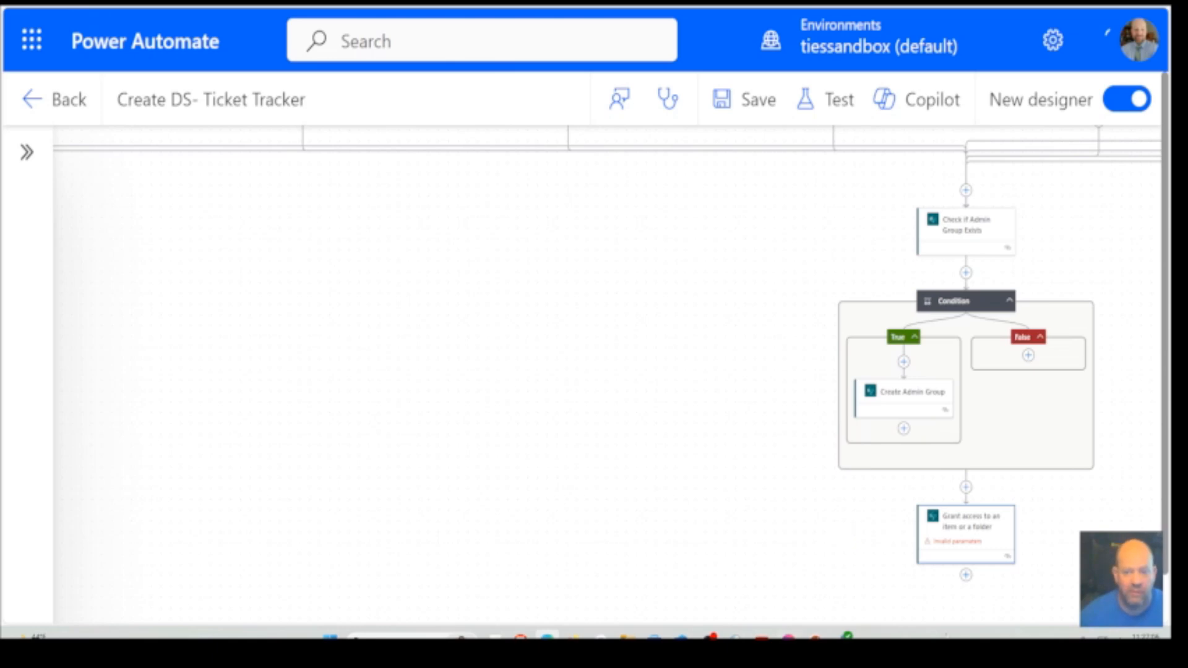
{"action": "right_click", "coordinate": [974, 534]}
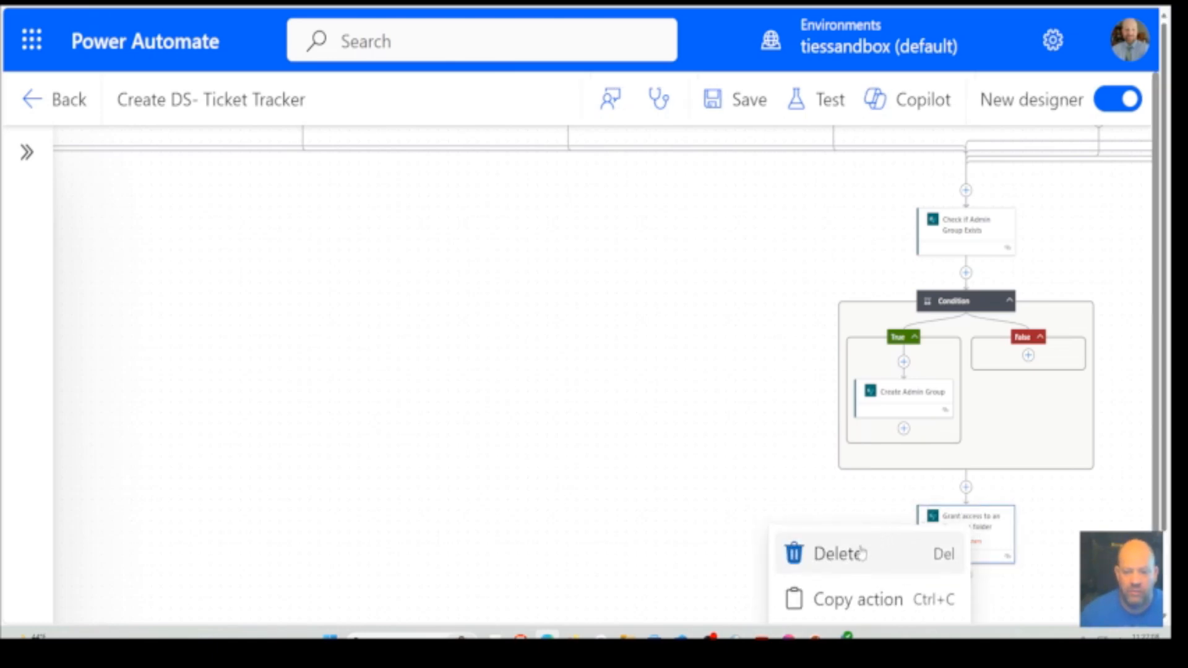
{"action": "left_click", "coordinate": [857, 552]}
{"action": "left_click", "coordinate": [683, 402]}
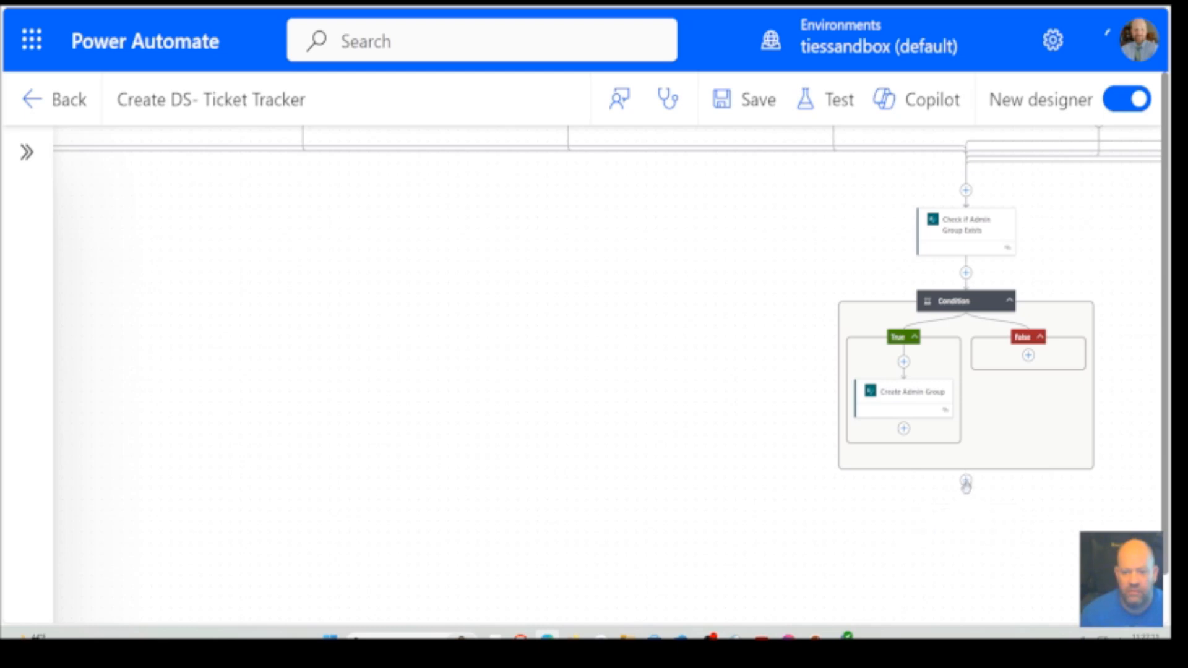
Start adding an action below the admin group Condition and search the available actions for "groups"
{"action": "left_click", "coordinate": [966, 482]}
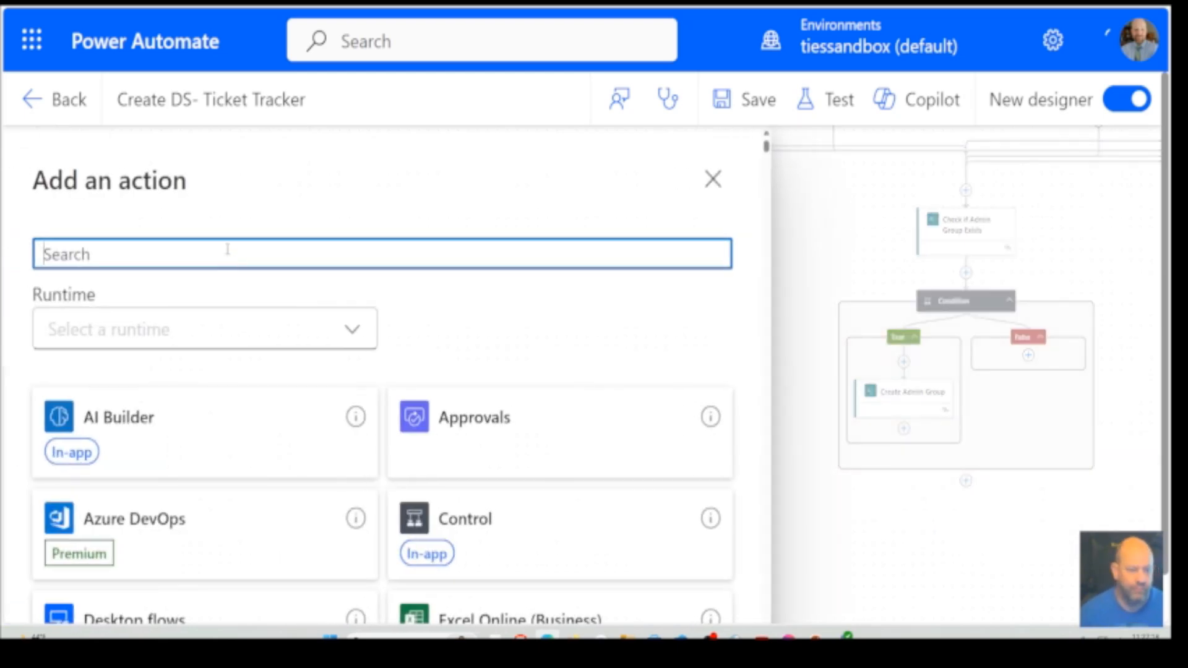
{"action": "type", "text": "roup"}
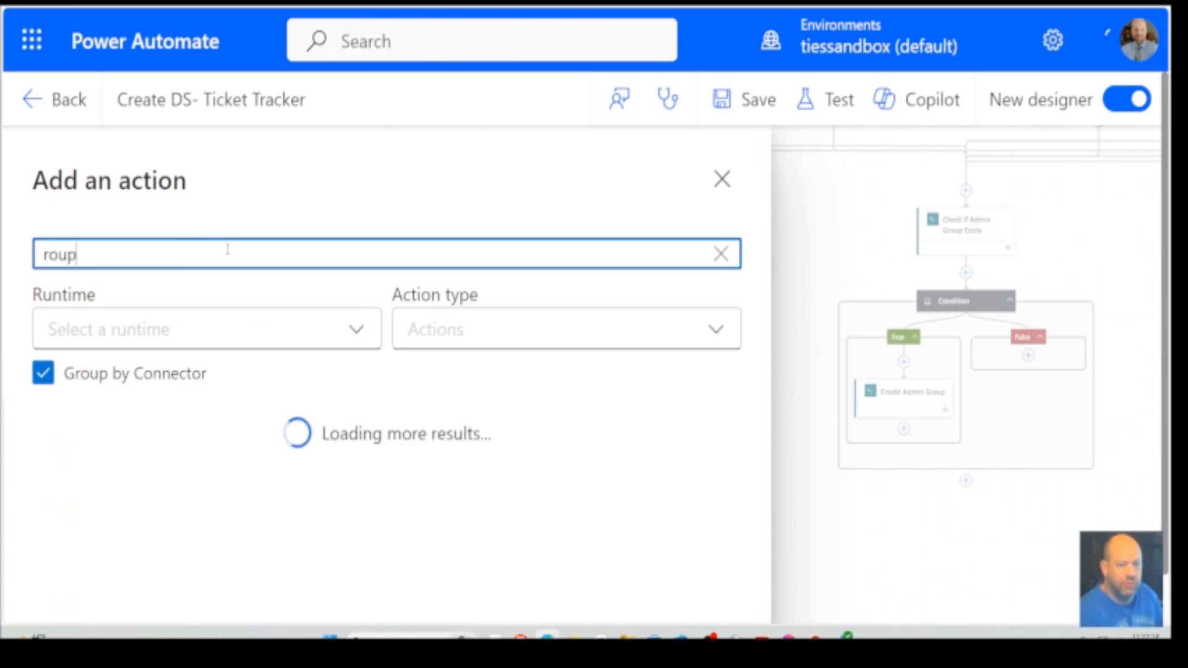
{"action": "key", "text": "BackSpace"}
{"action": "key", "text": "BackSpace"}
{"action": "key", "text": "BackSpace"}
{"action": "key", "text": "BackSpace"}
{"action": "type", "text": "gr"}
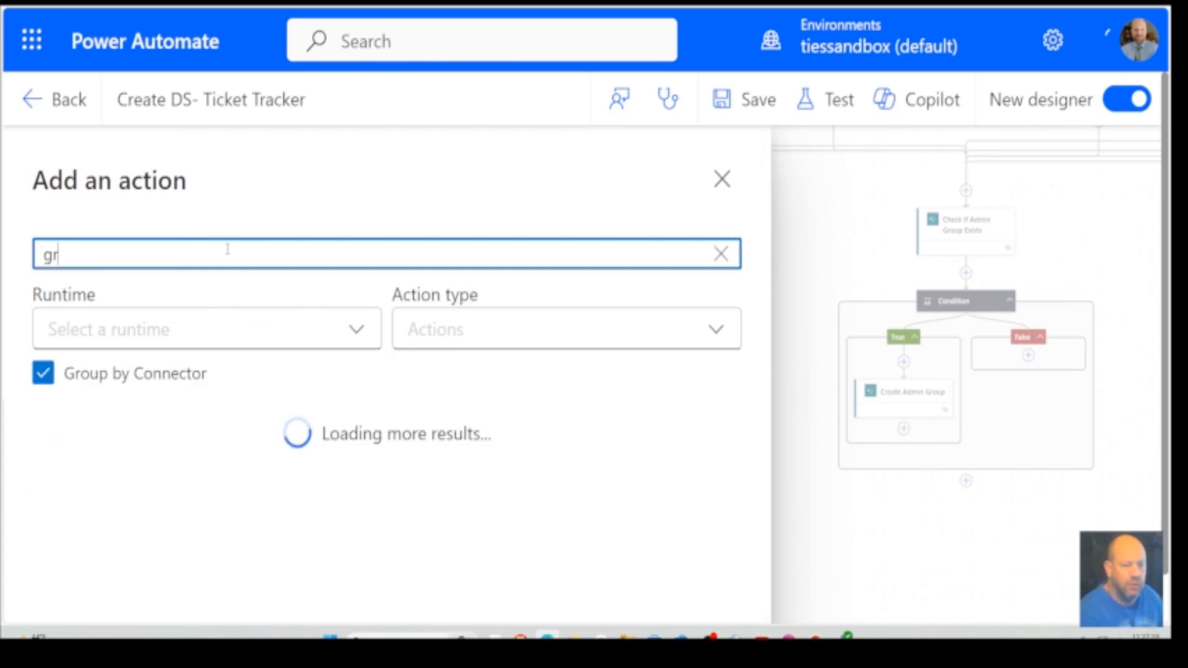
{"action": "type", "text": "o"}
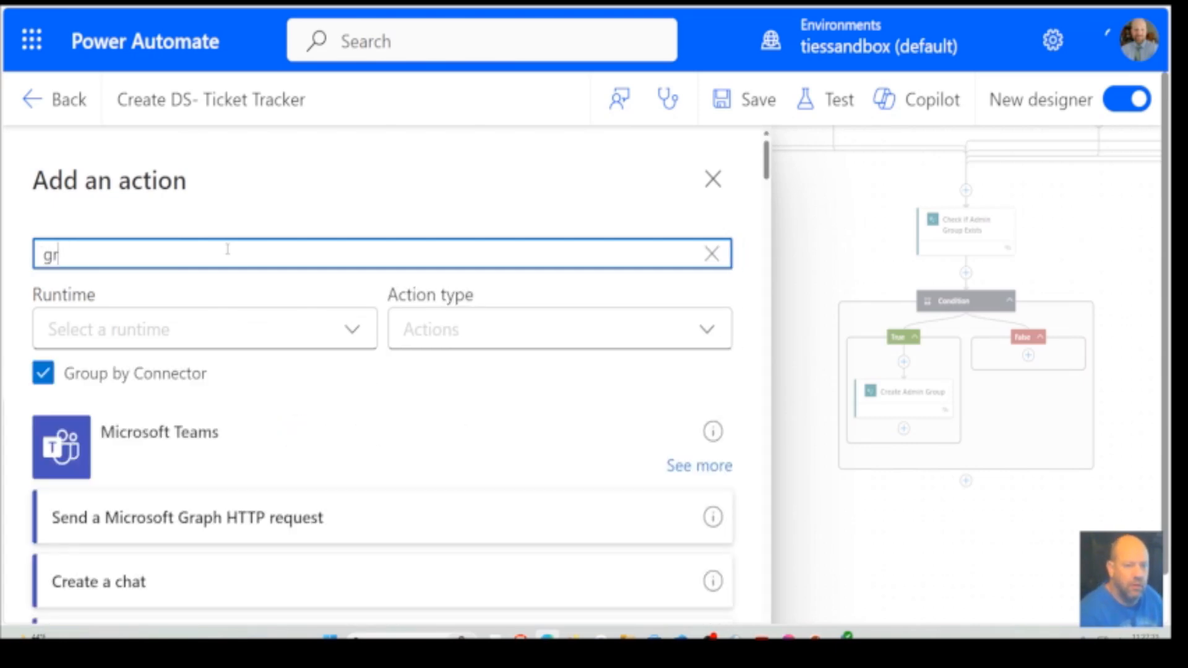
{"action": "type", "text": "ups"}
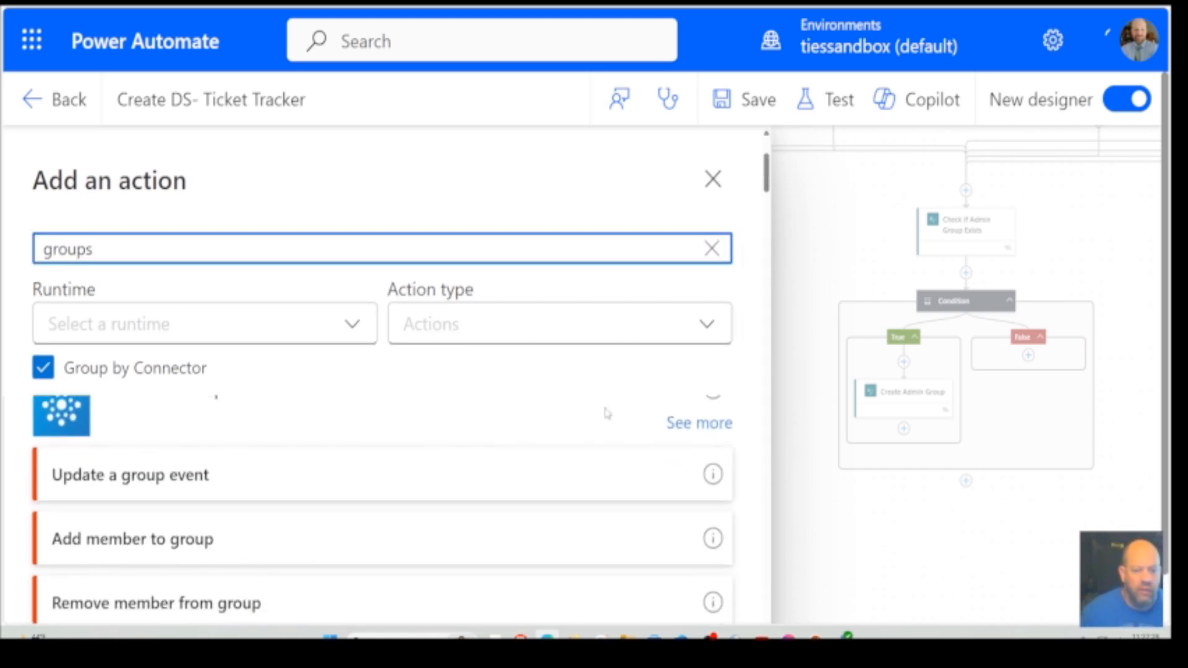
Expand the Office 365 Groups connector, review its full set of actions such as Add member to group, and close the action search
{"action": "left_click", "coordinate": [694, 424]}
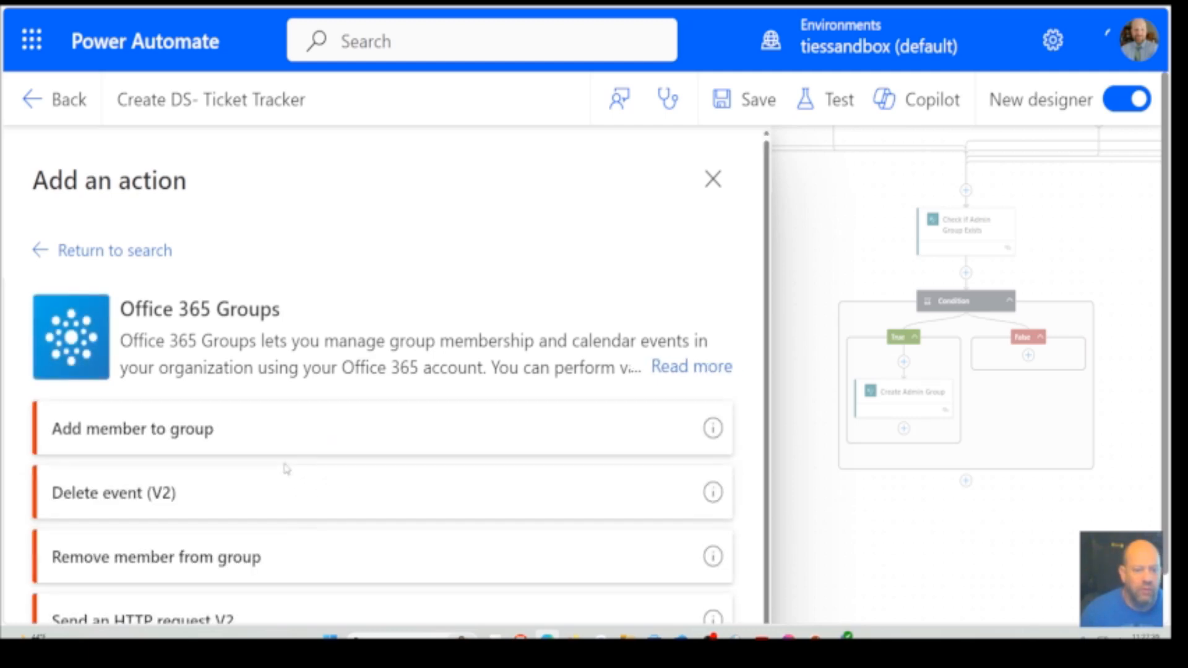
{"action": "scroll", "coordinate": [286, 469], "scroll_direction": "down", "scroll_amount": 4}
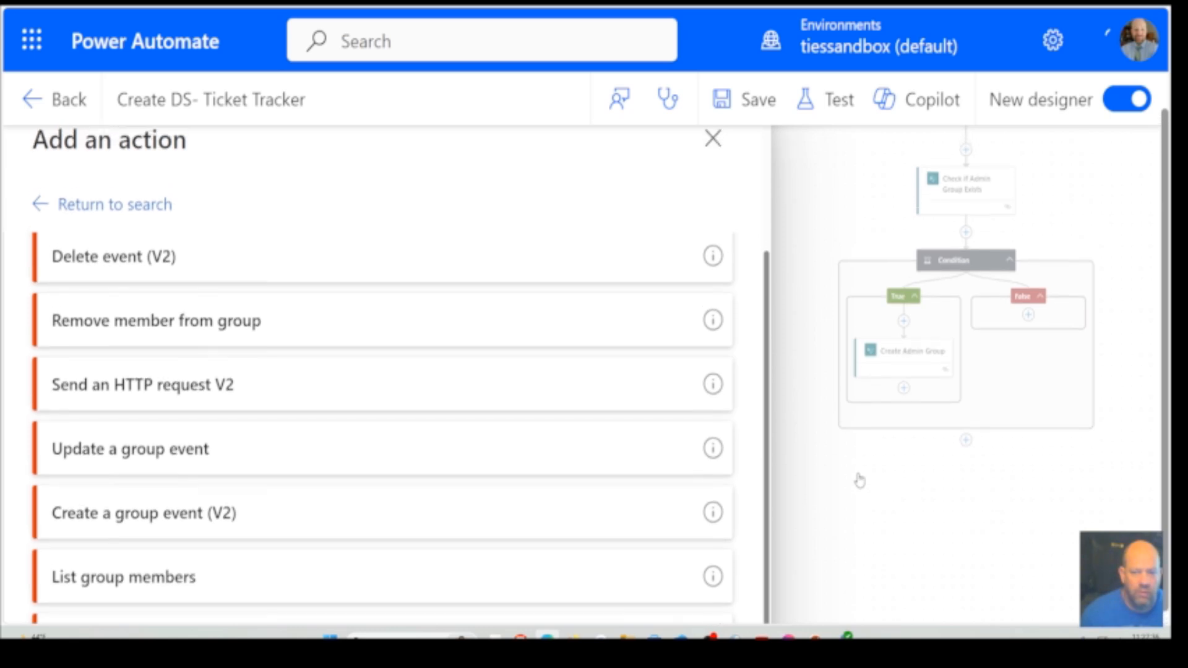
{"action": "scroll", "coordinate": [565, 463], "scroll_direction": "up", "scroll_amount": 3}
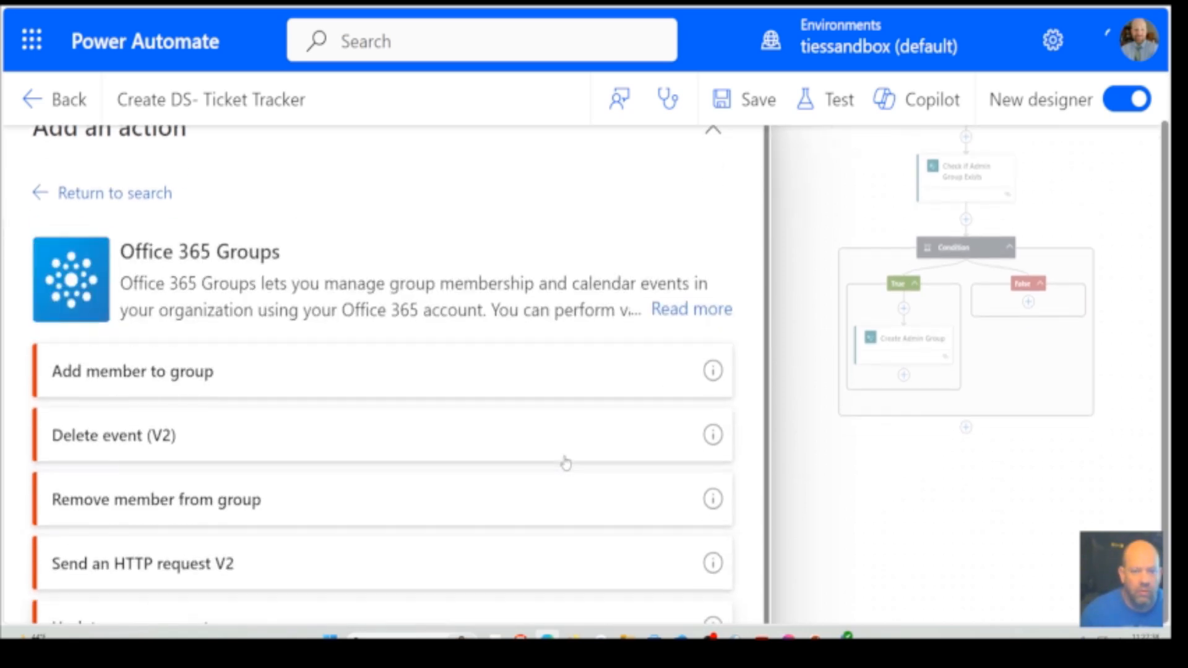
{"action": "scroll", "coordinate": [565, 463], "scroll_direction": "down", "scroll_amount": 3}
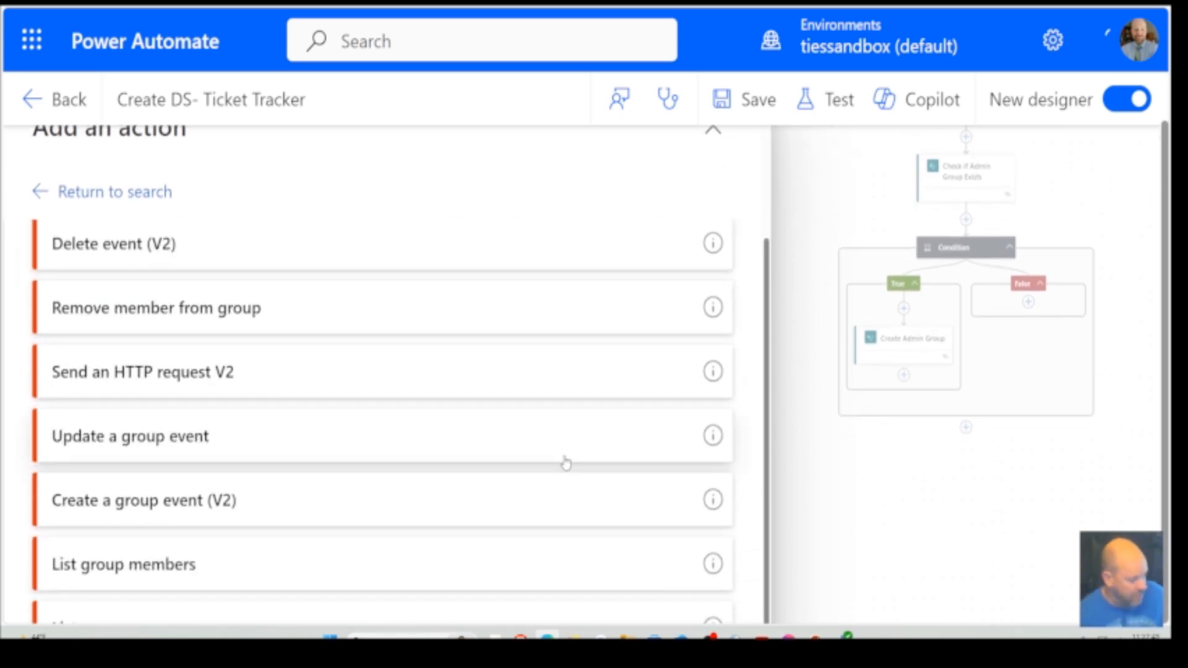
{"action": "key", "text": "ctrl+minus"}
{"action": "key", "text": "ctrl+minus"}
{"action": "key", "text": "ctrl+minus"}
{"action": "key", "text": "ctrl+minus"}
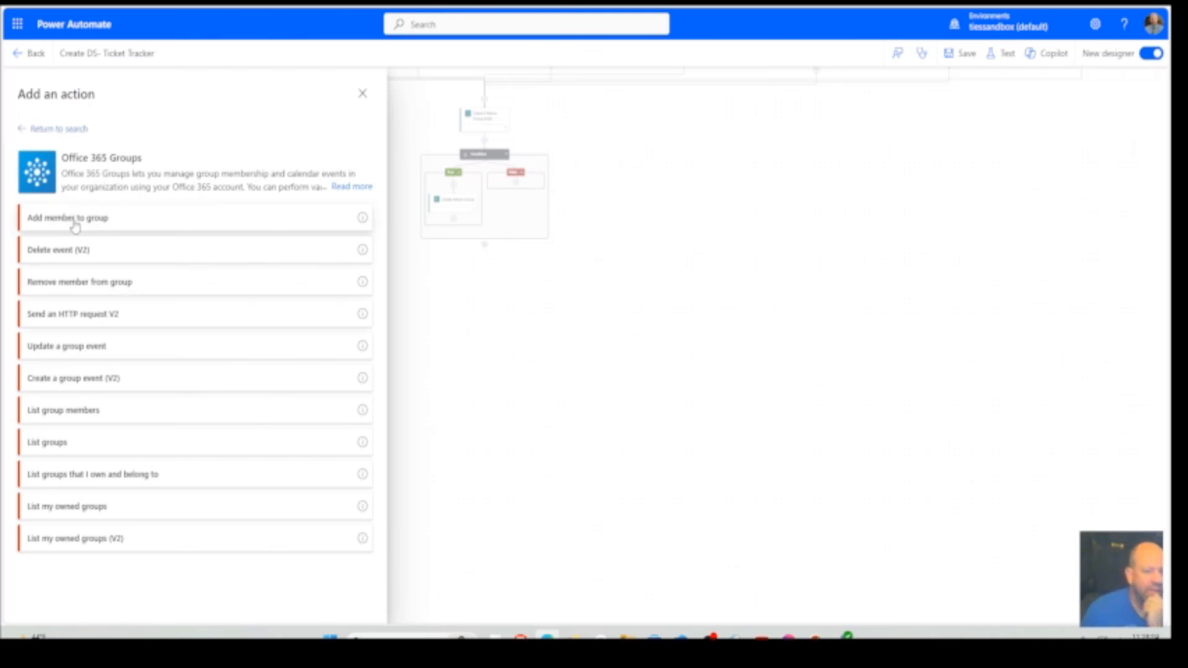
{"action": "left_click", "coordinate": [362, 93]}
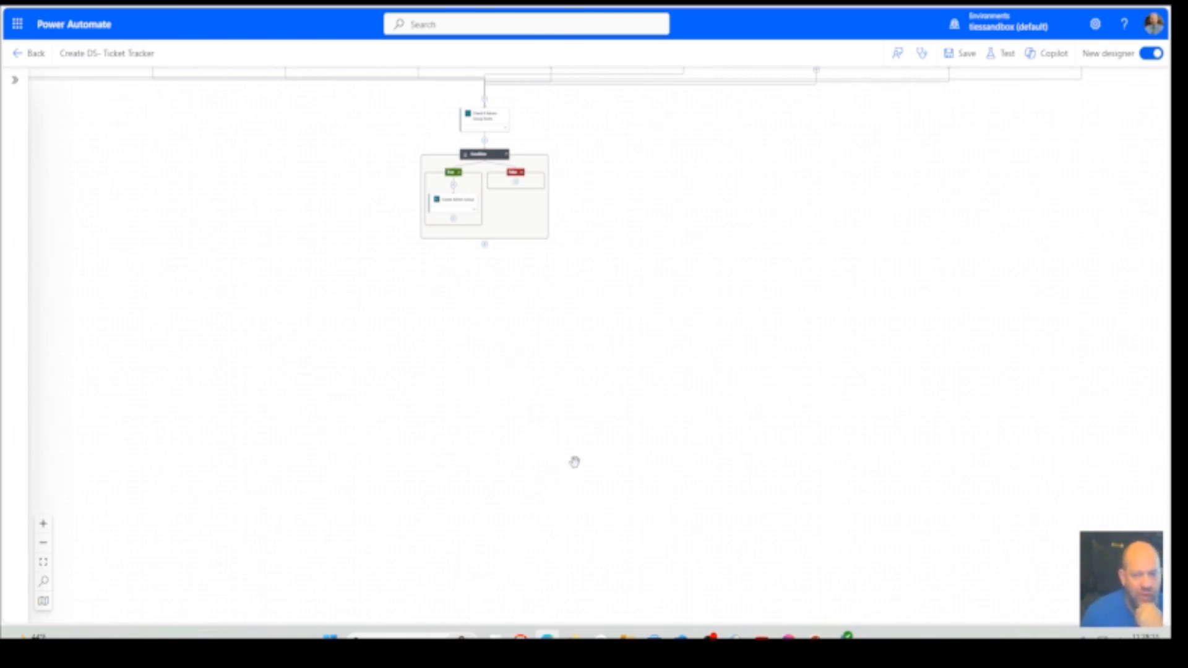
Look over the flow from the end Condition back up through the parallel list branches to the manual trigger
{"action": "scroll", "coordinate": [504, 301], "scroll_direction": "up", "scroll_amount": 1}
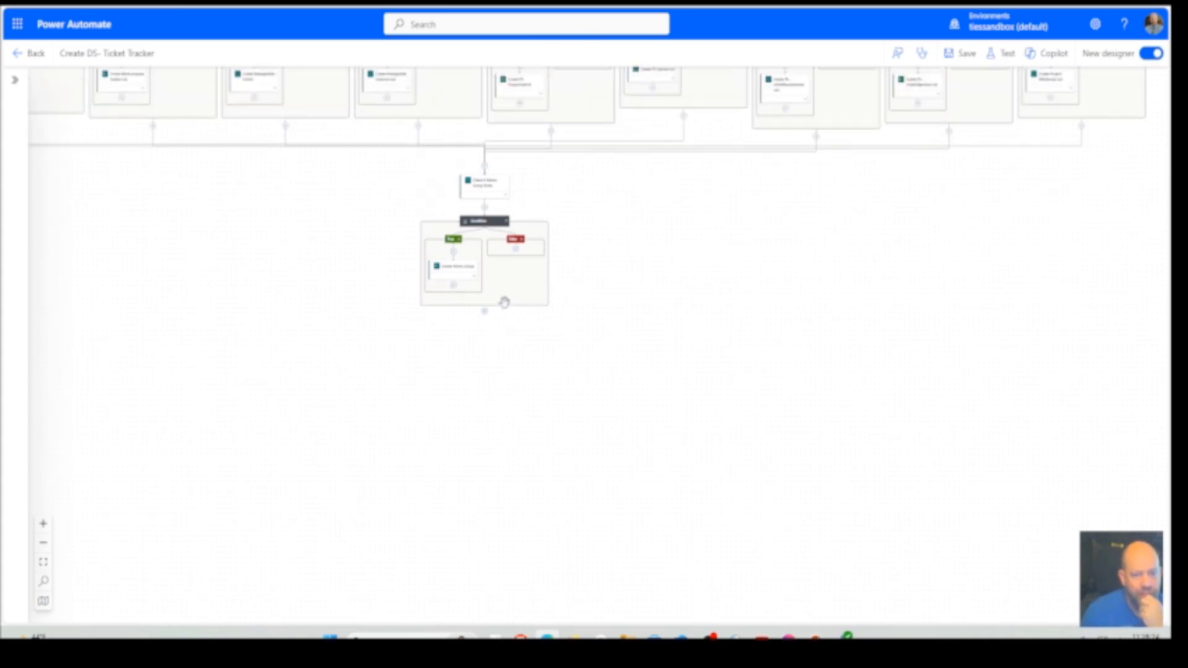
{"action": "scroll", "coordinate": [504, 302], "scroll_direction": "up", "scroll_amount": 1}
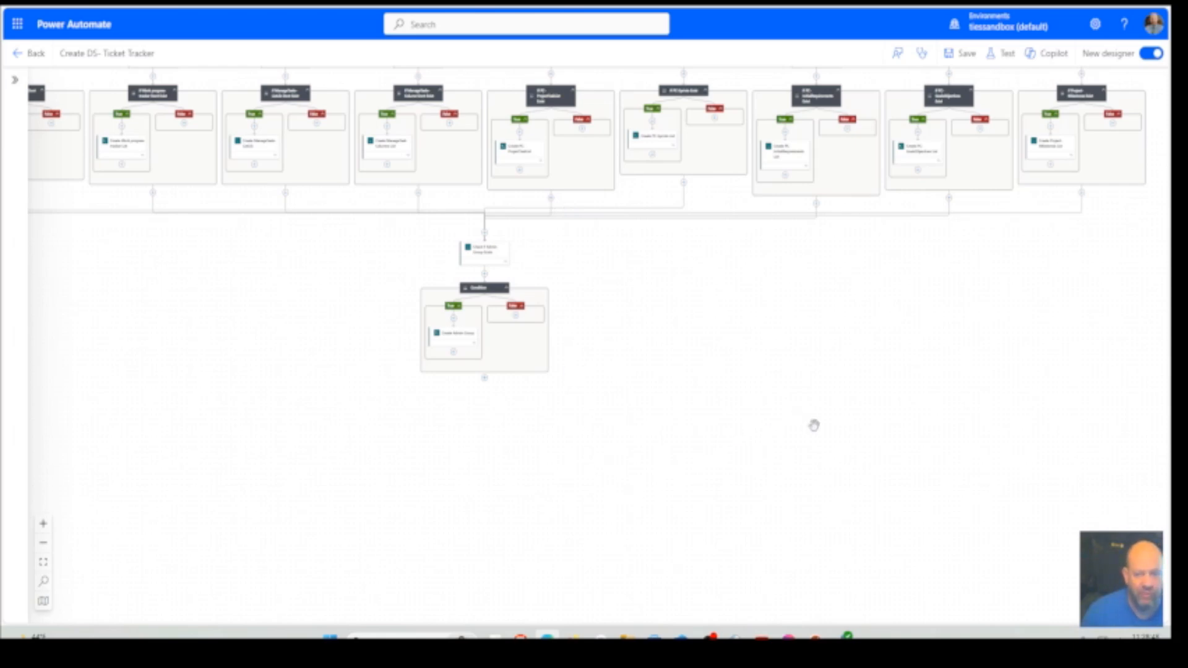
{"action": "scroll", "coordinate": [816, 423], "scroll_direction": "up", "scroll_amount": 1}
{"action": "scroll", "coordinate": [816, 424], "scroll_direction": "up", "scroll_amount": 4}
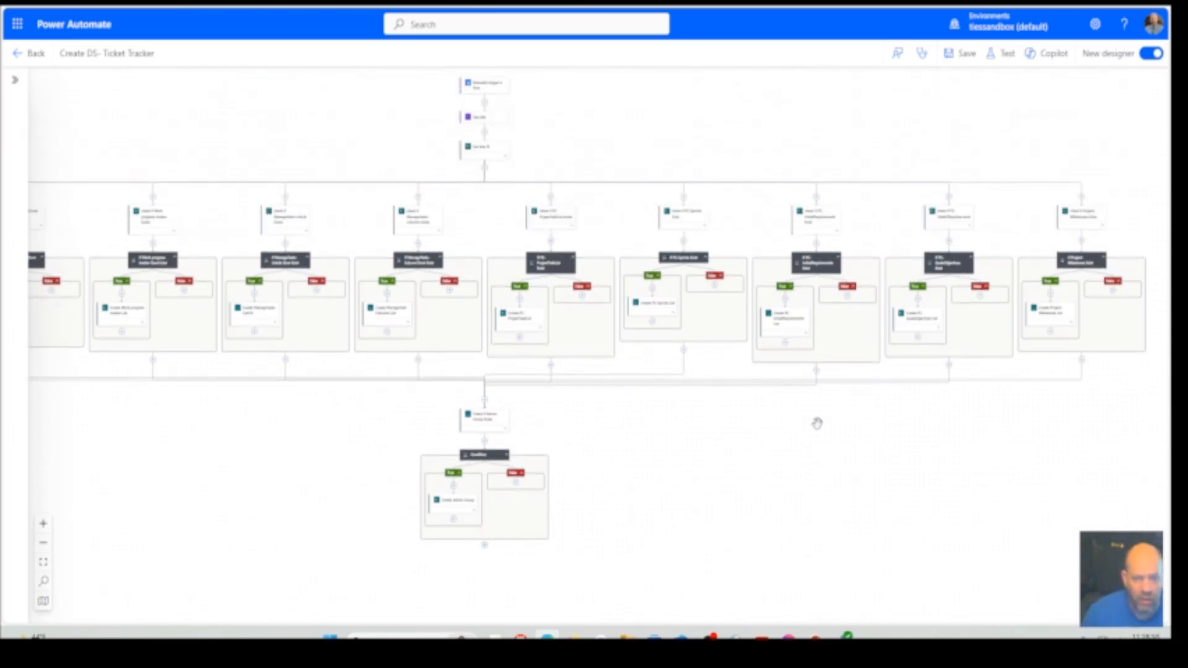
{"action": "scroll", "coordinate": [817, 423], "scroll_direction": "up", "scroll_amount": 3}
{"action": "left_click_drag", "start_coordinate": [240, 544], "coordinate": [260, 516]}
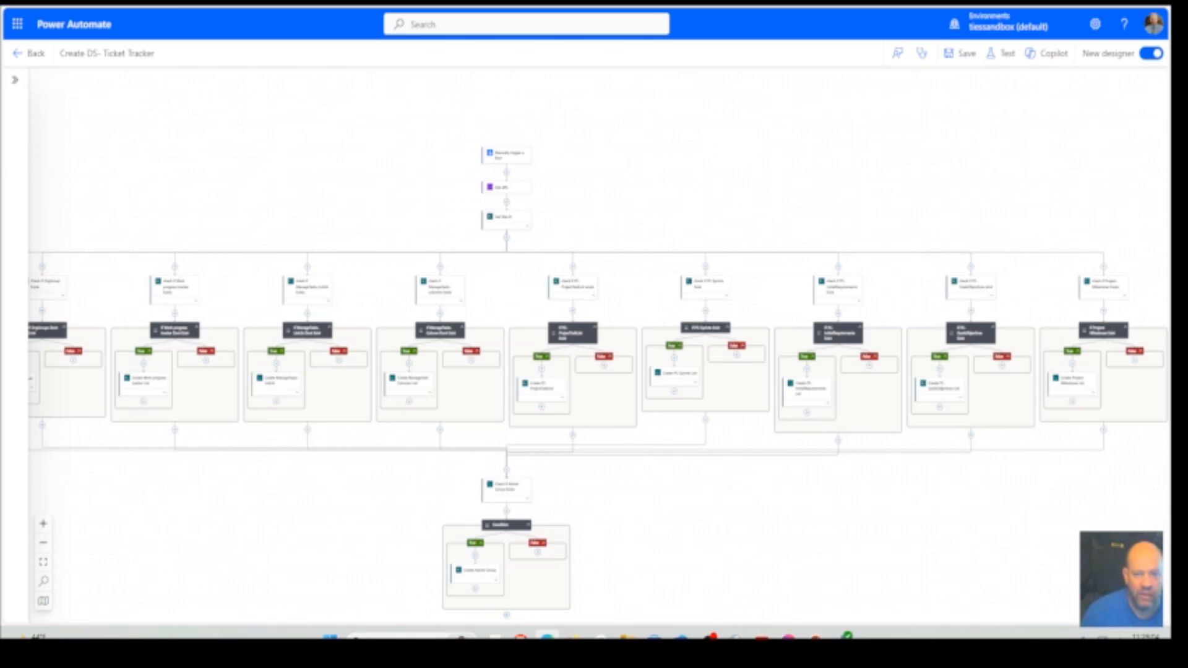
Copy the flow's web address, switch to Microsoft Teams, and show the formatting options for a new message in the self chat
{"action": "left_click", "coordinate": [506, 3]}
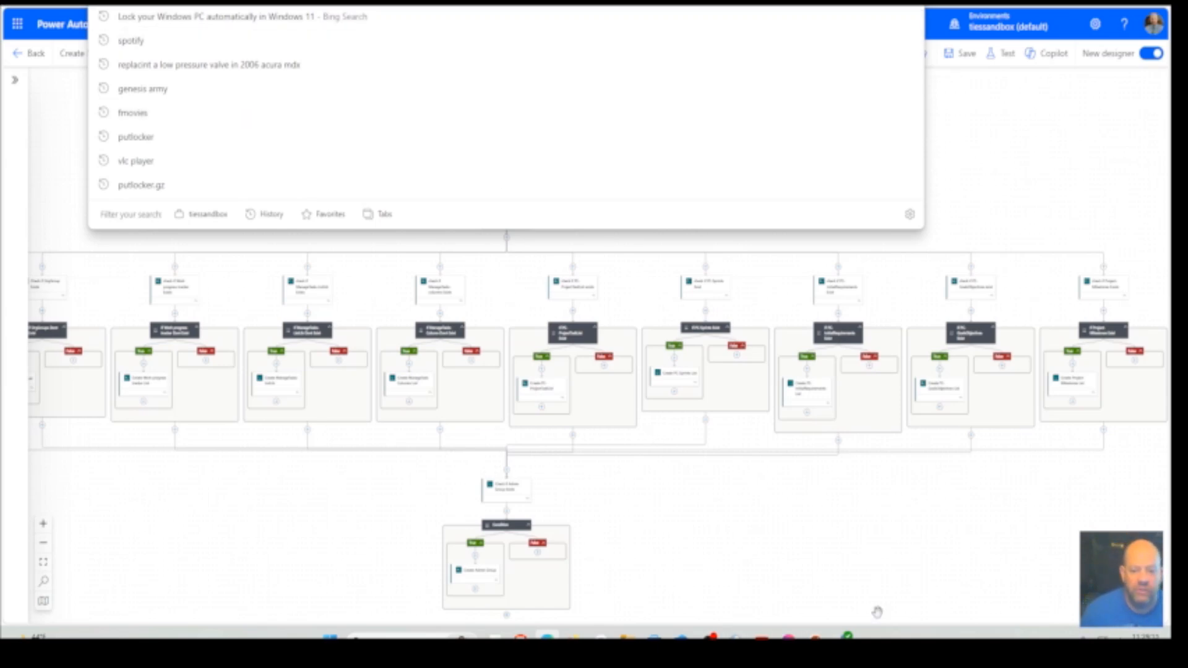
{"action": "left_click", "coordinate": [842, 636]}
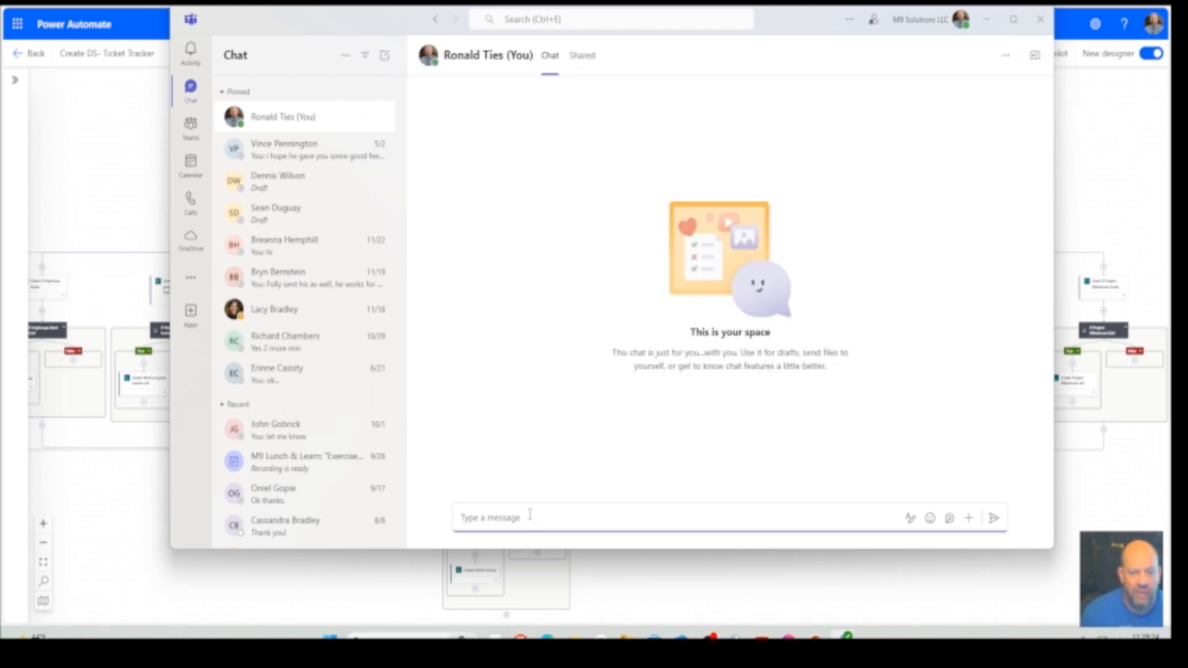
{"action": "left_click", "coordinate": [910, 519]}
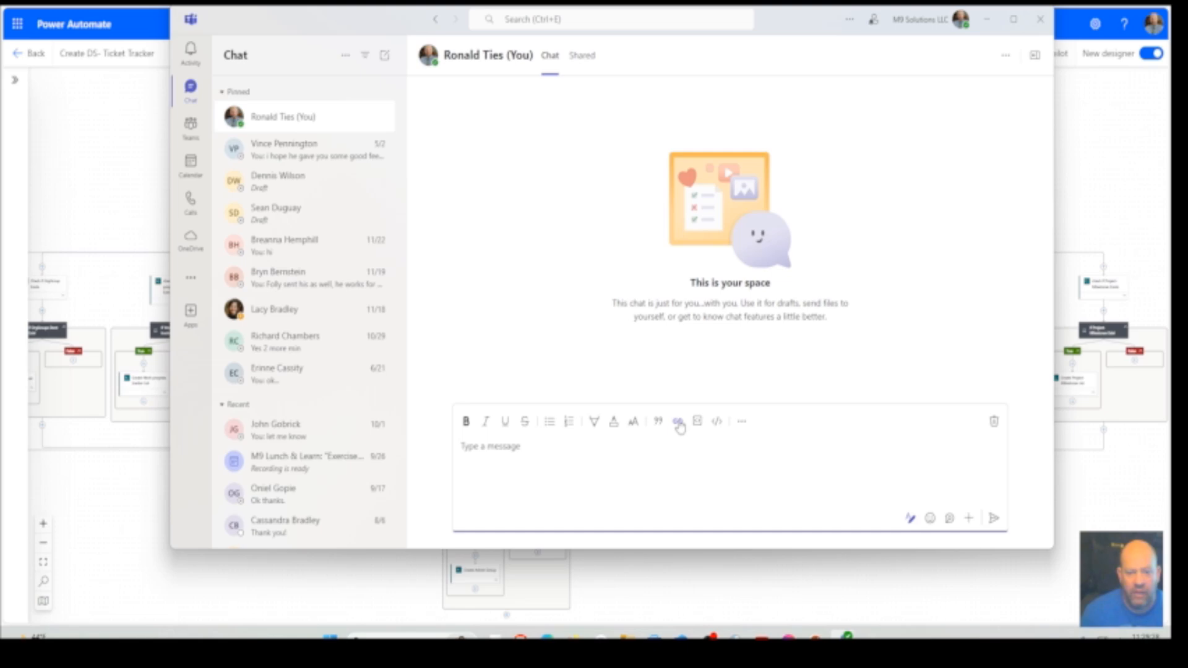
Insert a message link displayed as "click to create Datasources" using the copied flow address with "/run" appended, and return to Power Automate
{"action": "key", "text": "ctrl+k"}
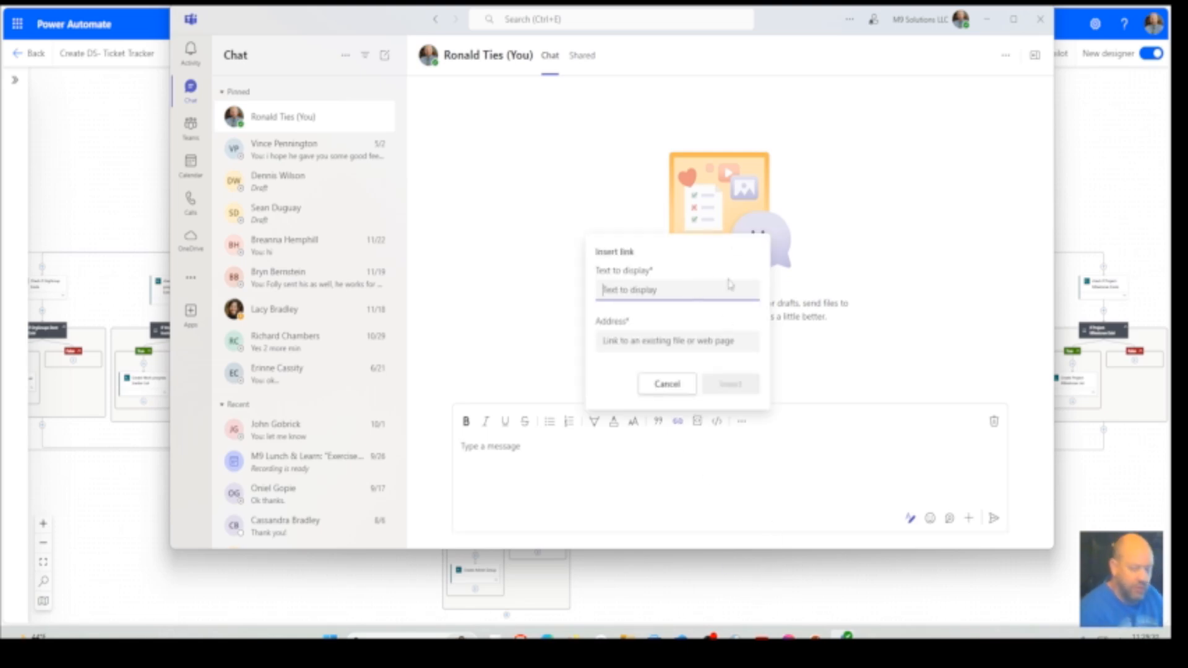
{"action": "type", "text": "click to c"}
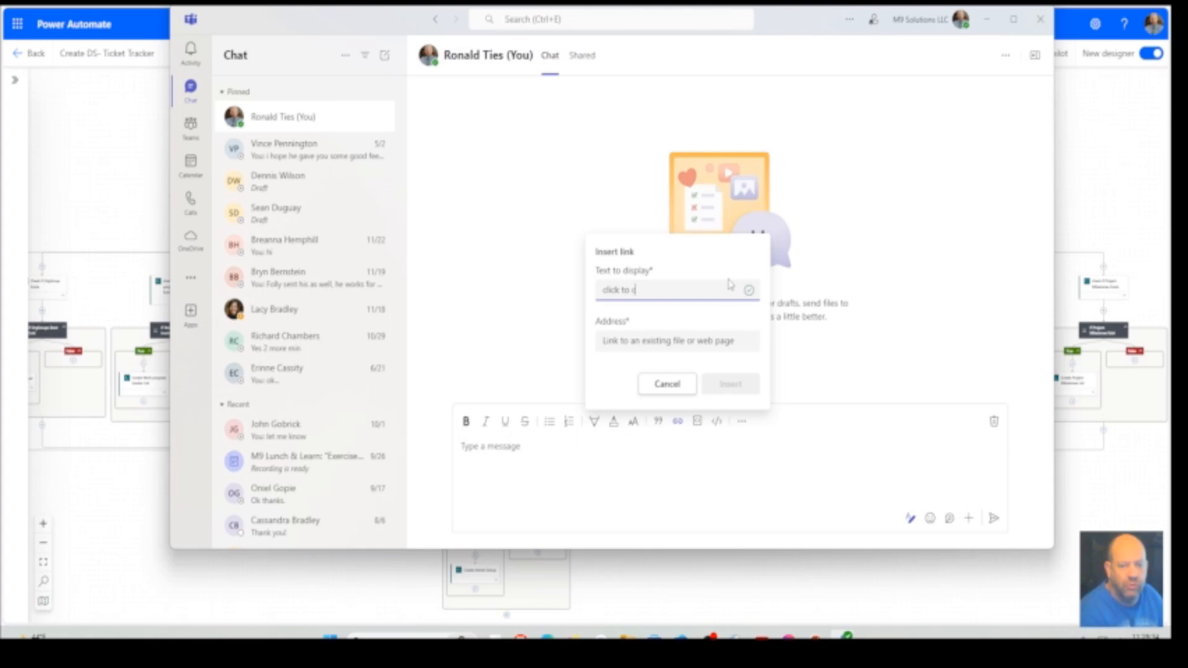
{"action": "type", "text": "reate Datasources"}
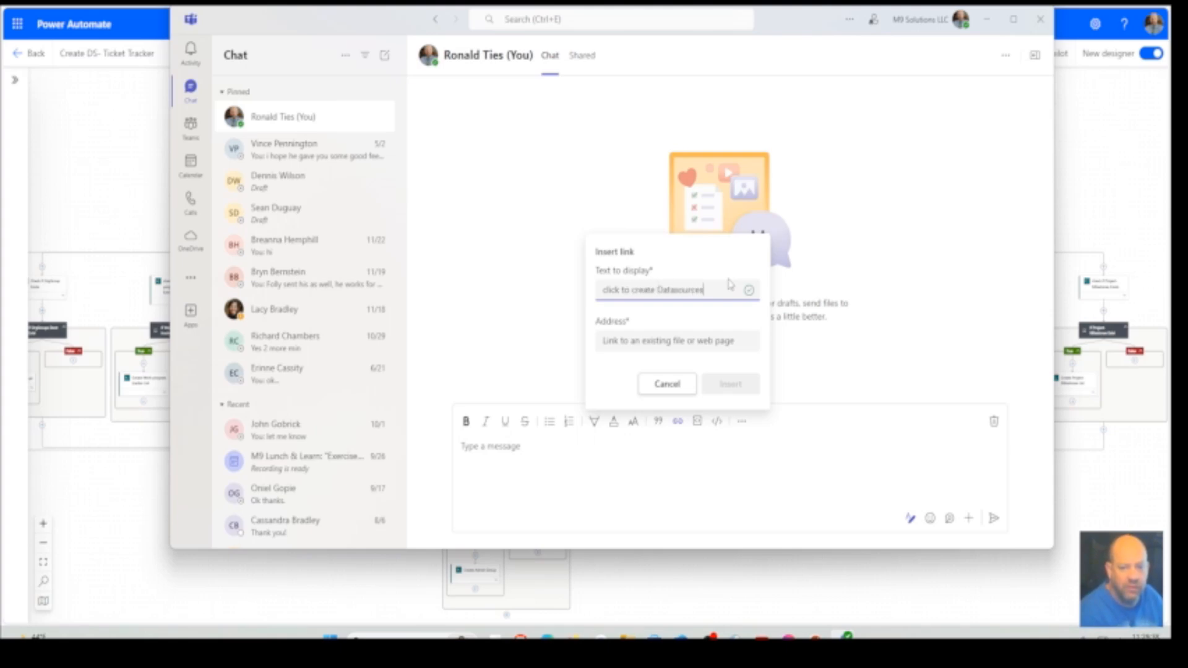
{"action": "left_click", "coordinate": [695, 340]}
{"action": "key", "text": "ctrl+v"}
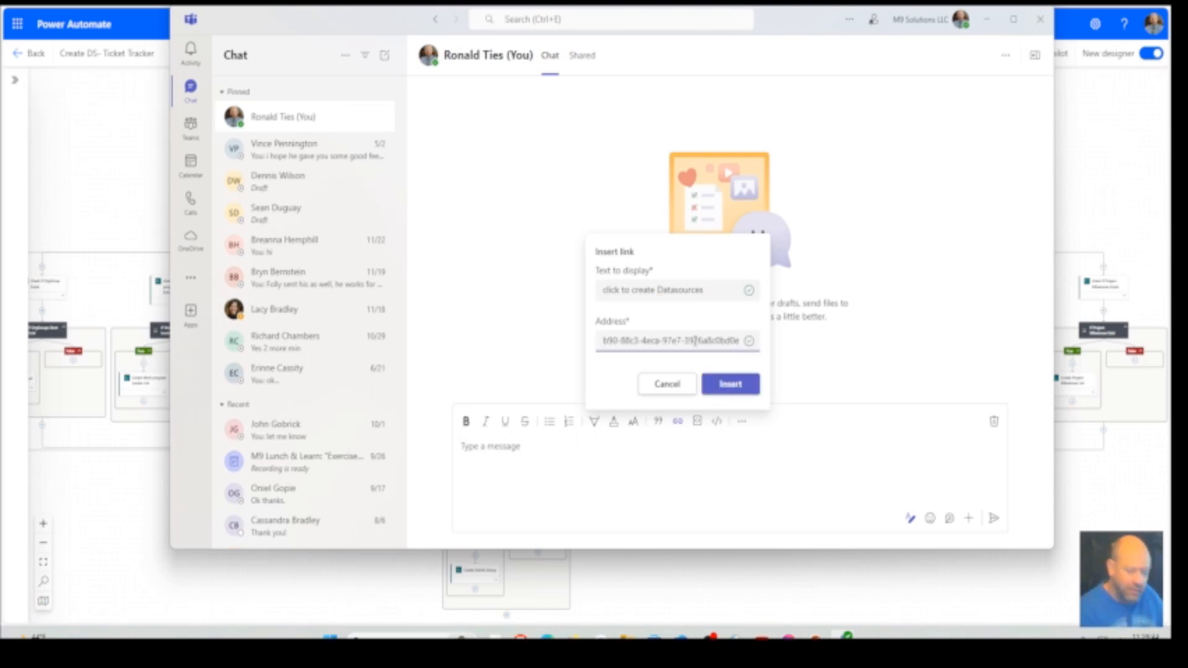
{"action": "type", "text": "/run"}
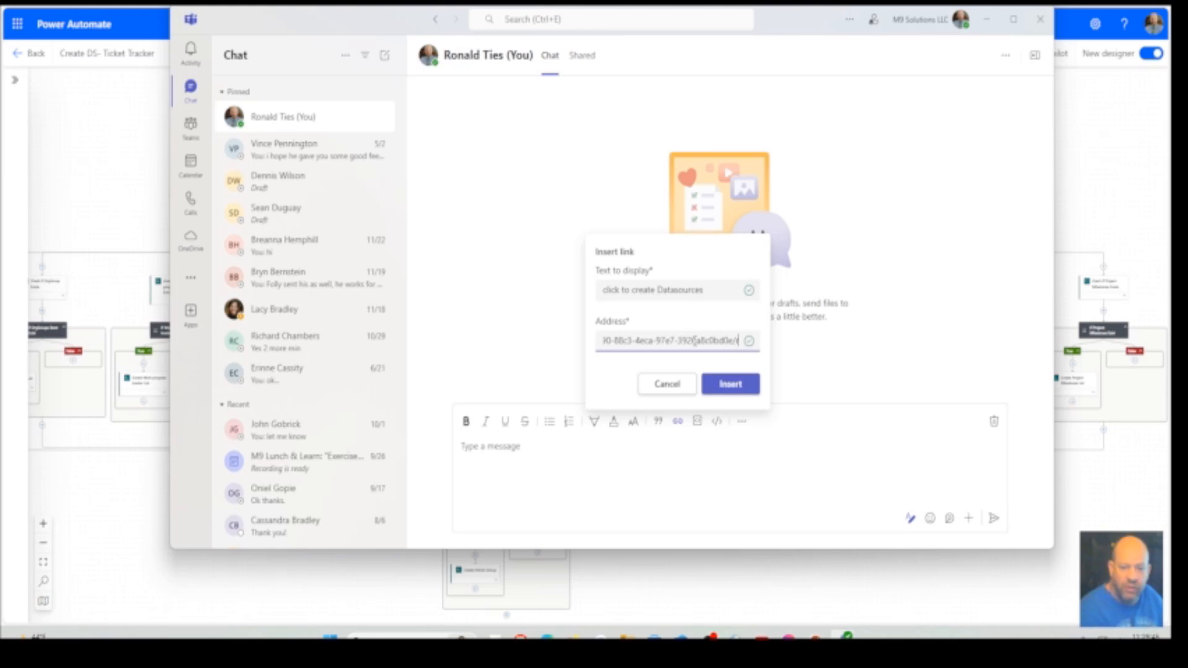
{"action": "left_click", "coordinate": [731, 385]}
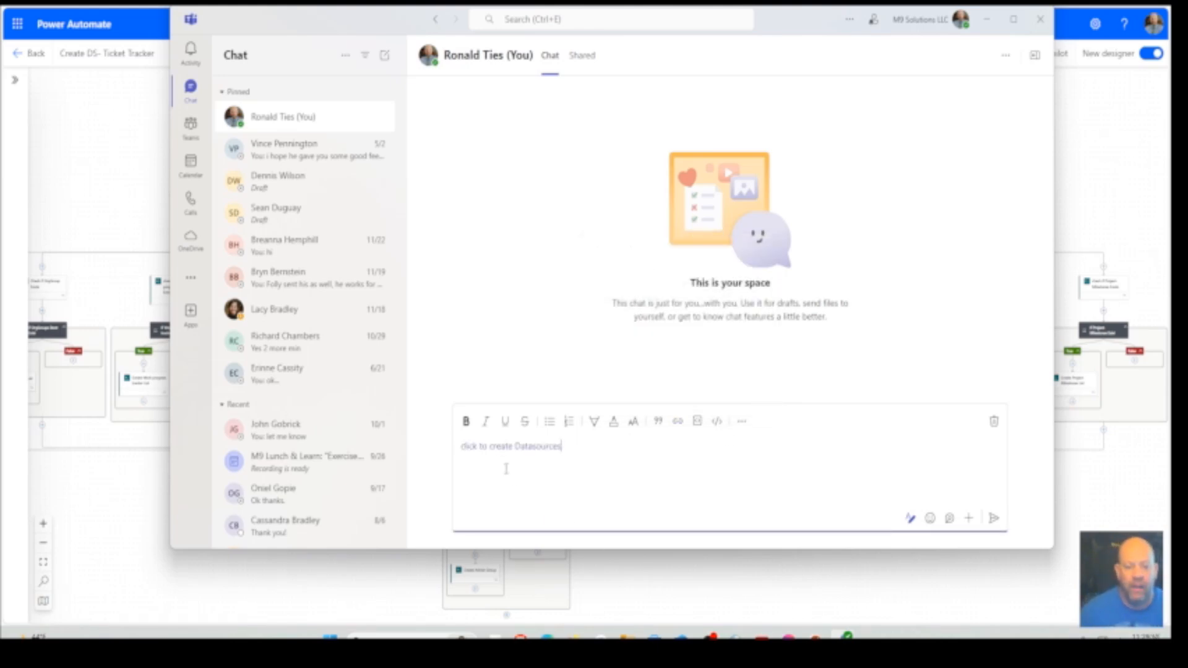
{"action": "mouse_move", "coordinate": [506, 447]}
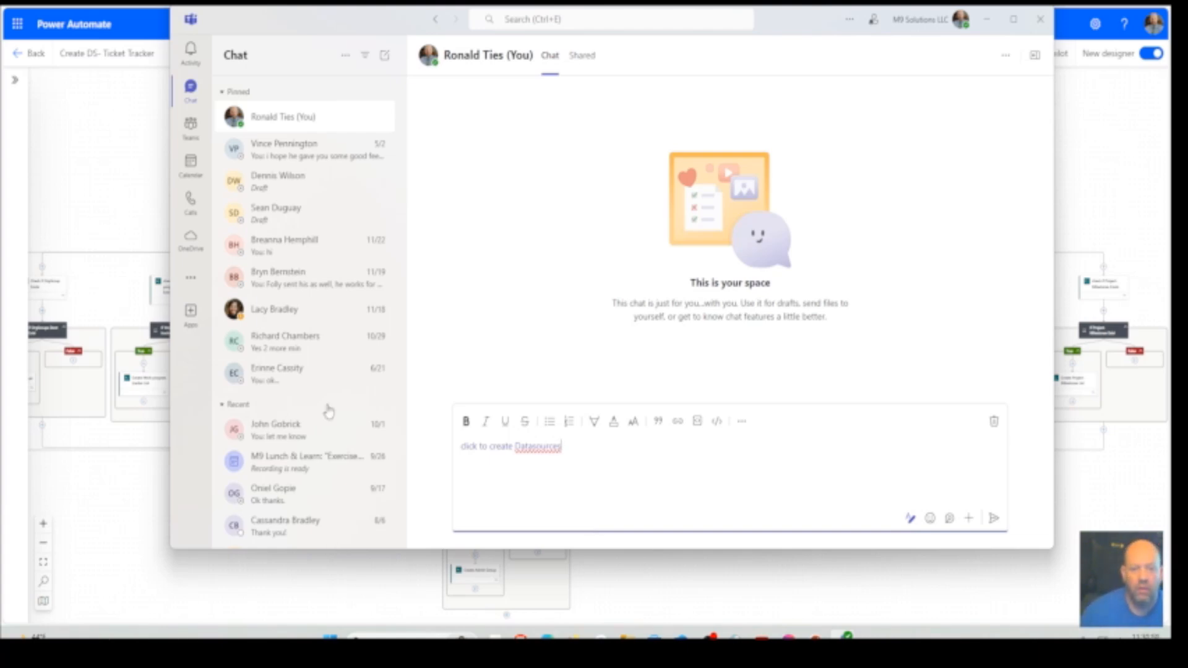
{"action": "left_click", "coordinate": [987, 19]}
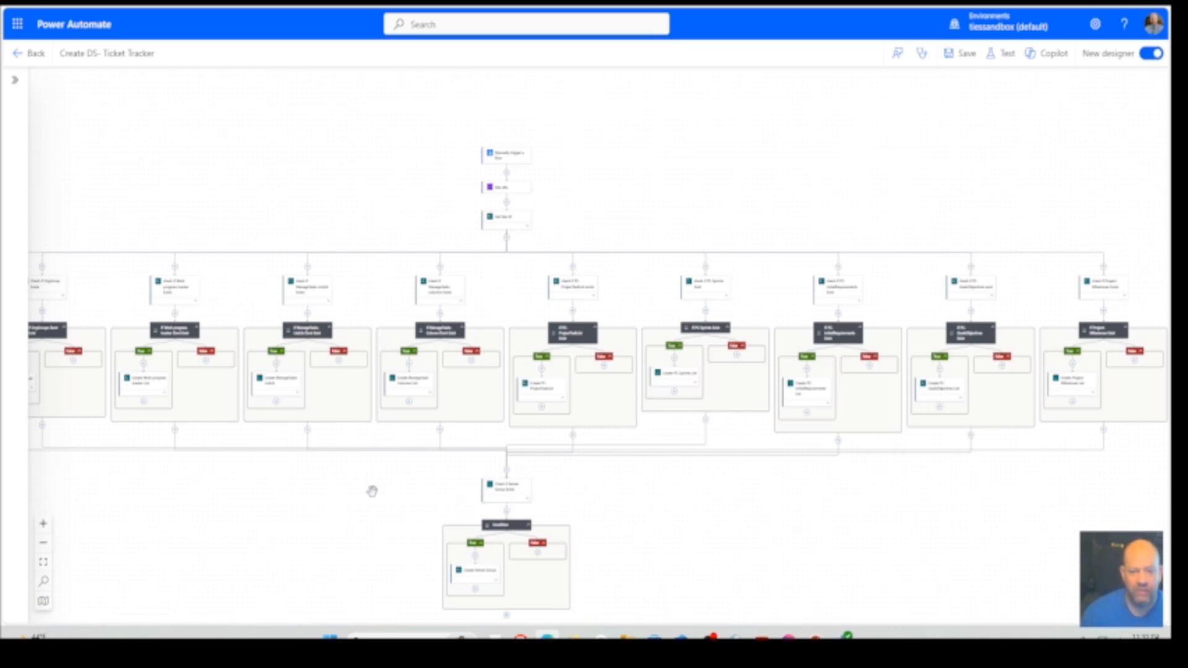